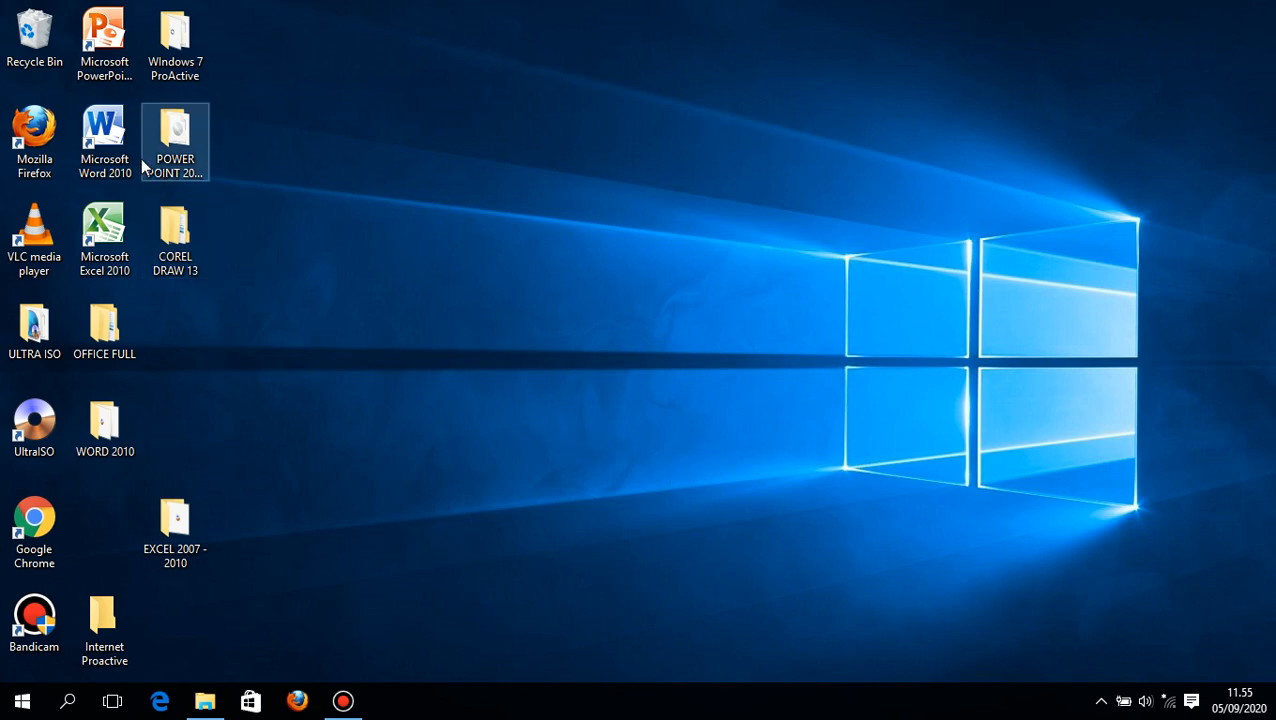
# - Open a blank Microsoft Word document and set its paper size to Legal with a height of 33 cm
pyautogui.doubleClick(104, 135)
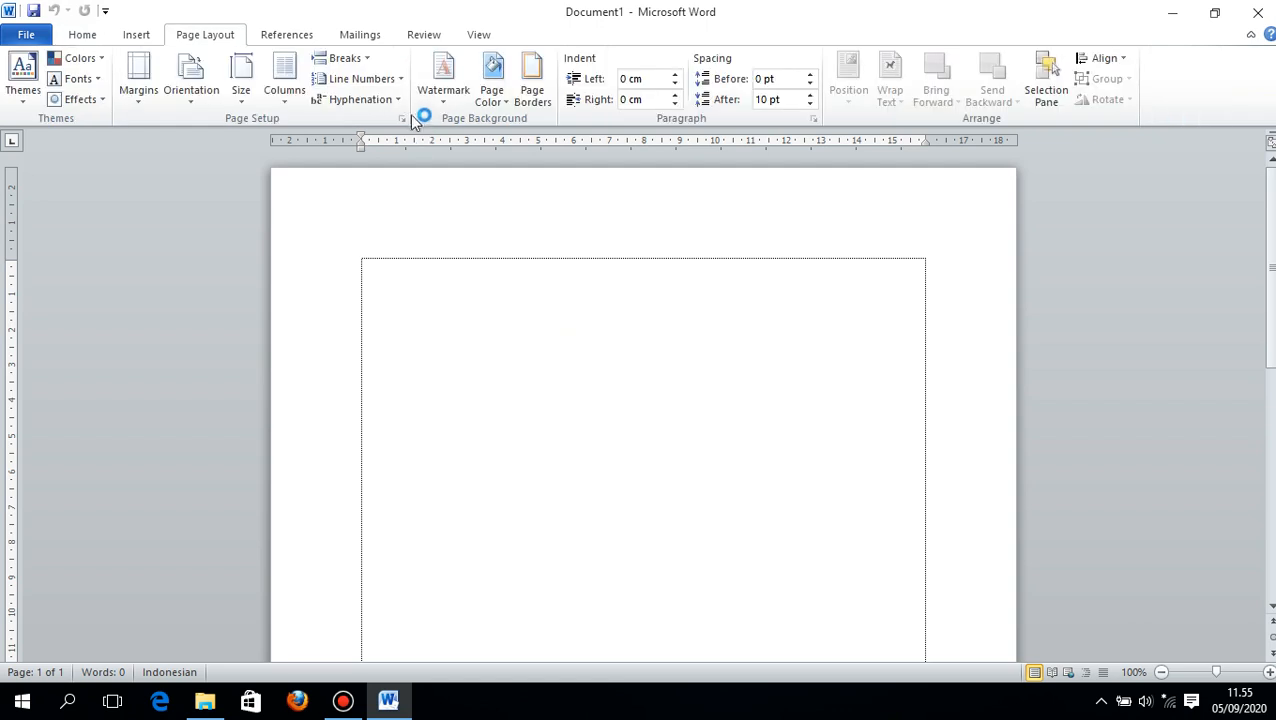
pyautogui.click(401, 118)
pyautogui.click(539, 118)
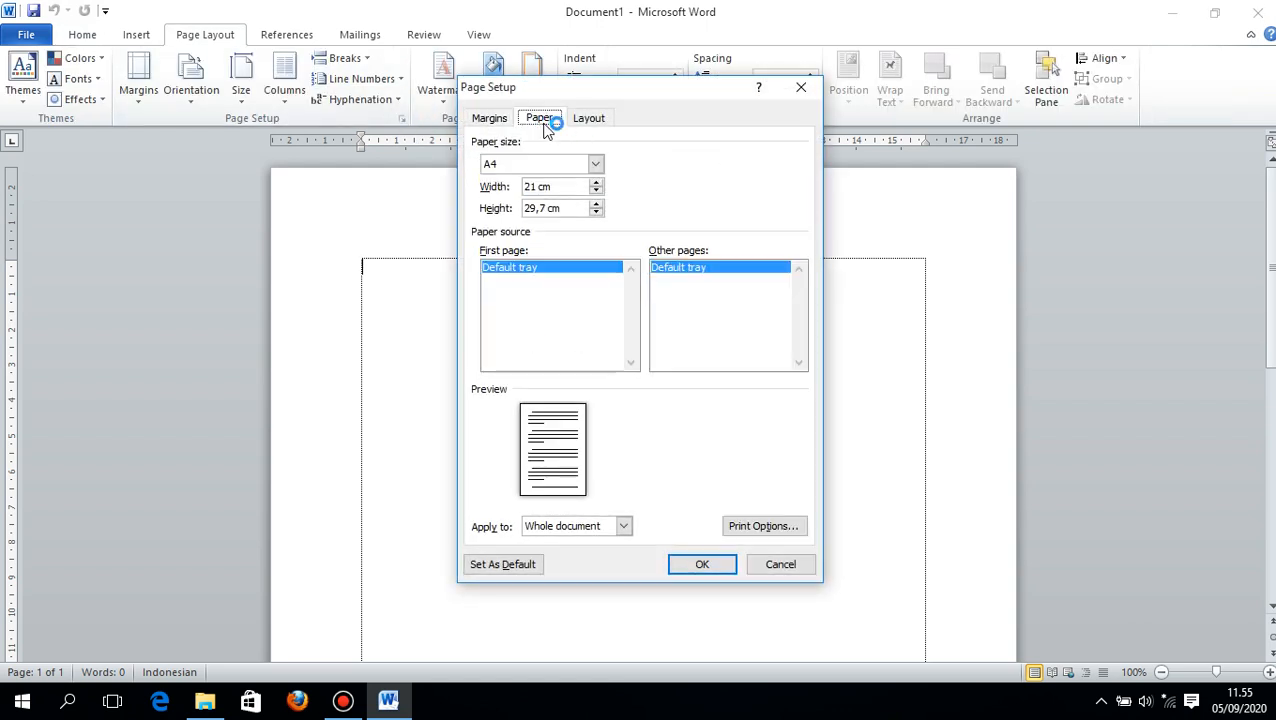
pyautogui.click(597, 164)
pyautogui.click(547, 180)
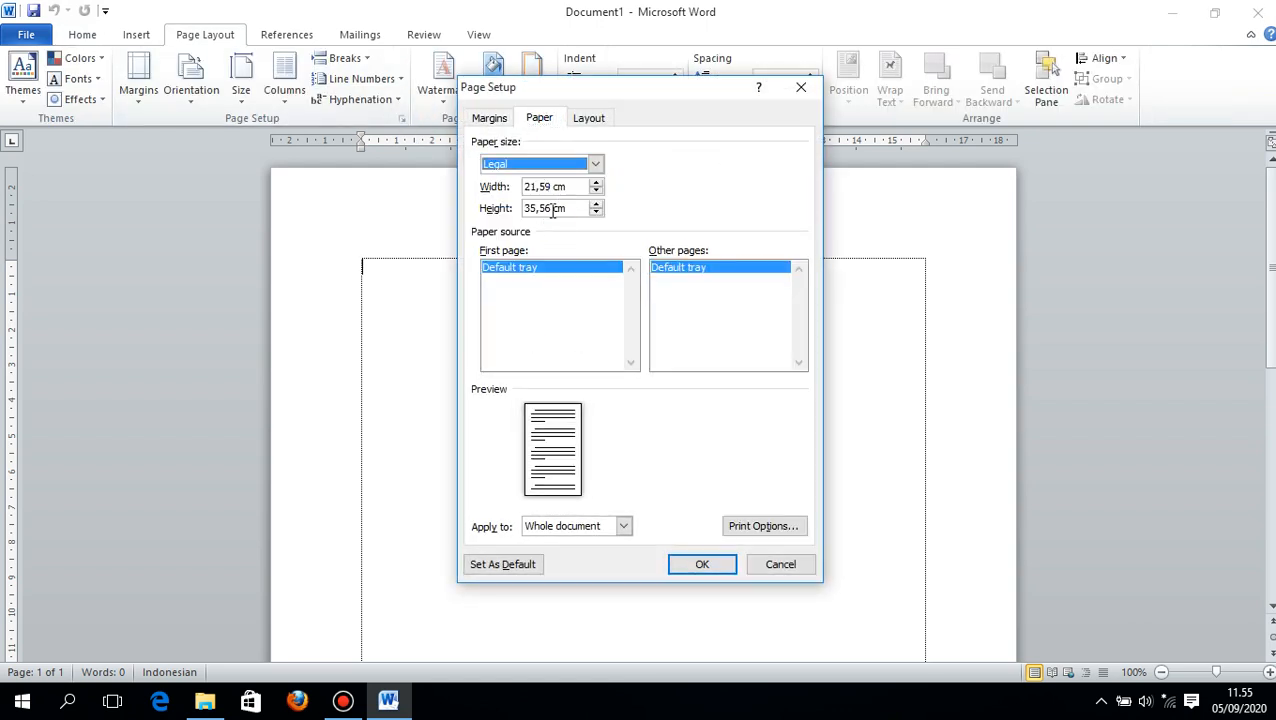
pyautogui.moveTo(553, 208); pyautogui.dragTo(524, 208)
pyautogui.write('33')
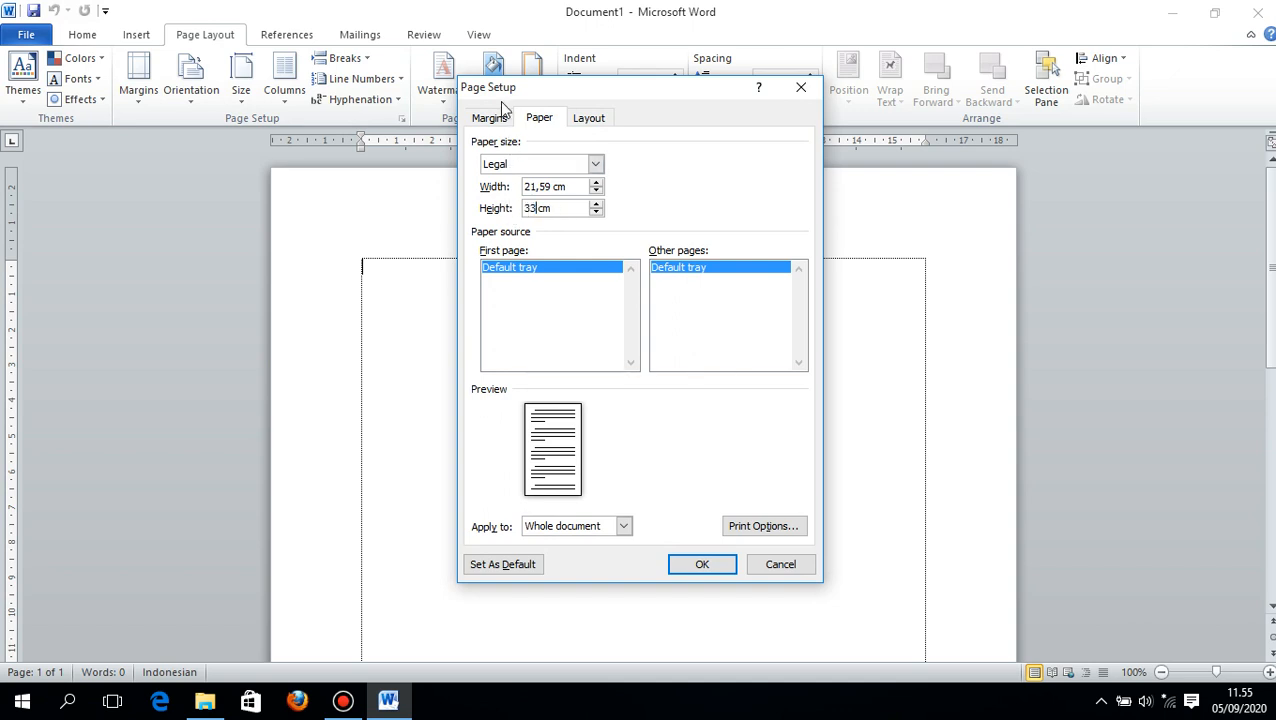
# - Set the top, bottom, left and right page margins to 2 cm and apply the page setup
pyautogui.click(490, 118)
pyautogui.doubleClick(596, 163)
pyautogui.write('2')
pyautogui.press('Tab')
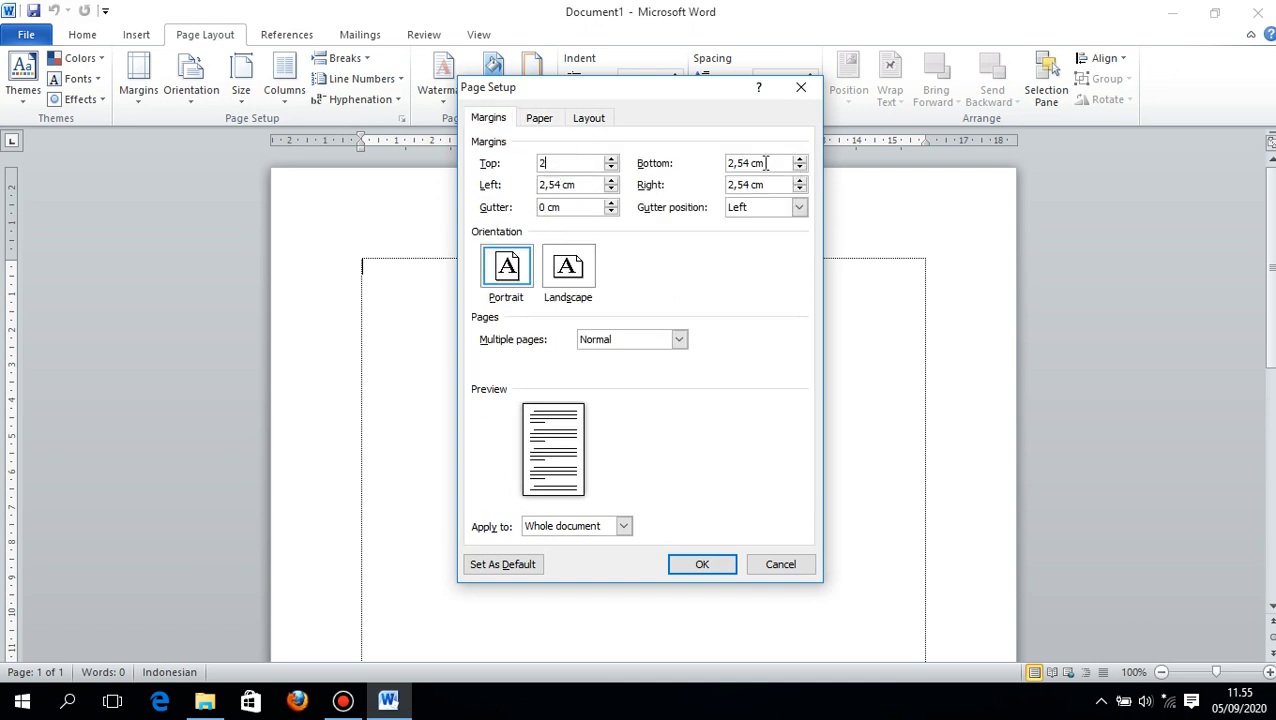
pyautogui.write('2')
pyautogui.click(561, 185)
pyautogui.doubleClick(561, 185)
pyautogui.write('2')
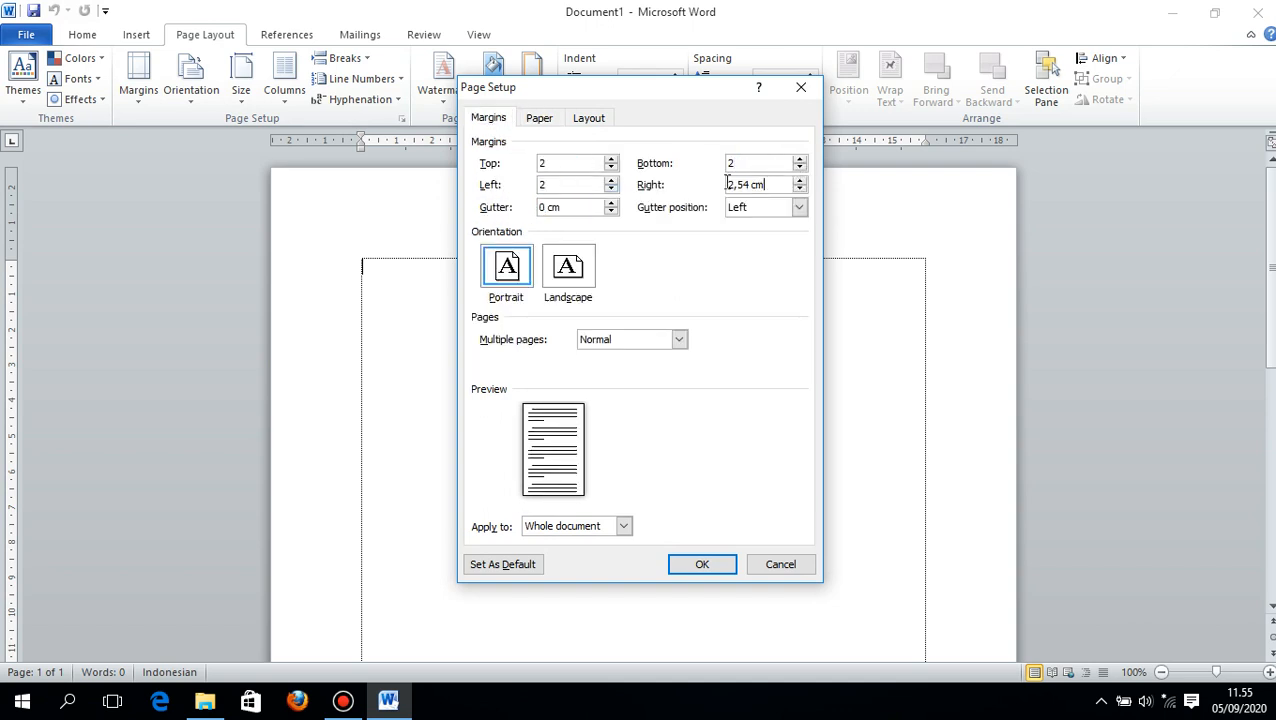
pyautogui.doubleClick(727, 184)
pyautogui.write('2')
pyautogui.click(692, 566)
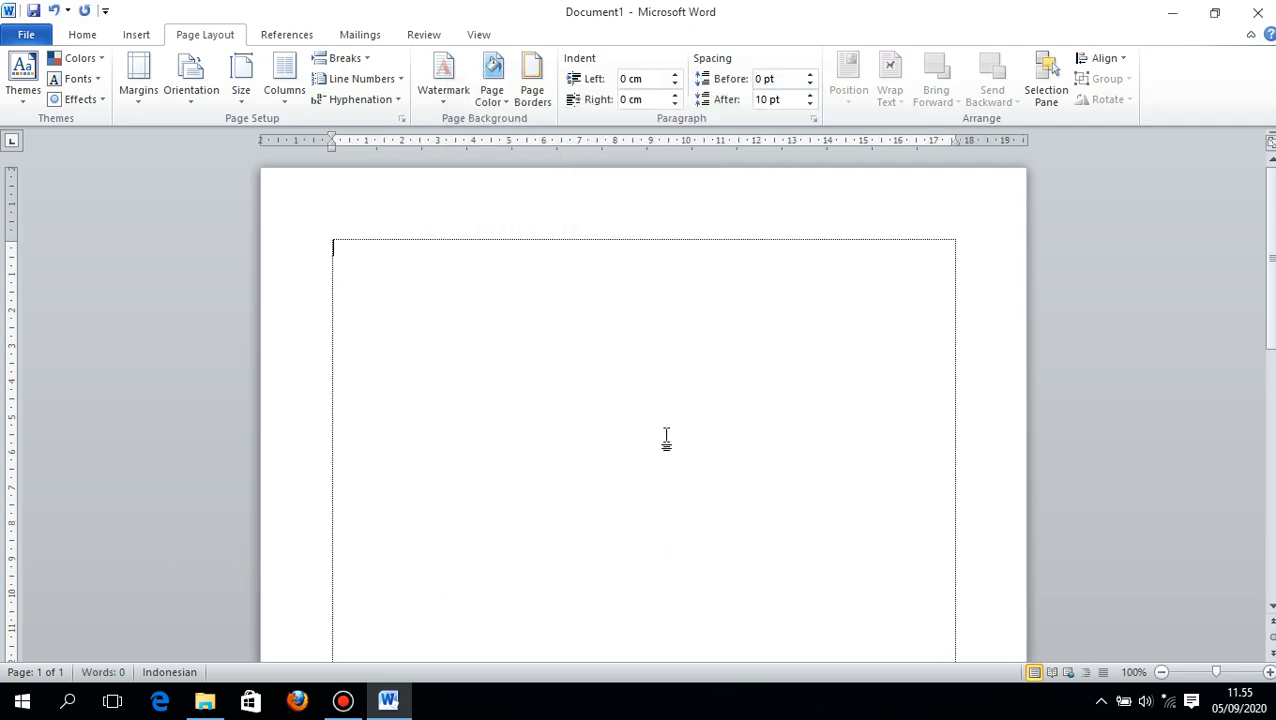
pyautogui.hotkey('ctrl', 's')
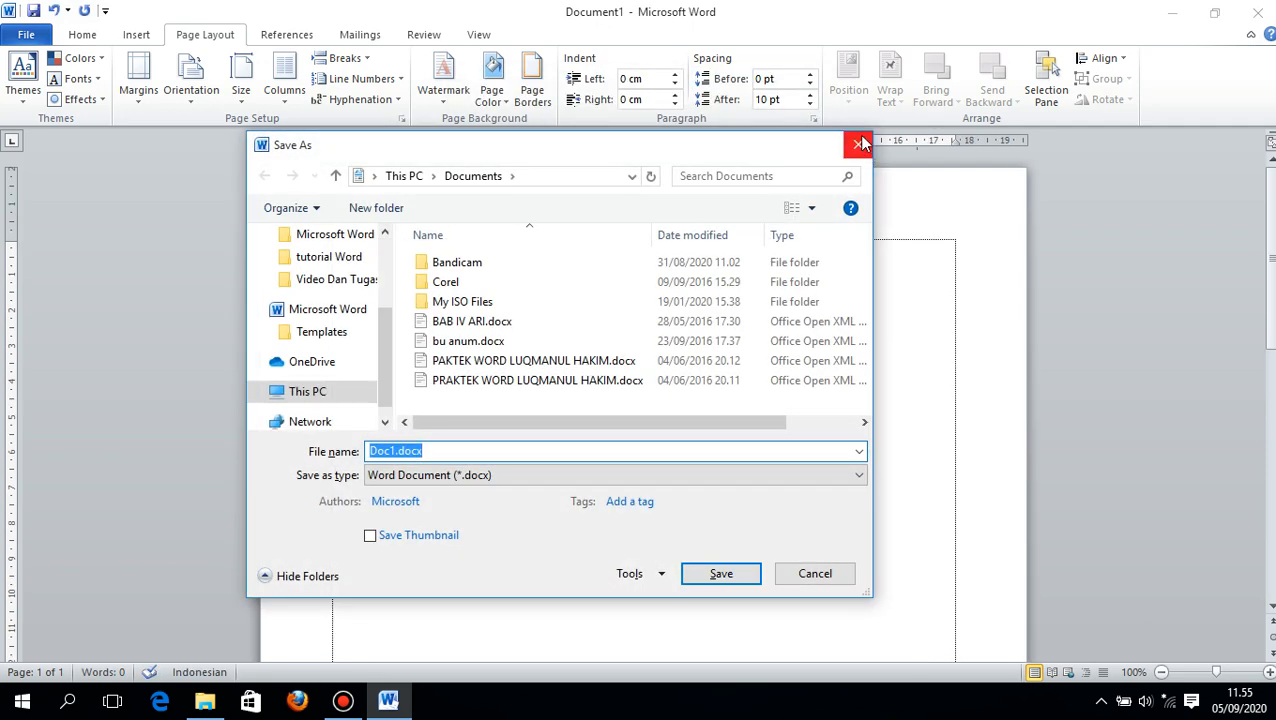
pyautogui.click(859, 145)
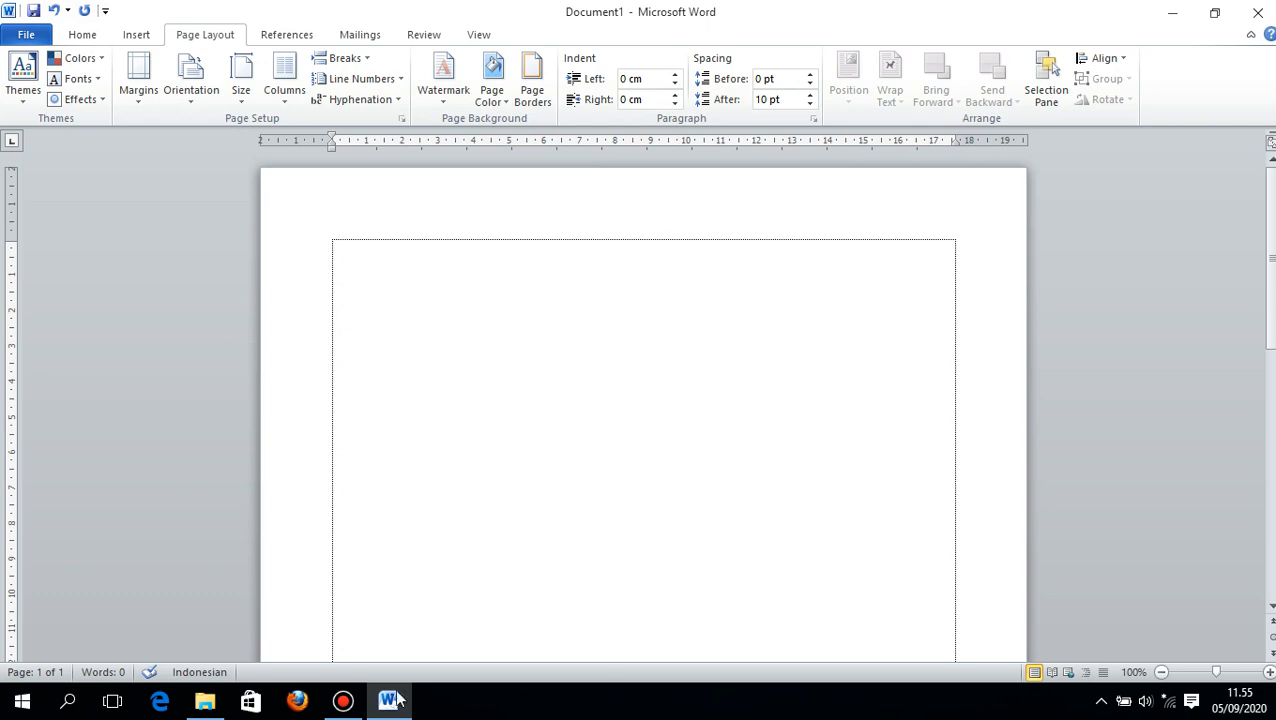
pyautogui.click(346, 702)
pyautogui.click(346, 702)
# - List all available clip art and insert the green racing car picture into the document
pyautogui.click(134, 36)
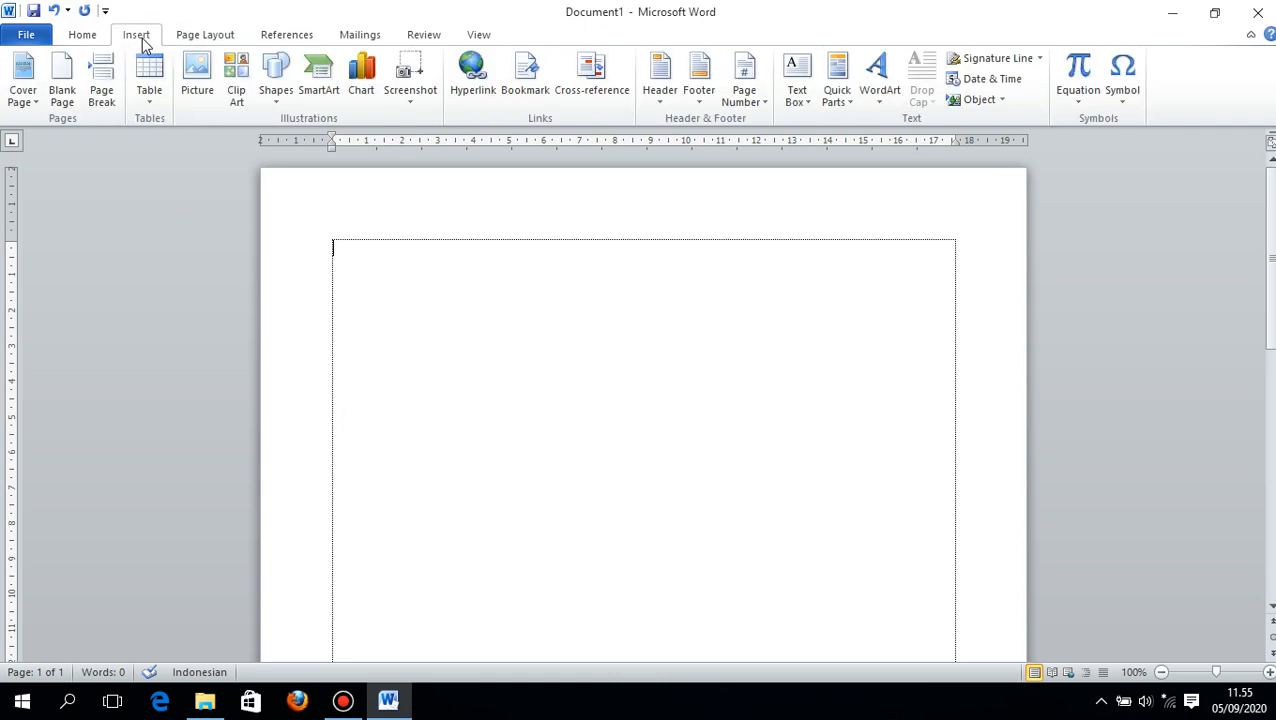
pyautogui.click(234, 93)
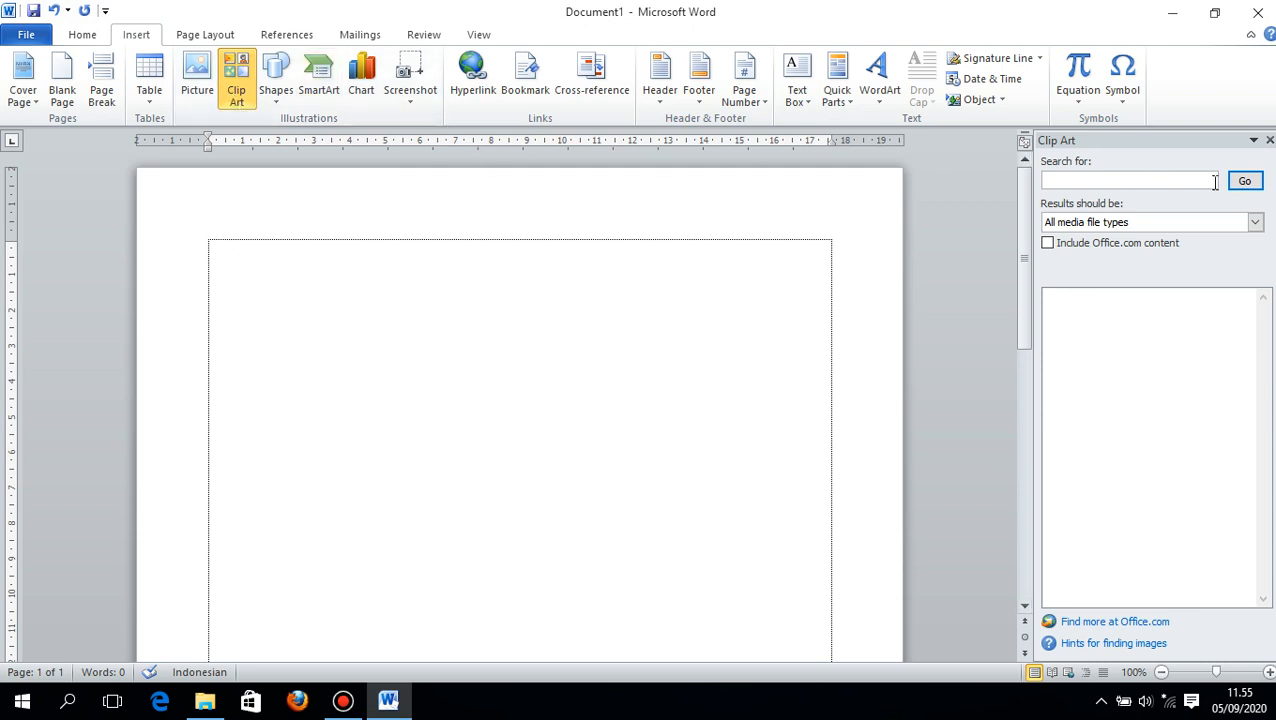
pyautogui.click(1245, 183)
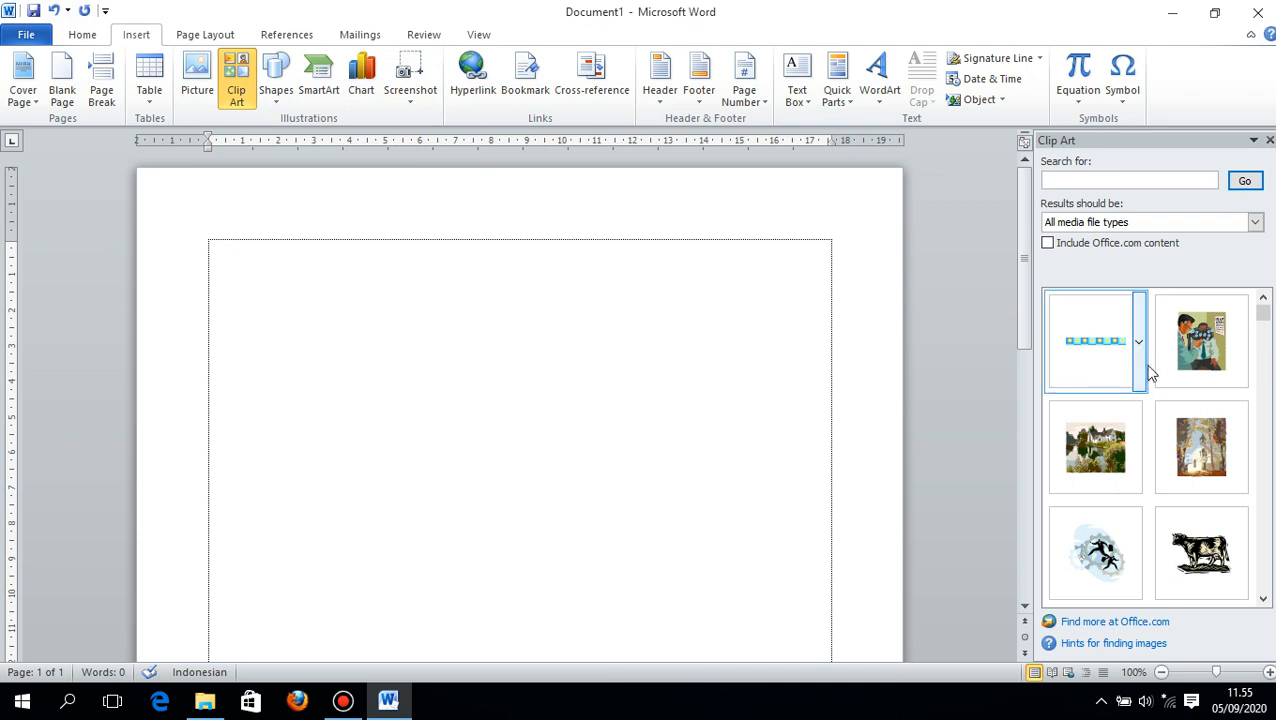
pyautogui.scroll(-3, 1157, 393)
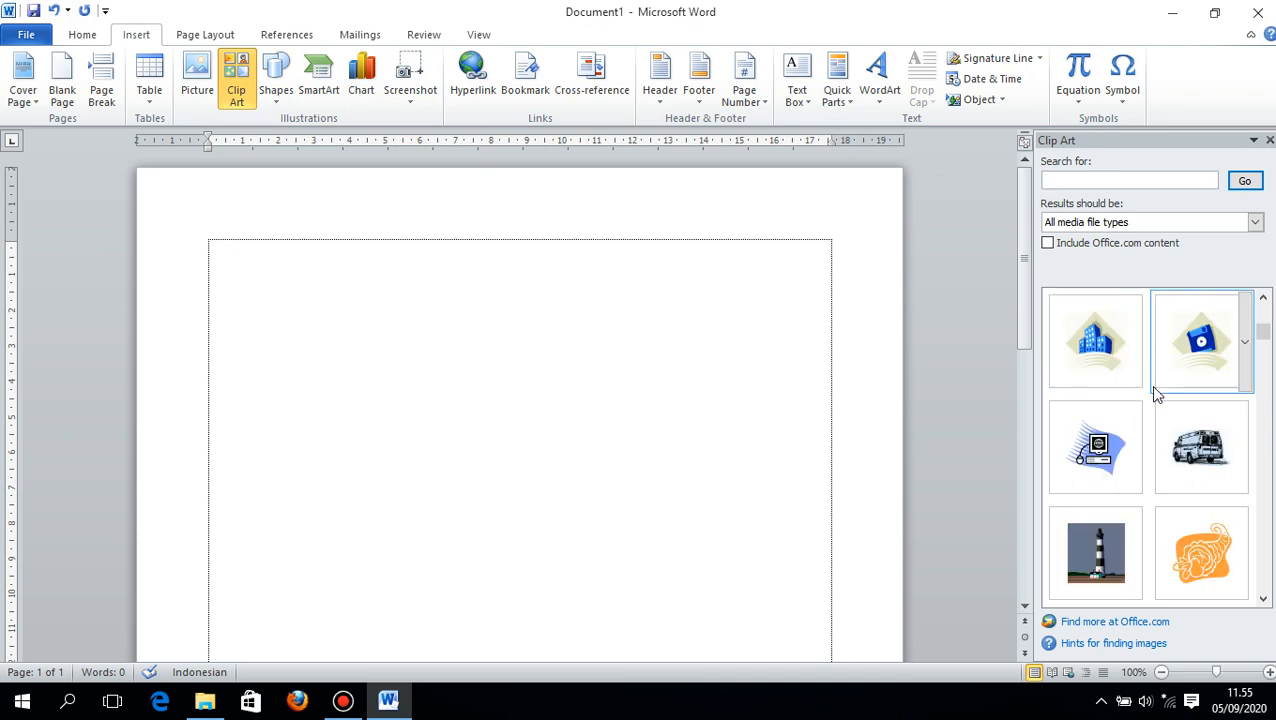
pyautogui.scroll(-1, 1157, 395)
pyautogui.scroll(1, 1157, 396)
pyautogui.scroll(-1, 1153, 390)
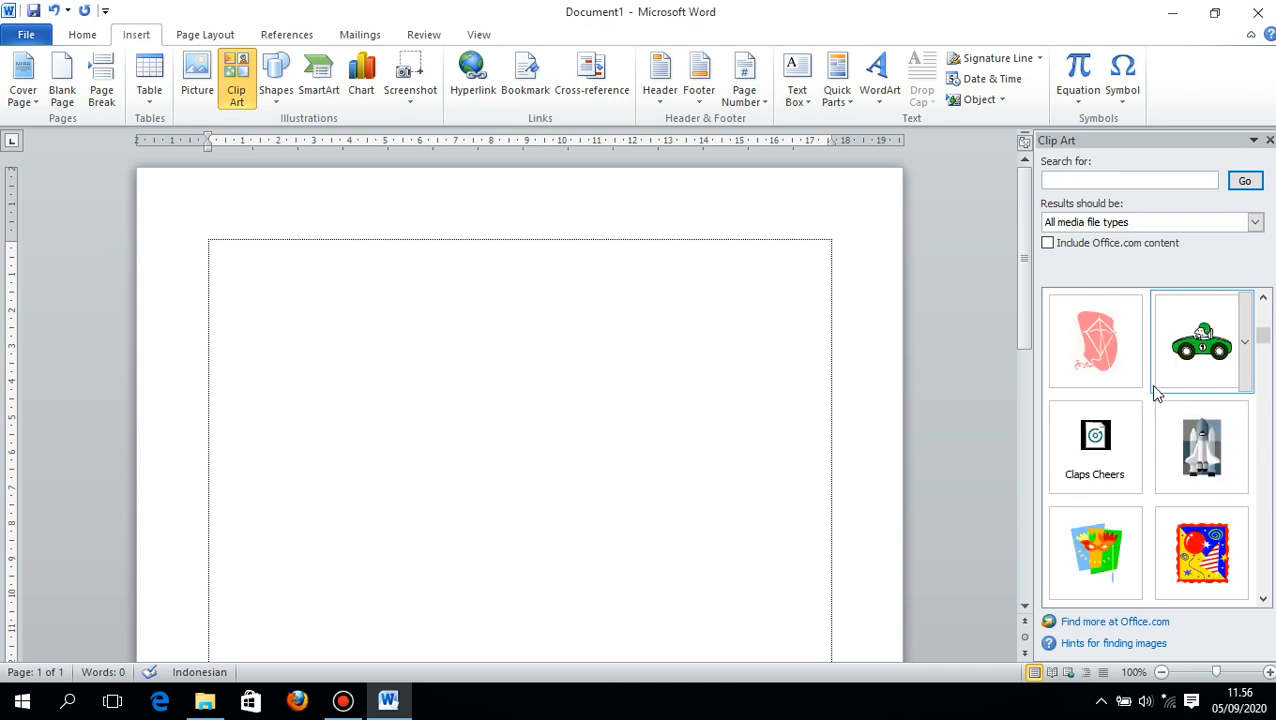
pyautogui.click(1201, 340)
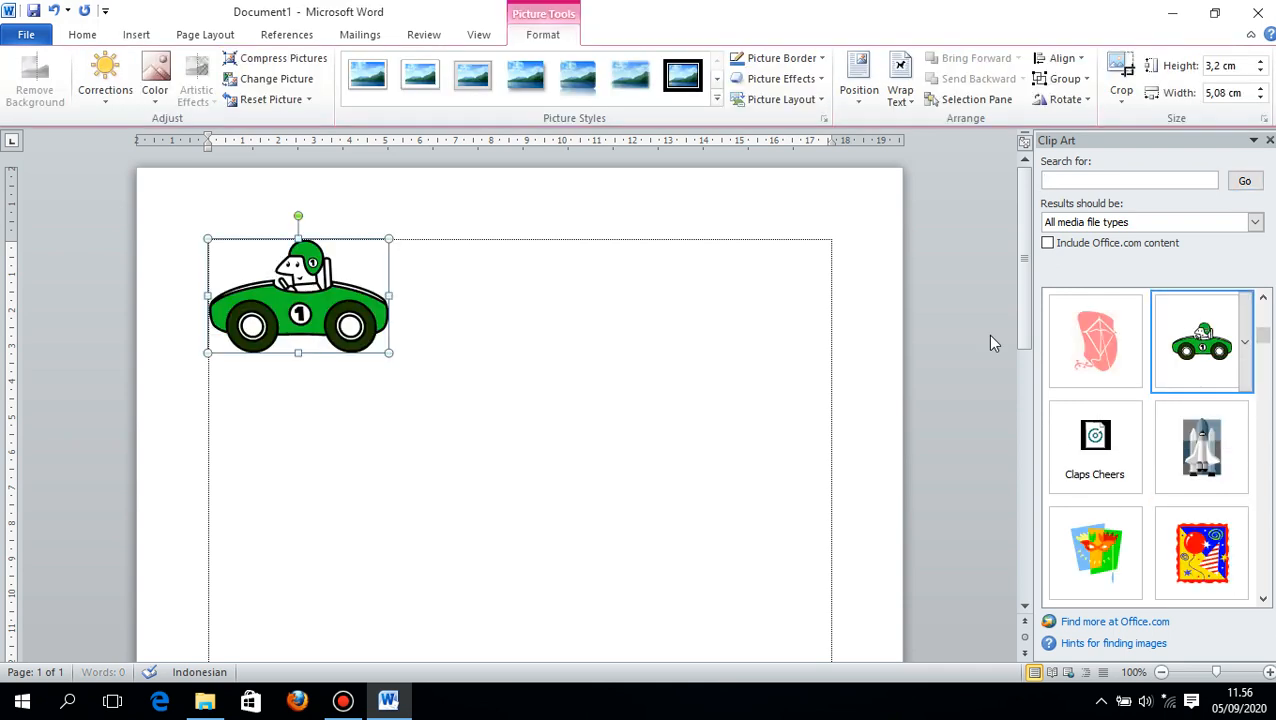
# - Set the car picture's text wrapping to In Front of Text and move it slightly down the page
pyautogui.click(900, 92)
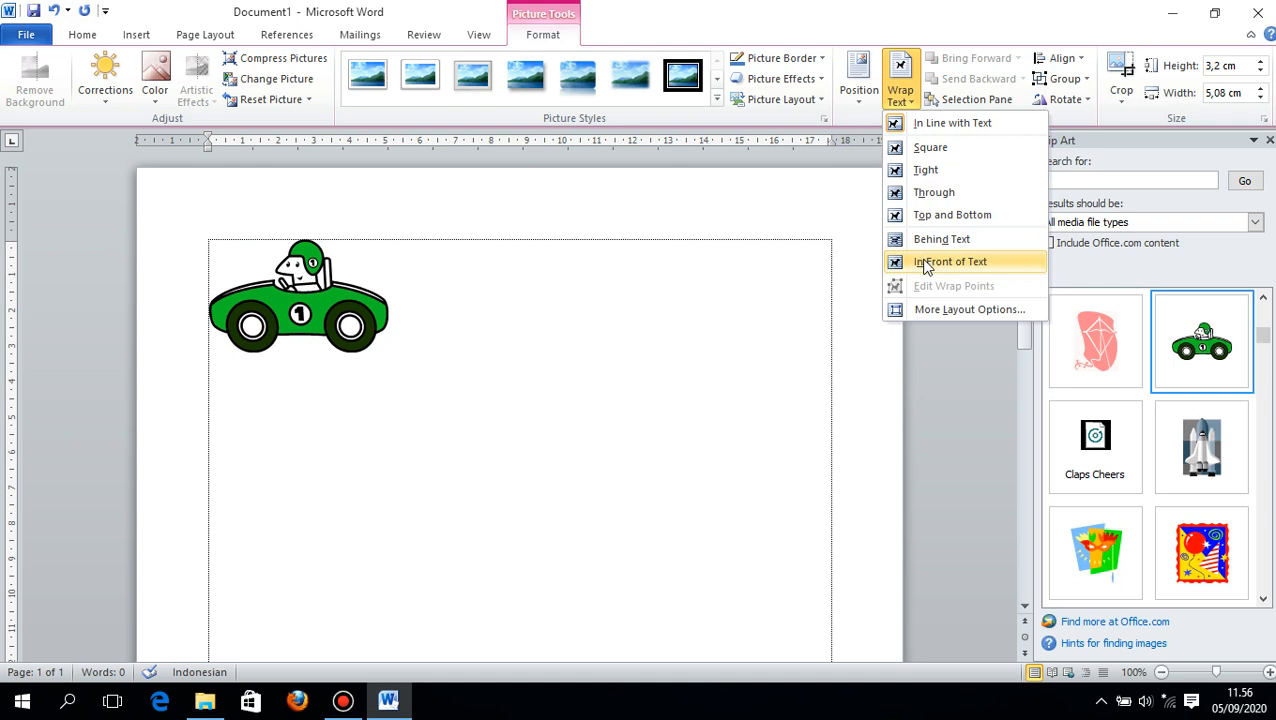
pyautogui.click(925, 263)
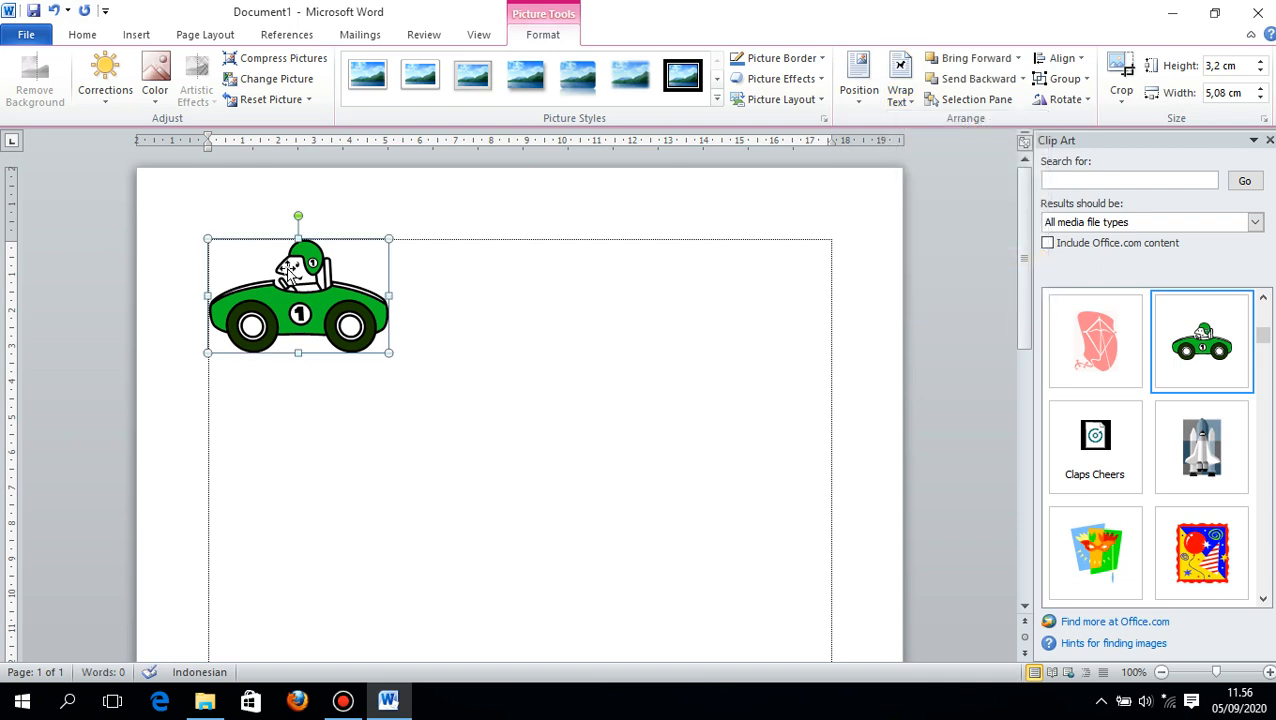
pyautogui.moveTo(290, 279); pyautogui.dragTo(292, 287)
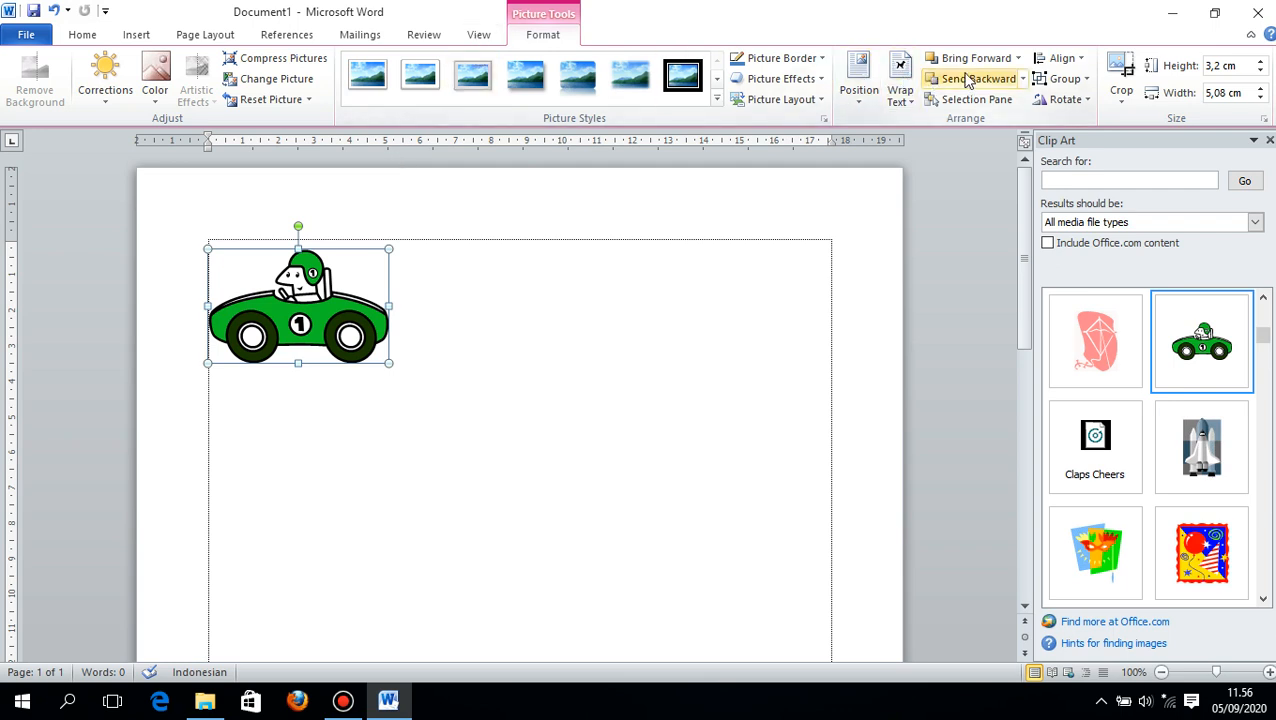
# - Flip the car horizontally and shrink it to about 2.83 by 4.49 cm at the page's upper-left margin corner
pyautogui.click(1062, 99)
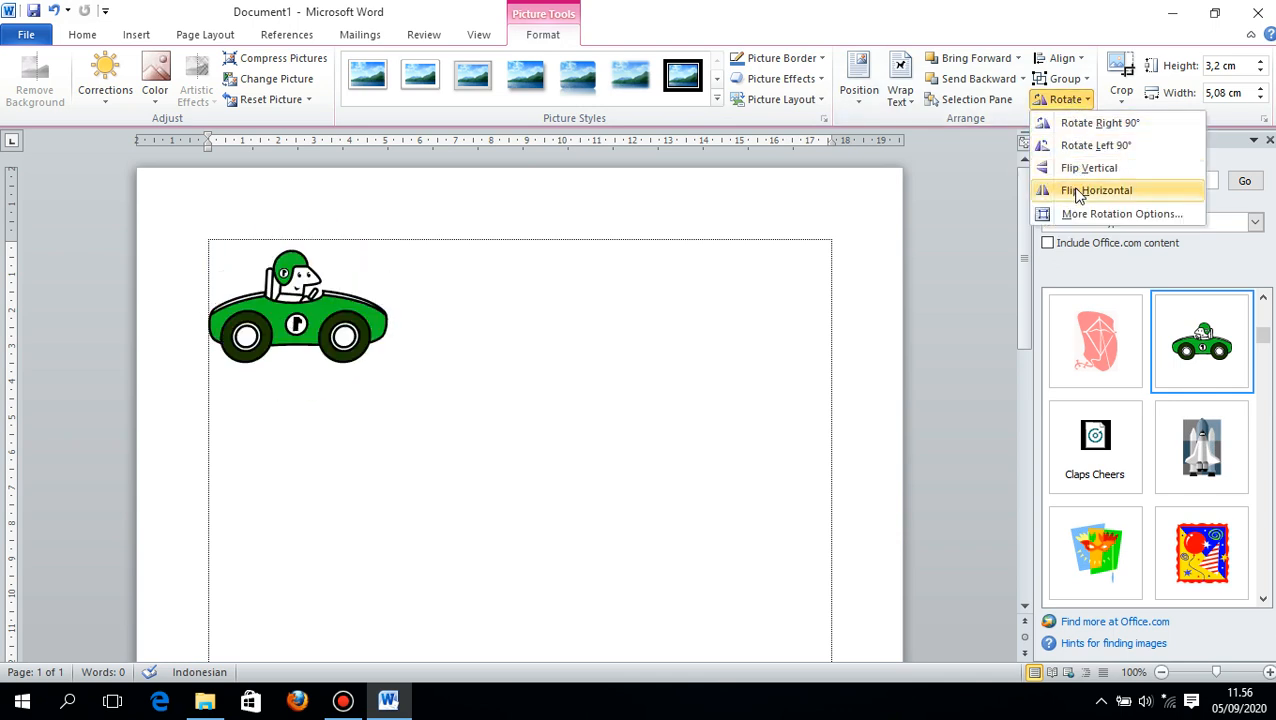
pyautogui.click(1080, 192)
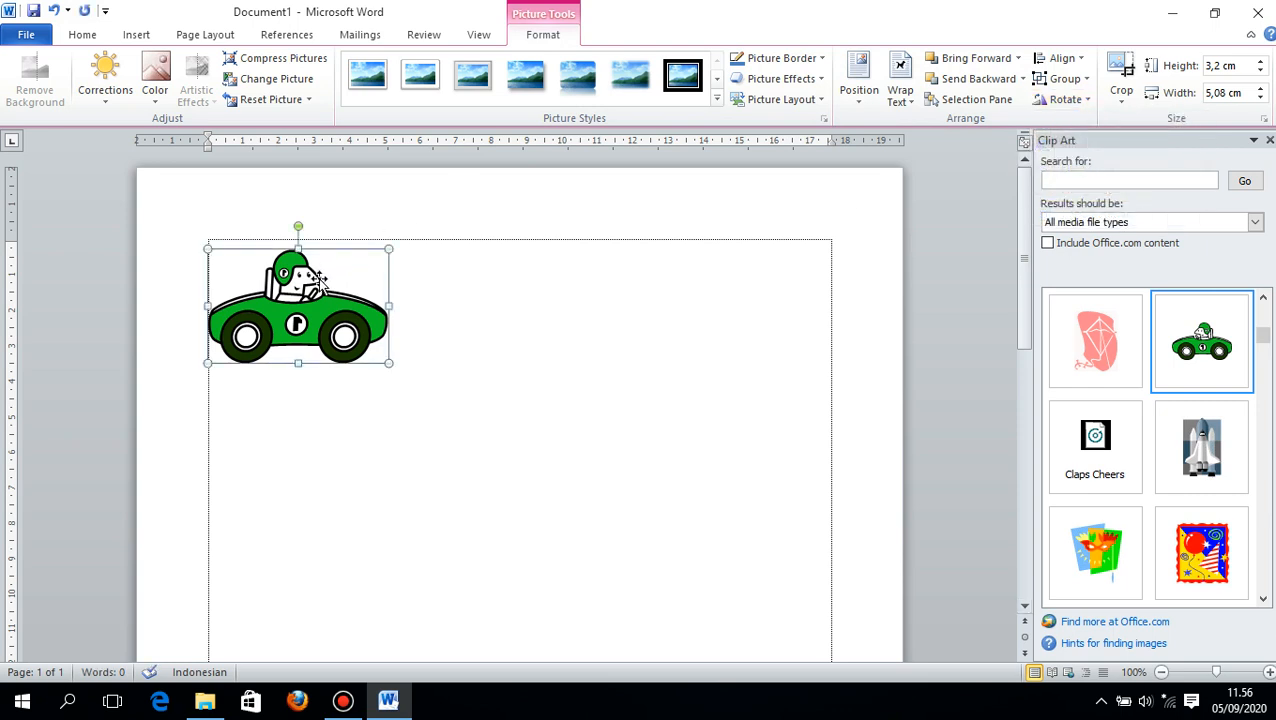
pyautogui.moveTo(319, 279); pyautogui.dragTo(328, 271)
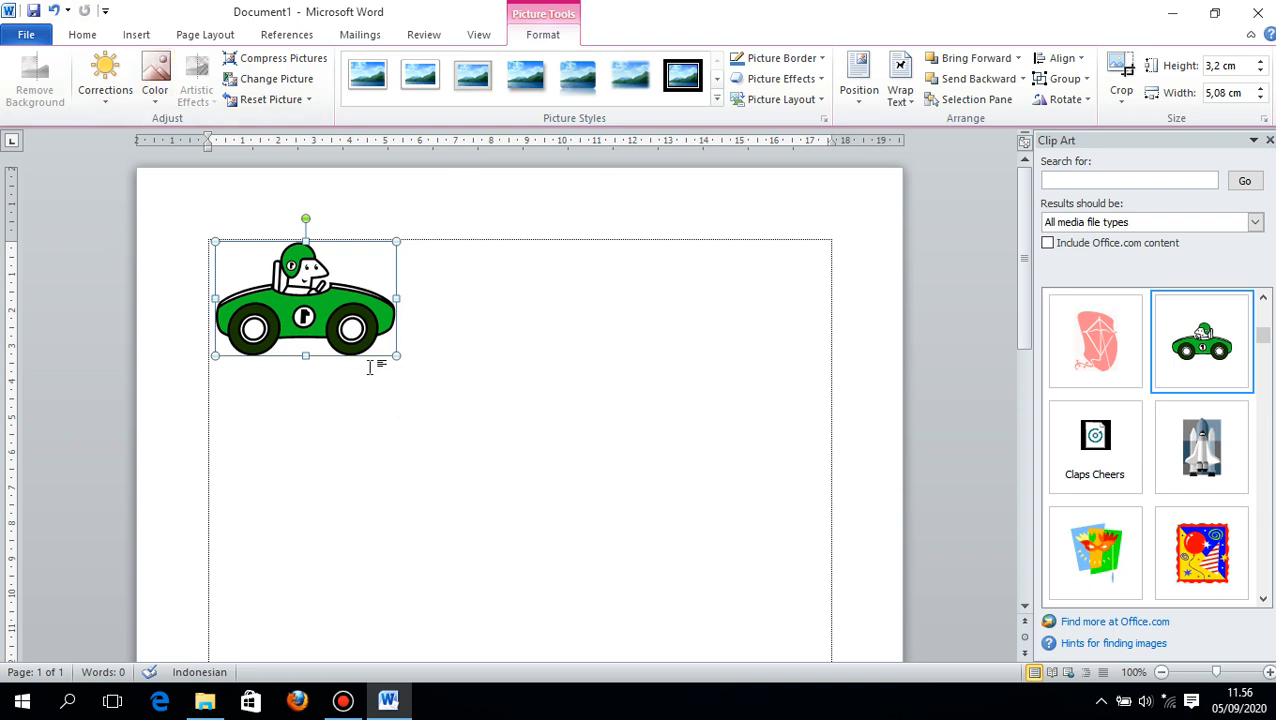
pyautogui.moveTo(396, 358); pyautogui.dragTo(324, 325)
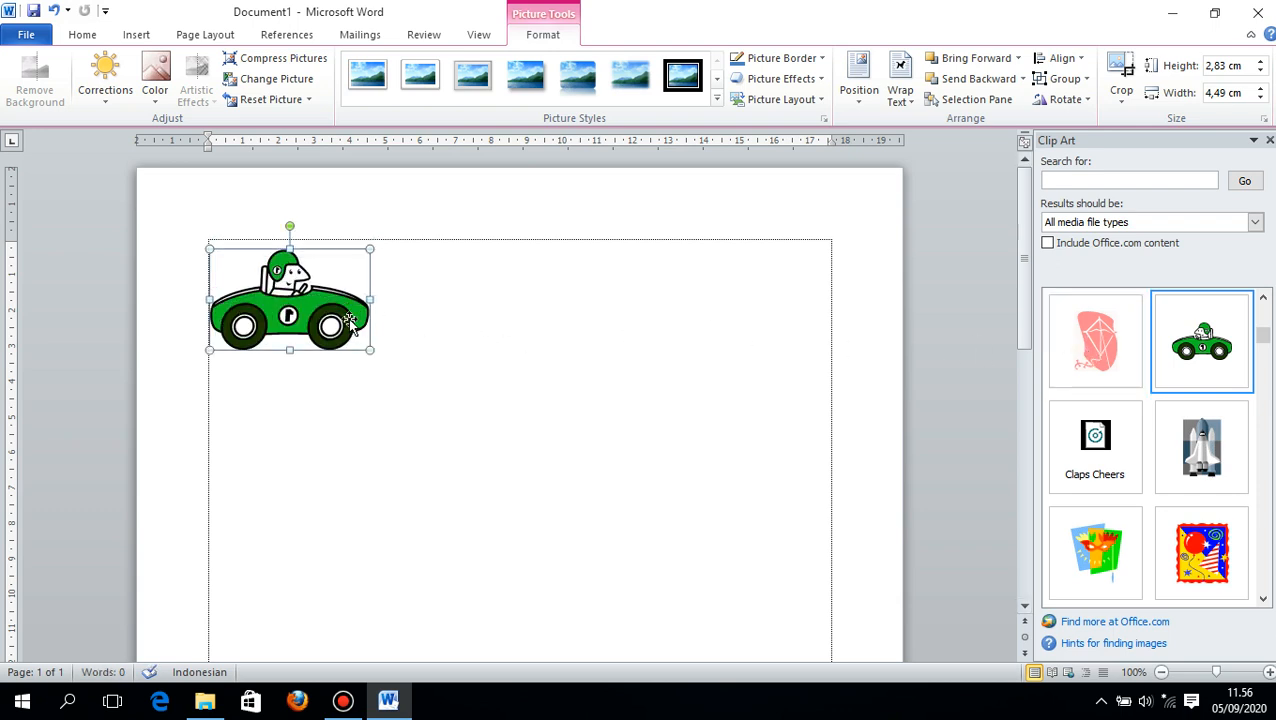
# - Duplicate the car, place the copy near the right margin level with the original, and flip it horizontally
pyautogui.hotkey('ctrl', 'c')
pyautogui.hotkey('ctrl', 'v')
pyautogui.moveTo(310, 305); pyautogui.dragTo(722, 289)
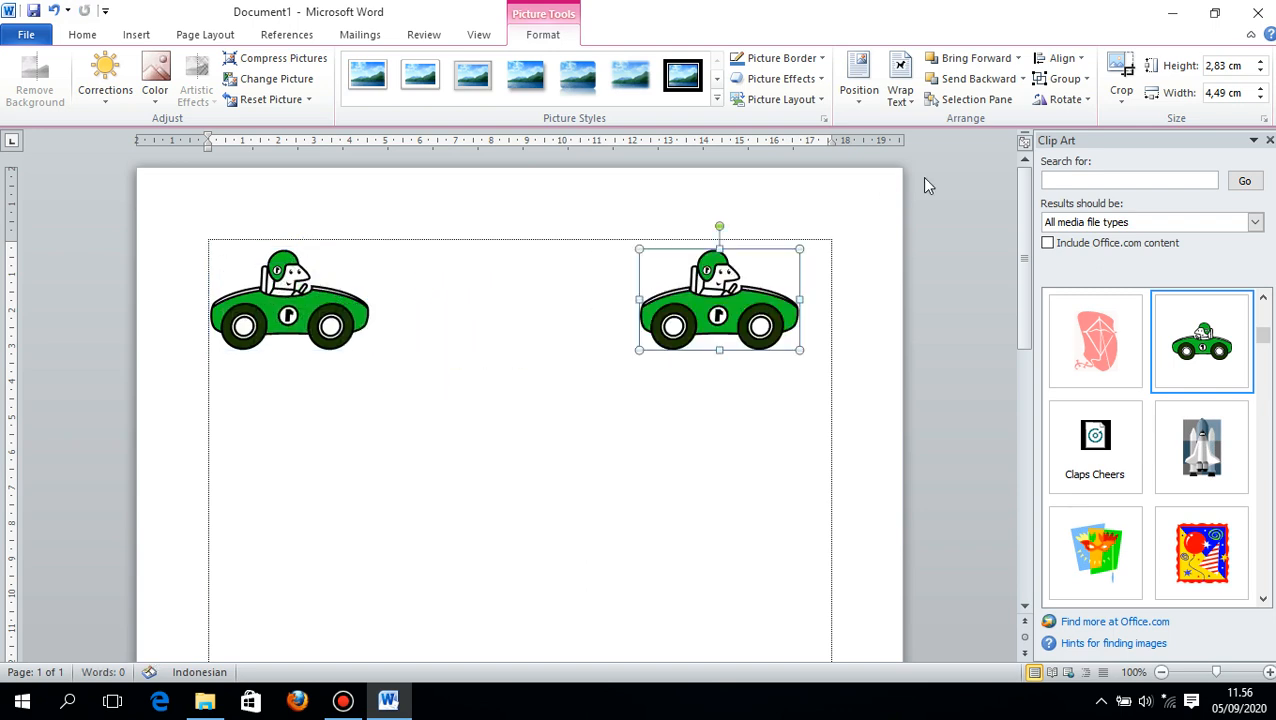
pyautogui.click(1062, 99)
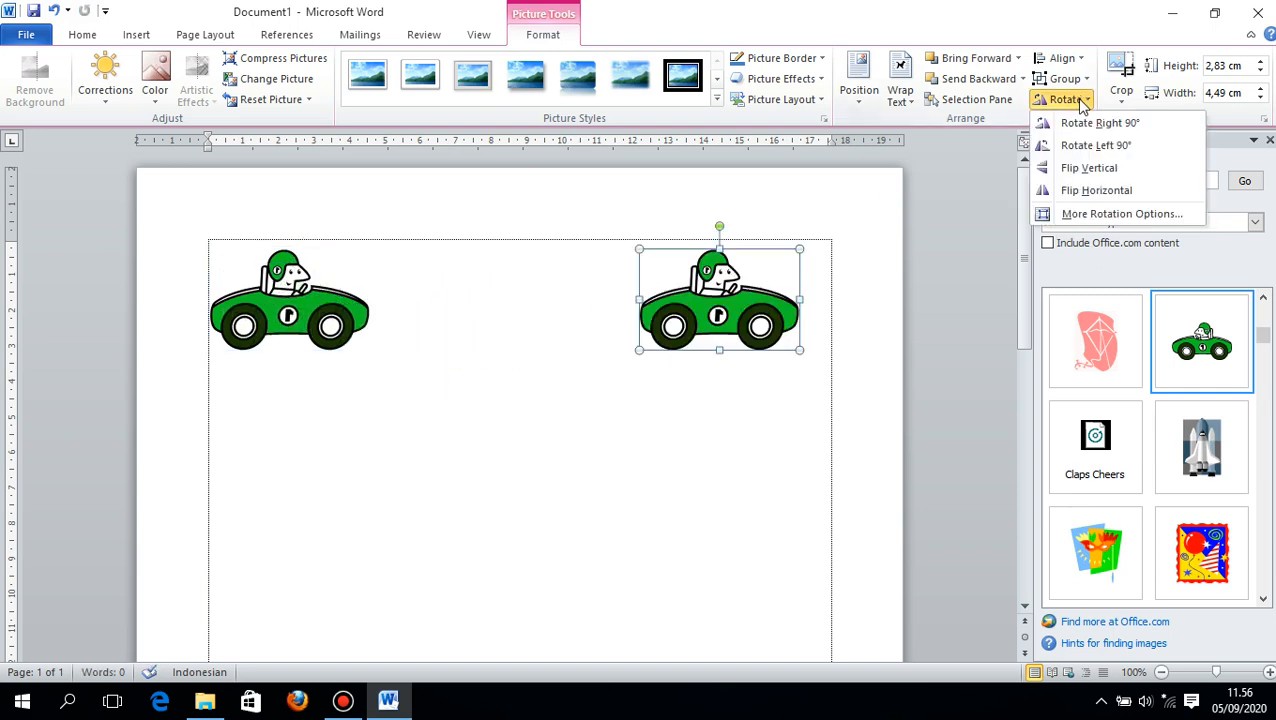
pyautogui.click(1065, 191)
pyautogui.moveTo(718, 290); pyautogui.dragTo(739, 290)
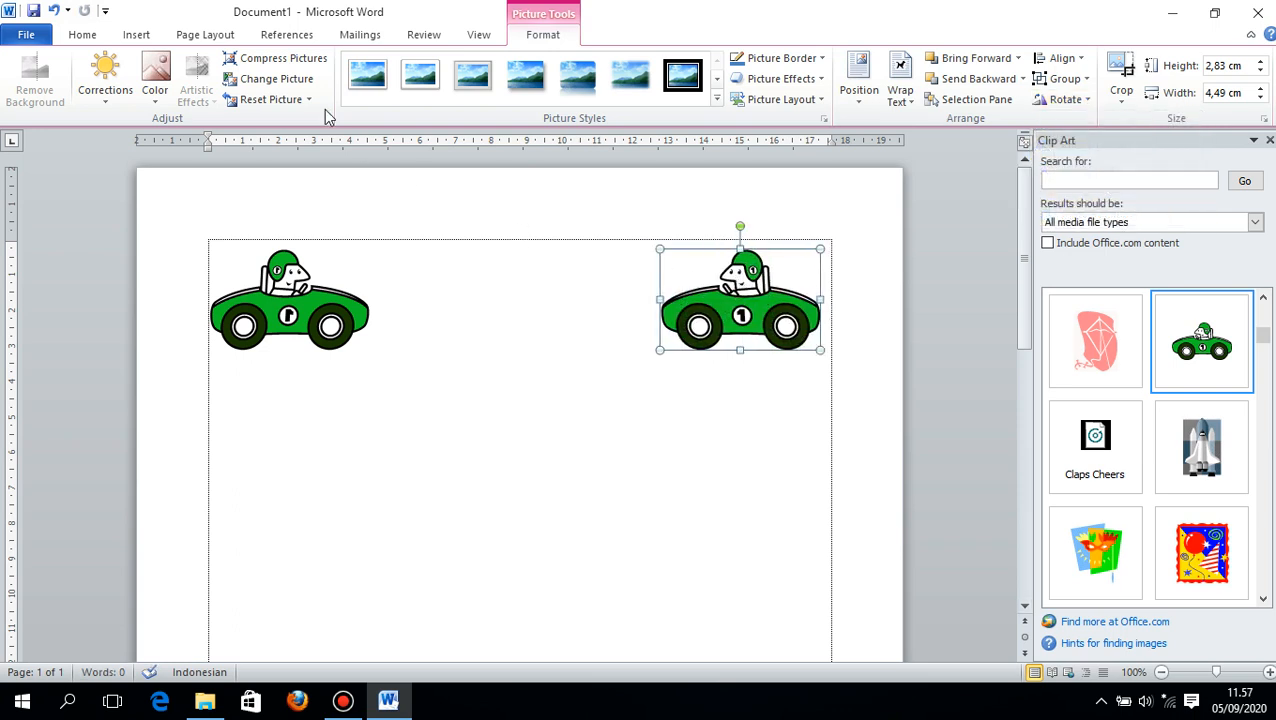
# - Insert WordArt in the glowing blue style from the fourth row, first column, and place it beside the left car
pyautogui.click(137, 35)
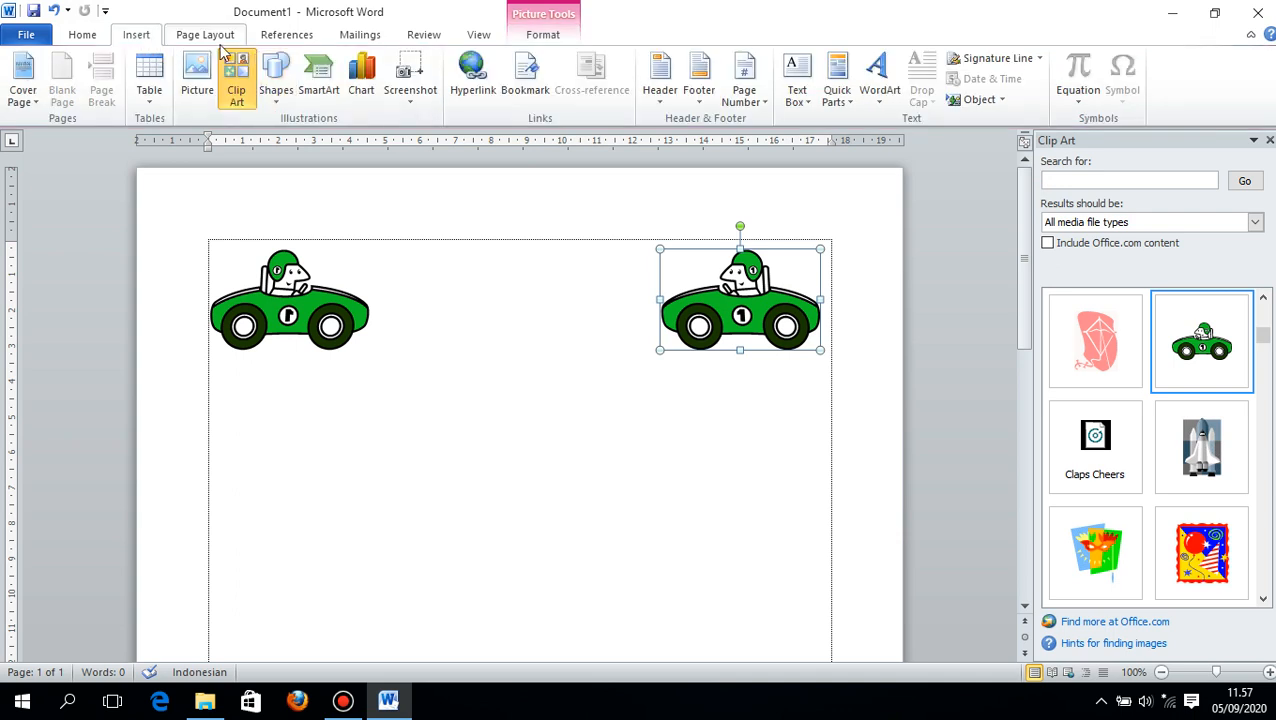
pyautogui.click(879, 90)
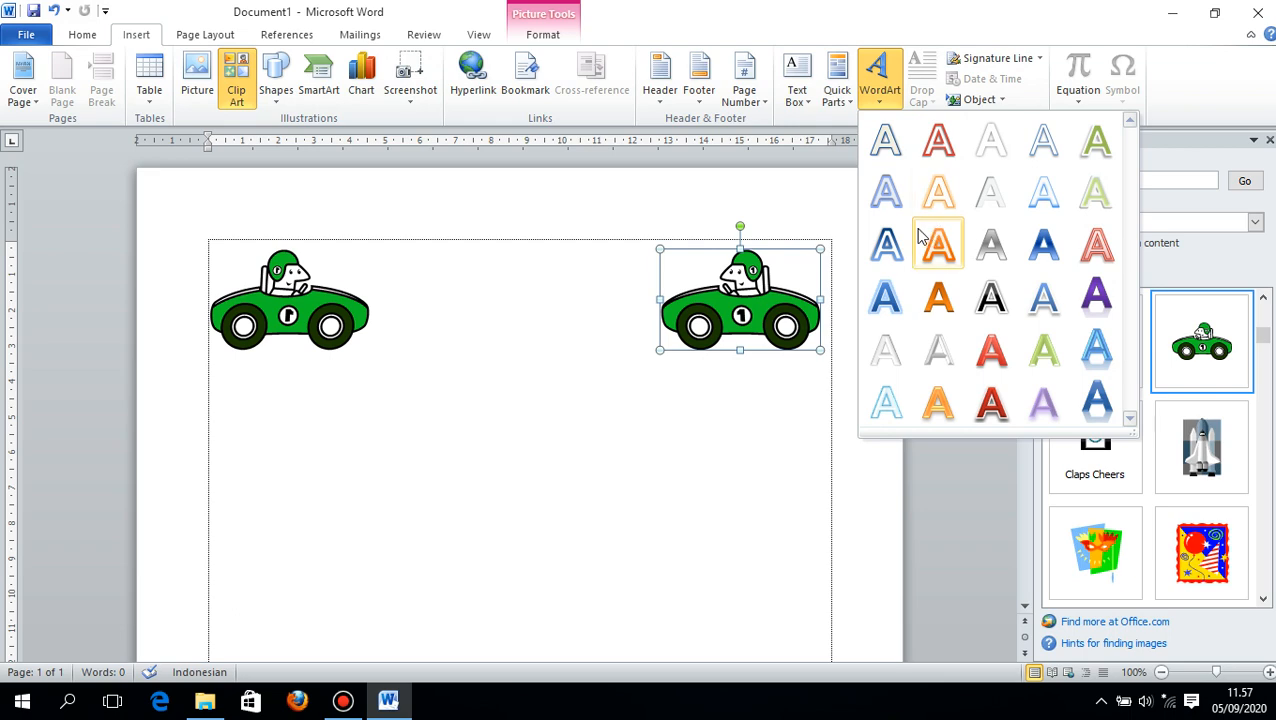
pyautogui.click(885, 296)
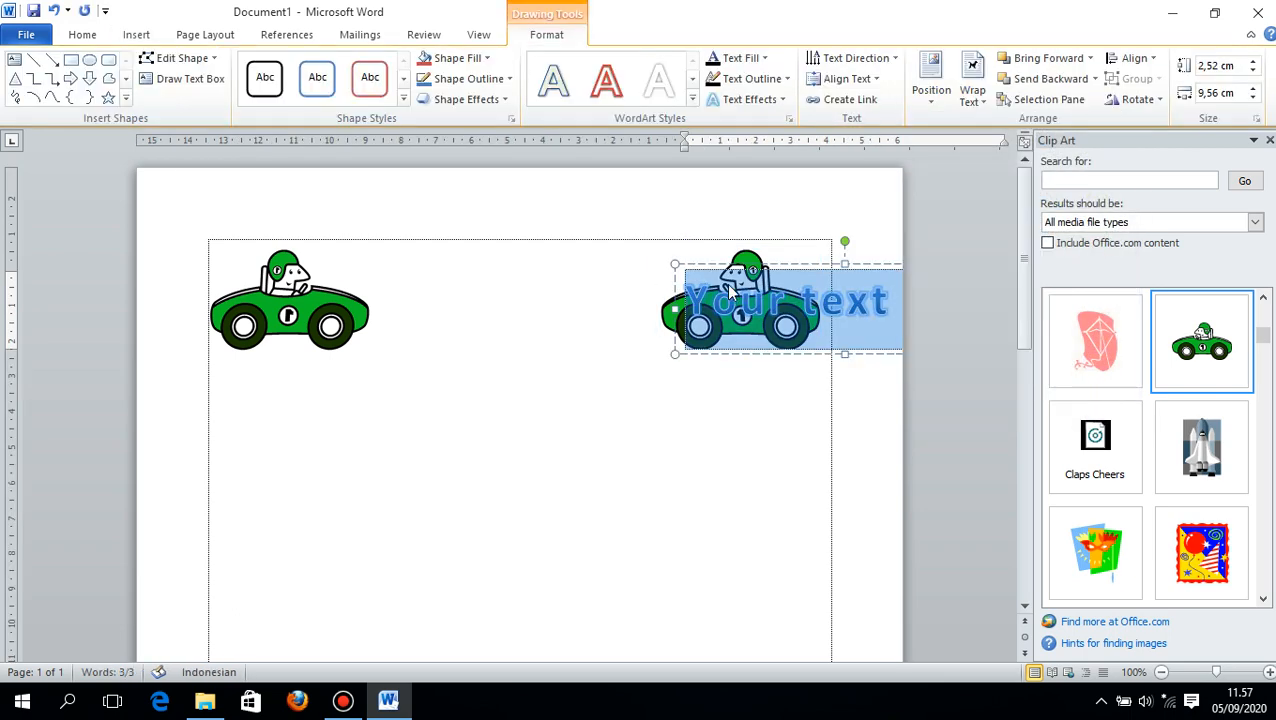
pyautogui.moveTo(735, 265); pyautogui.dragTo(426, 257)
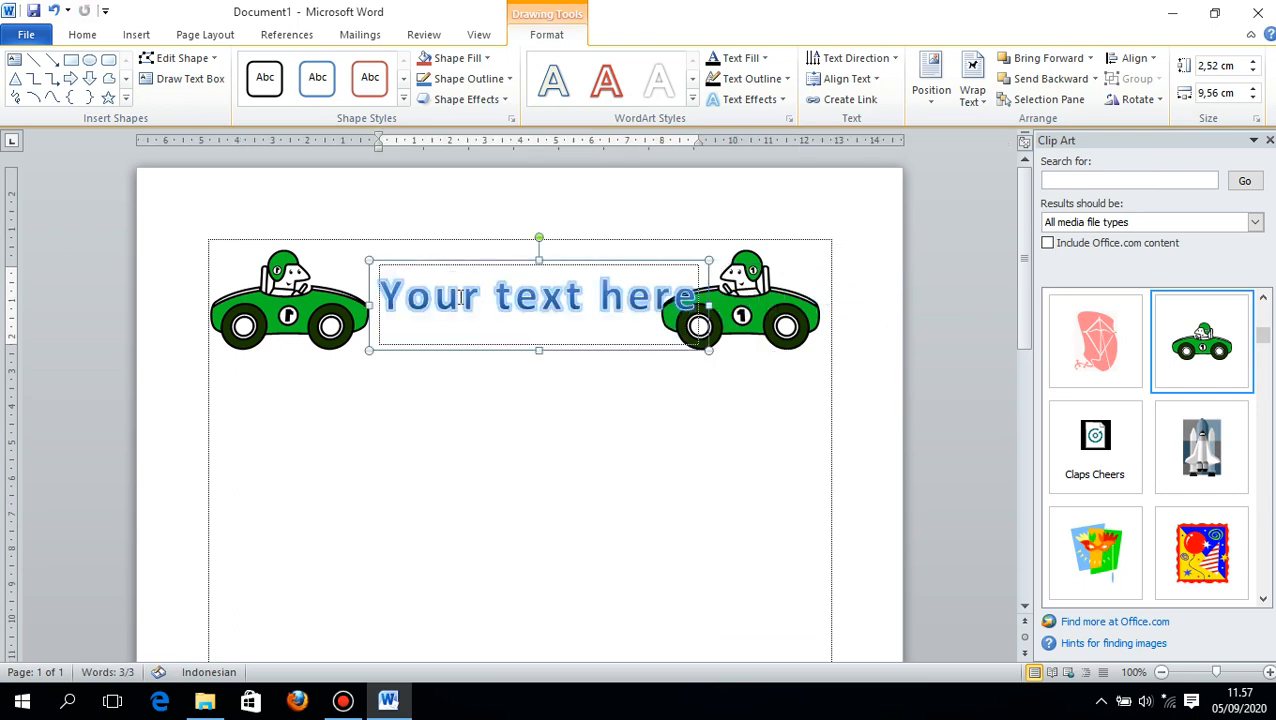
# - Replace the WordArt placeholder text with SEPANJANG JALAN KENANGAN in capital letters
pyautogui.tripleClick(462, 299)
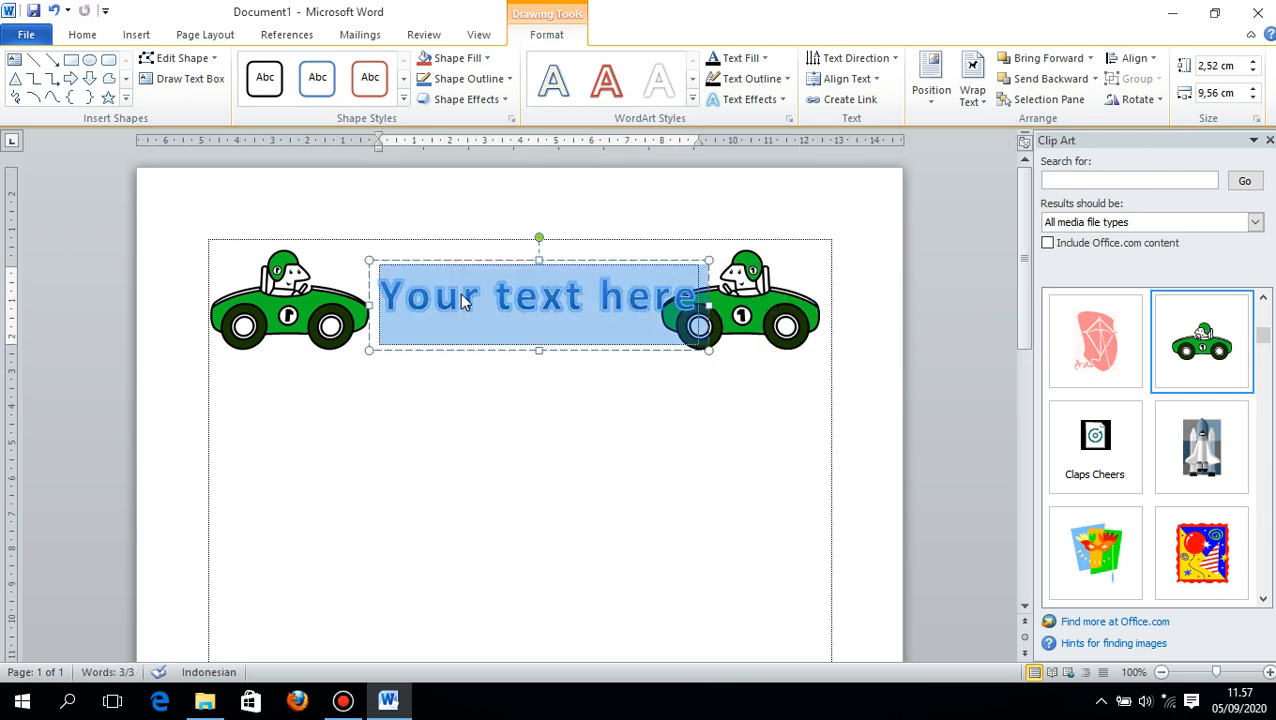
pyautogui.press('Delete')
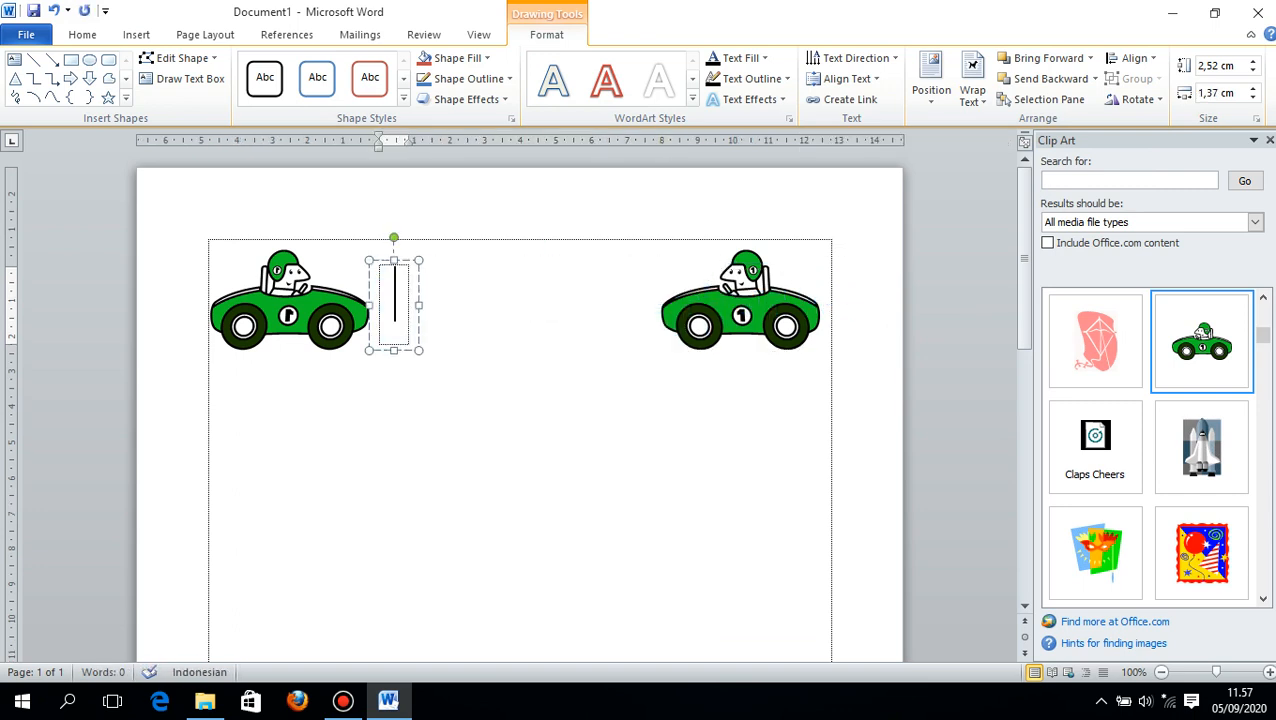
pyautogui.write('Sep')
pyautogui.press('BackSpace')
pyautogui.press('BackSpace')
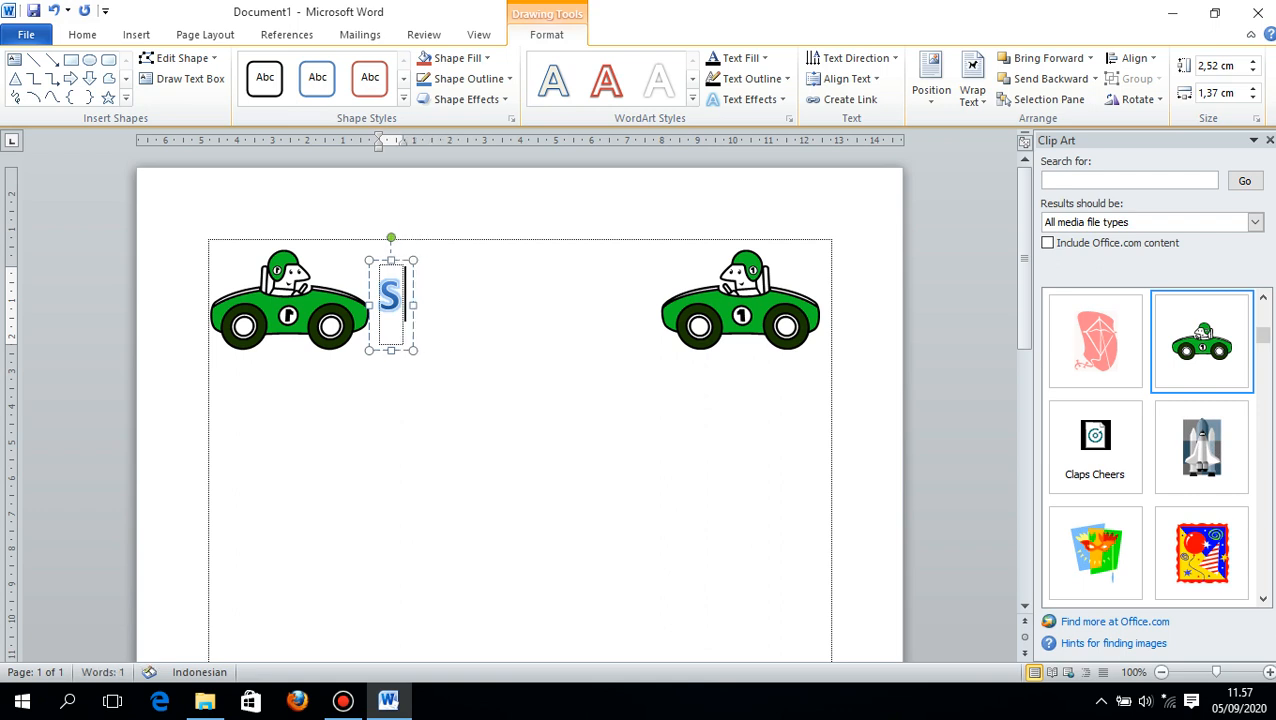
pyautogui.write('EPANJANG jALA')
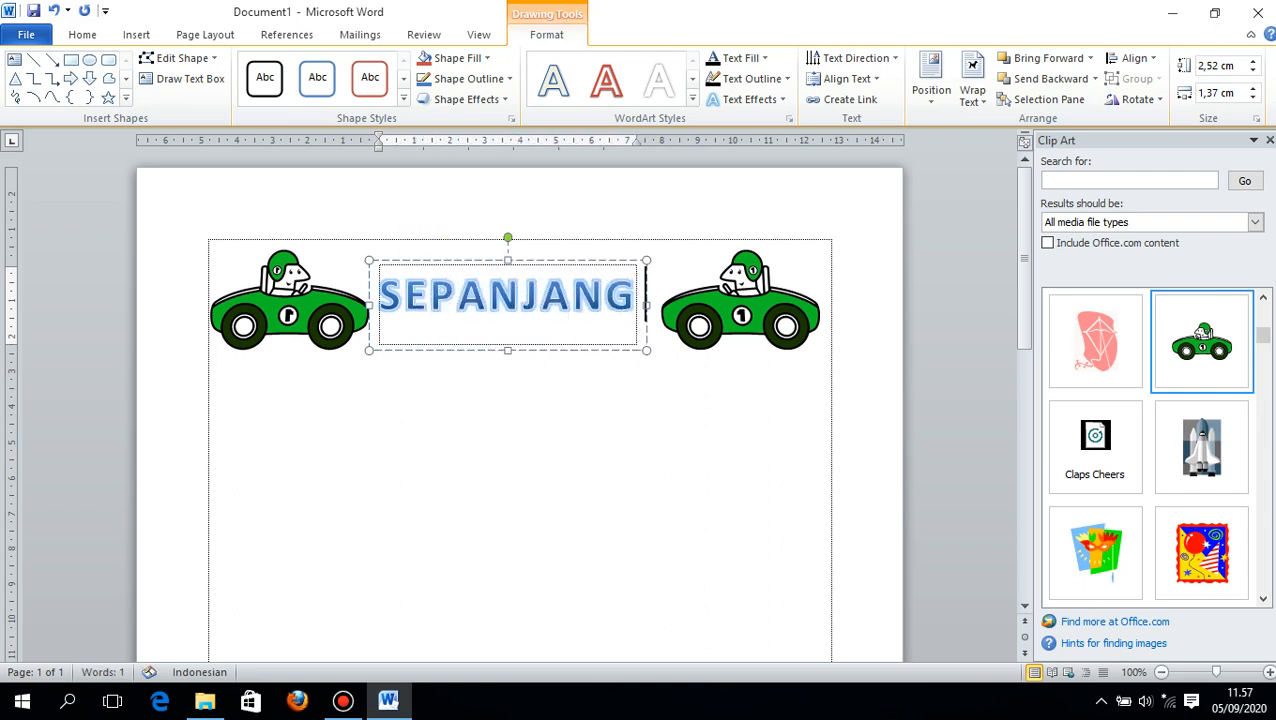
pyautogui.press('BackSpace')
pyautogui.press('BackSpace')
pyautogui.press('BackSpace')
pyautogui.press('BackSpace')
pyautogui.write('JA')
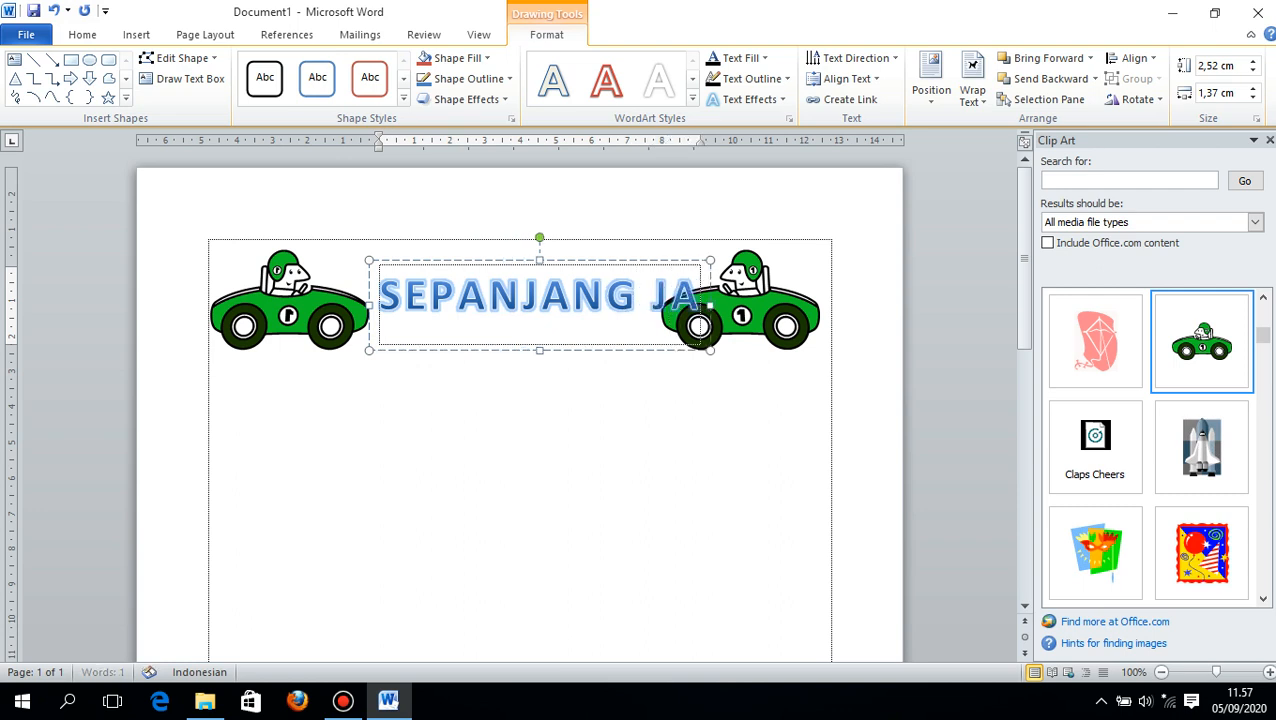
pyautogui.write('LAN KEAN')
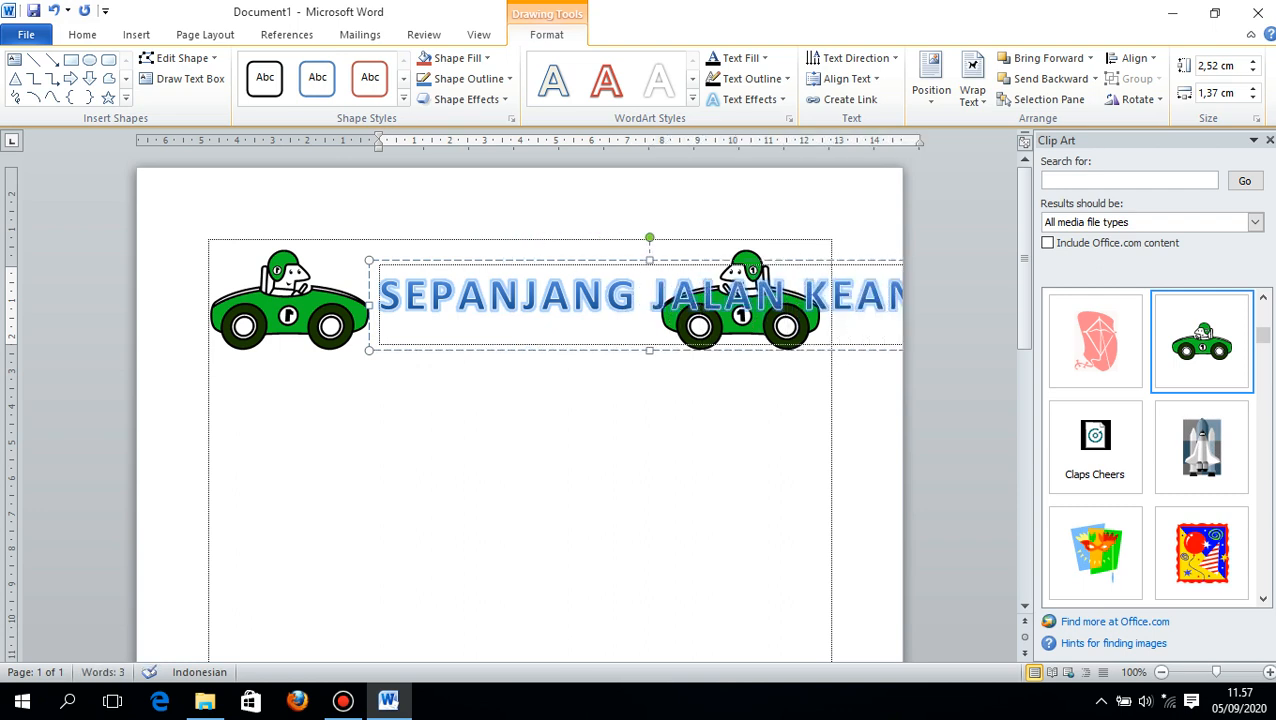
pyautogui.press('BackSpace')
pyautogui.press('BackSpace')
pyautogui.press('BackSpace')
pyautogui.write('E')
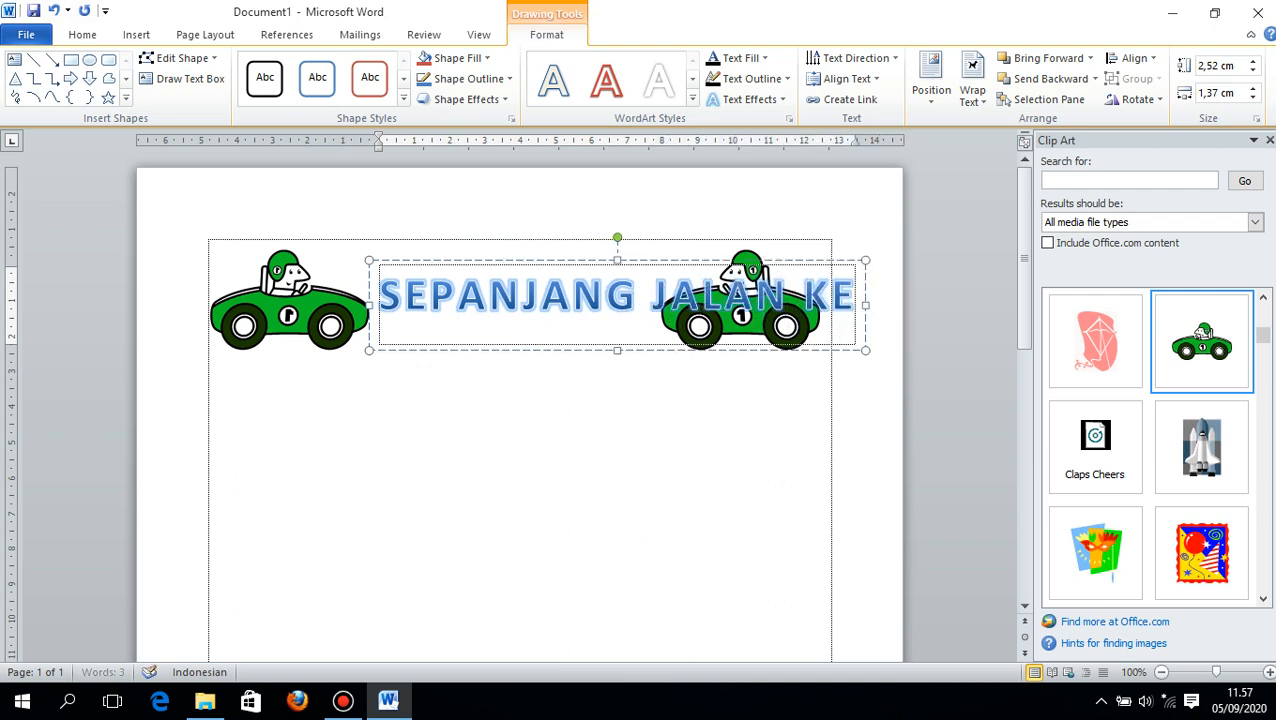
pyautogui.write('NANGAN')
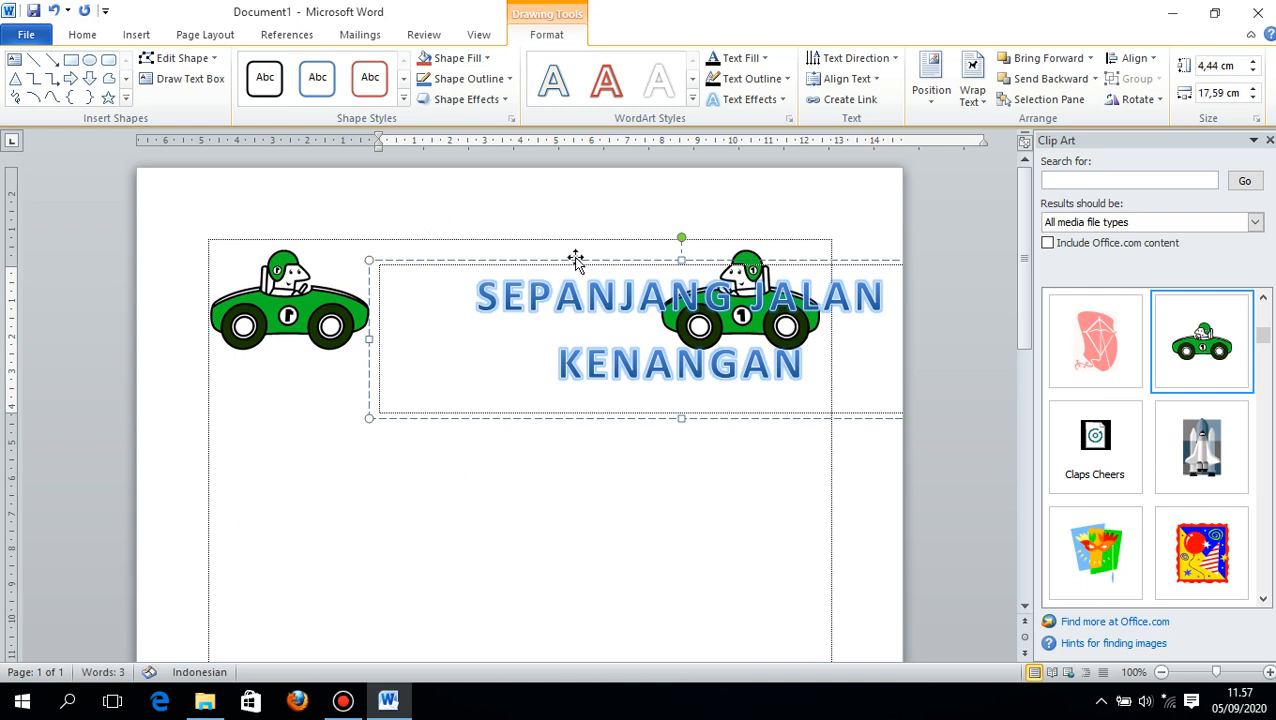
# - Move the WordArt title so it sits roughly centred across the page, slightly lower than the tops of the cars
pyautogui.click(571, 260)
pyautogui.moveTo(571, 260); pyautogui.dragTo(430, 288)
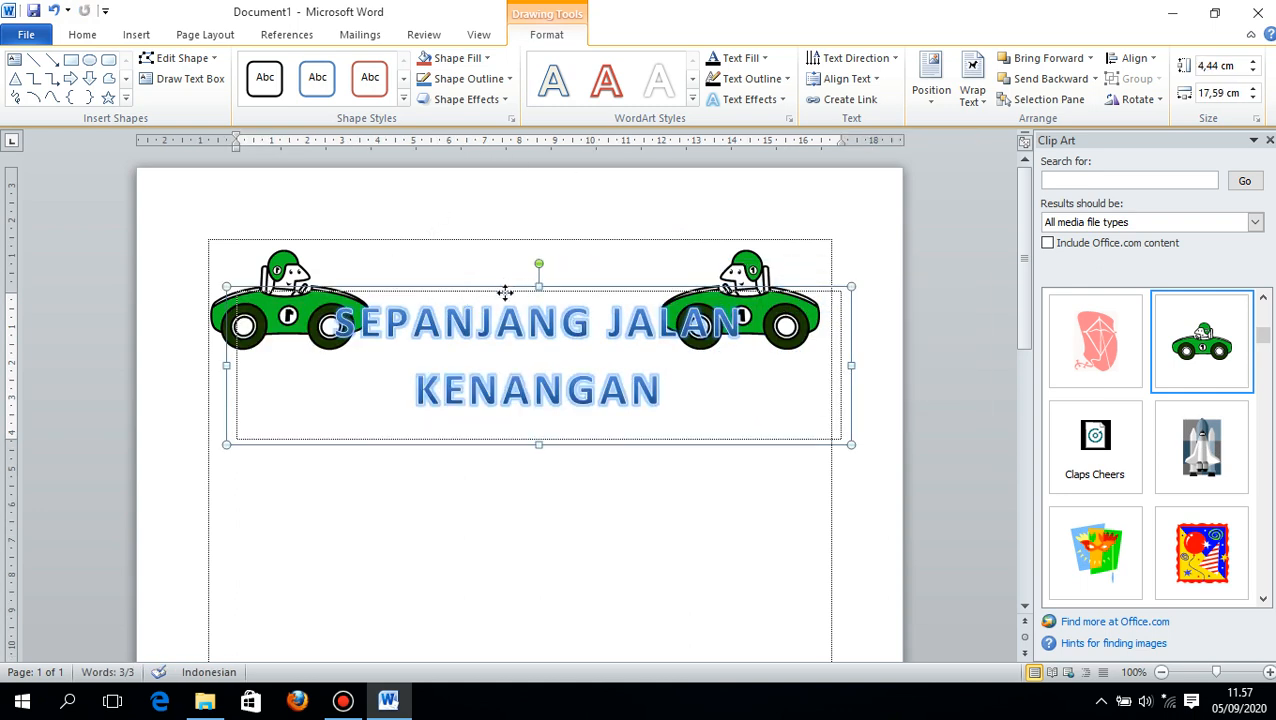
pyautogui.moveTo(508, 287); pyautogui.dragTo(501, 310)
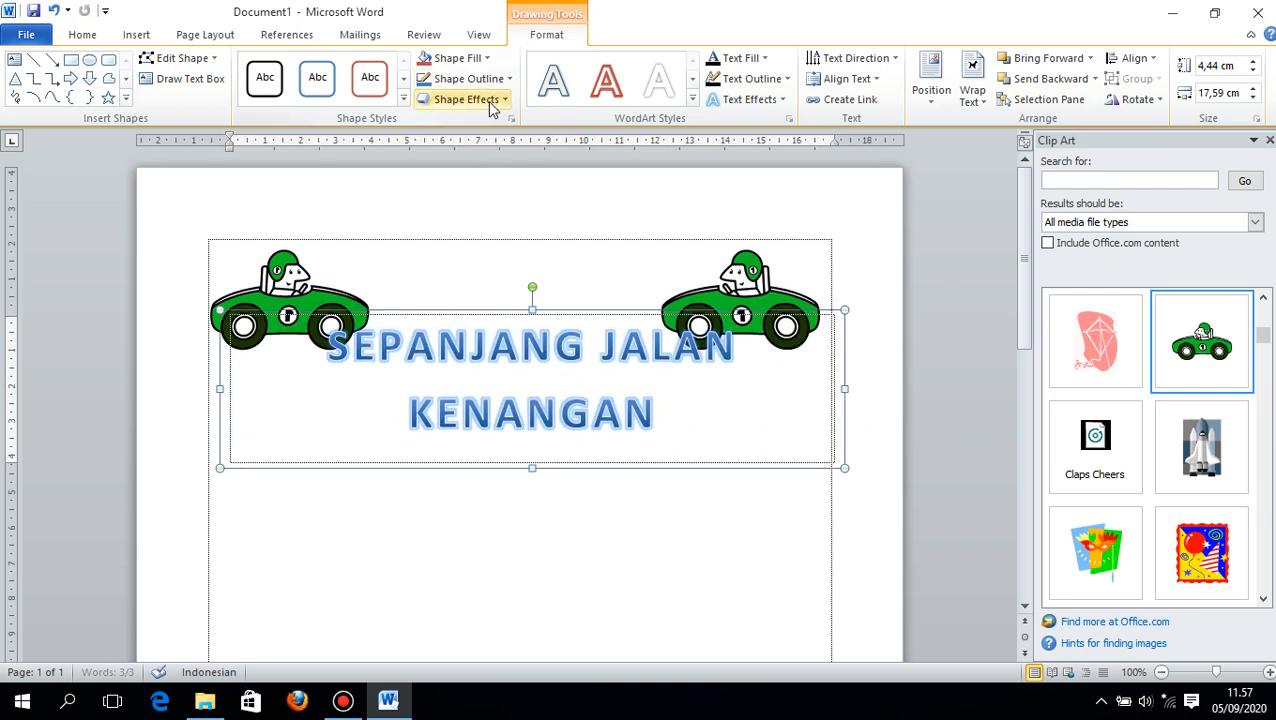
pyautogui.click(692, 99)
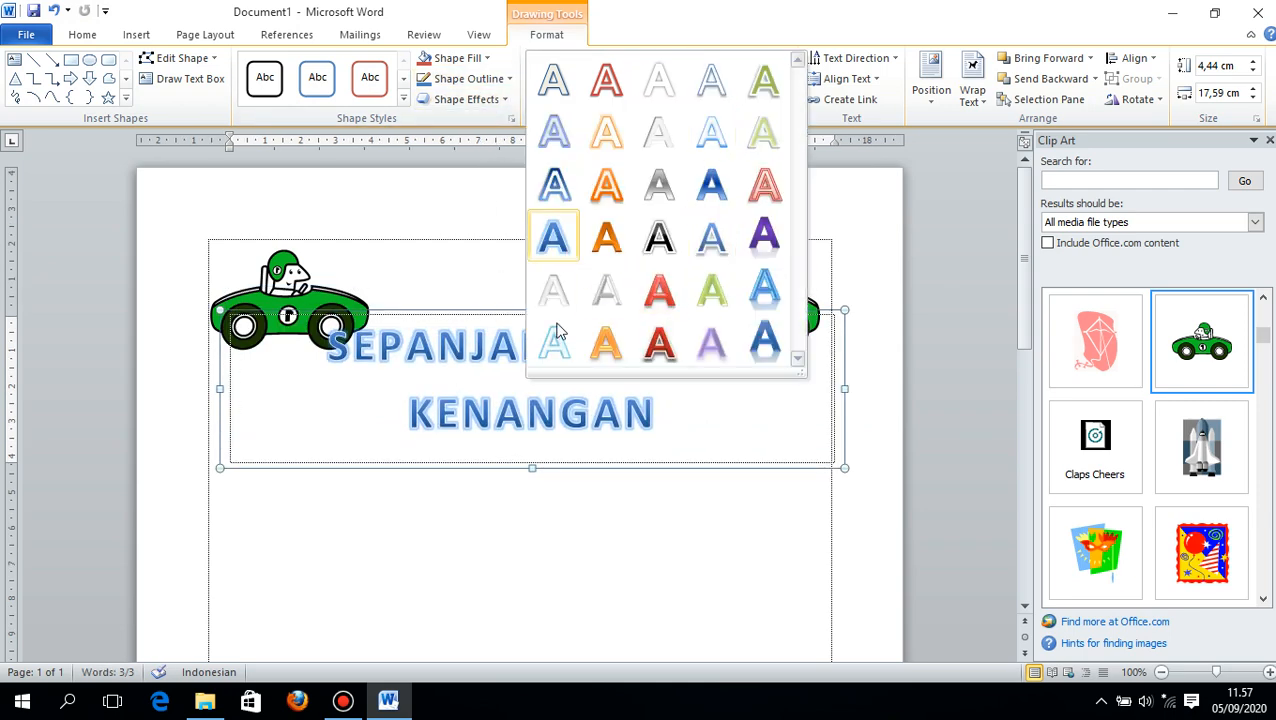
pyautogui.click(461, 365)
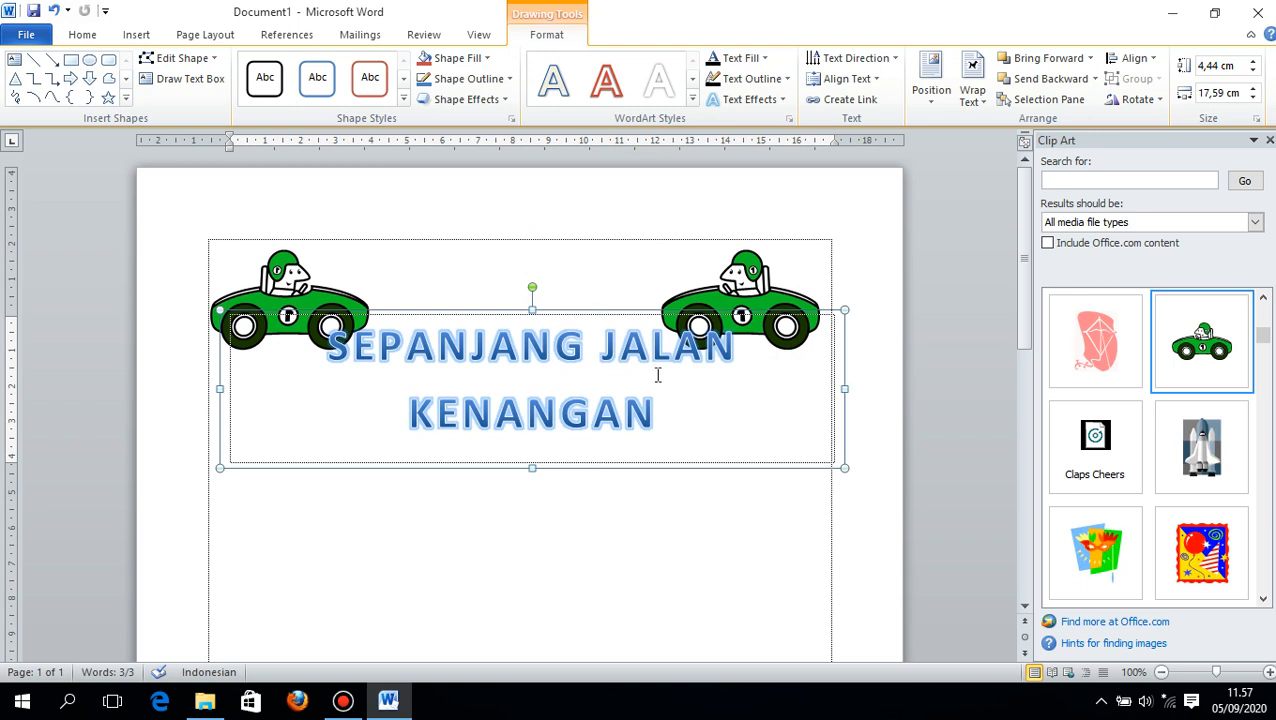
pyautogui.moveTo(670, 416); pyautogui.dragTo(406, 345)
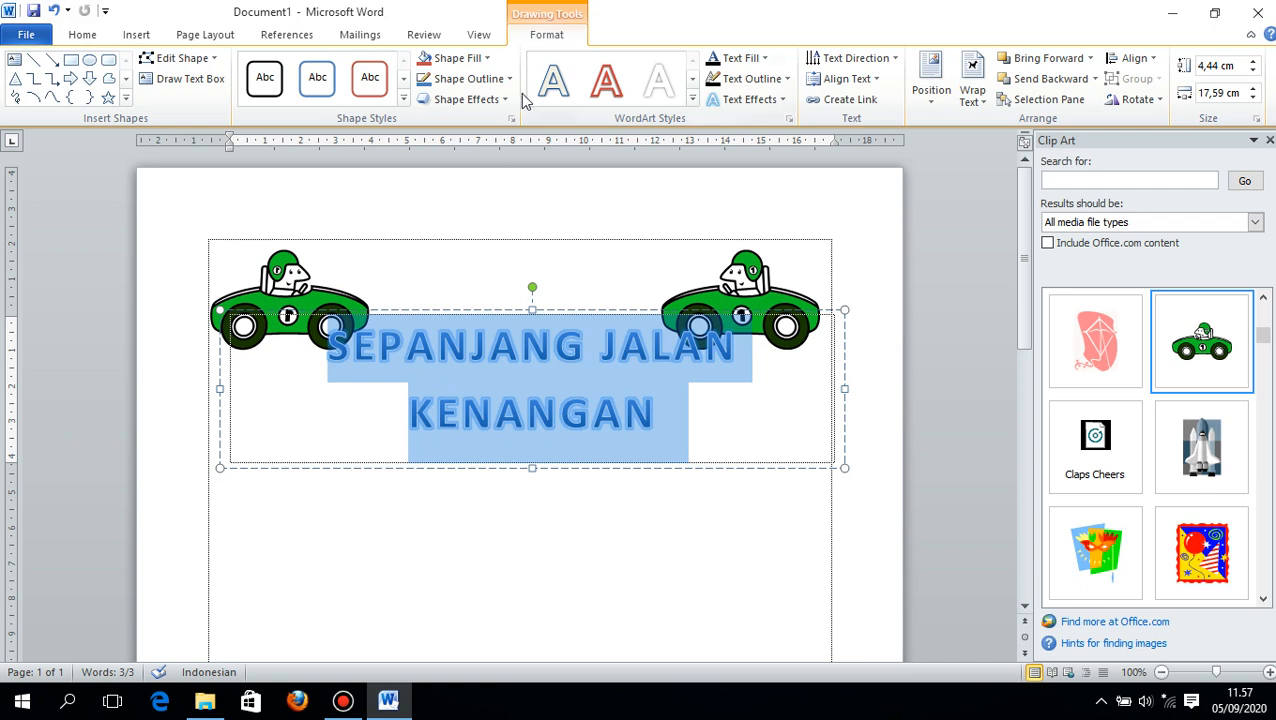
pyautogui.click(474, 60)
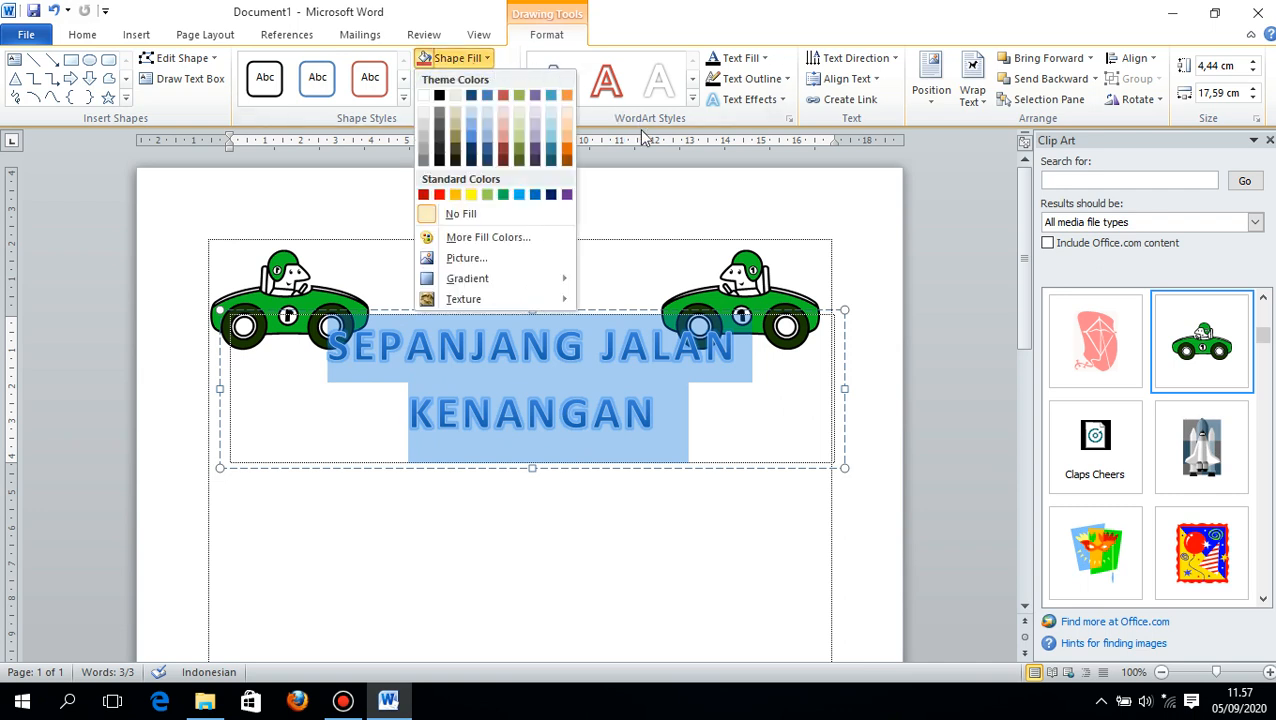
pyautogui.click(608, 124)
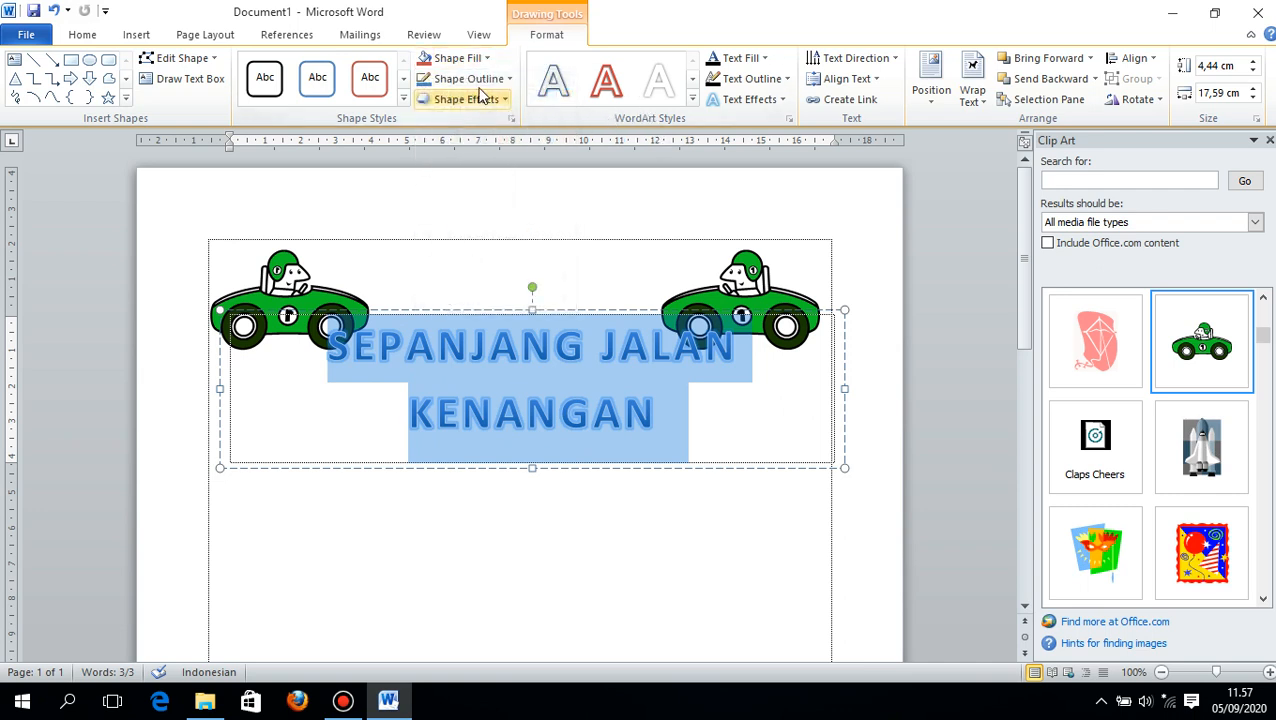
pyautogui.click(483, 99)
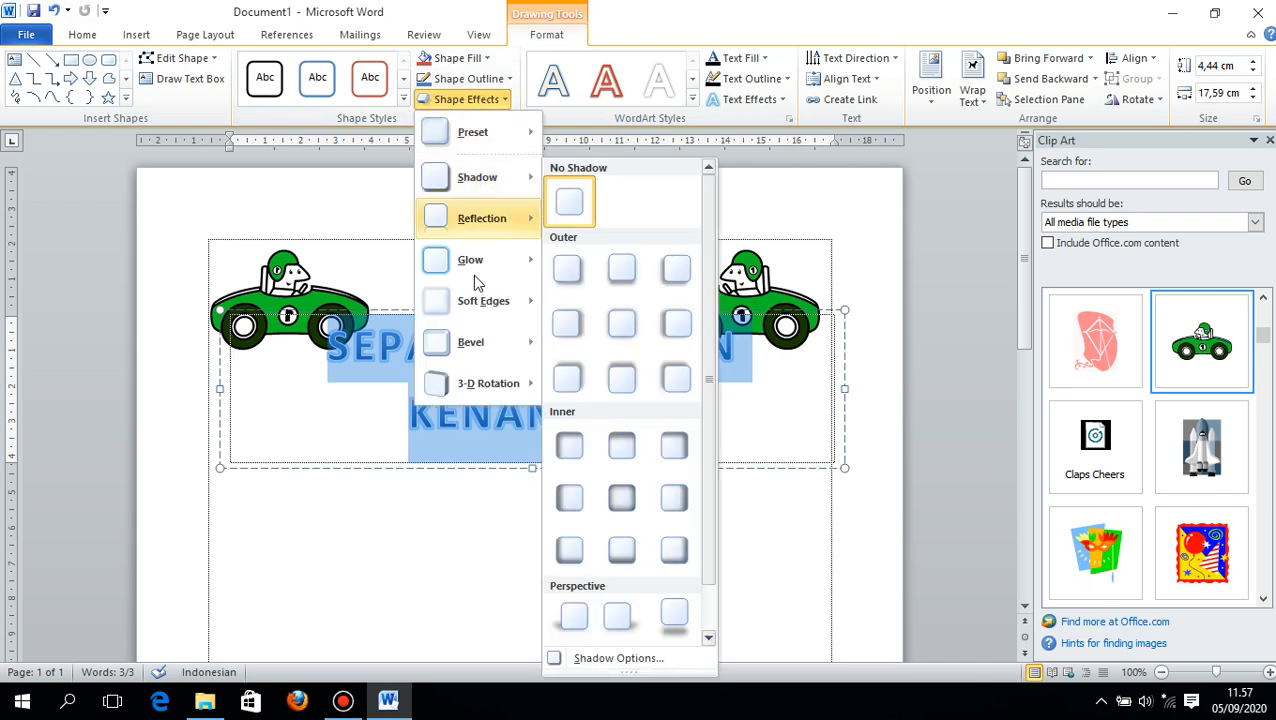
pyautogui.moveTo(478, 262)
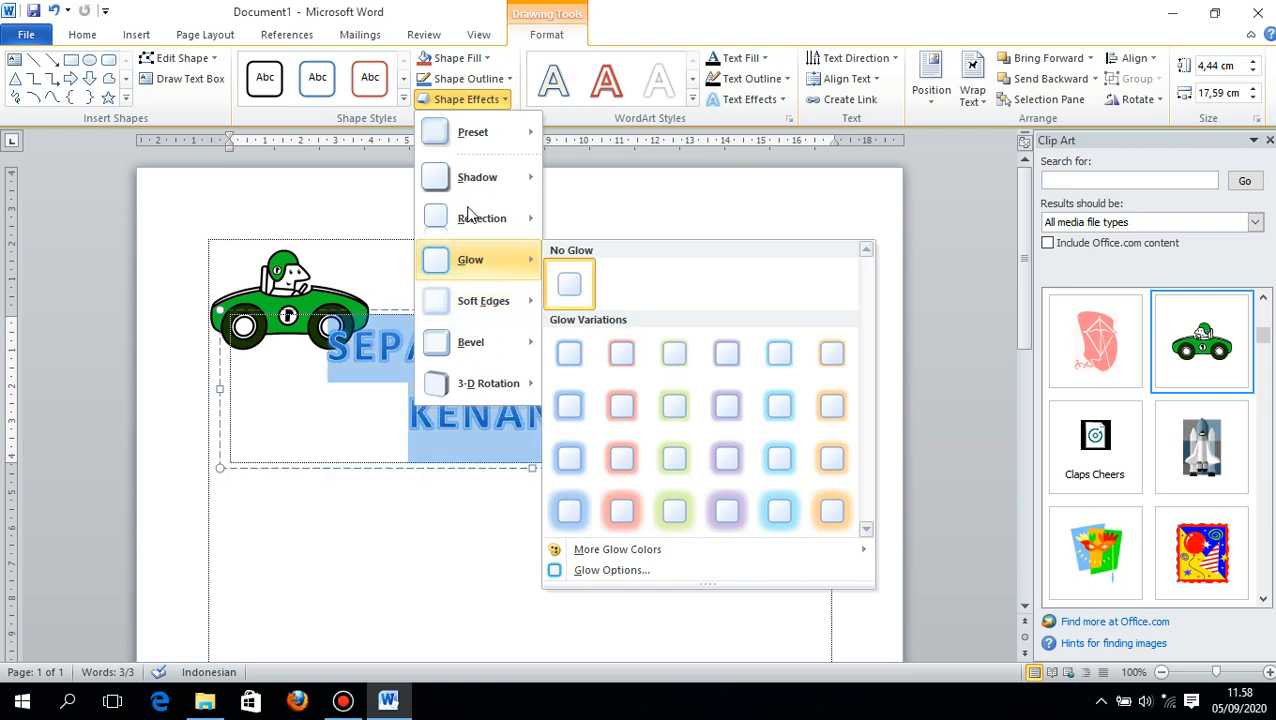
pyautogui.moveTo(490, 140)
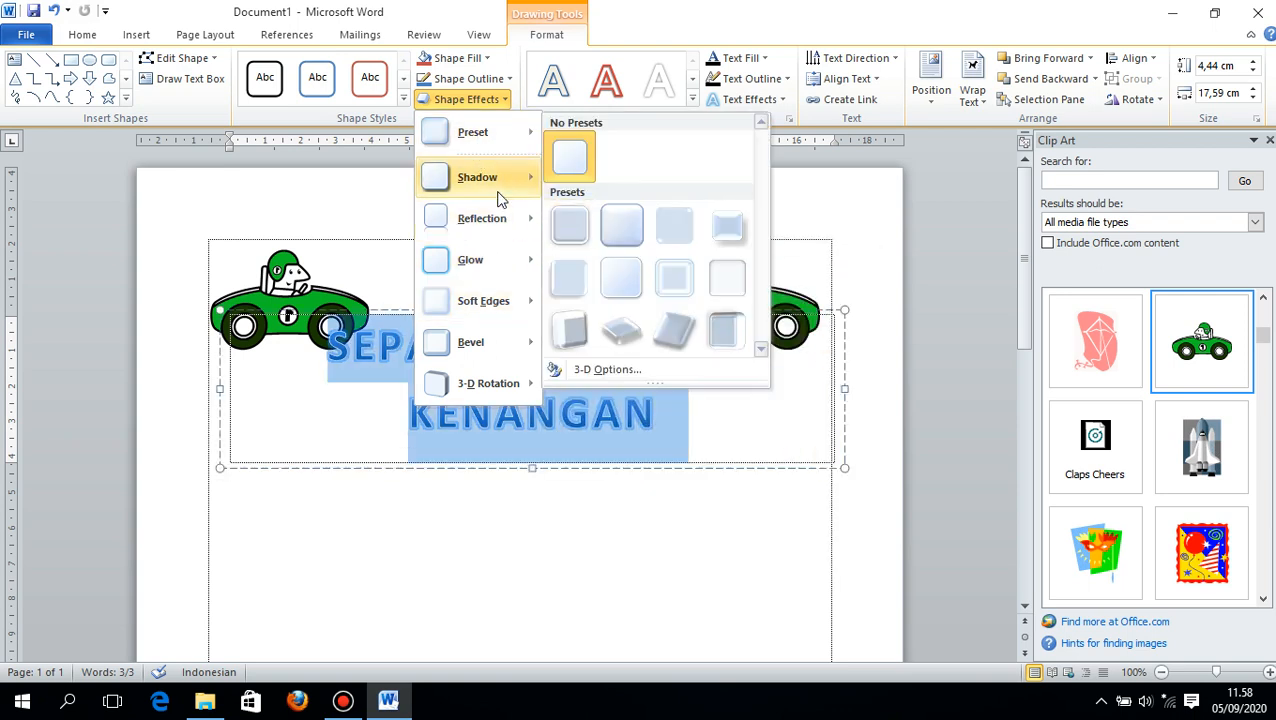
pyautogui.moveTo(490, 177)
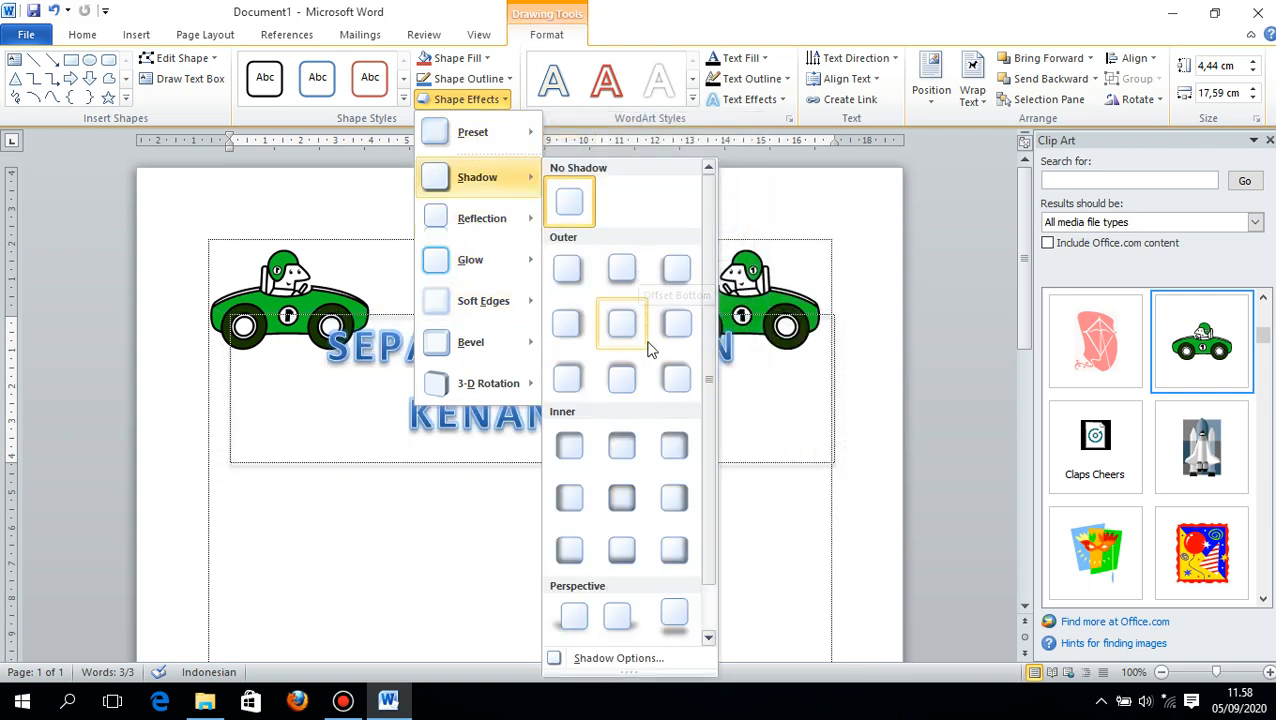
pyautogui.click(622, 447)
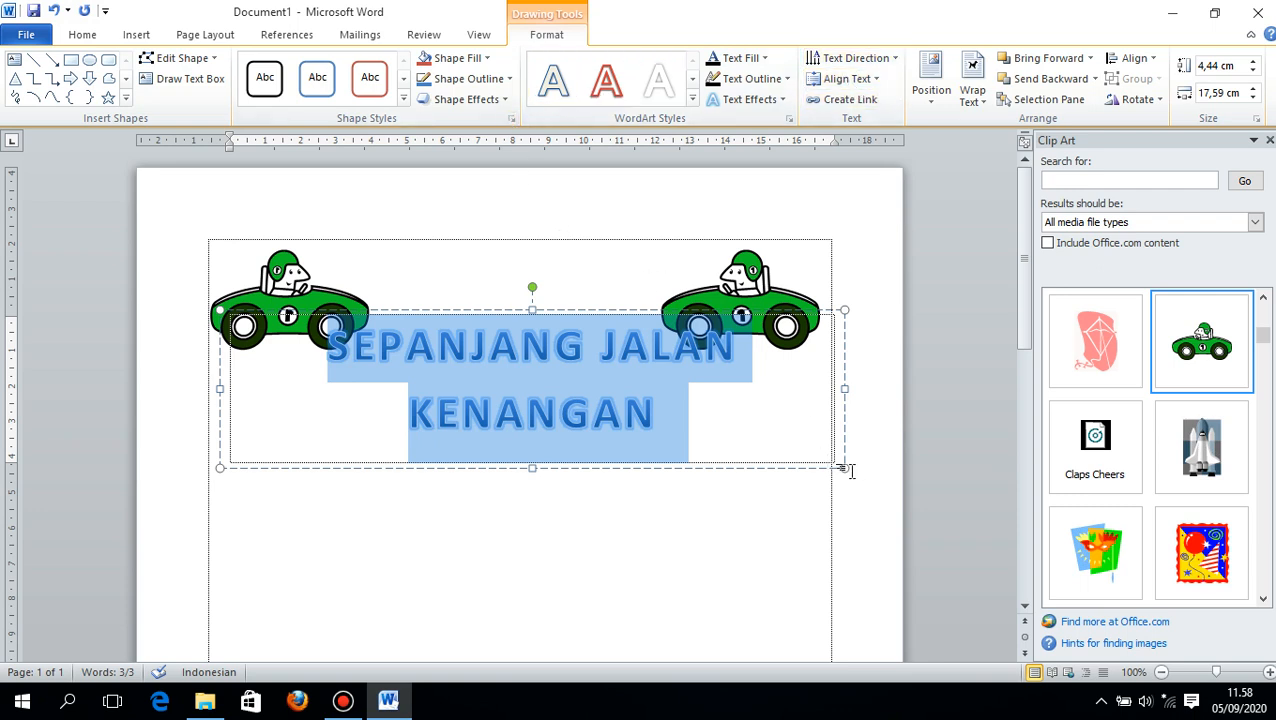
# - Resize the title box to about 3.78 by 15.88 cm and place it centred just beneath the two cars
pyautogui.moveTo(846, 467); pyautogui.dragTo(780, 432)
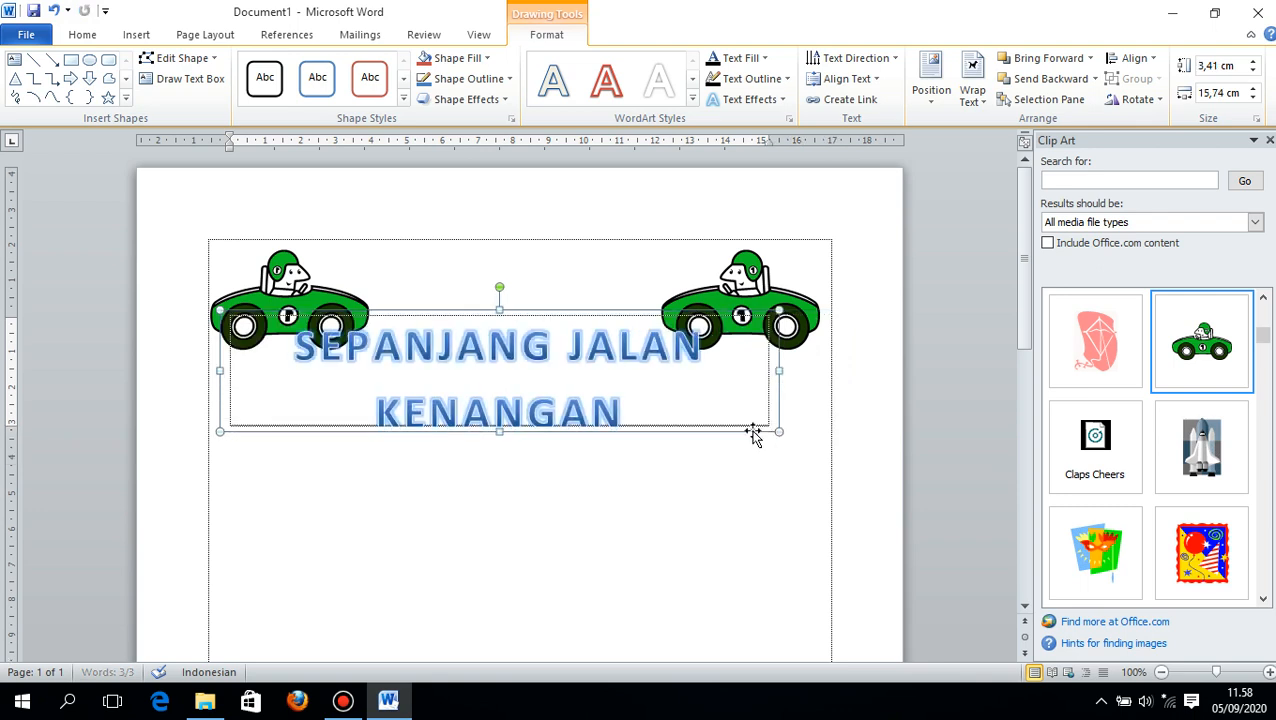
pyautogui.moveTo(779, 370)
pyautogui.mouseDown()
pyautogui.moveTo(758, 367)
pyautogui.moveTo(781, 381)
pyautogui.mouseUp()
pyautogui.moveTo(778, 432); pyautogui.dragTo(746, 400)
pyautogui.moveTo(757, 413); pyautogui.dragTo(809, 466)
# - Reduce the font size of the whole WordArt title to 26 so it fits on one line
pyautogui.click(703, 435)
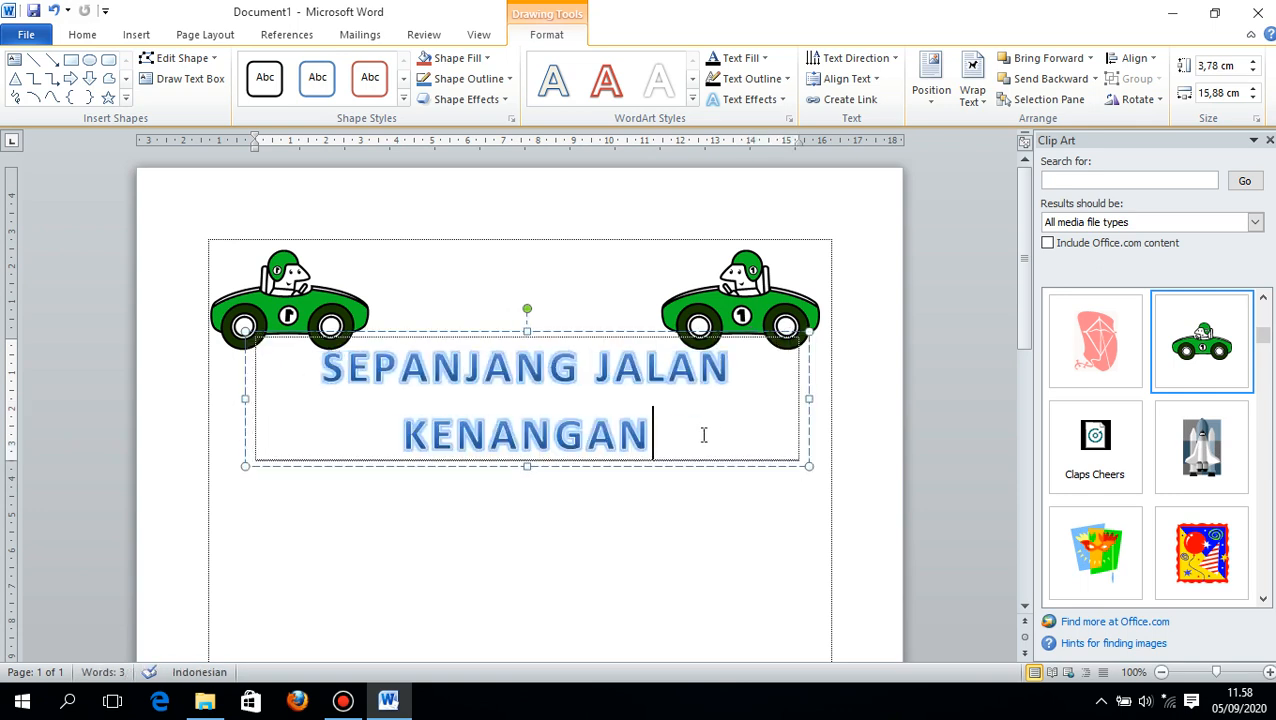
pyautogui.hotkey('ctrl', 'a')
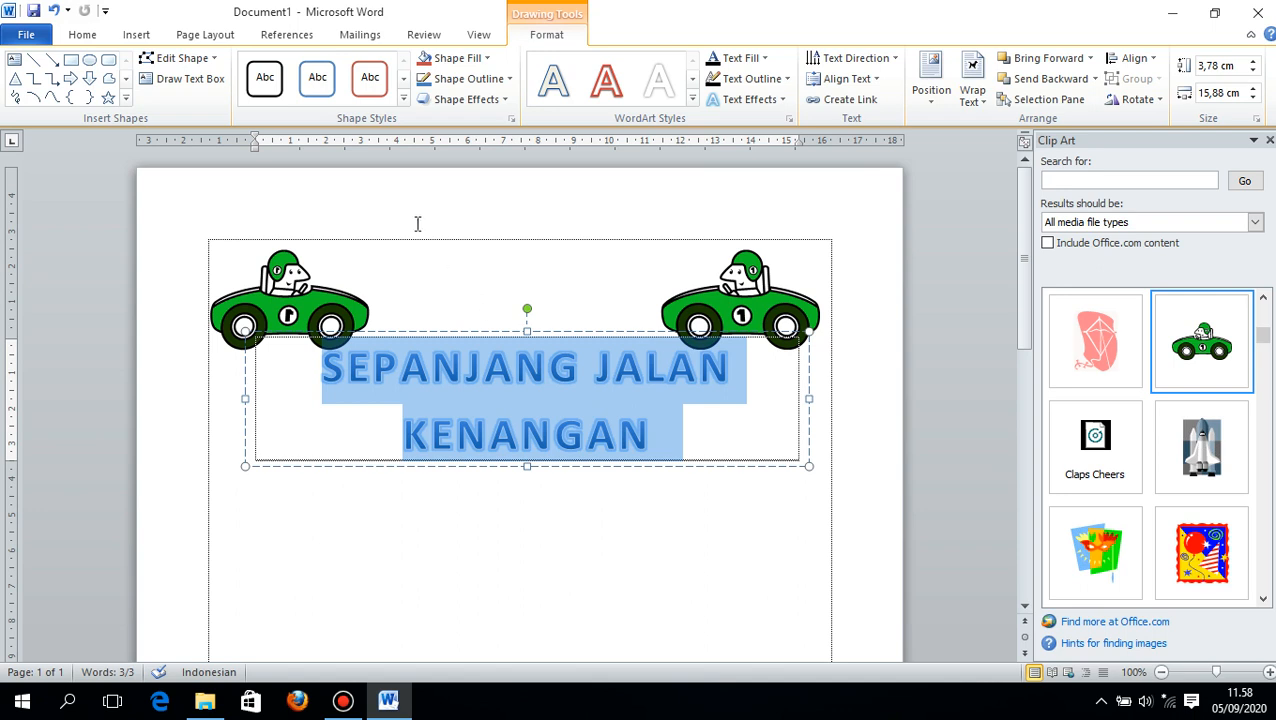
pyautogui.click(83, 34)
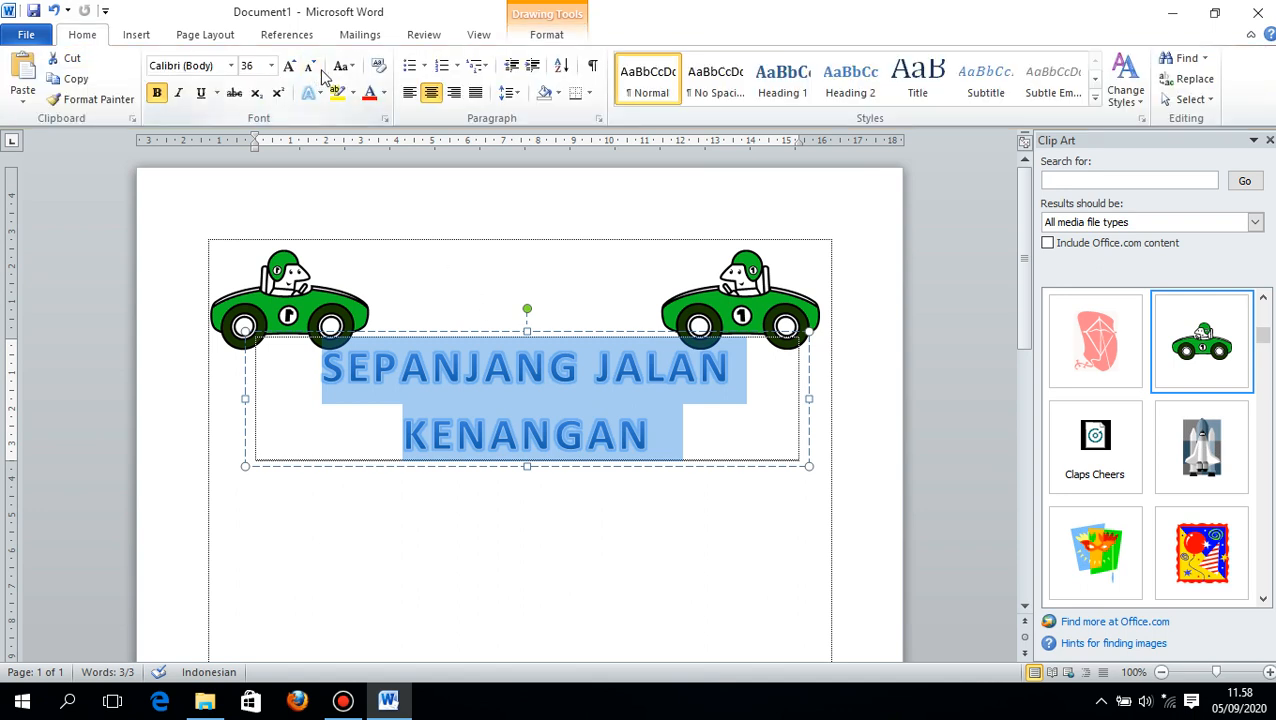
pyautogui.click(311, 67)
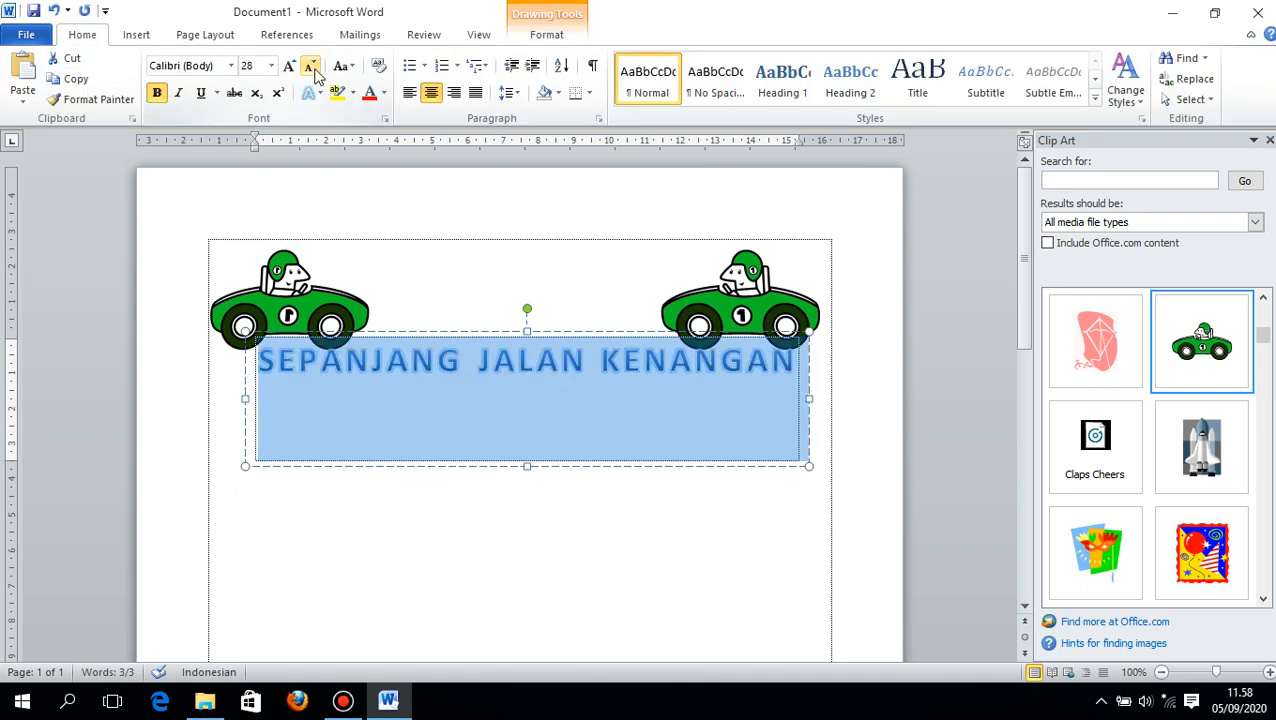
pyautogui.click(311, 67)
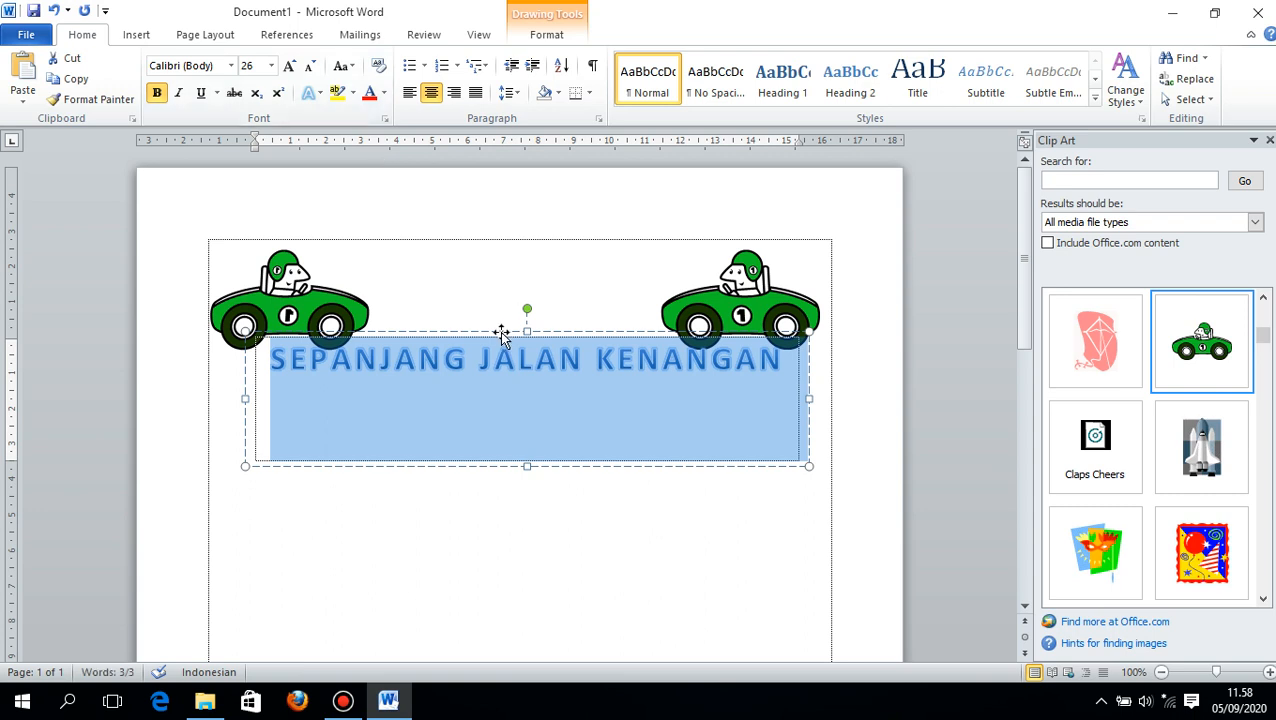
# - Move the title up between the two cars and reduce its font size to 18
pyautogui.moveTo(502, 334); pyautogui.dragTo(504, 264)
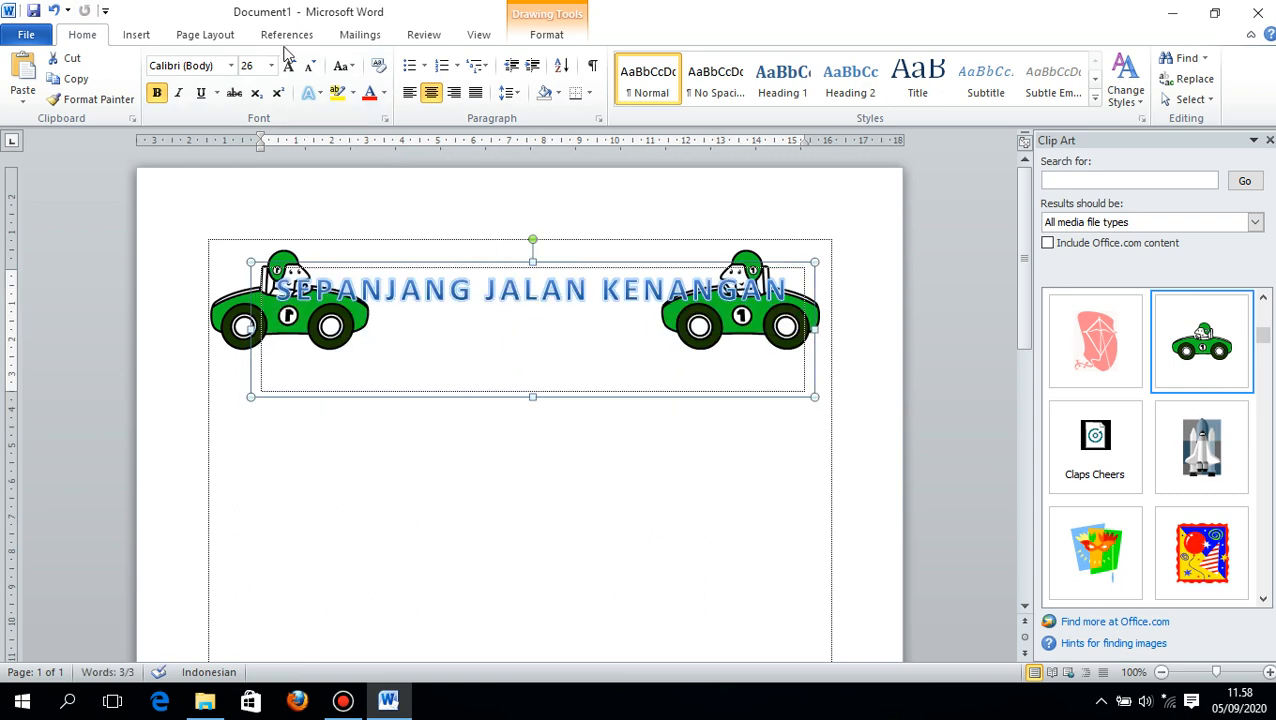
pyautogui.click(311, 67)
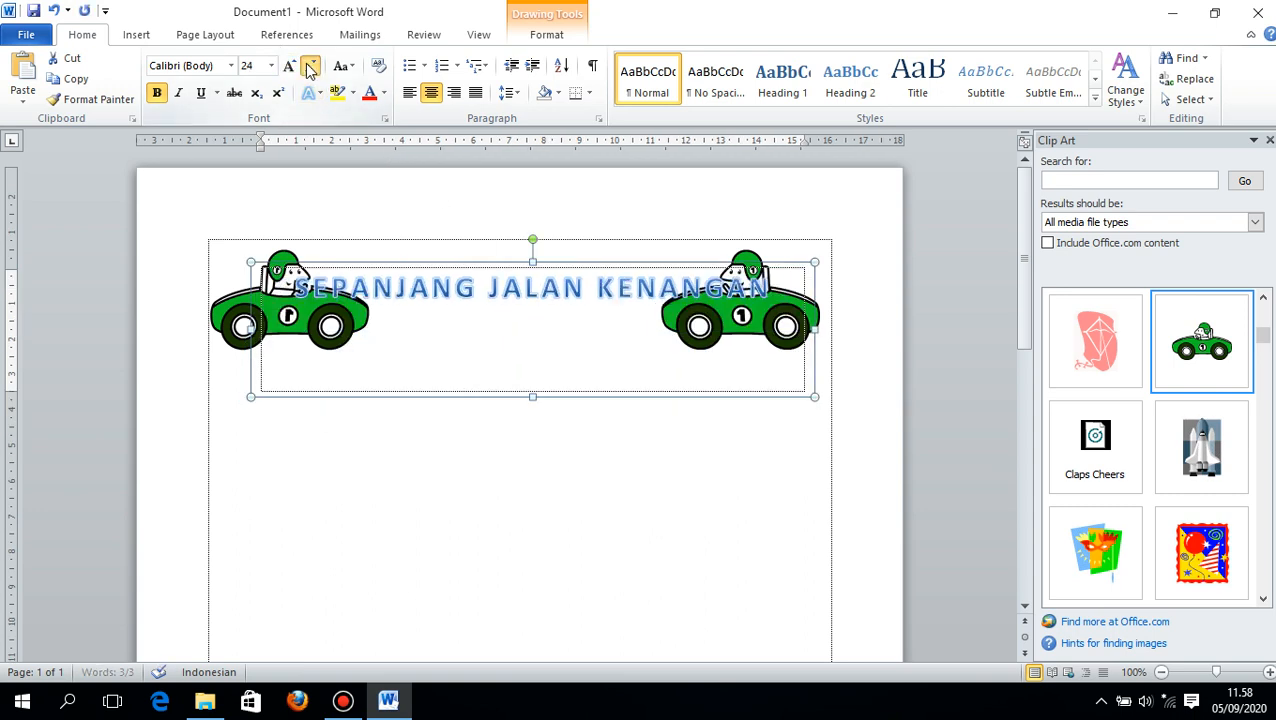
pyautogui.click(311, 67)
pyautogui.click(311, 67)
pyautogui.click(311, 67)
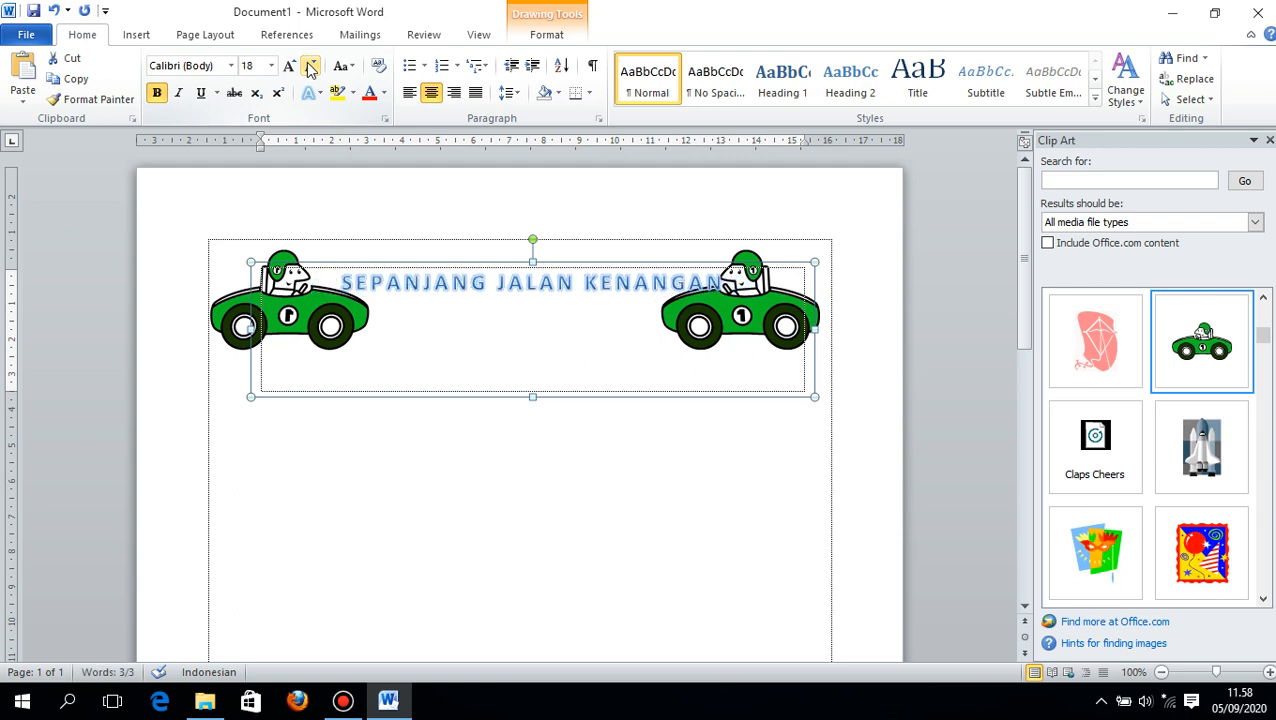
pyautogui.click(540, 445)
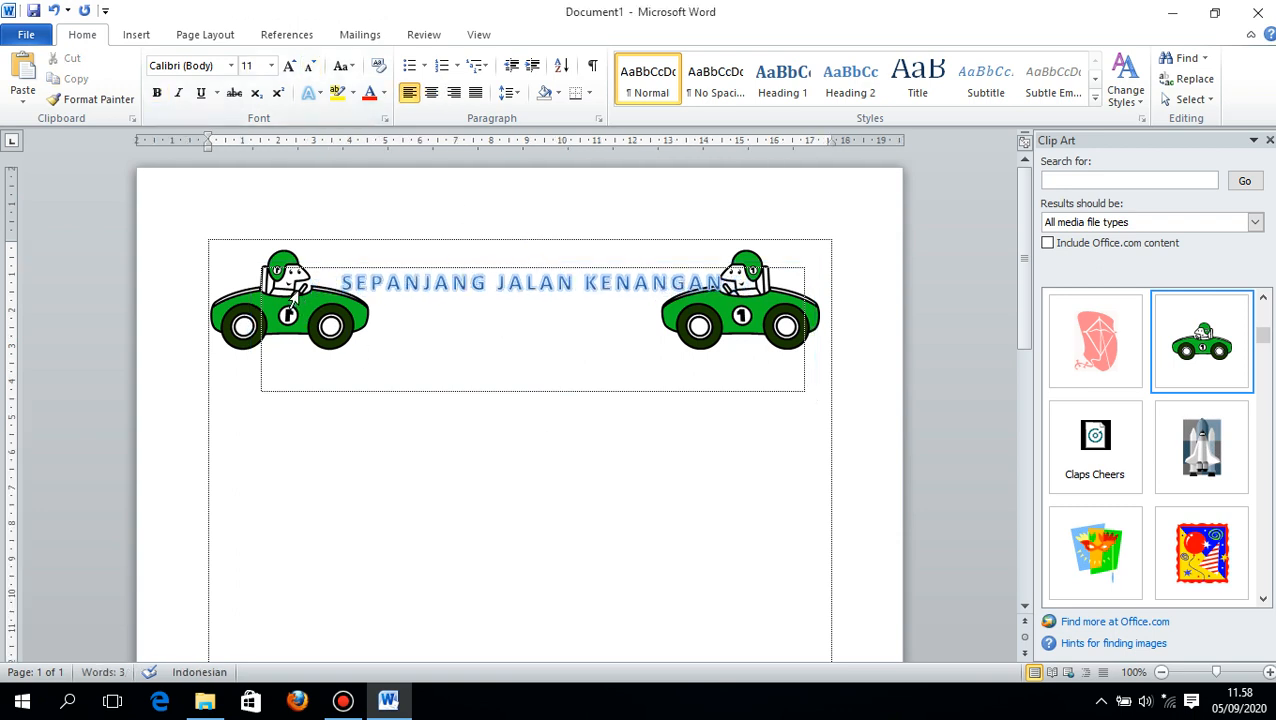
# - Shrink the left car proportionally to about four fifths of its size, keeping its upper-left corner in place
pyautogui.click(293, 298)
pyautogui.click(244, 294)
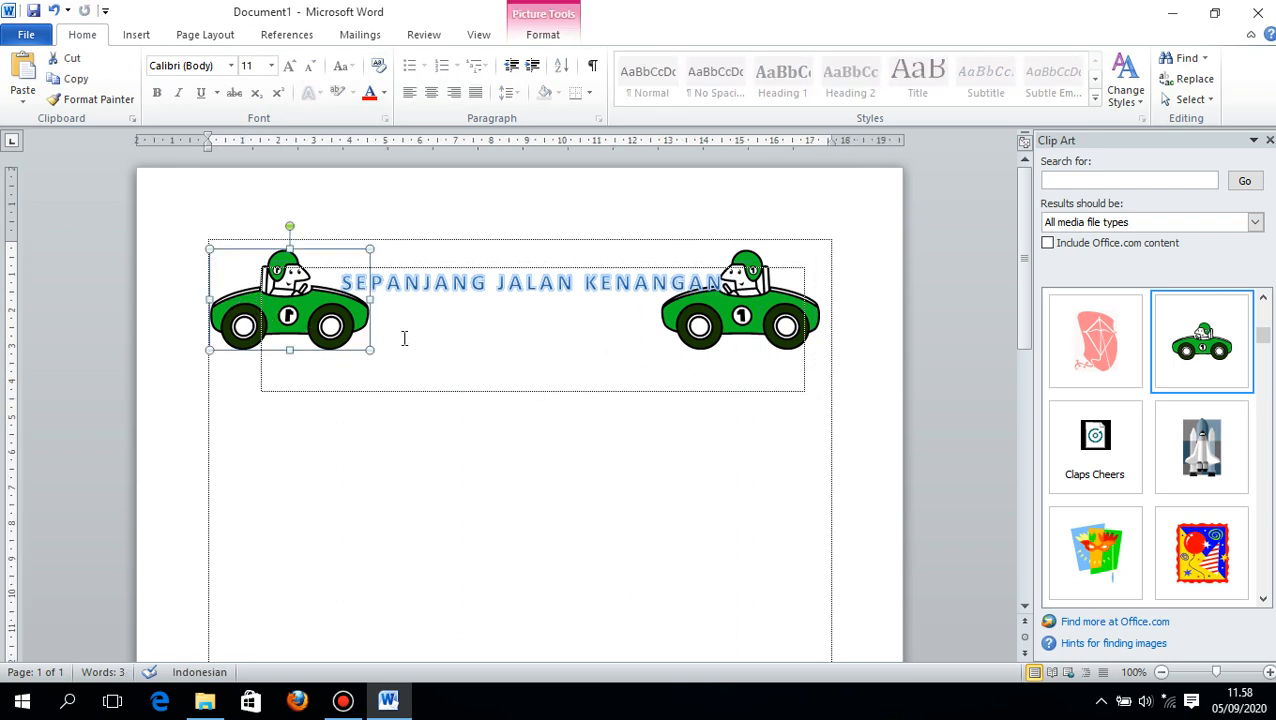
pyautogui.moveTo(366, 352); pyautogui.dragTo(334, 331)
# - Move the title box below the cars and shrink the right car proportionally to match the left one, keeping its upper-right corner in place
pyautogui.click(722, 331)
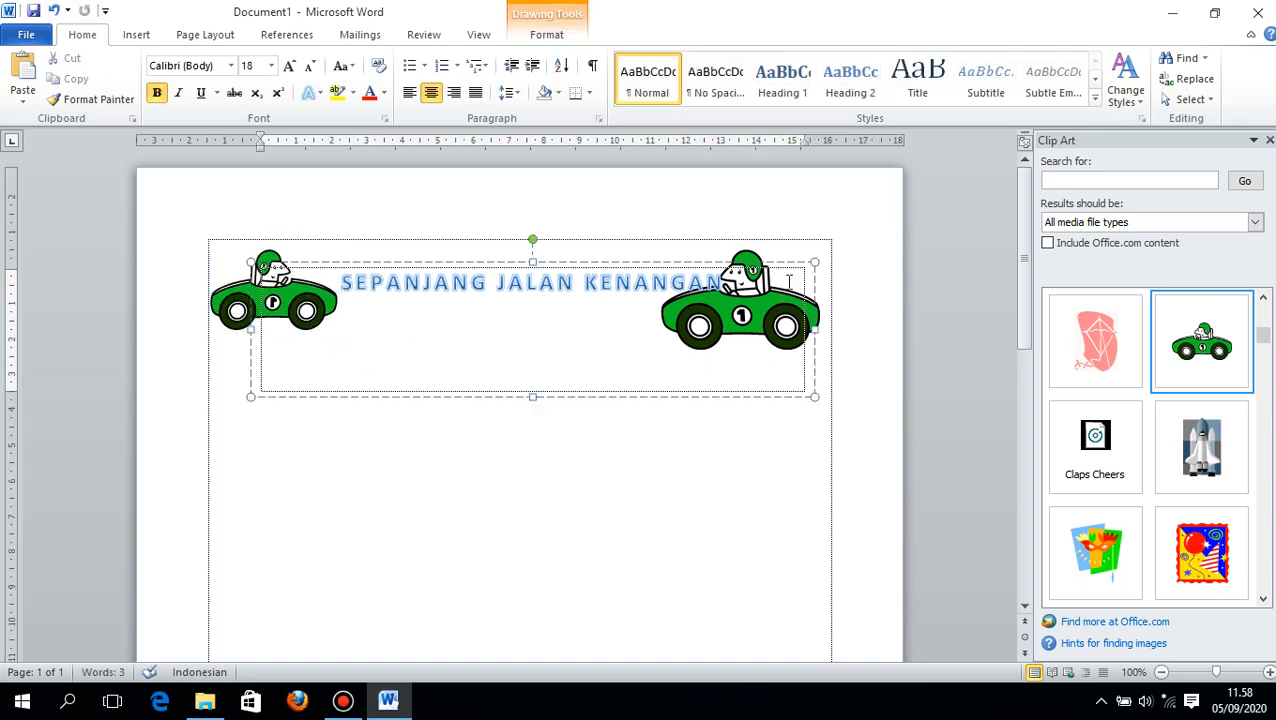
pyautogui.click(750, 262)
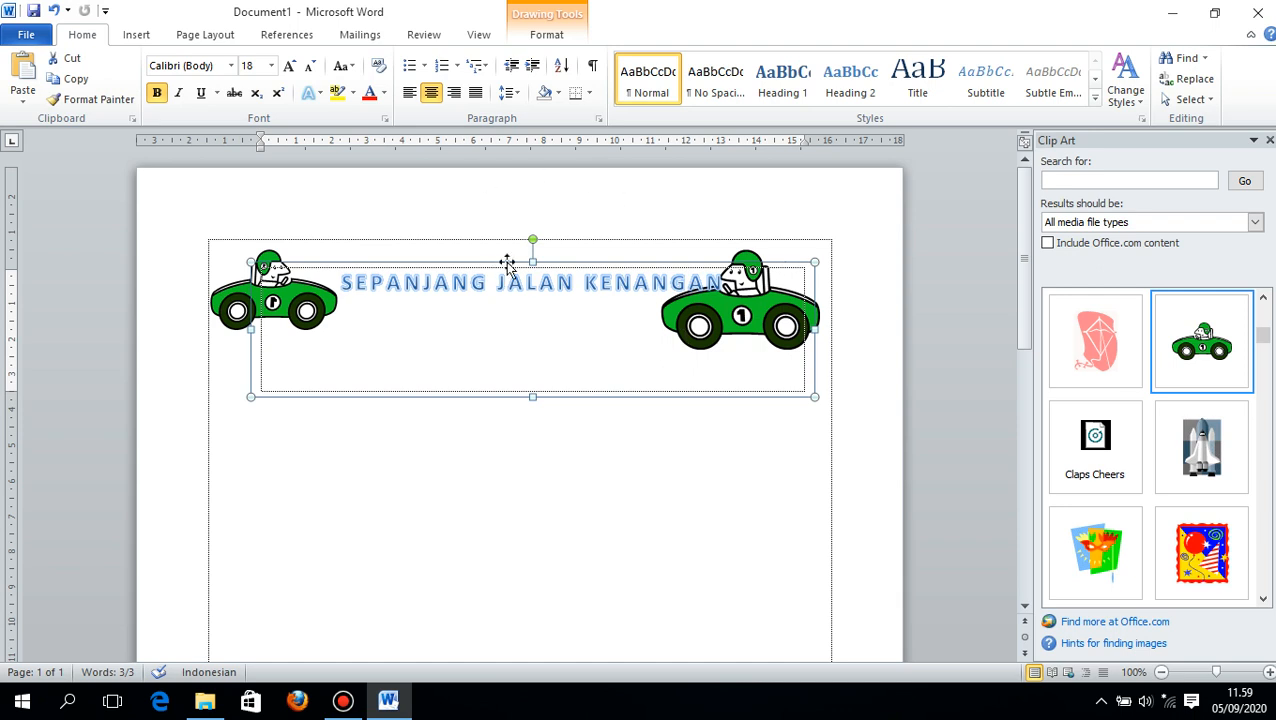
pyautogui.moveTo(516, 262); pyautogui.dragTo(514, 382)
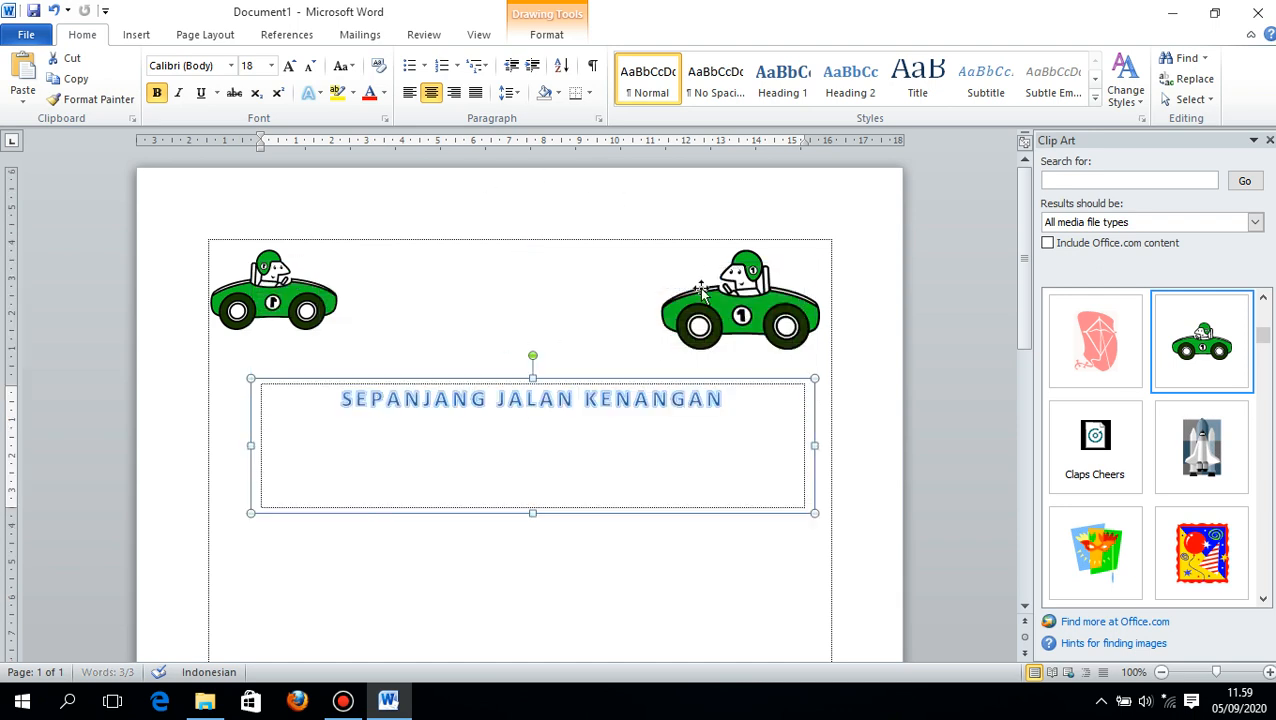
pyautogui.click(702, 305)
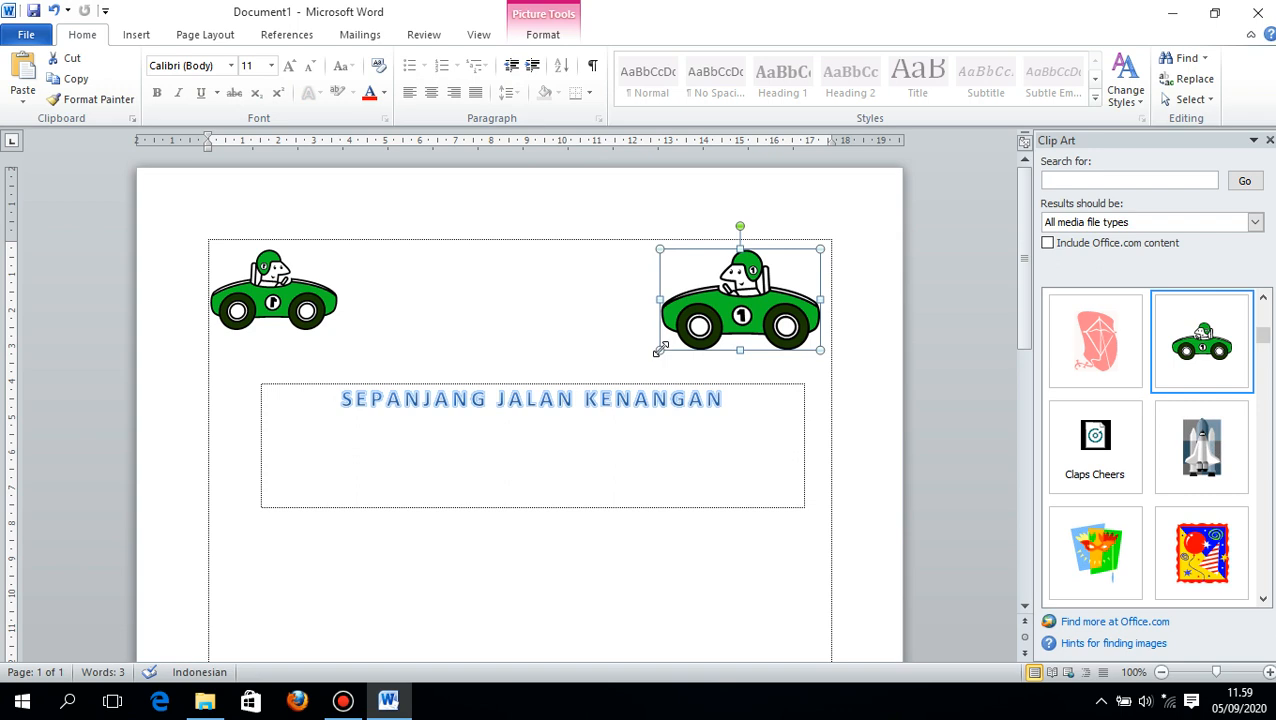
pyautogui.moveTo(660, 349); pyautogui.dragTo(692, 330)
# - Shrink the title box to about 1.11 by 12.81 cm around its single line and place it between the two cars
pyautogui.click(592, 423)
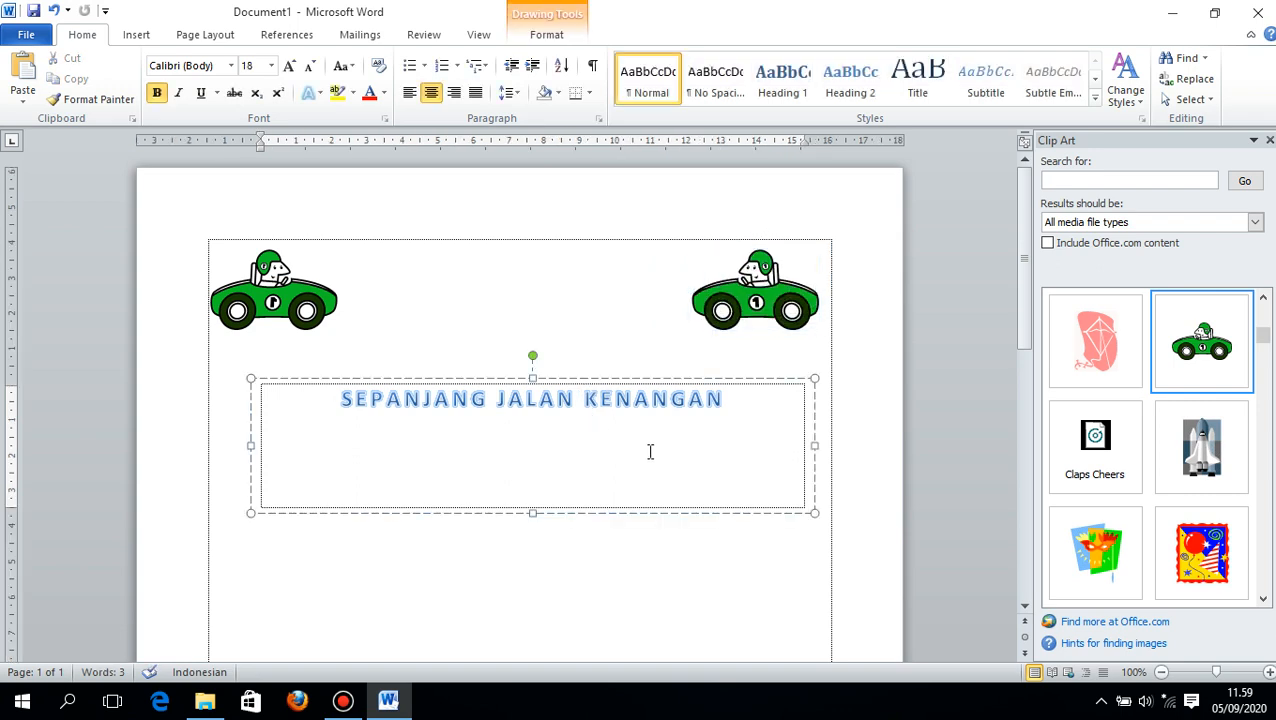
pyautogui.moveTo(814, 513); pyautogui.dragTo(798, 418)
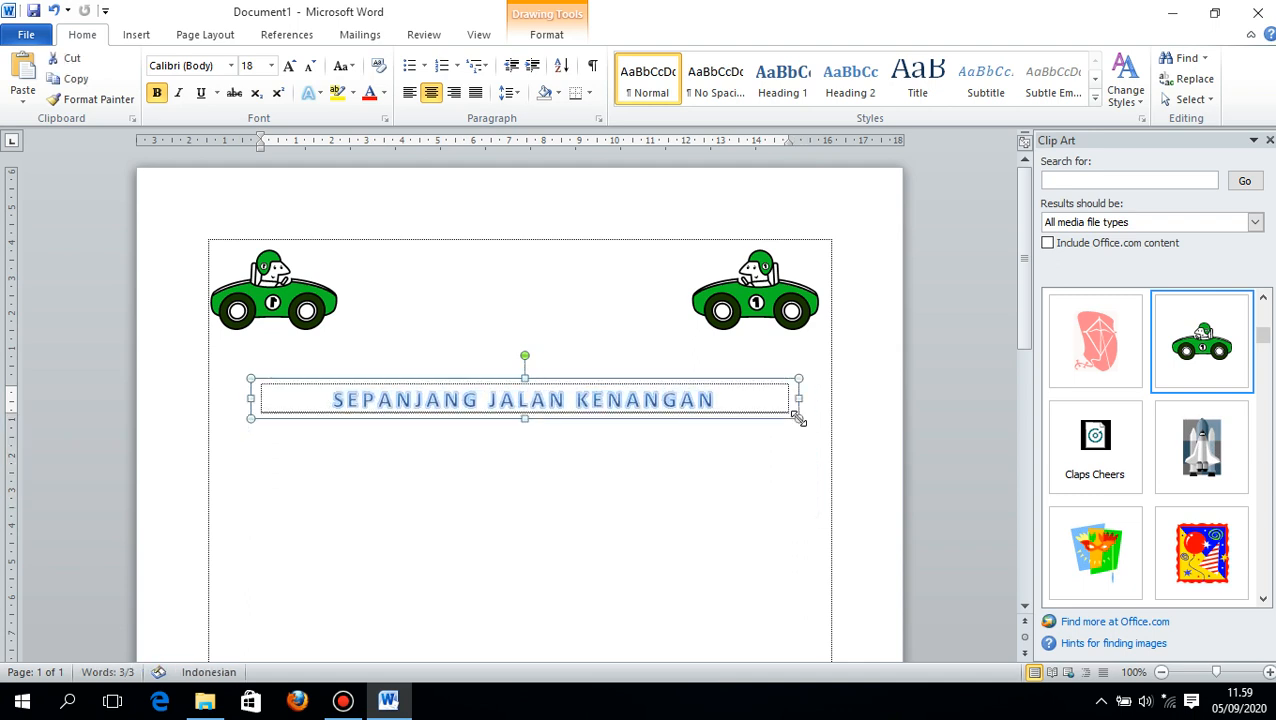
pyautogui.click(742, 399)
pyautogui.moveTo(649, 377); pyautogui.dragTo(660, 266)
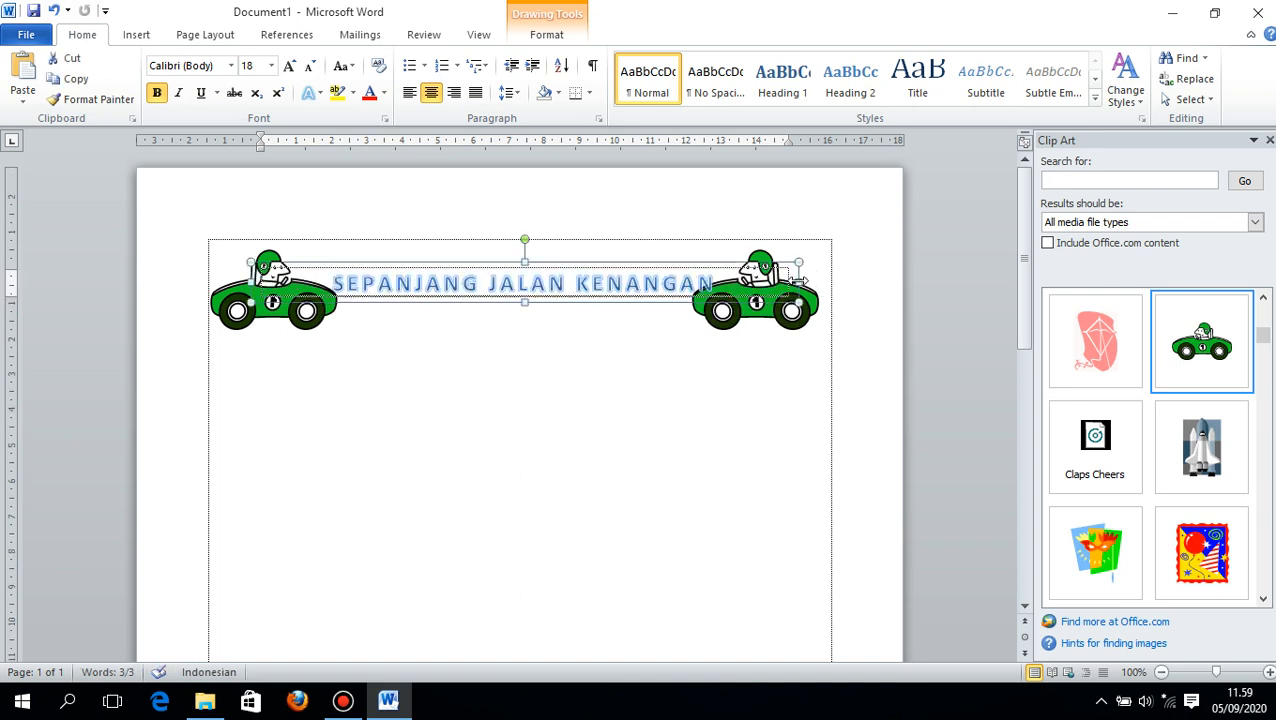
pyautogui.moveTo(747, 272); pyautogui.dragTo(747, 272)
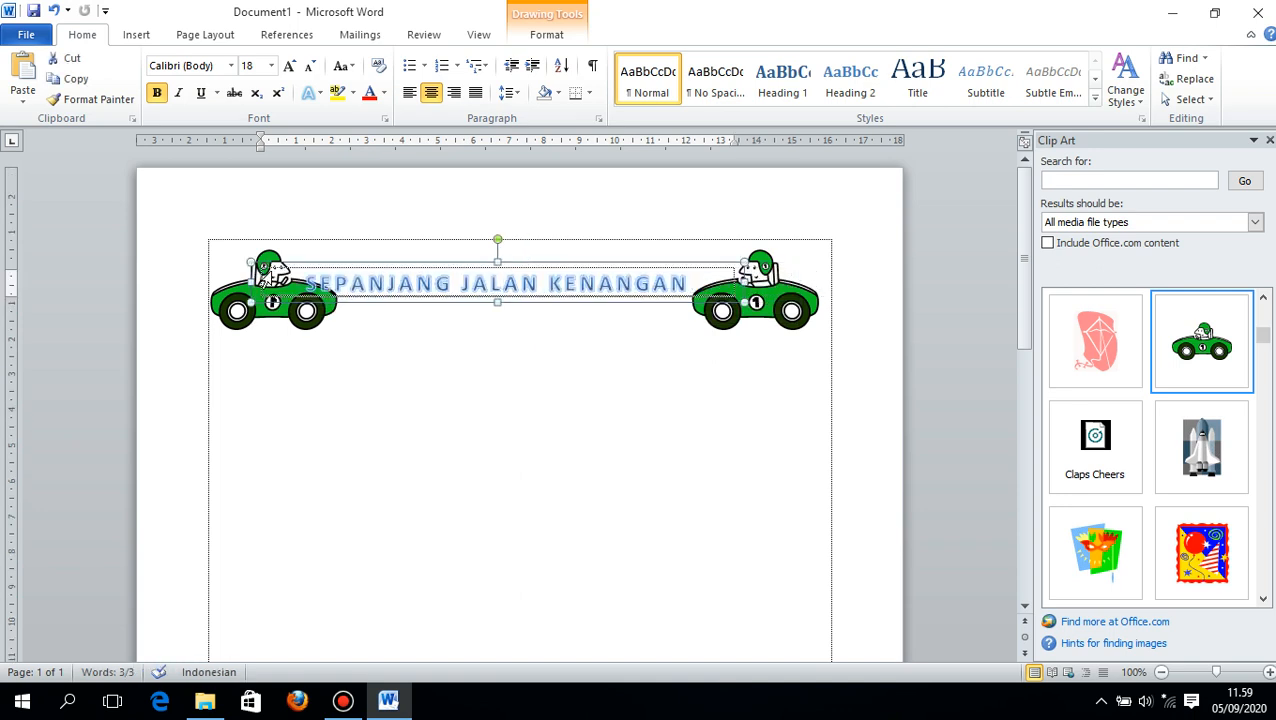
pyautogui.moveTo(252, 282); pyautogui.dragTo(290, 282)
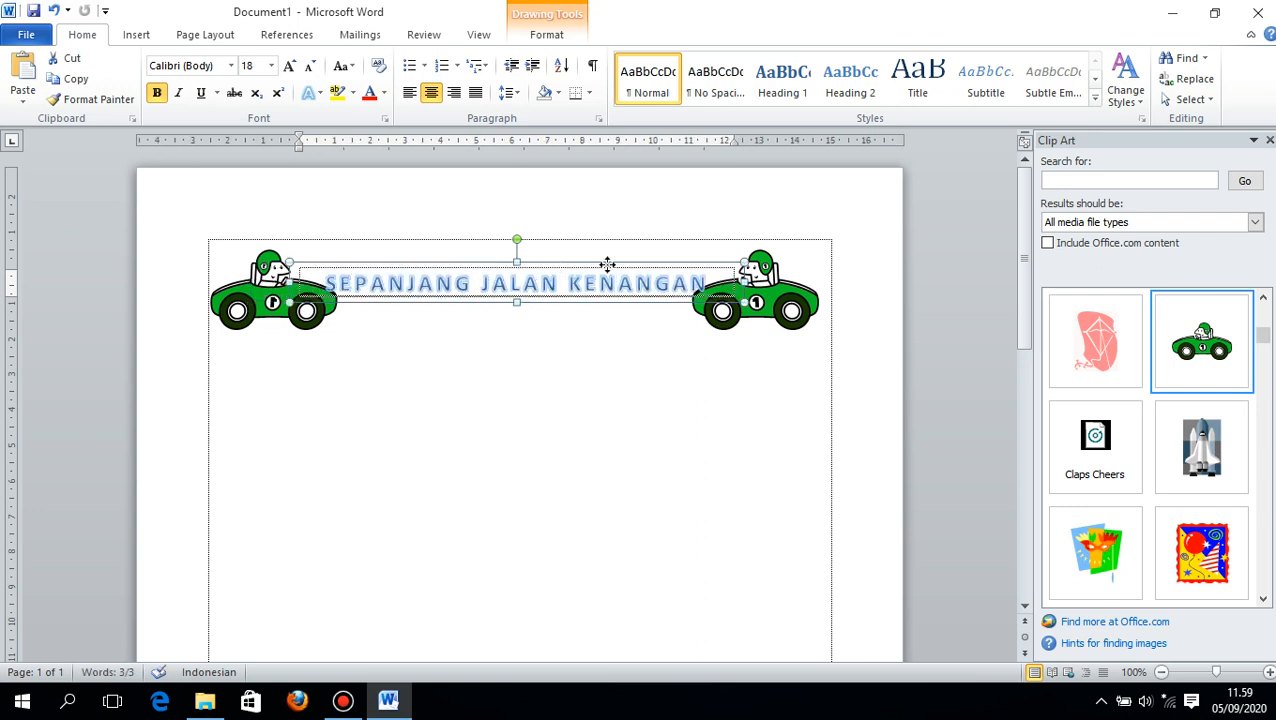
pyautogui.moveTo(607, 263); pyautogui.dragTo(619, 245)
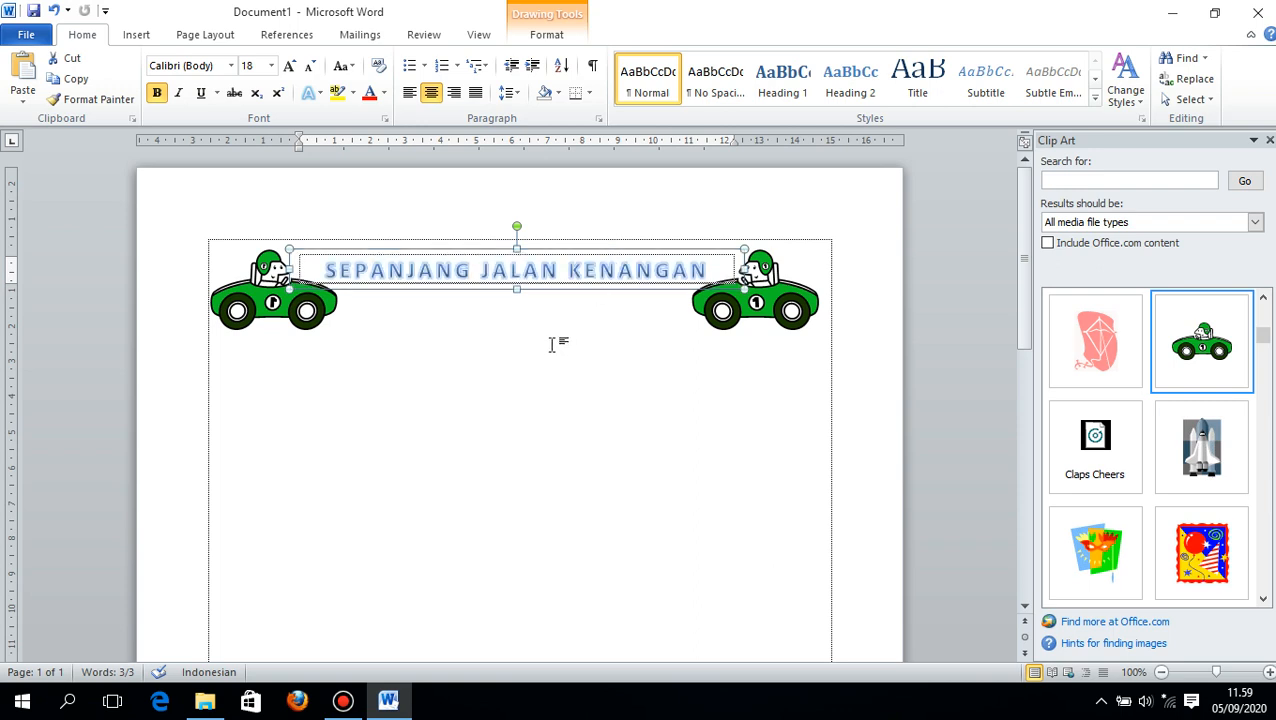
# - Apply the first perspective shadow preset to the title box as a shape effect
pyautogui.click(539, 37)
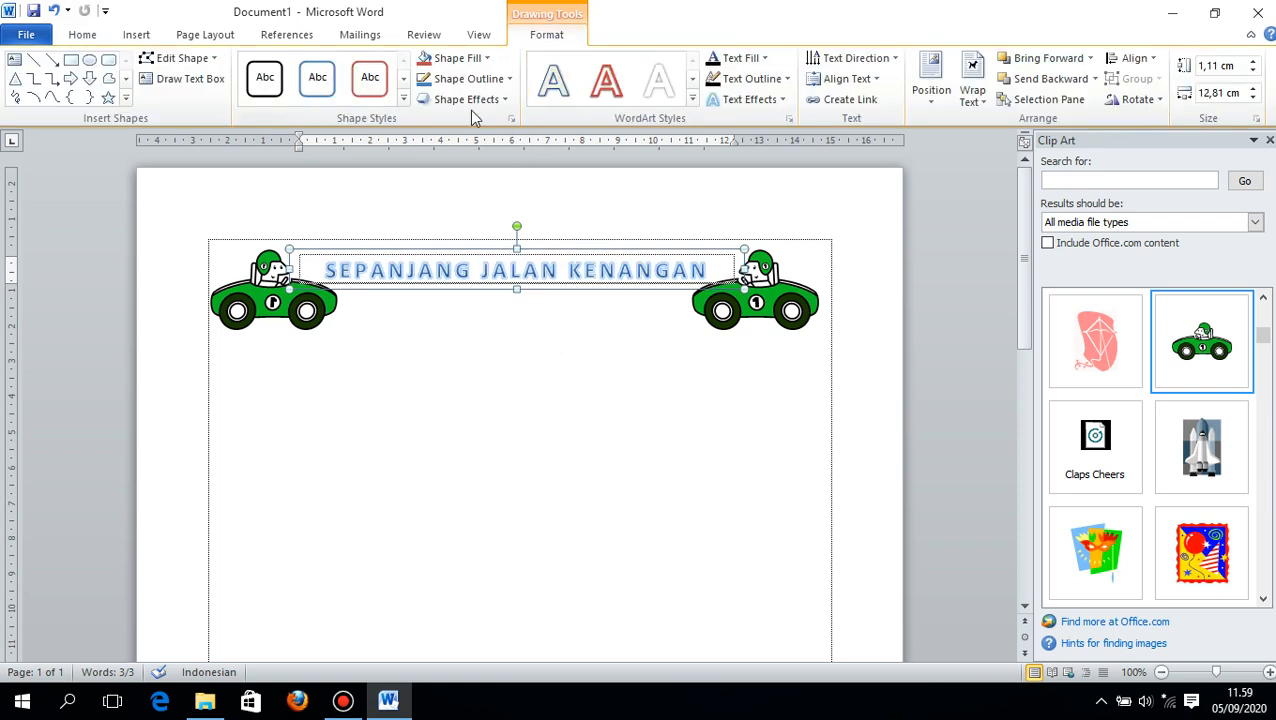
pyautogui.click(404, 98)
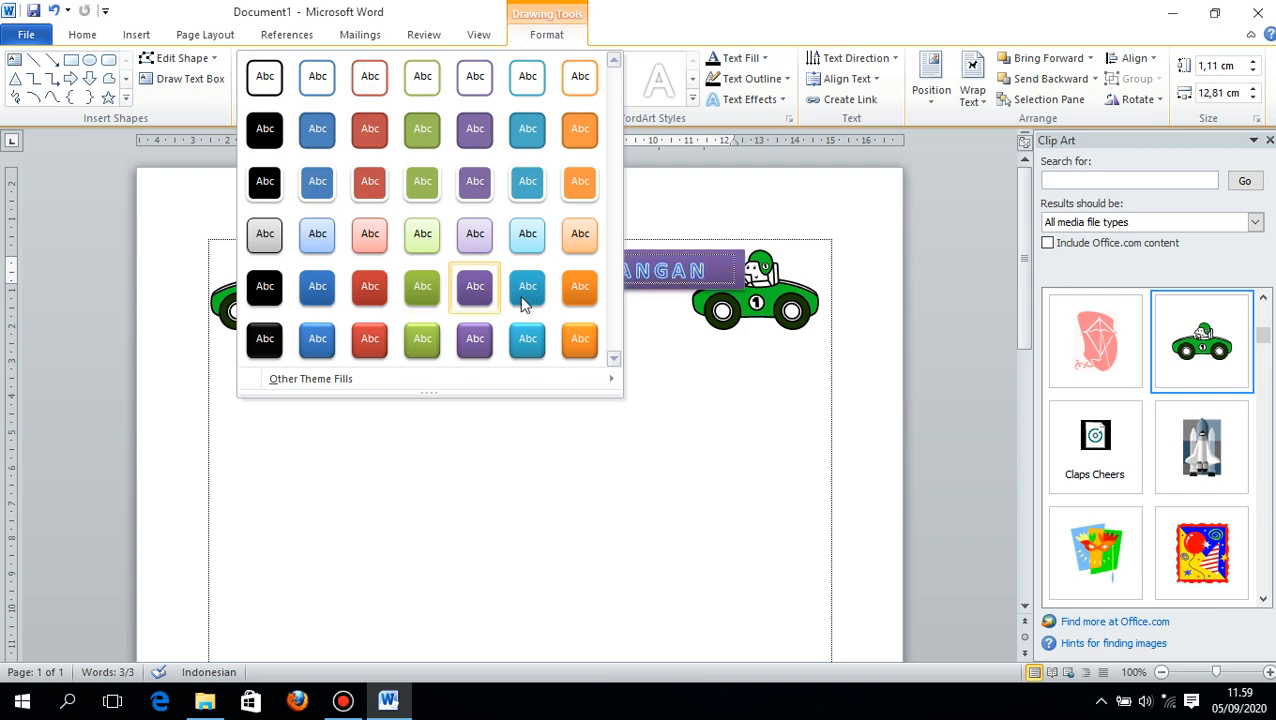
pyautogui.click(715, 434)
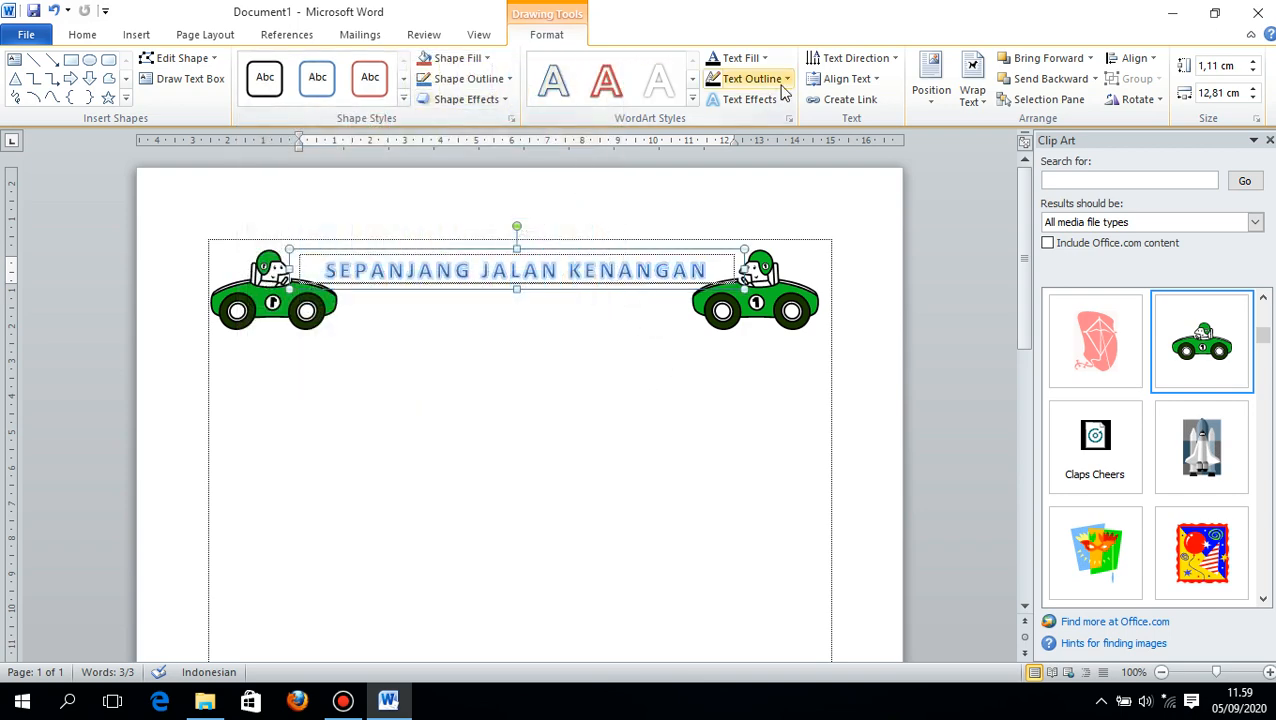
pyautogui.click(497, 100)
pyautogui.moveTo(493, 180)
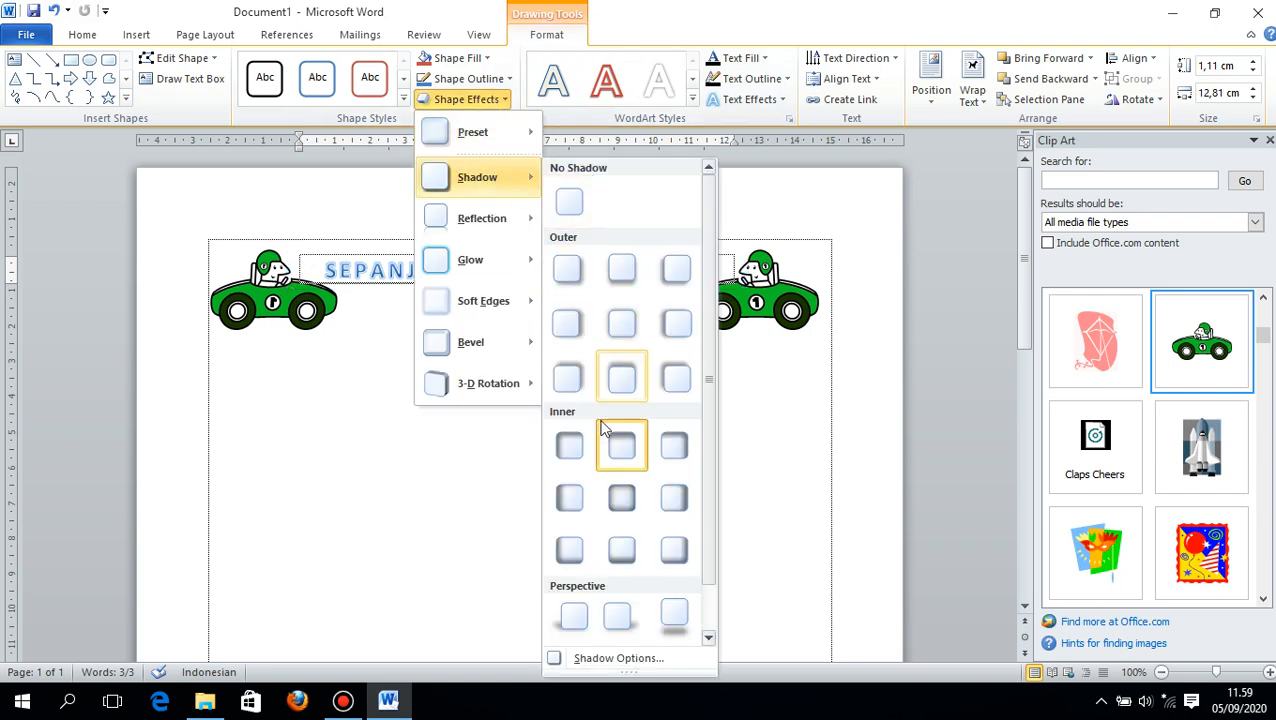
pyautogui.scroll(-1, 625, 460)
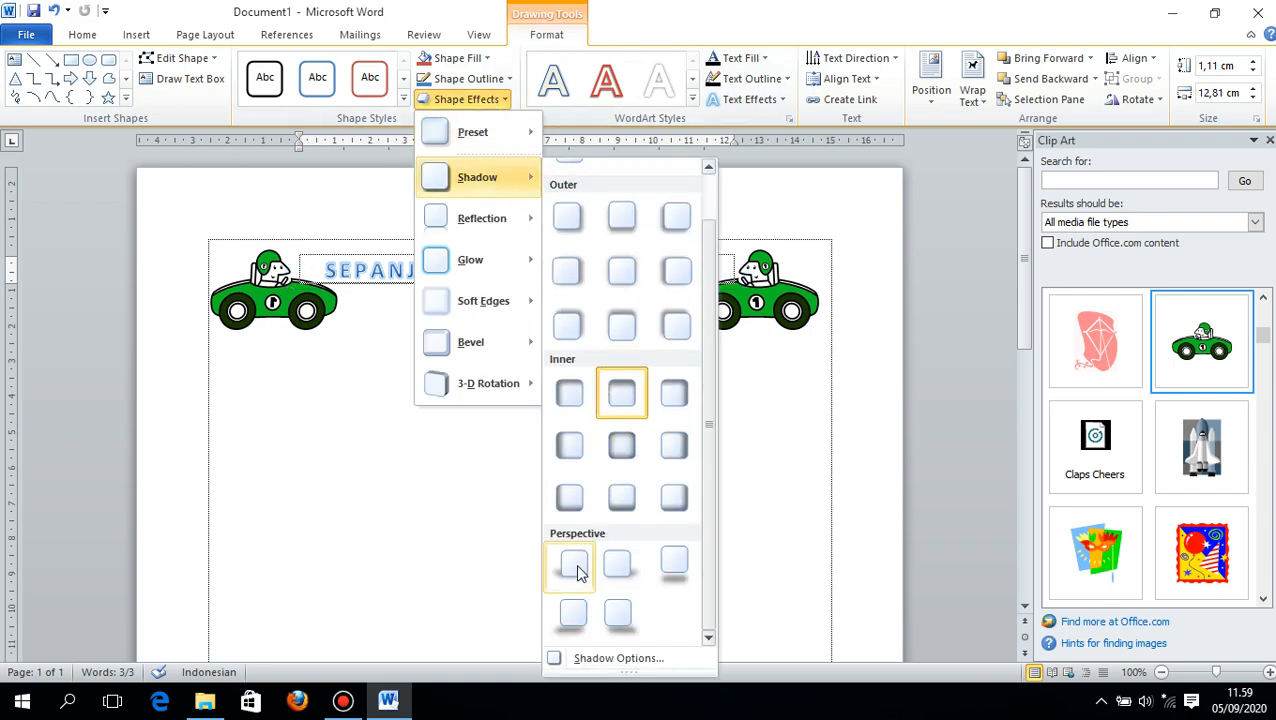
pyautogui.click(585, 570)
pyautogui.click(484, 370)
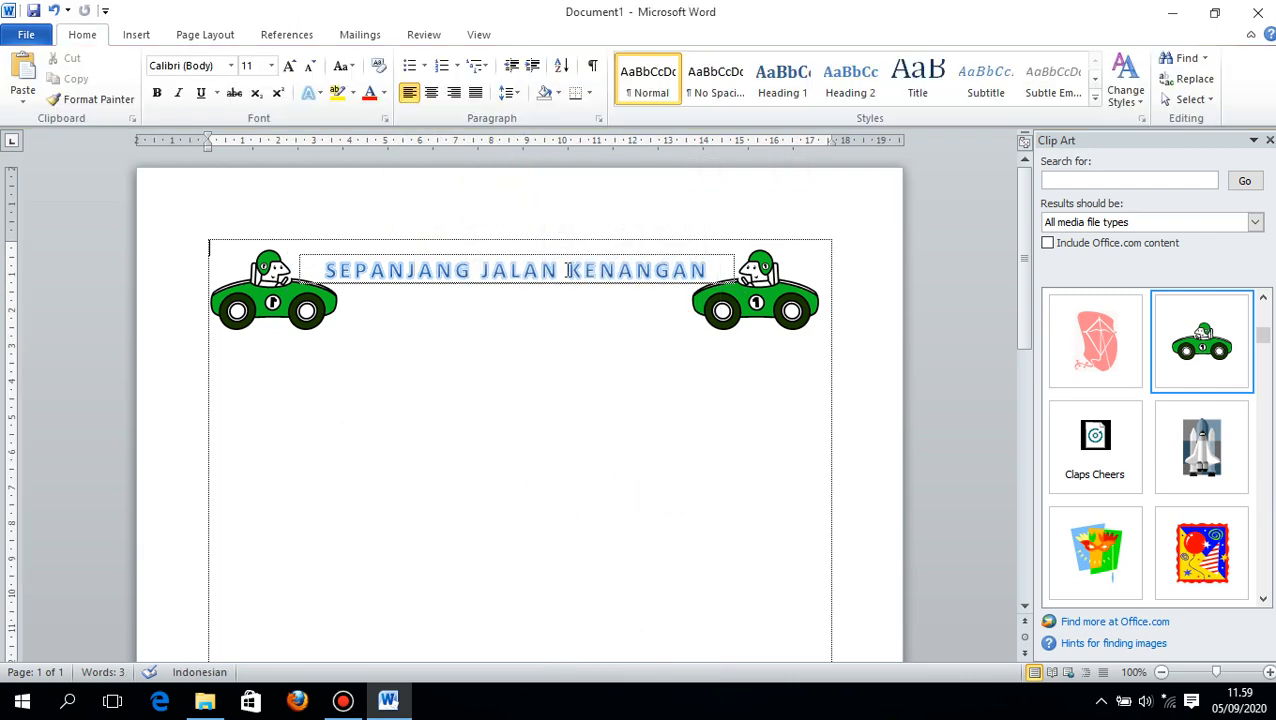
# - Move the title box below the two cars and open its detailed shadow options
pyautogui.click(572, 270)
pyautogui.moveTo(579, 252); pyautogui.dragTo(579, 371)
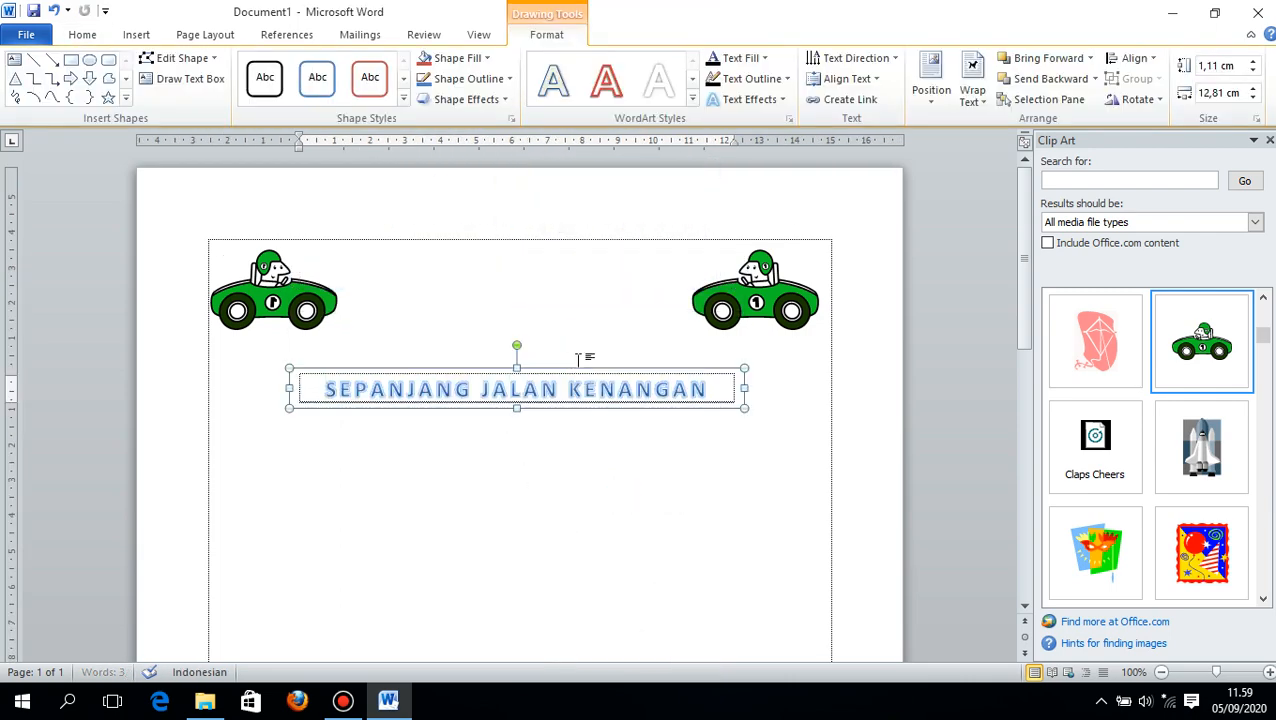
pyautogui.click(468, 99)
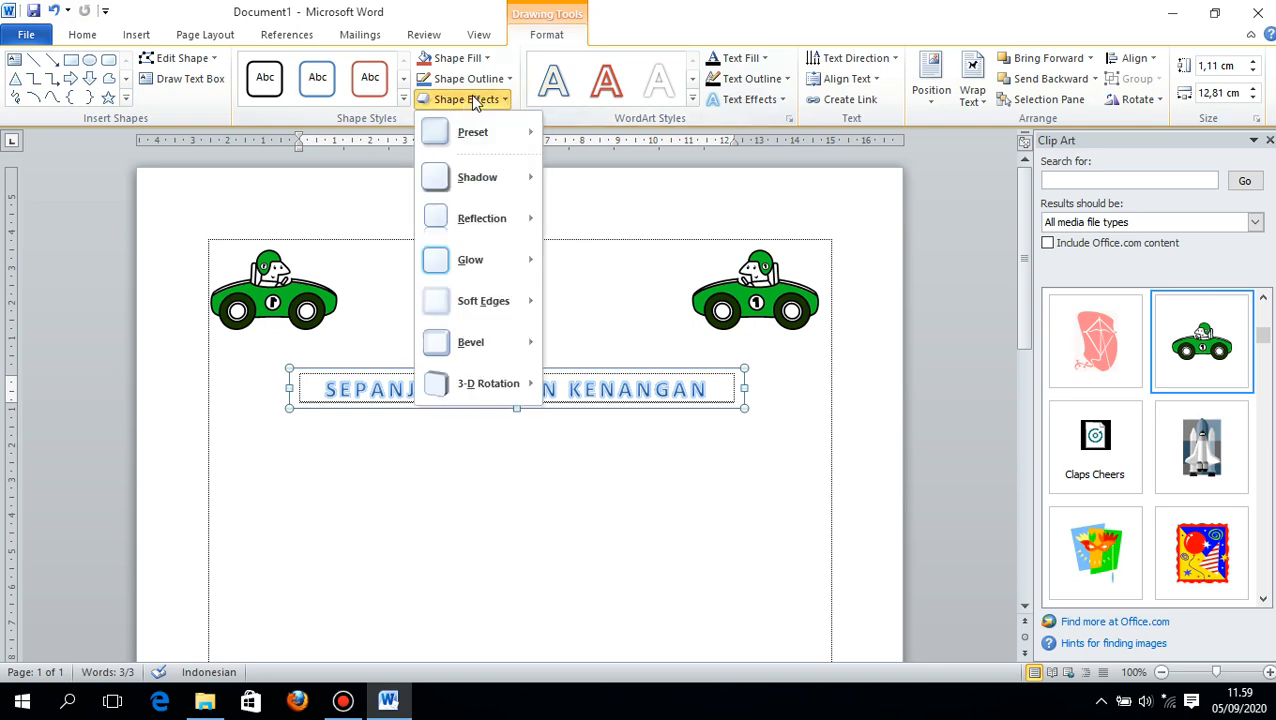
pyautogui.moveTo(504, 183)
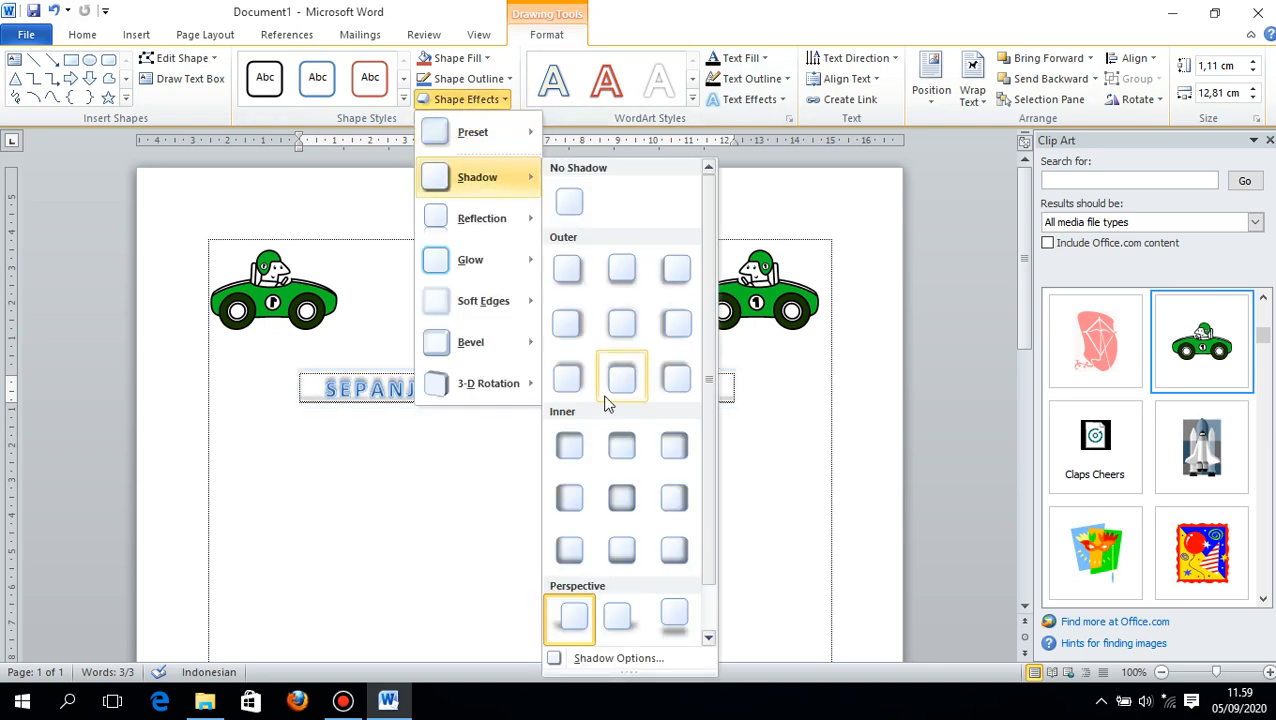
pyautogui.scroll(-1, 605, 440)
pyautogui.click(560, 658)
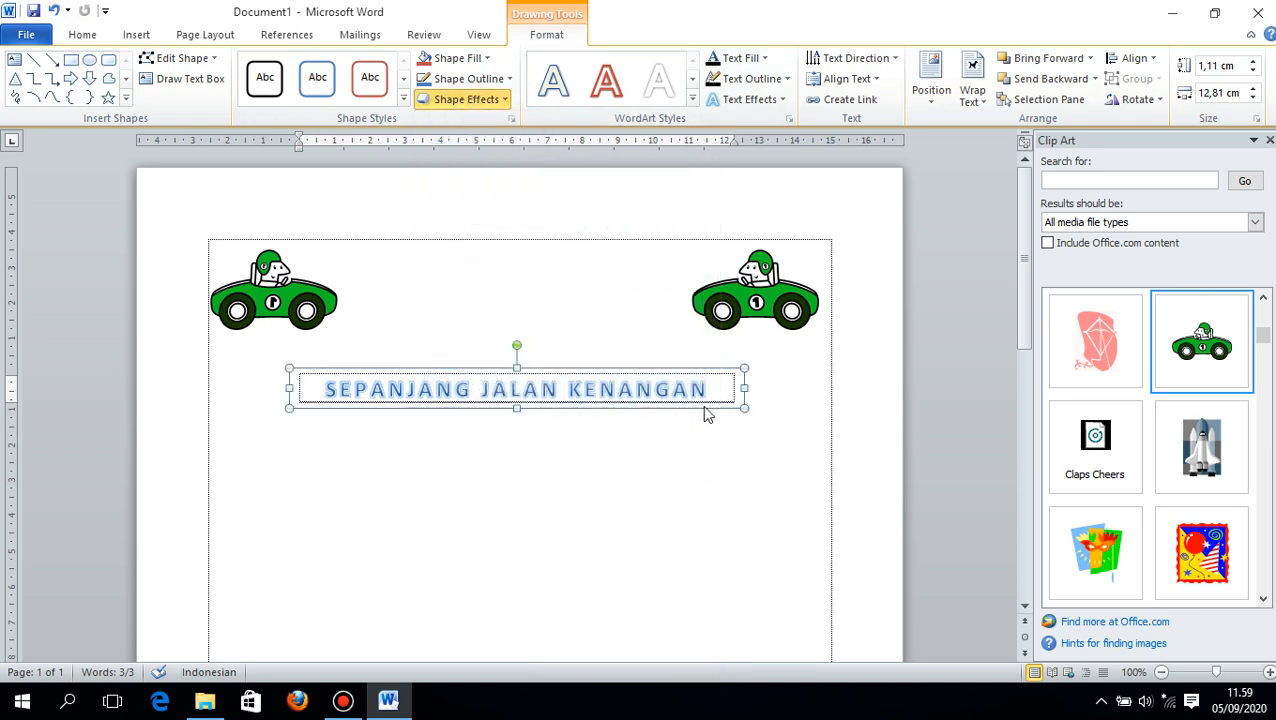
# - Set the title box's shadow to 84 % transparency, 93 % size, 17 pt blur, 214° angle and 12 pt distance
pyautogui.moveTo(672, 142); pyautogui.dragTo(908, 168)
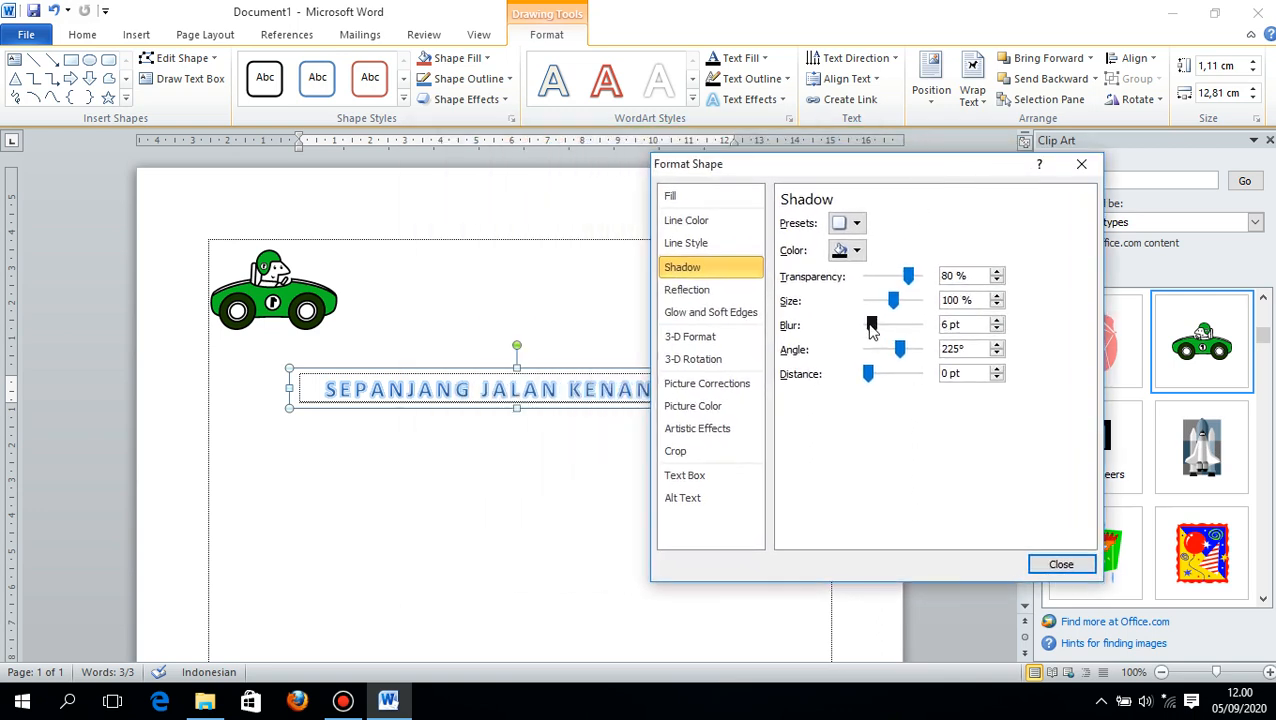
pyautogui.moveTo(871, 326)
pyautogui.mouseDown()
pyautogui.moveTo(921, 330)
pyautogui.moveTo(862, 330)
pyautogui.moveTo(877, 328)
pyautogui.mouseUp()
pyautogui.moveTo(909, 284); pyautogui.dragTo(900, 298)
pyautogui.moveTo(900, 349)
pyautogui.mouseDown()
pyautogui.moveTo(910, 352)
pyautogui.moveTo(898, 350)
pyautogui.mouseUp()
pyautogui.moveTo(868, 373)
pyautogui.mouseDown()
pyautogui.moveTo(903, 381)
pyautogui.moveTo(873, 392)
pyautogui.mouseUp()
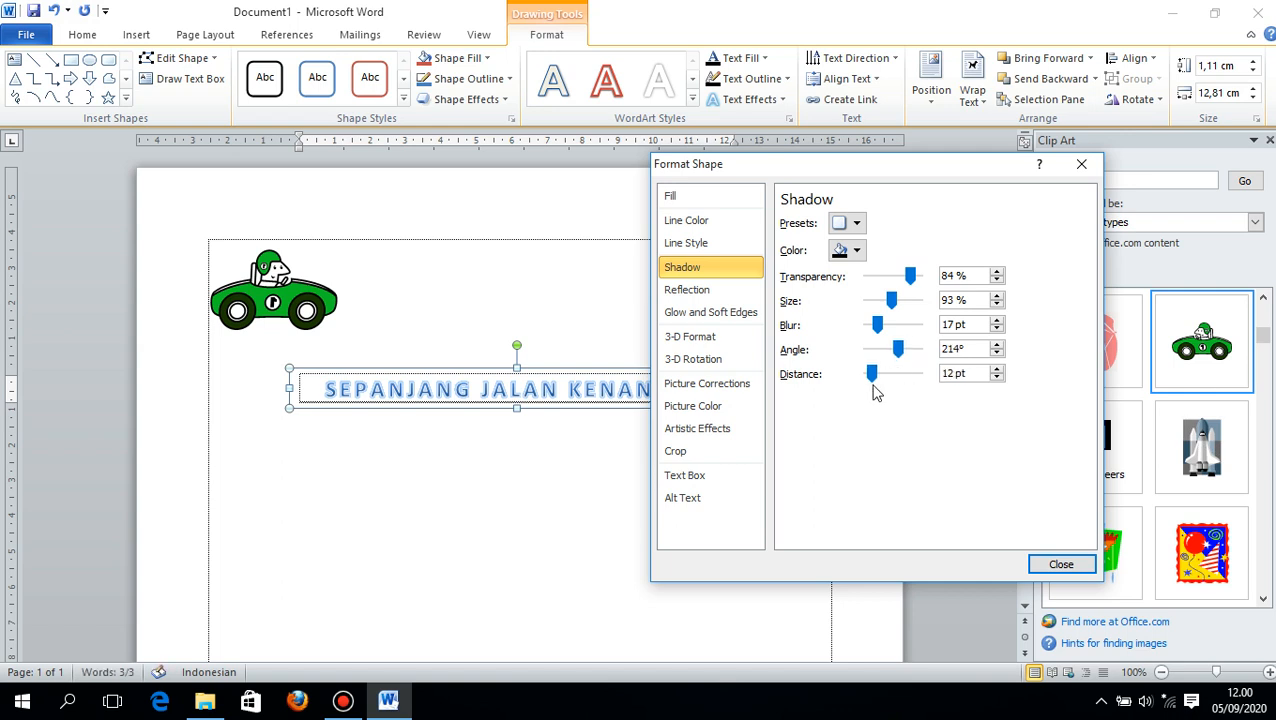
pyautogui.click(748, 337)
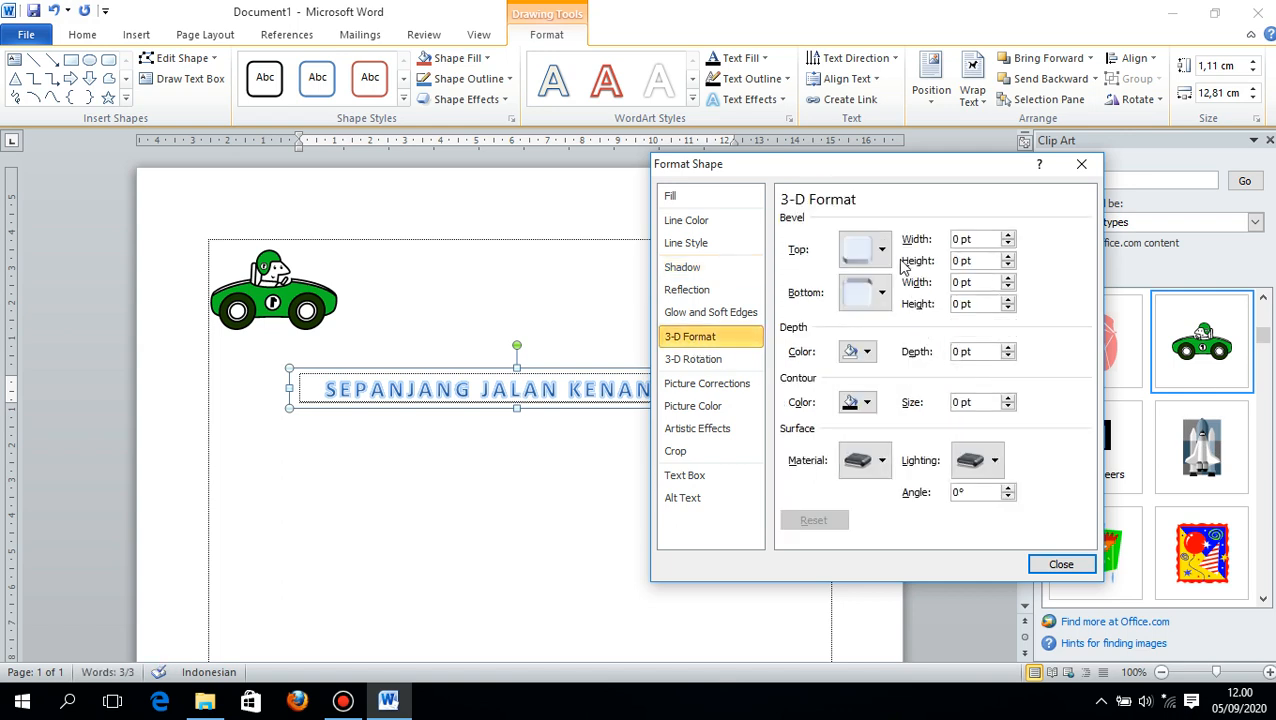
pyautogui.click(1055, 564)
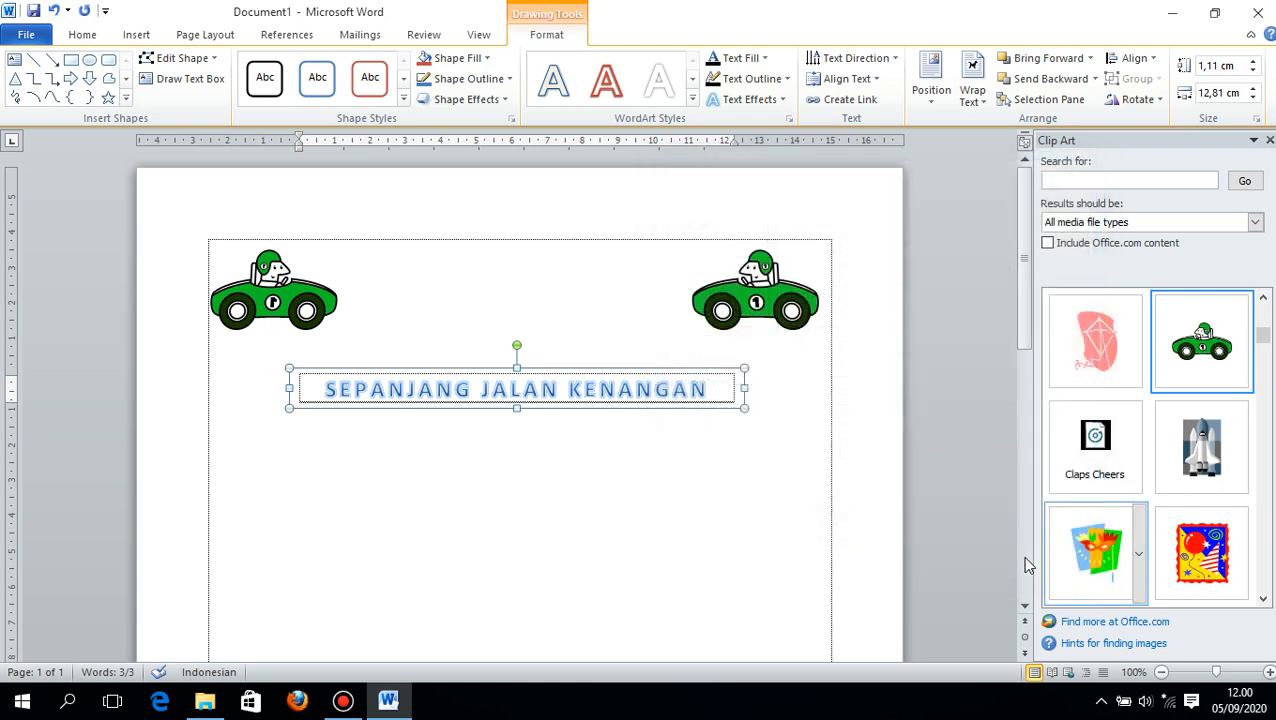
# - Move the title box back up between the two cars, with its upper edge close to the page's top margin line
pyautogui.moveTo(622, 370); pyautogui.dragTo(633, 241)
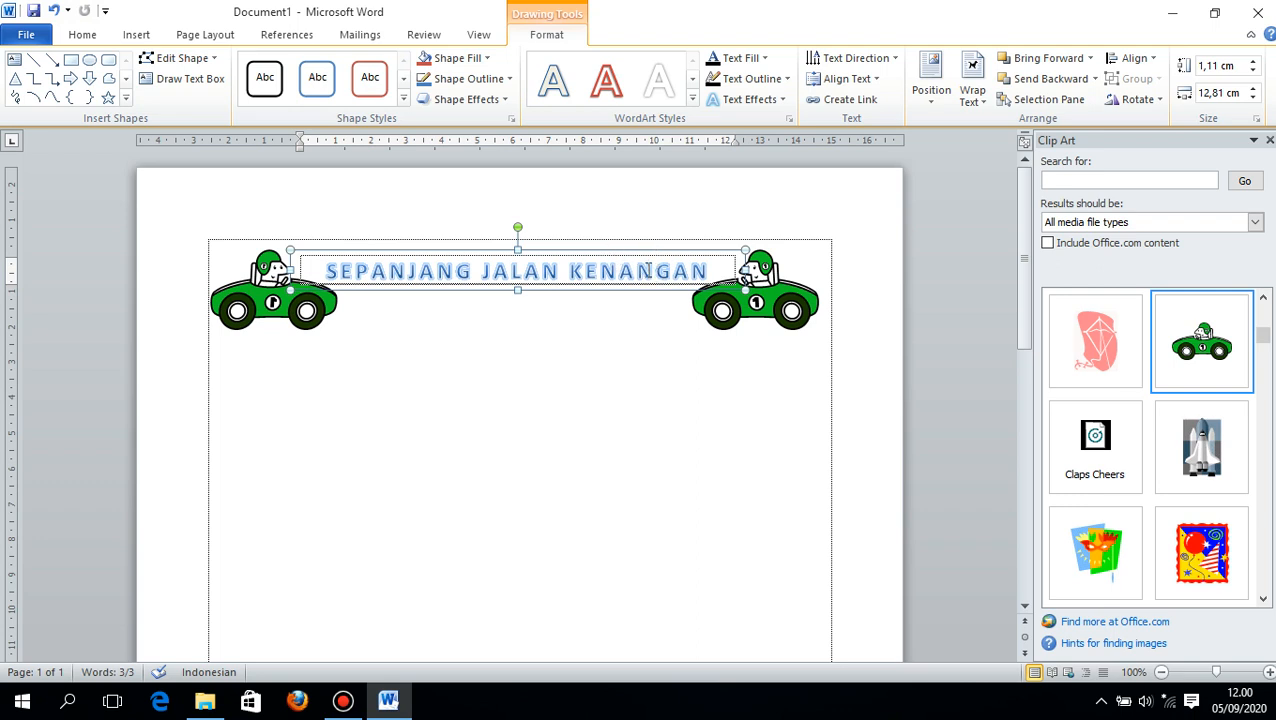
pyautogui.click(580, 320)
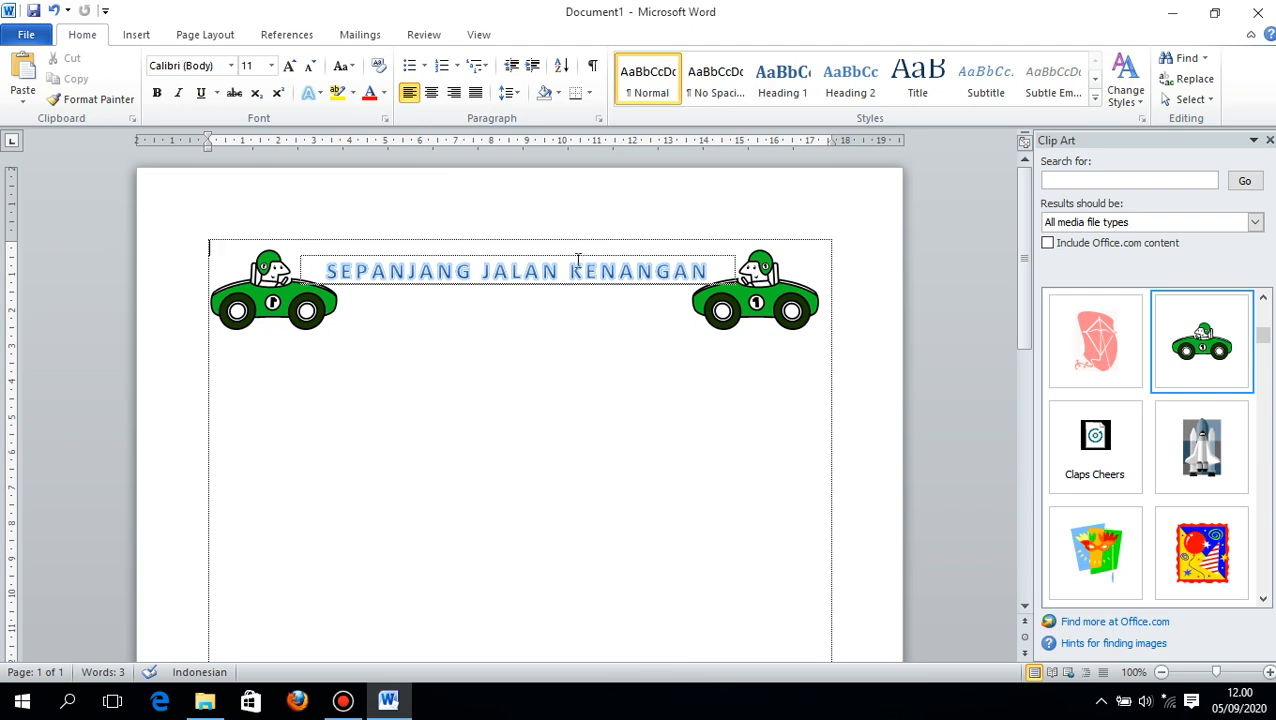
pyautogui.moveTo(580, 258); pyautogui.dragTo(587, 237)
pyautogui.click(531, 338)
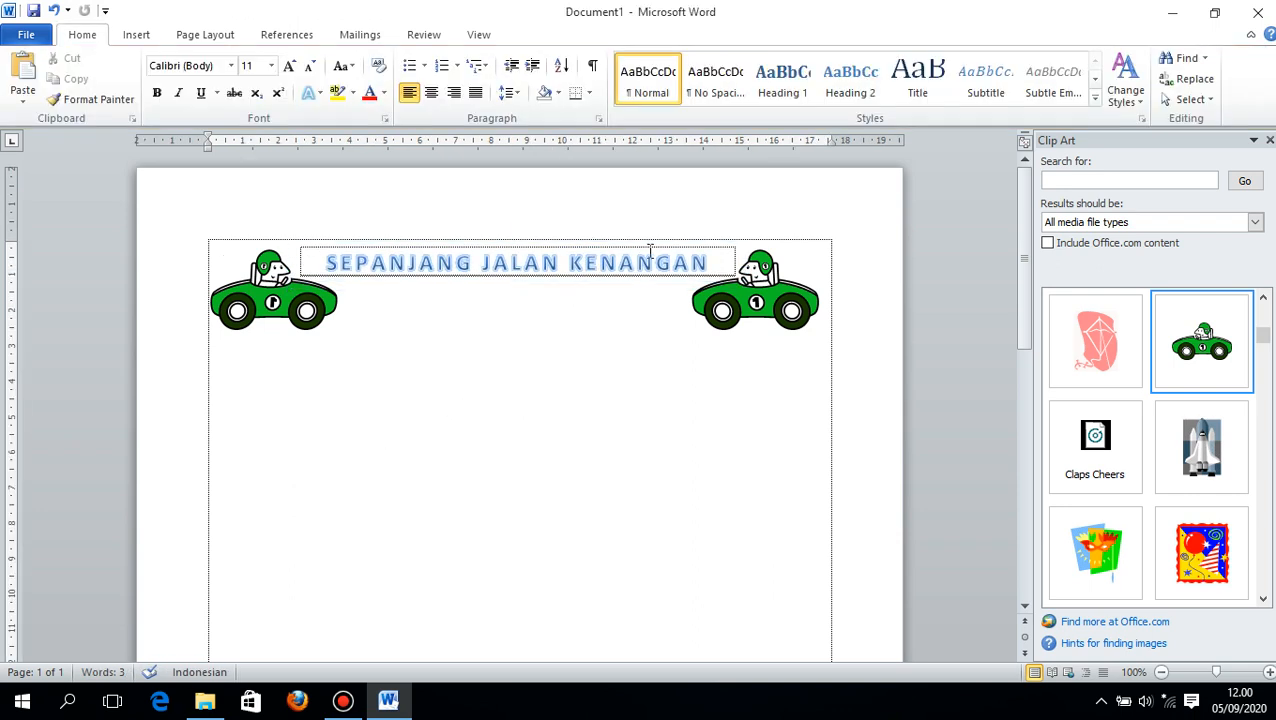
pyautogui.click(738, 262)
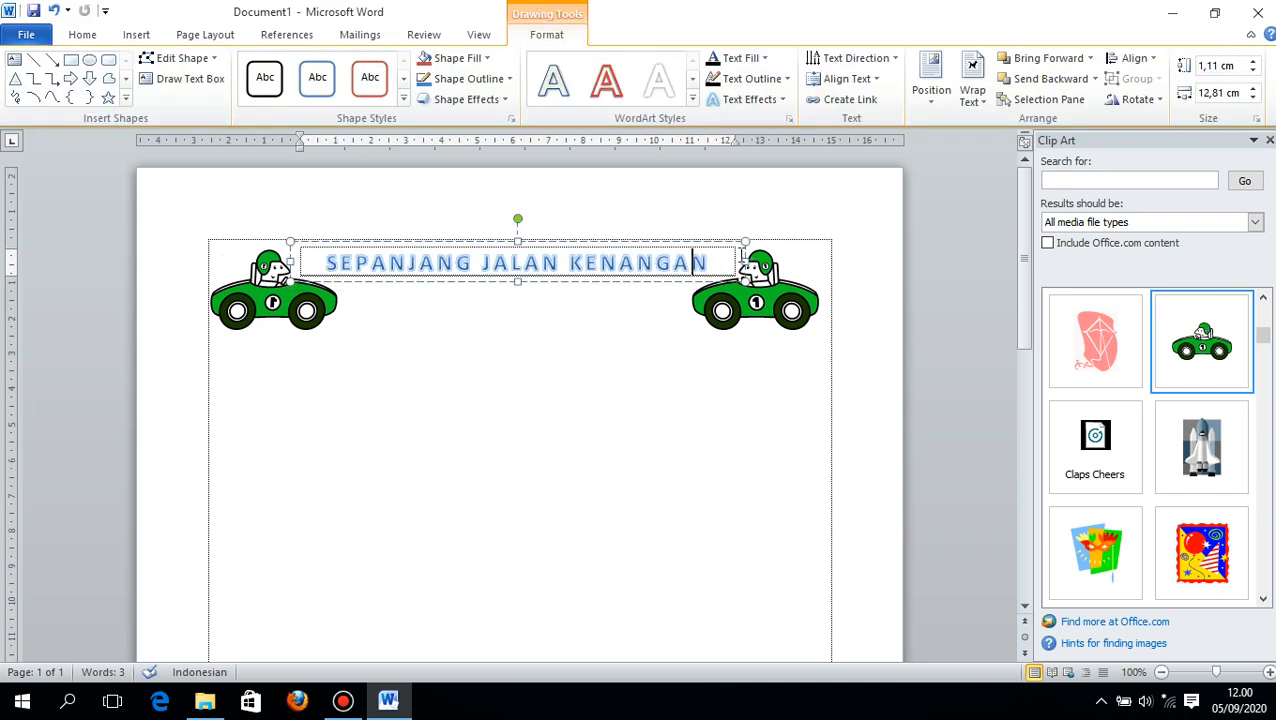
pyautogui.click(728, 242)
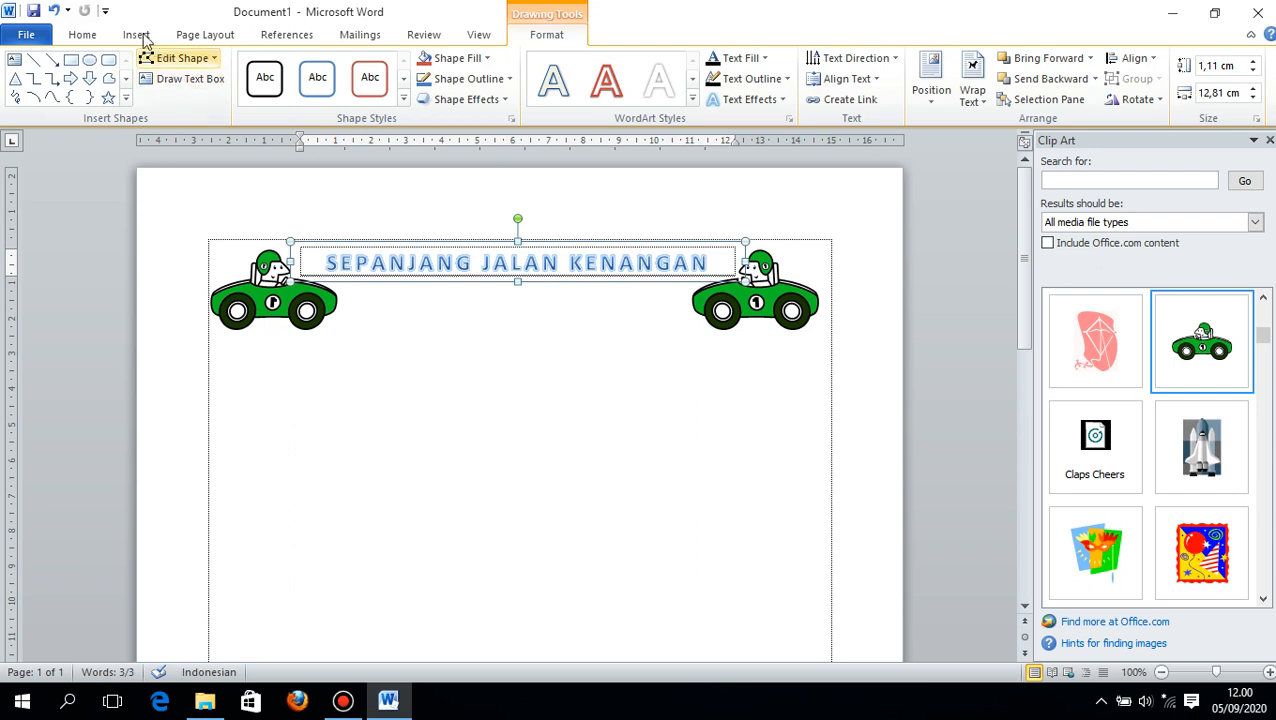
# - Add Print Preview and Print to the Quick Access Toolbar, preview the printed page and return to the document
pyautogui.click(104, 10)
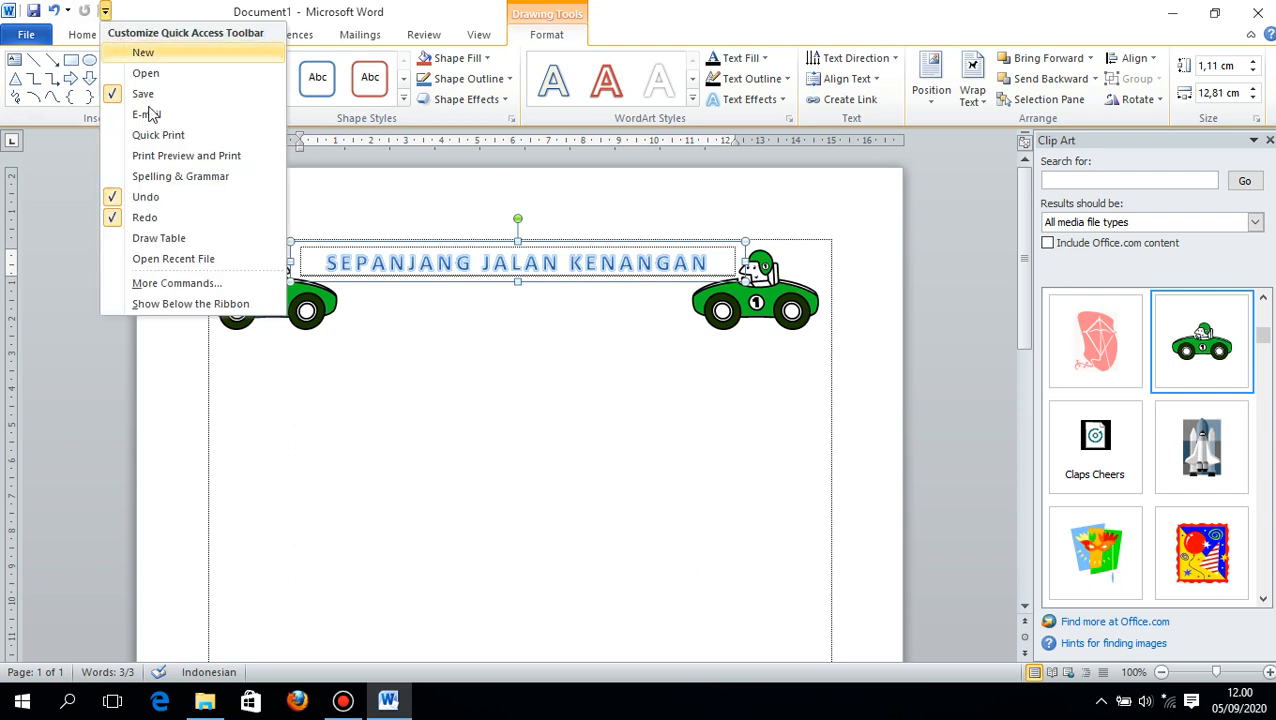
pyautogui.click(163, 158)
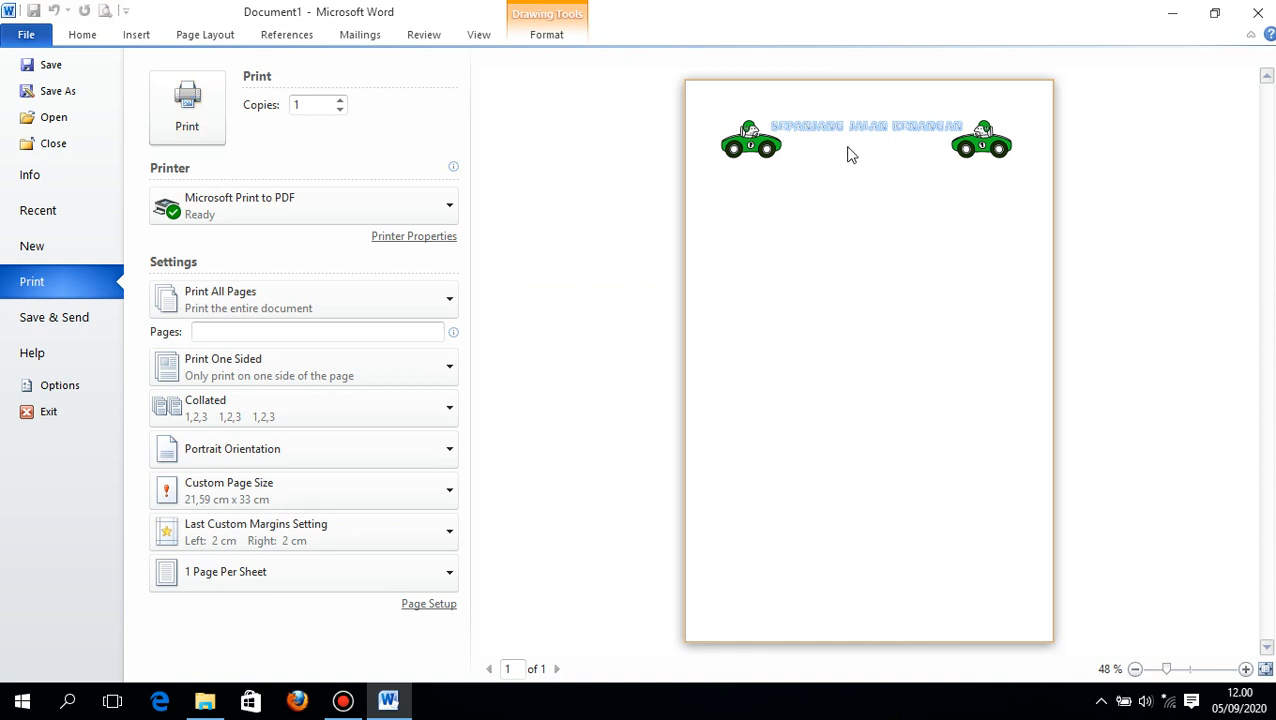
pyautogui.click(43, 418)
pyautogui.click(717, 371)
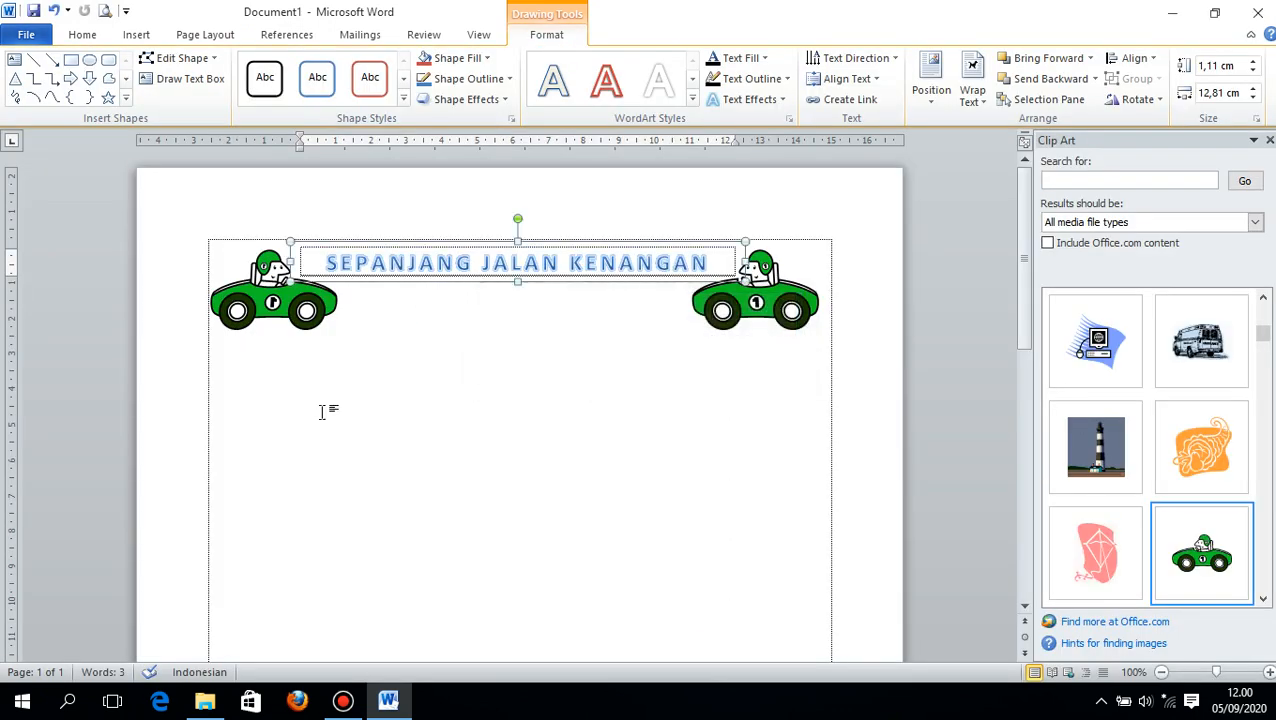
# - Start the lyrics on a new line beneath the cars with "Sengaja aku datang ke kotamu , lama nian tidak bertemu,"
pyautogui.click(270, 395)
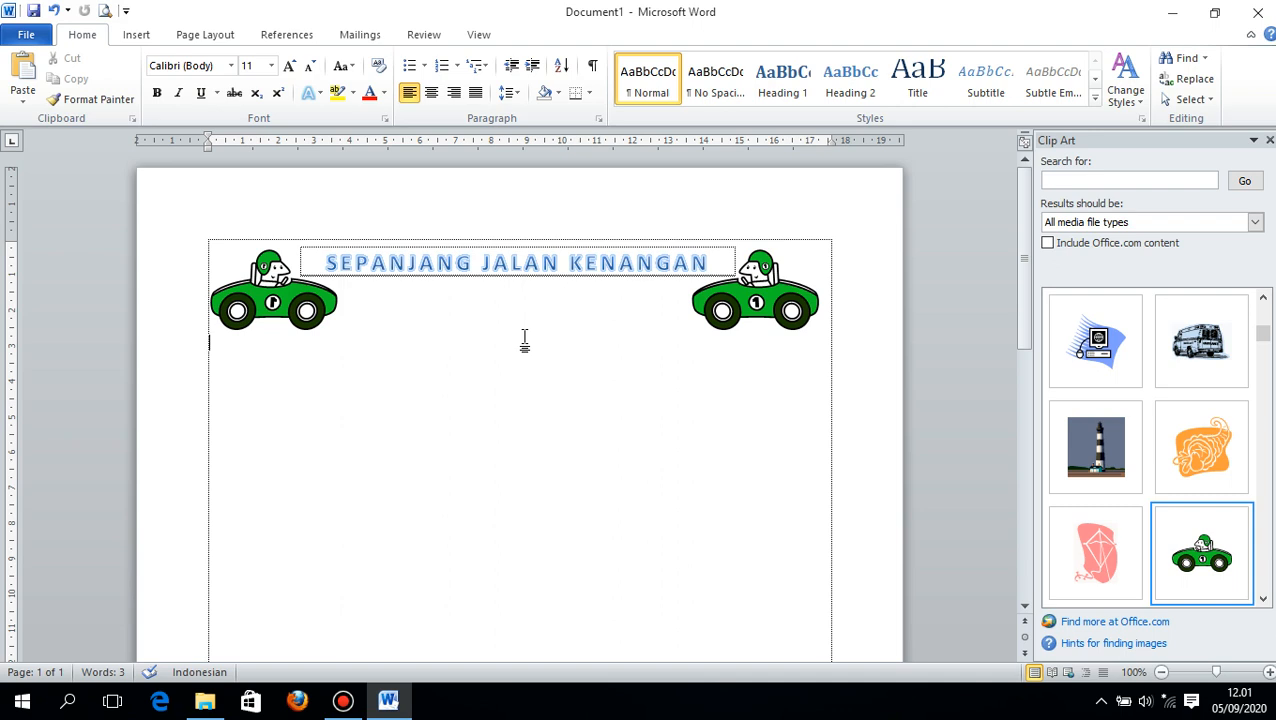
pyautogui.press('Return')
pyautogui.write('Sengaja Aku')
pyautogui.press('BackSpace')
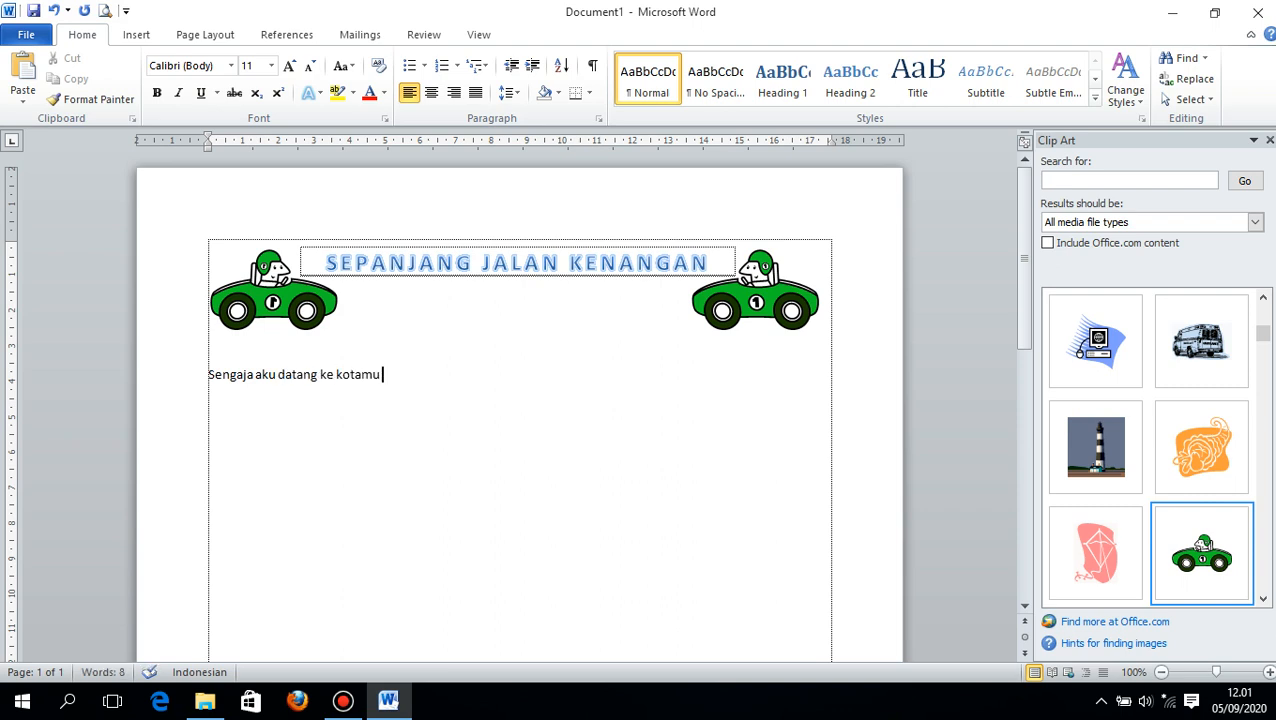
pyautogui.write('nian tid')
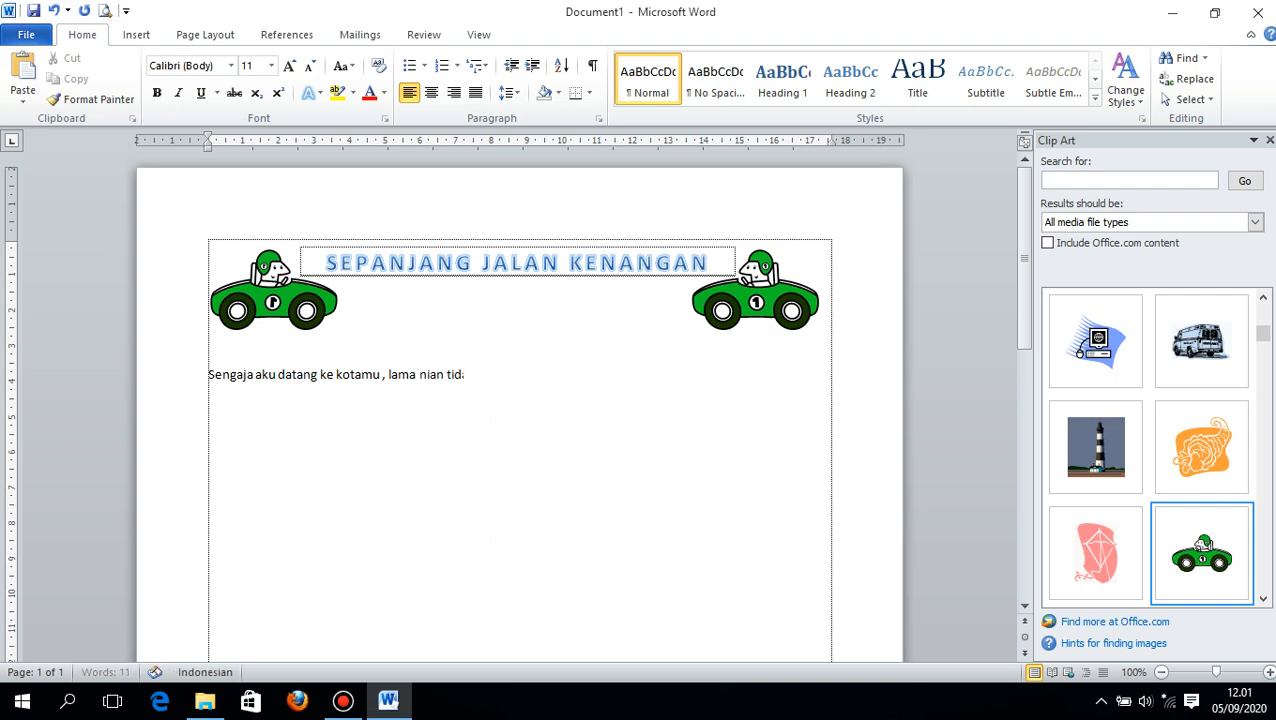
pyautogui.write('ak bertemu, Ingin ')
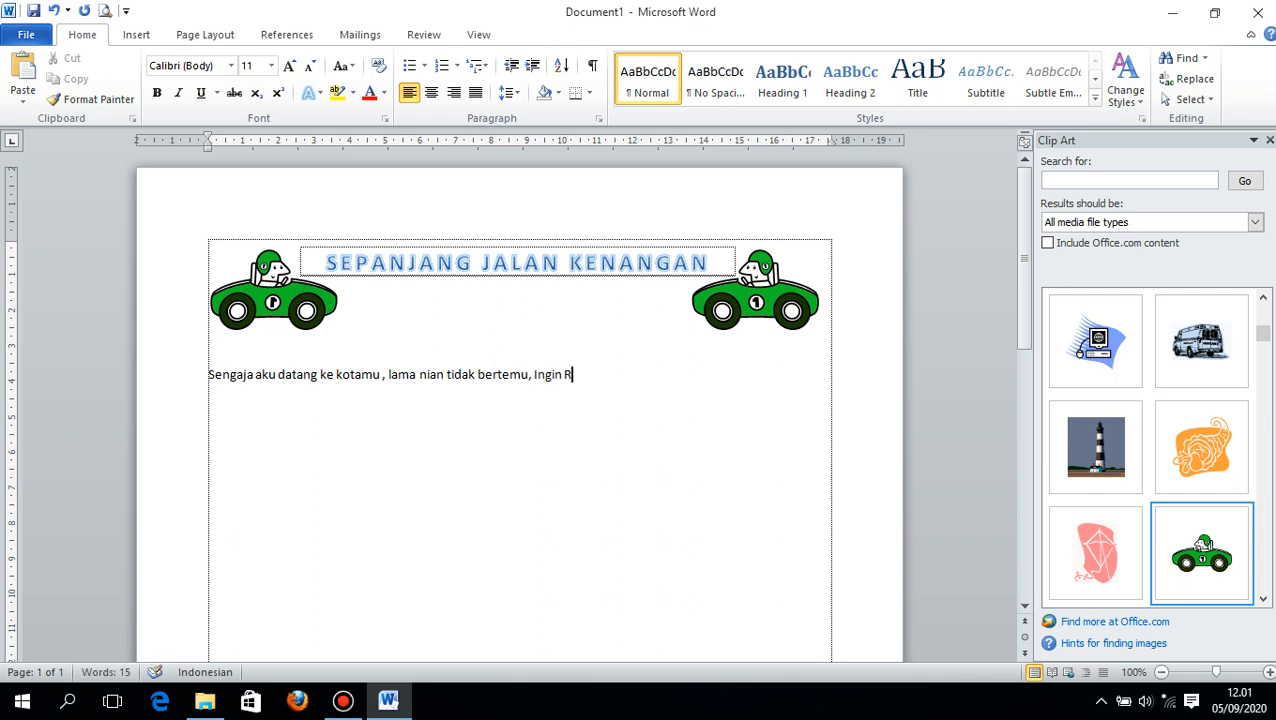
pyautogui.write('rasanya mengulang kembal')
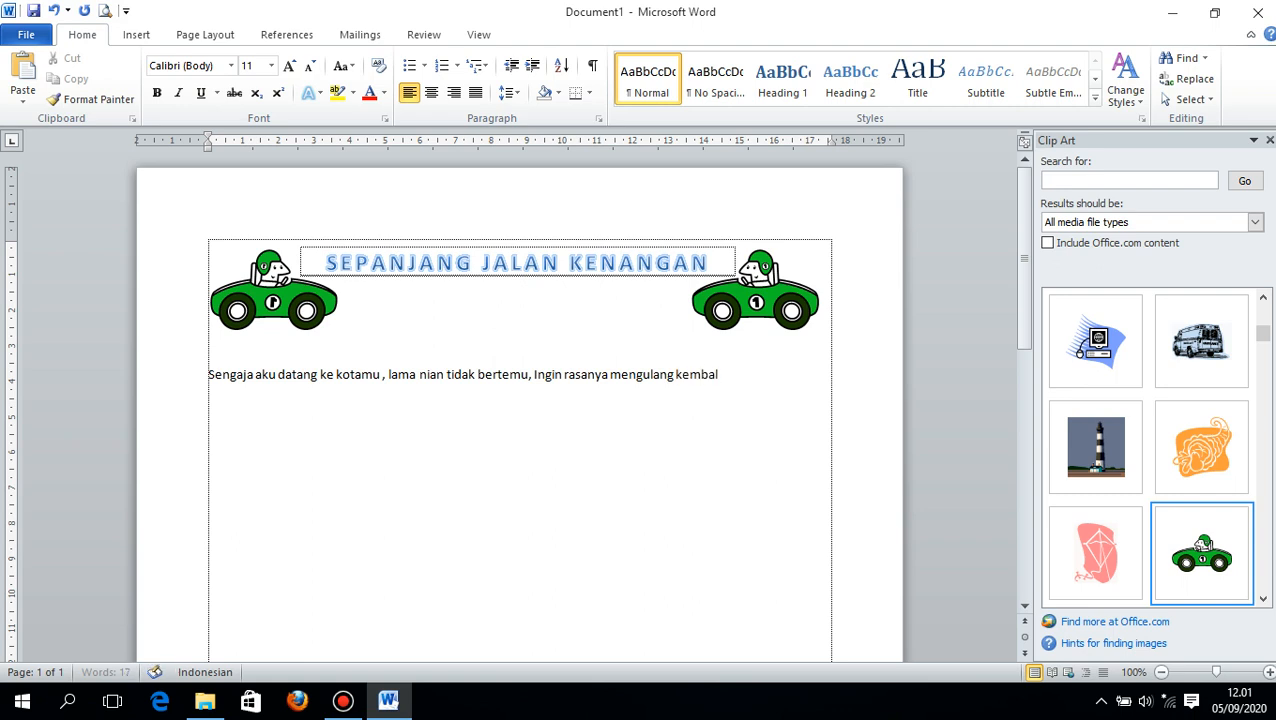
# - Continue the lyrics with "Ingin rasanya mengulang kembali, berjalan – jalan bagai tahun lalu."
pyautogui.write('i, berjalan -')
pyautogui.write(' jalan bagai tahun lalu')
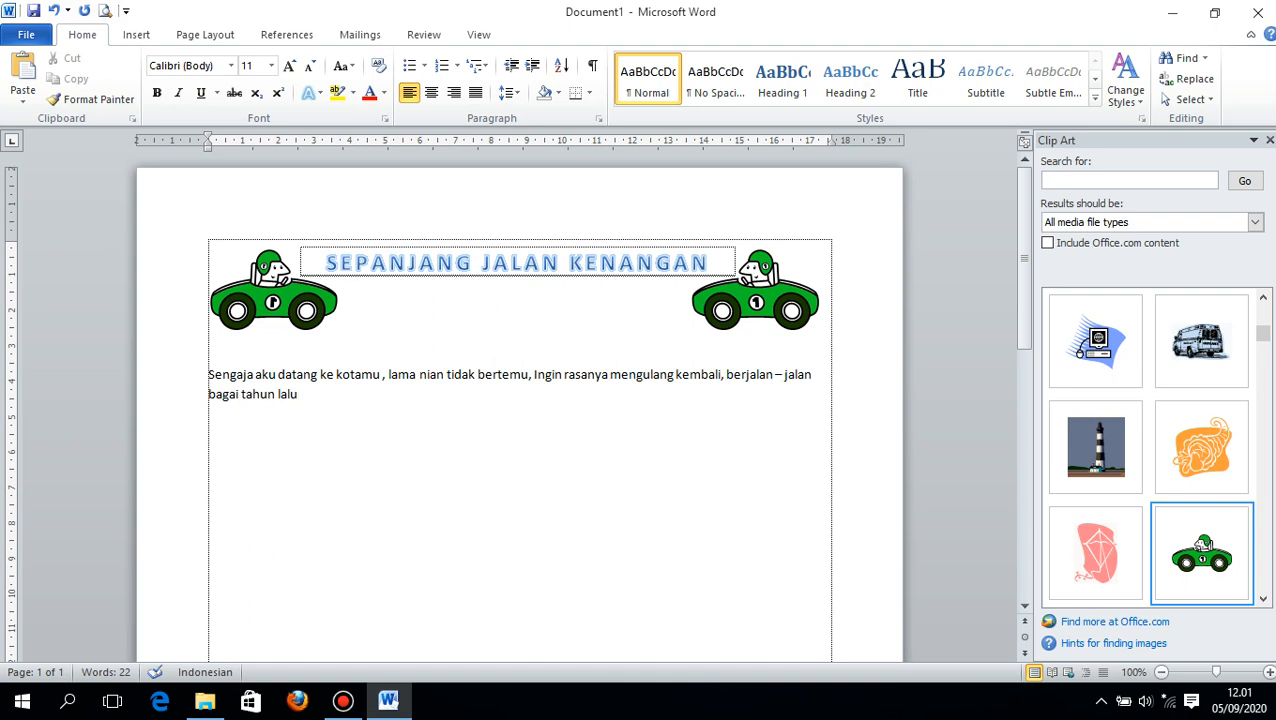
pyautogui.write('. Walau dirimu ini telah')
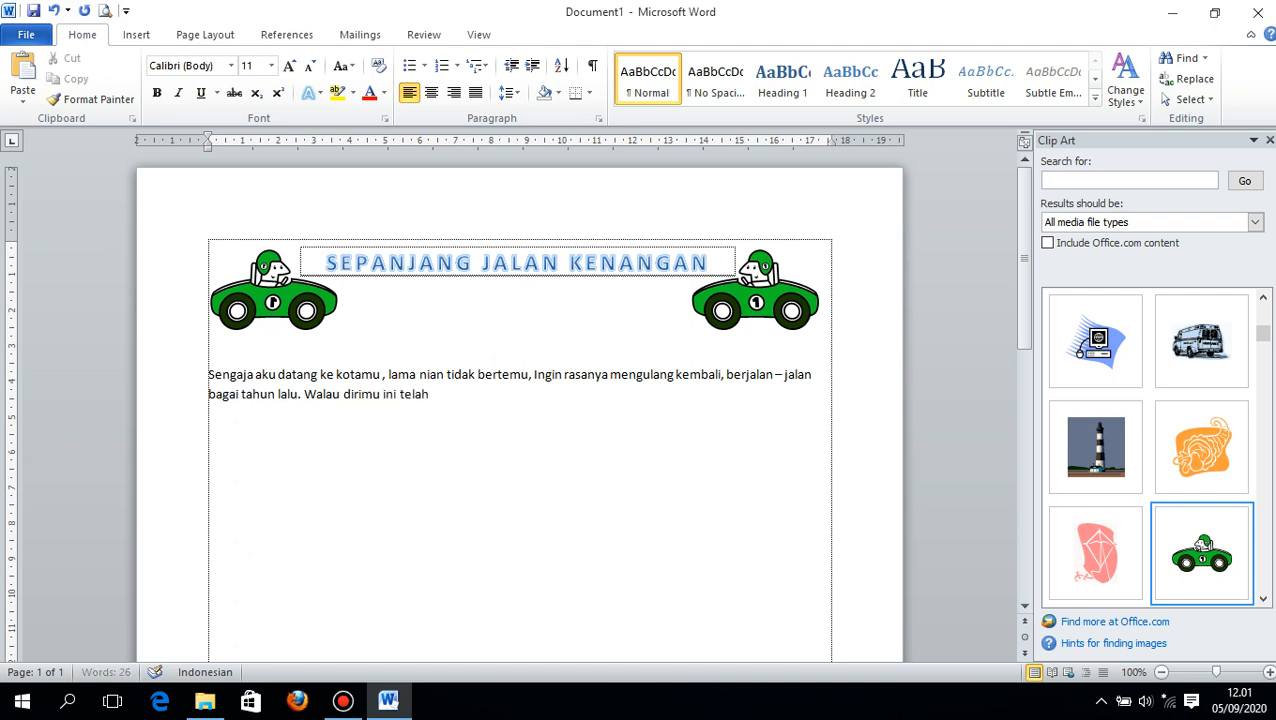
pyautogui.write(' berua')
# - Add the lyric phrase "Walau dirimu ini telah berdua, dirikupun tiada berbeda," in the same paragraph
pyautogui.press('BackSpace')
pyautogui.press('BackSpace')
pyautogui.write('dirikupun')
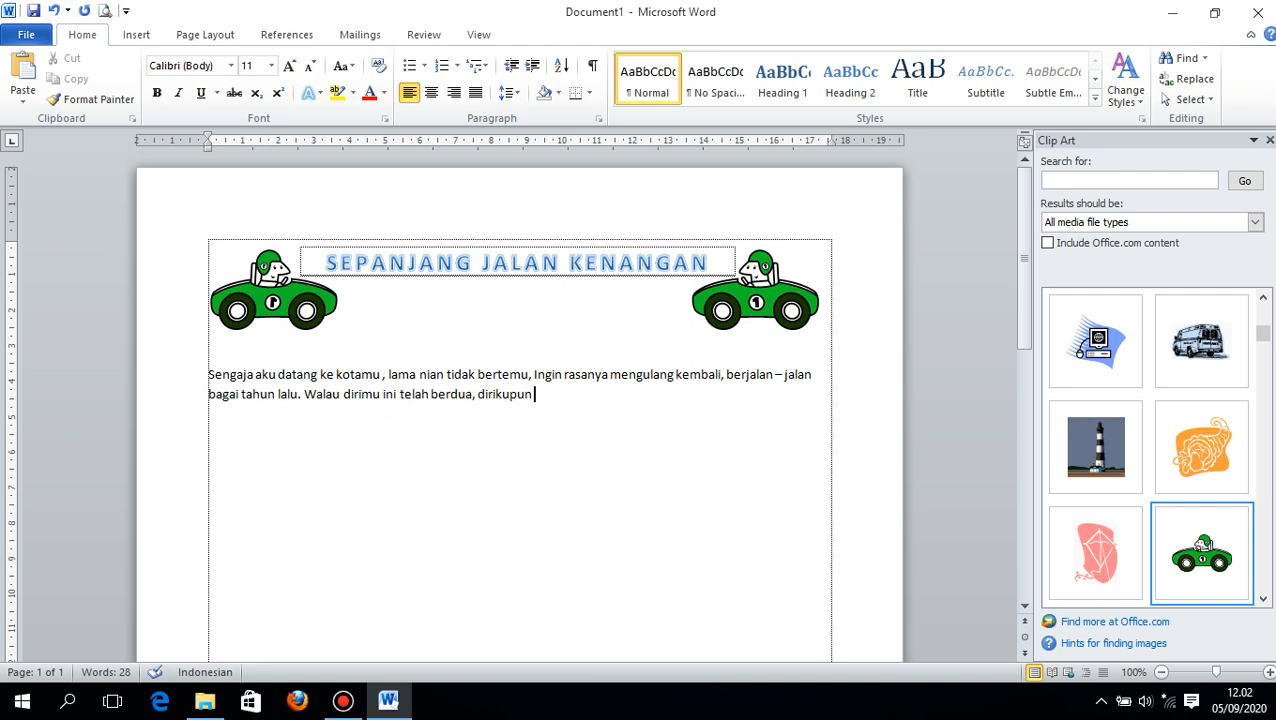
pyautogui.write(' tiada berbeda,')
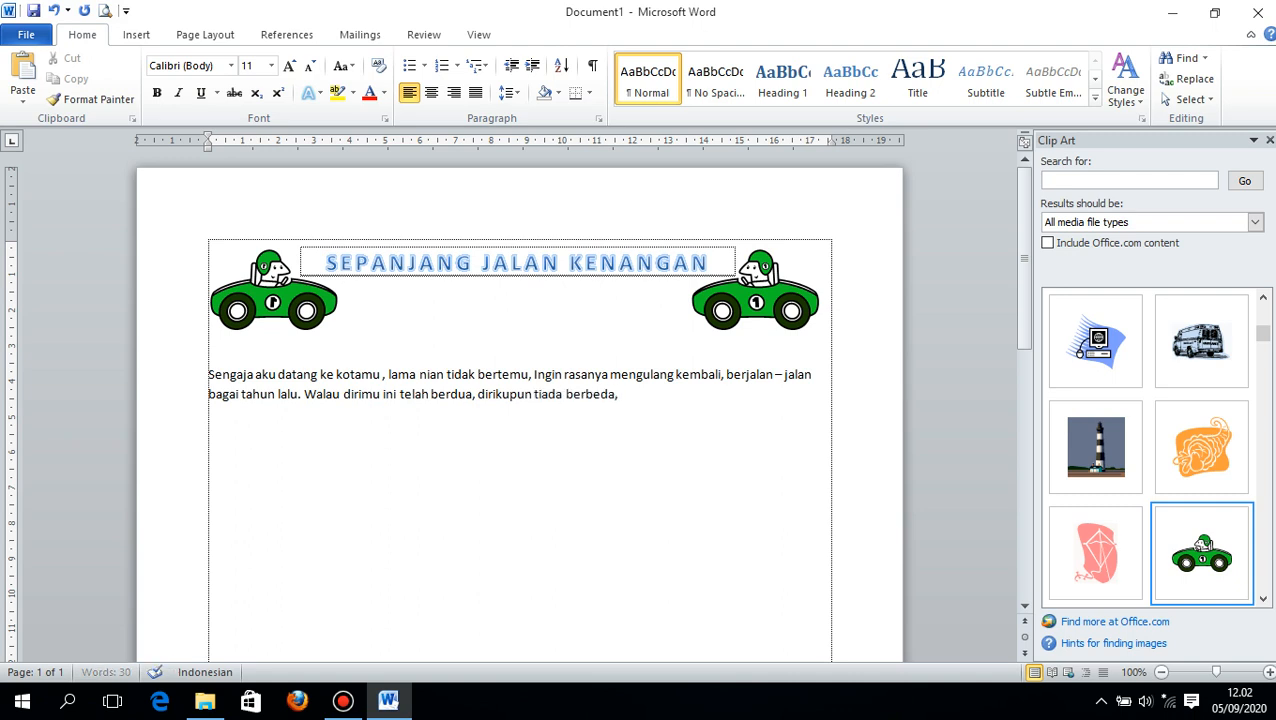
pyautogui.write(' Namun Kenan')
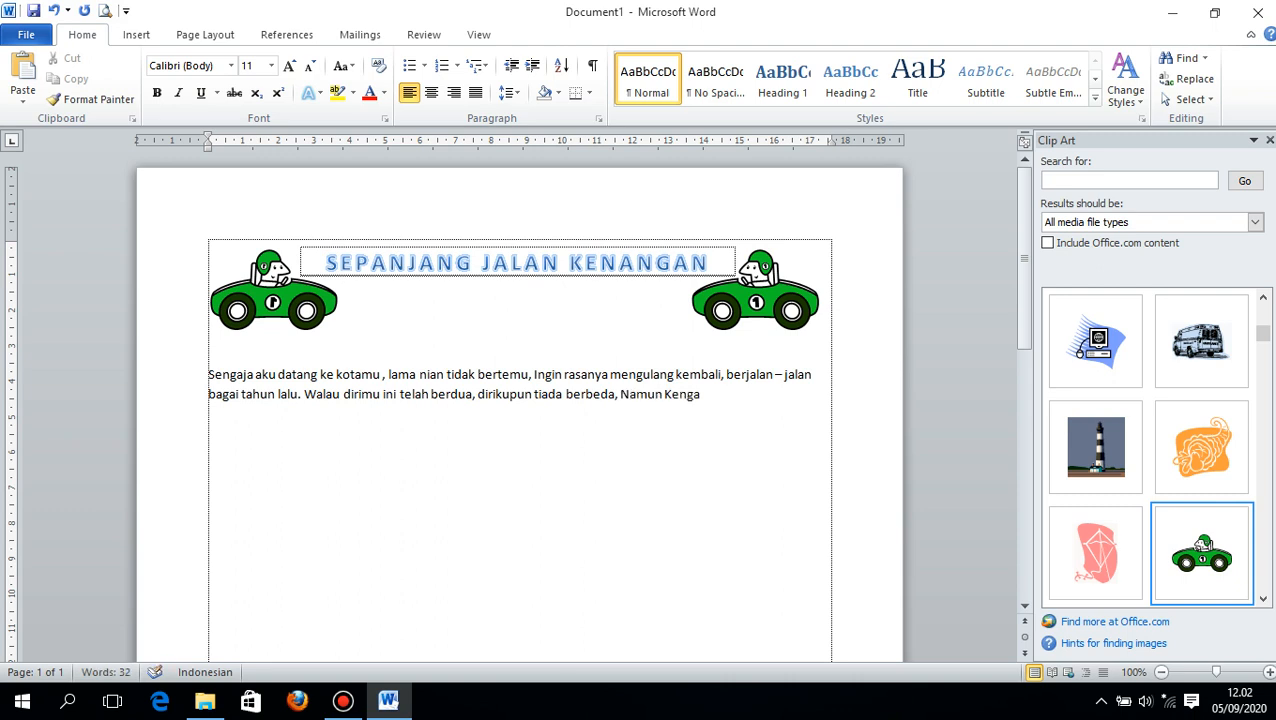
pyautogui.write('gan sepanjang')
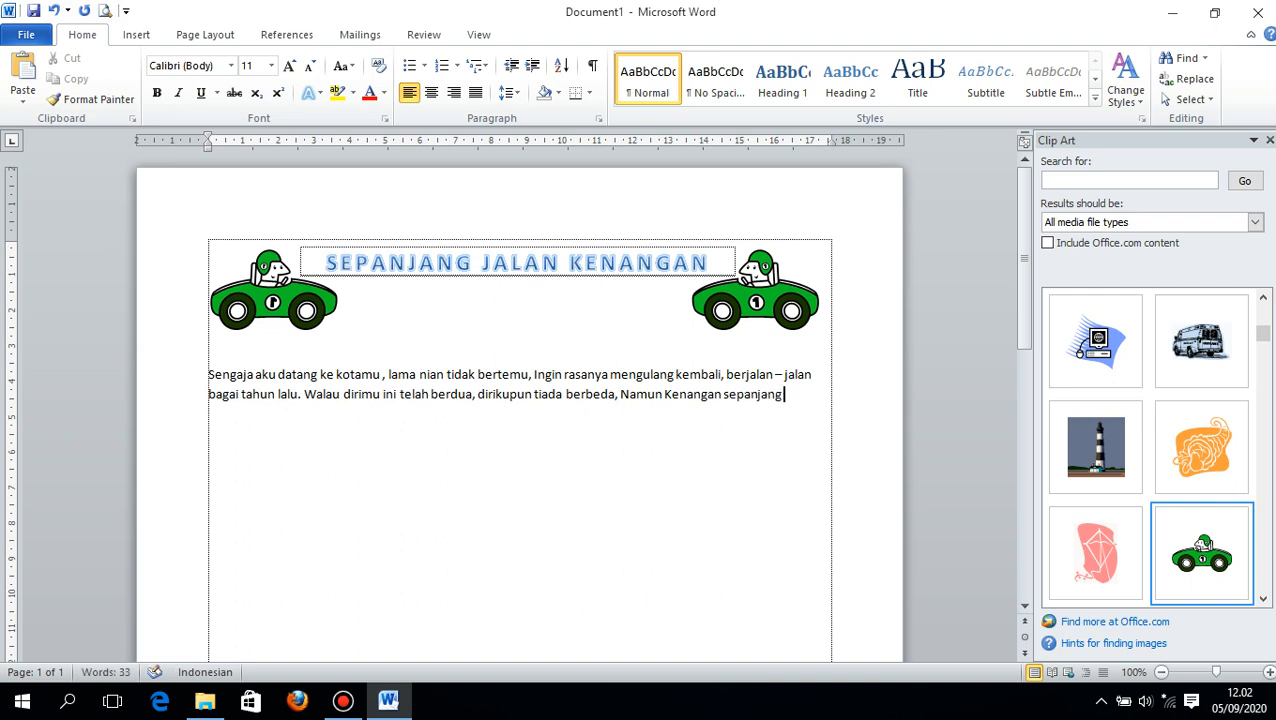
pyautogui.write(' jalan itu, tidak')
# - Complete the sentence with ", tak mungkin lepas dari ingatanku"
pyautogui.press('BackSpace')
pyautogui.press('BackSpace')
pyautogui.press('BackSpace')
pyautogui.press('BackSpace')
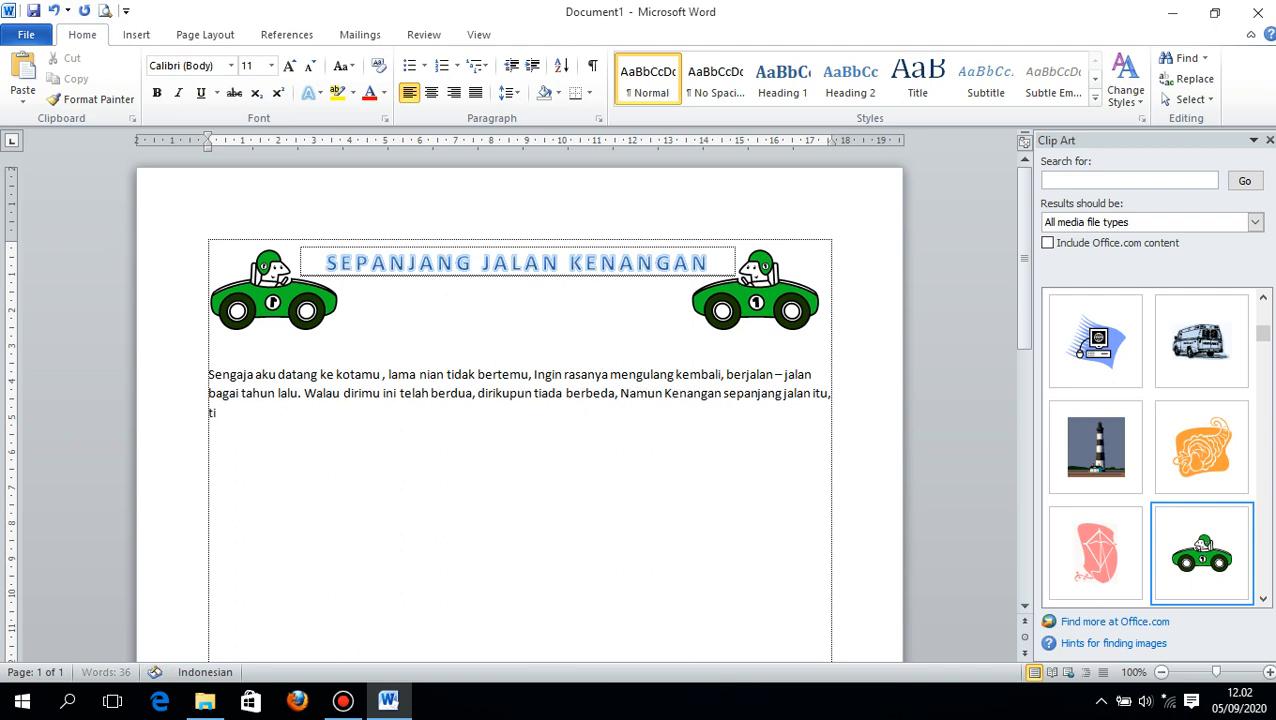
pyautogui.write('ak mungkin ku')
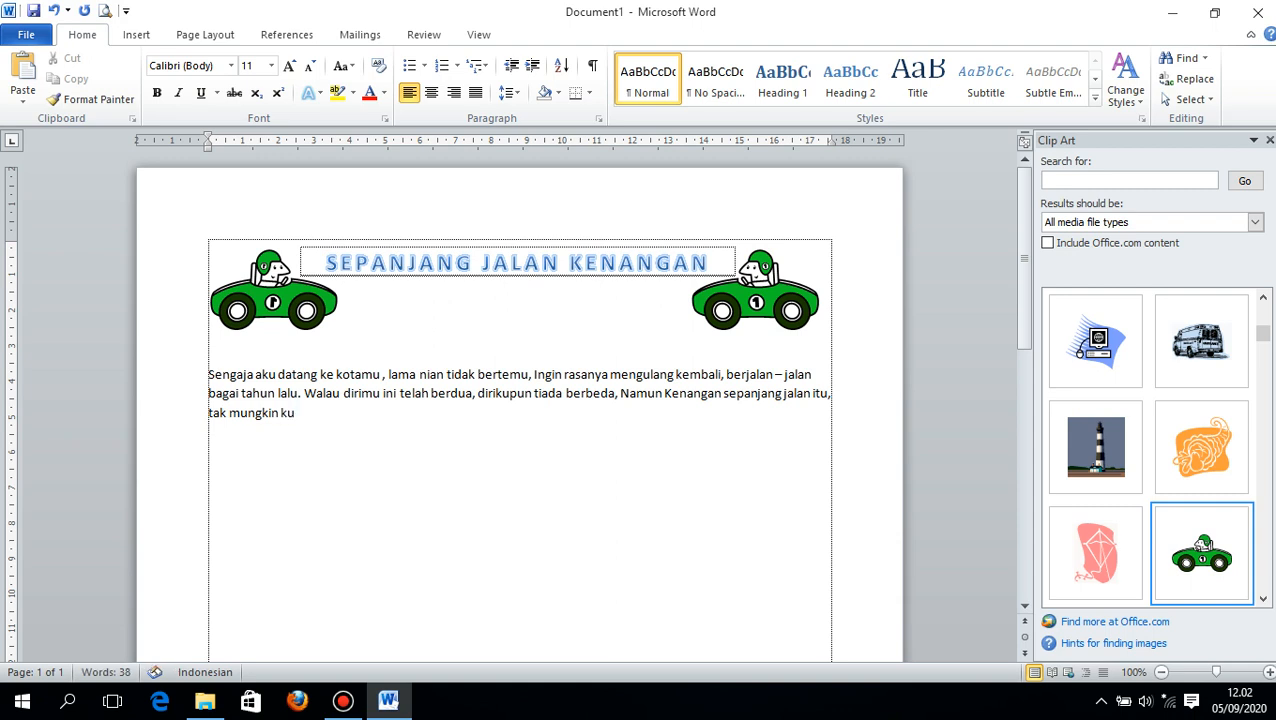
pyautogui.press('BackSpace')
pyautogui.press('BackSpace')
pyautogui.write('lepad')
pyautogui.write(' dari inga')
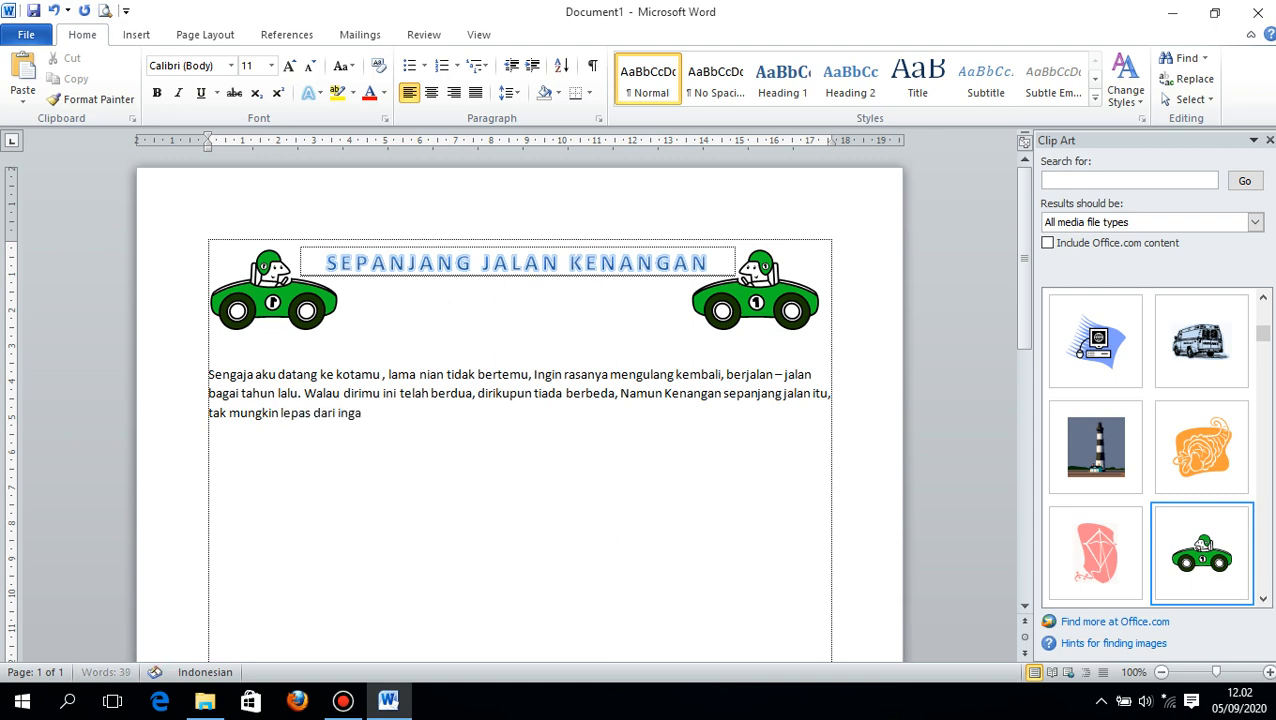
pyautogui.write('tanku')
pyautogui.write(', ')
pyautogui.write('Sepa')
pyautogui.press('BackSpace')
pyautogui.press('BackSpace')
pyautogui.press('BackSpace')
pyautogui.press('BackSpace')
pyautogui.press('BackSpace')
pyautogui.press('BackSpace')
# - End the previous sentence with a full stop and finish the paragraph with "Sepanjang Jalan kenangan kita selalu bergandeng tangan."
pyautogui.write('. Sepanjang')
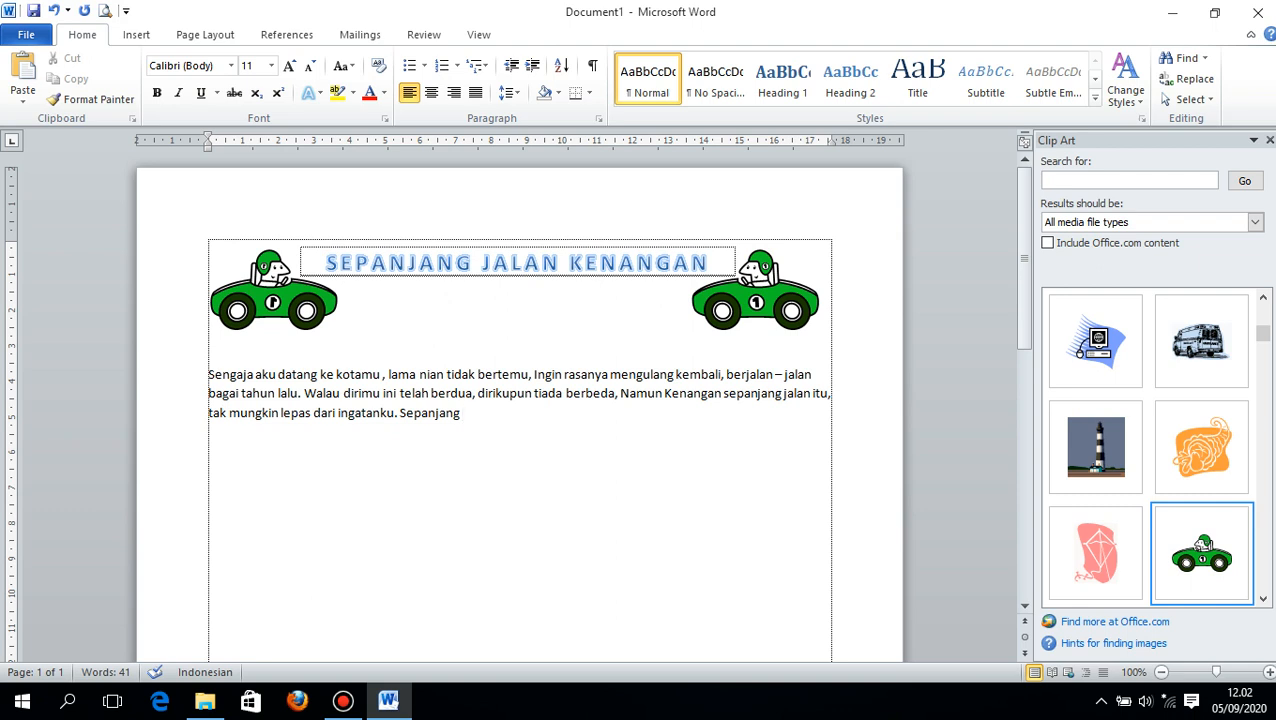
pyautogui.write(' jaJalan kenangan')
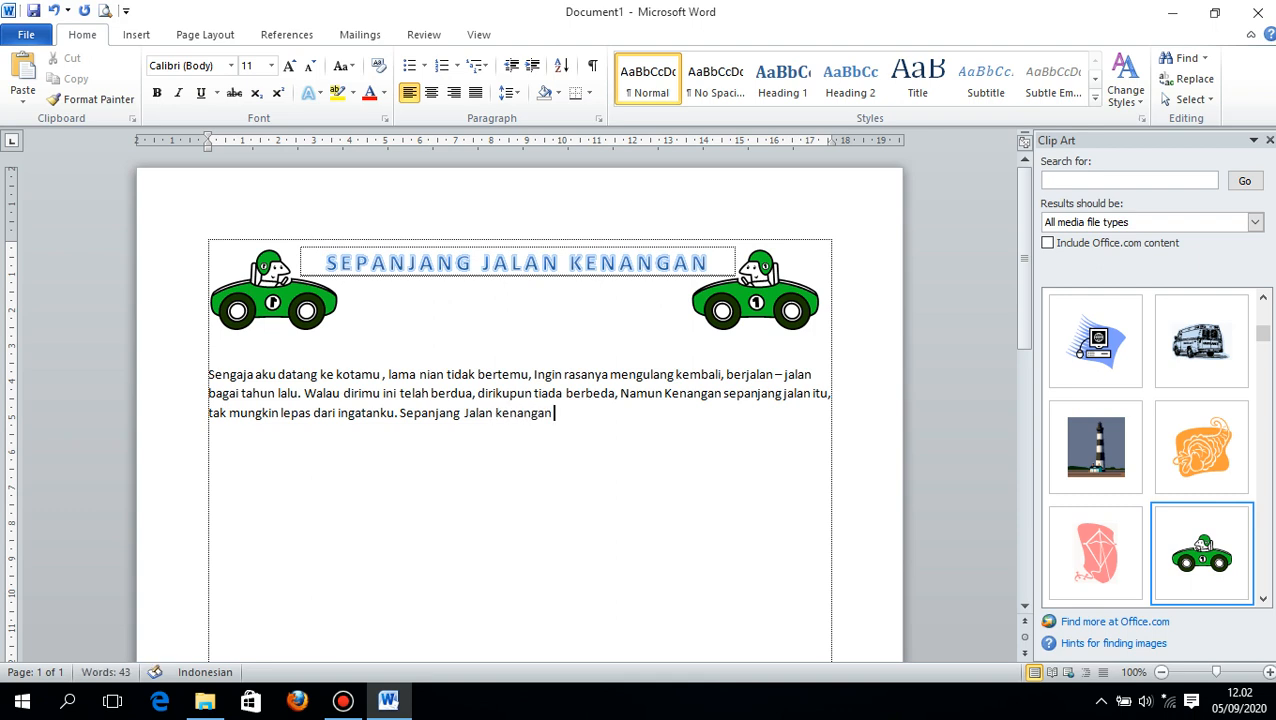
pyautogui.write(' kita selalu bergandeng')
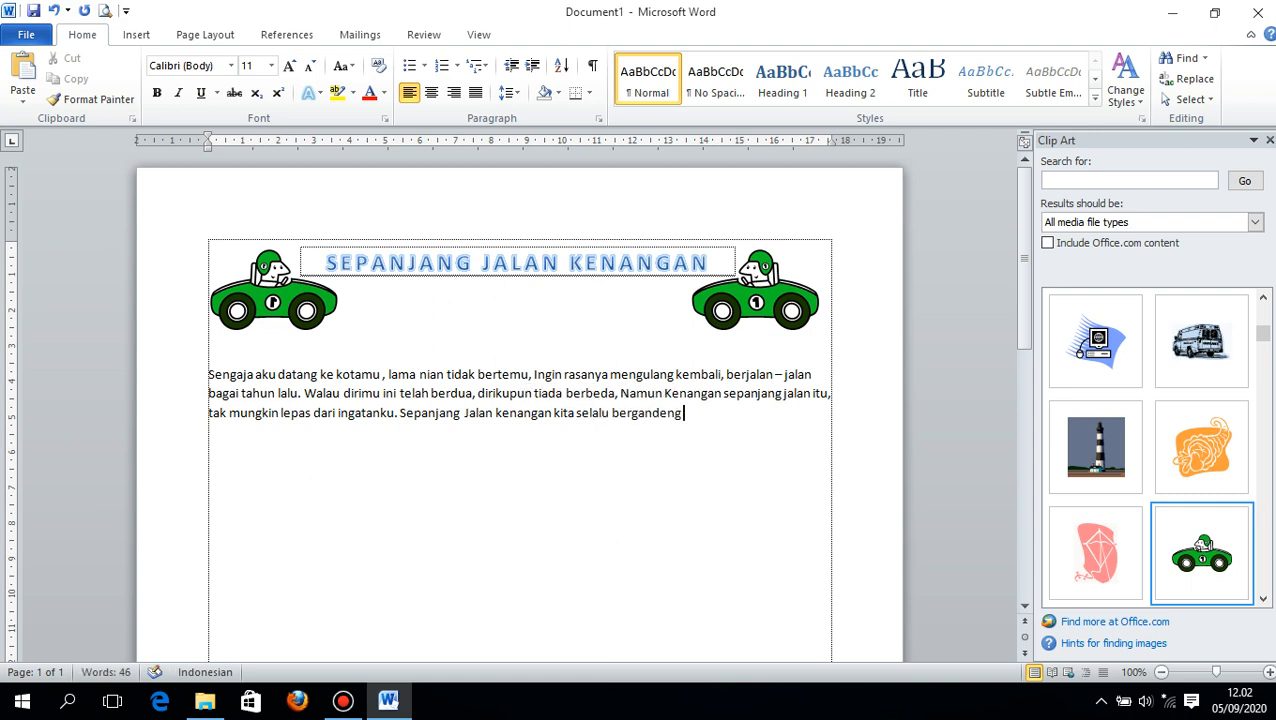
pyautogui.write(' tangan')
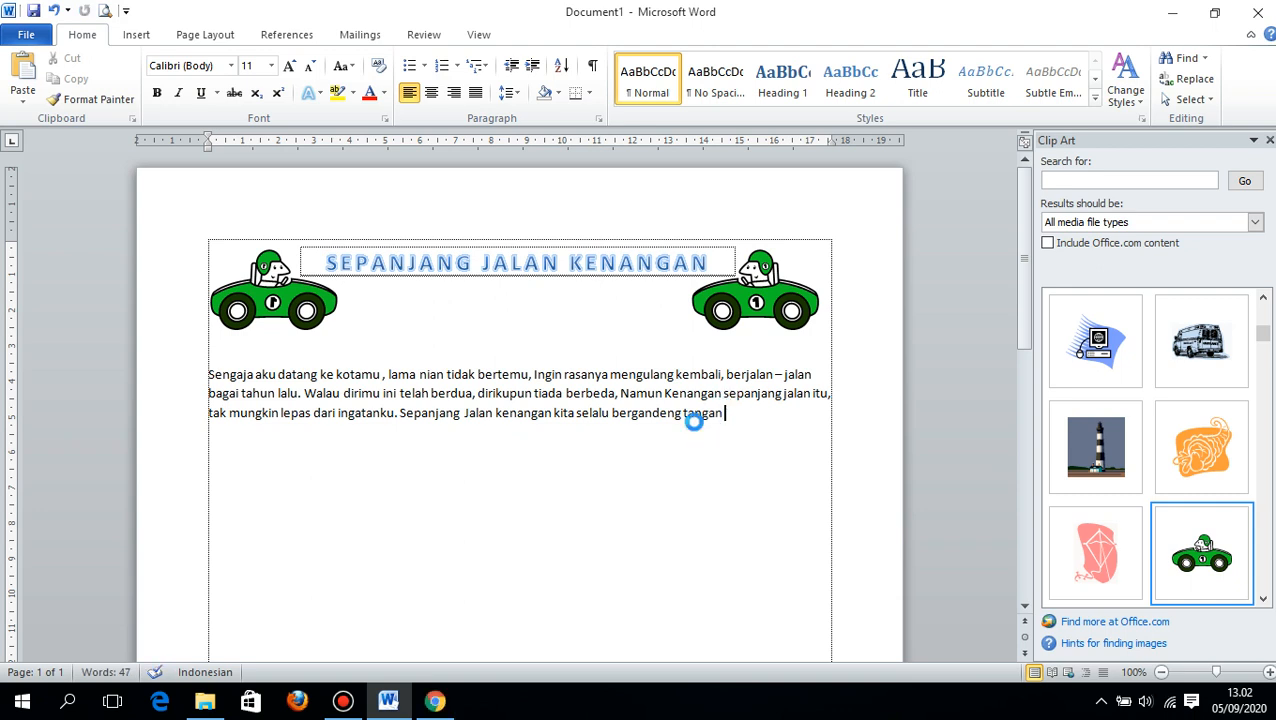
pyautogui.hotkey('ctrl', 's')
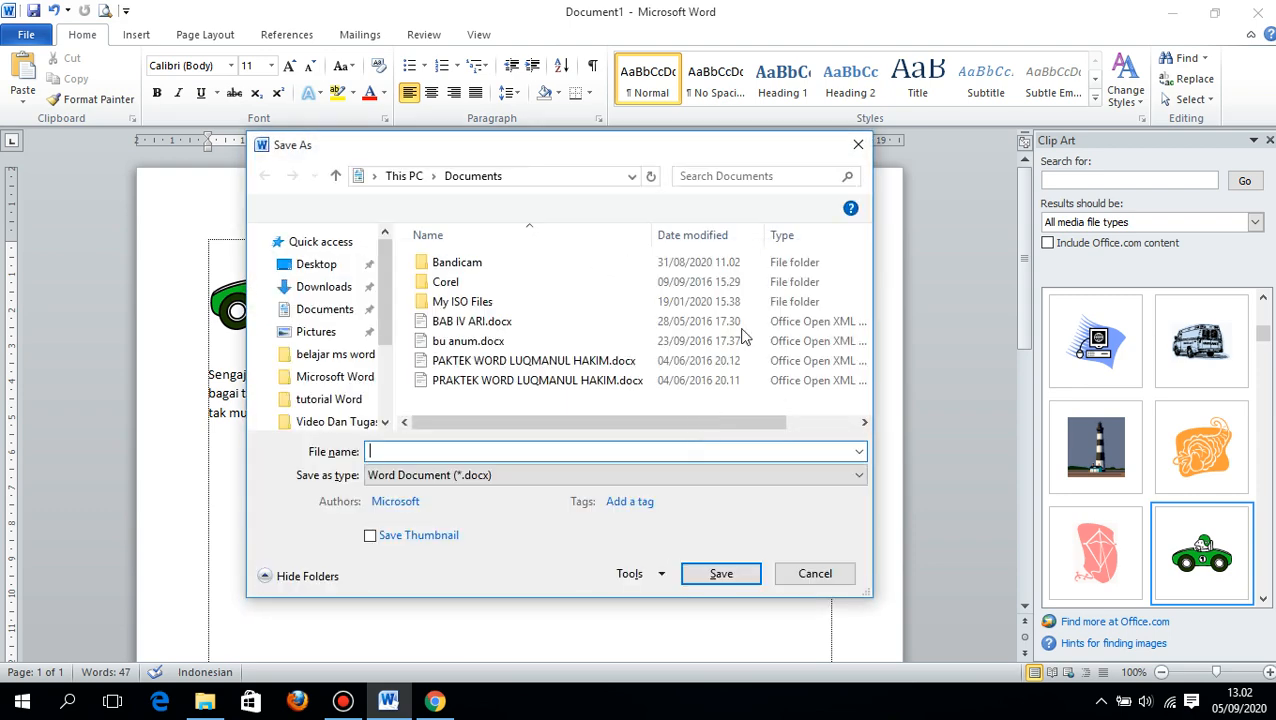
pyautogui.click(851, 149)
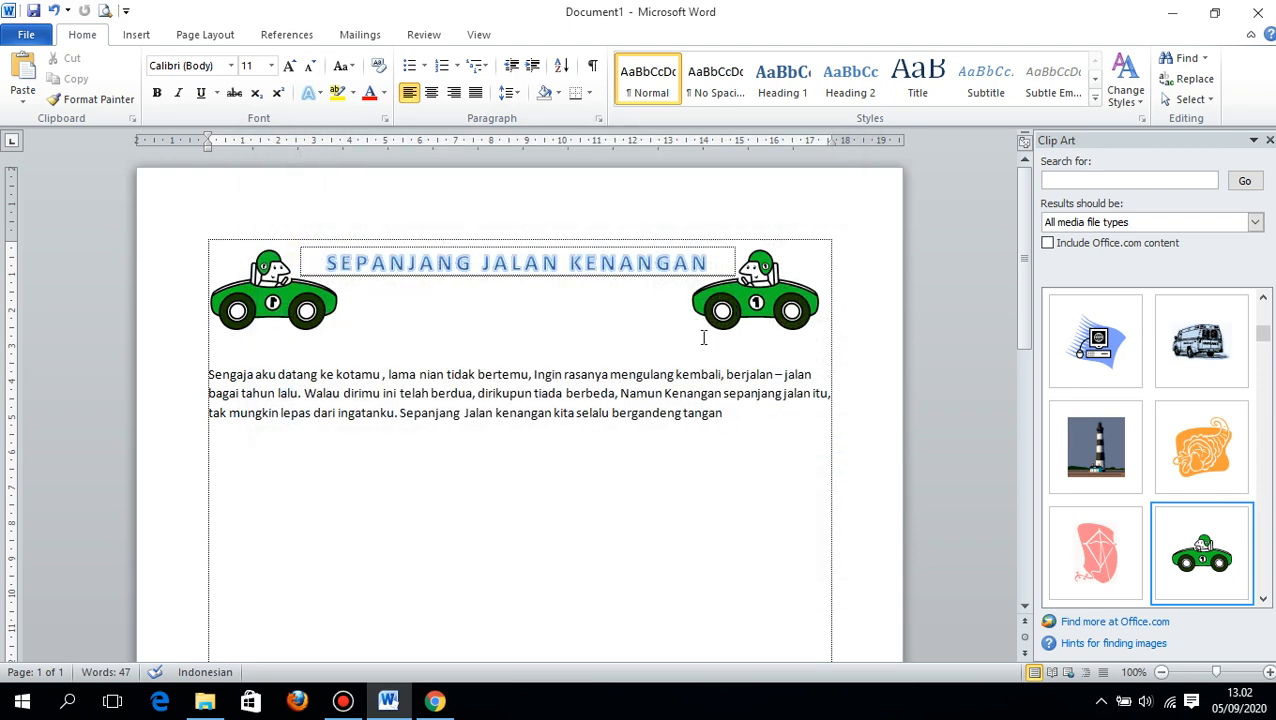
pyautogui.write('.')
# - Justify the whole lyrics paragraph
pyautogui.moveTo(740, 420); pyautogui.dragTo(207, 374)
pyautogui.click(476, 92)
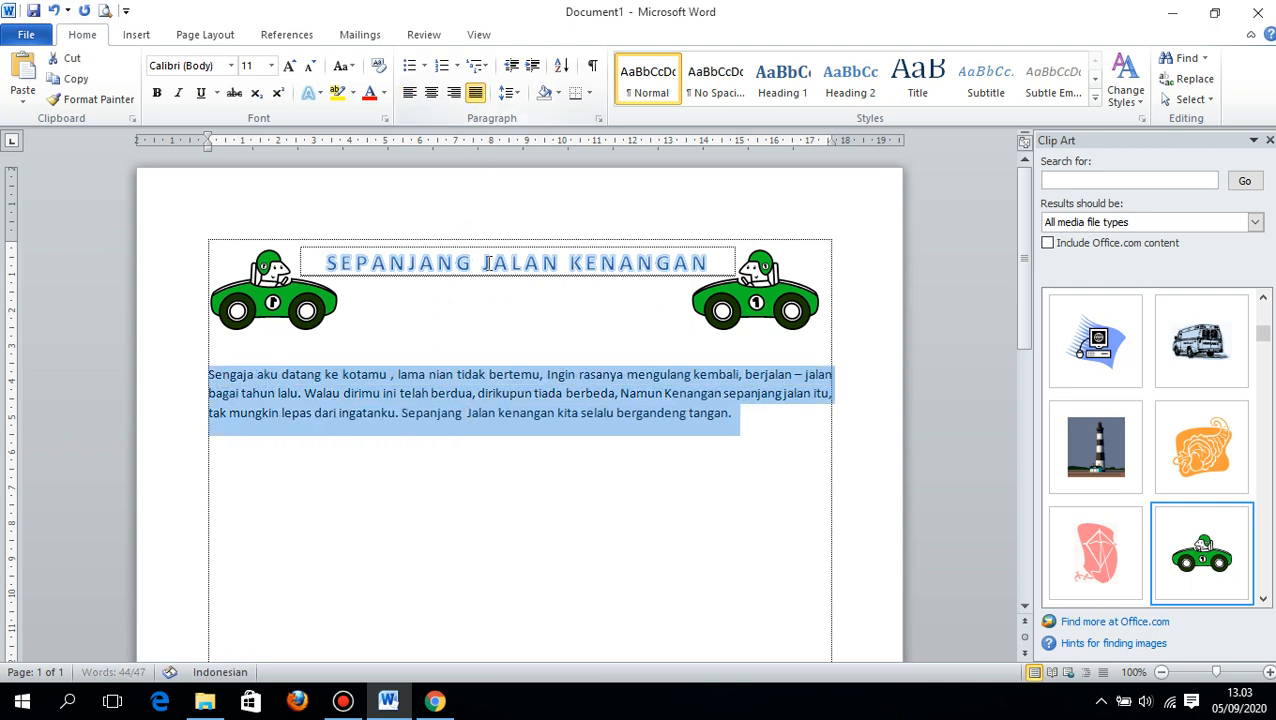
pyautogui.click(533, 394)
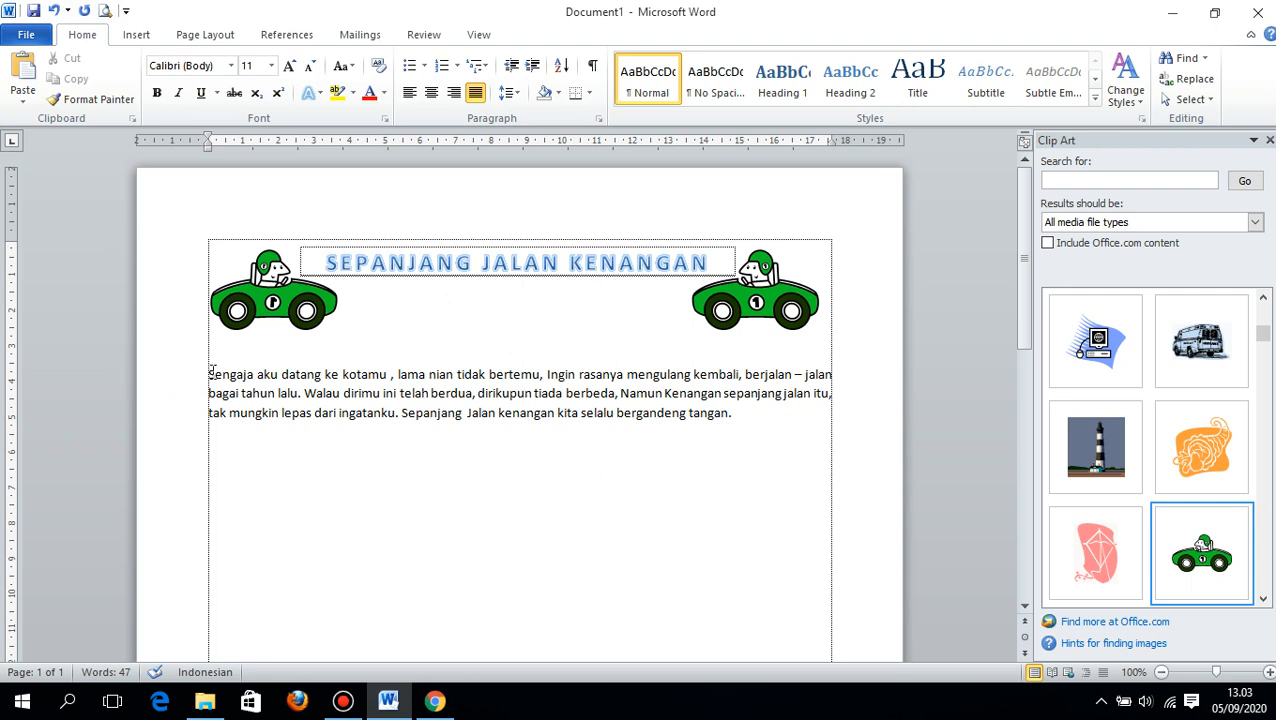
# - Change the font of the whole lyrics paragraph to Comic Sans MS
pyautogui.moveTo(200, 372); pyautogui.dragTo(735, 413)
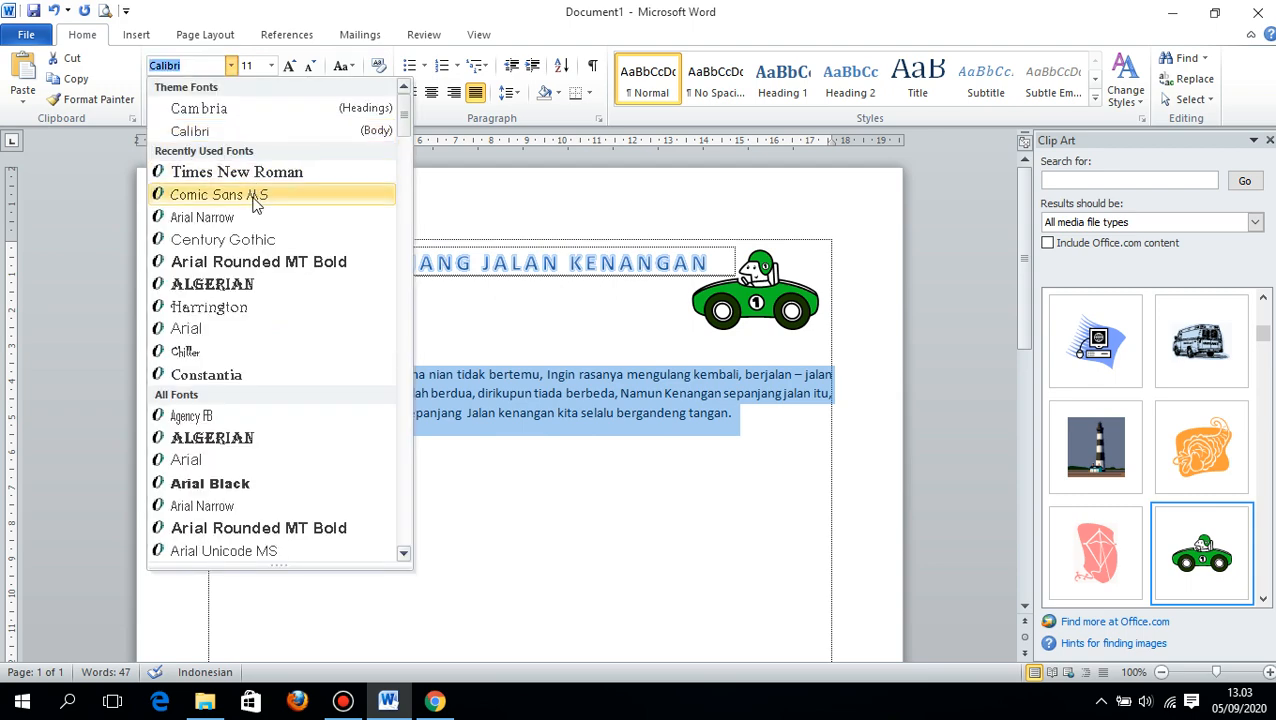
pyautogui.click(253, 198)
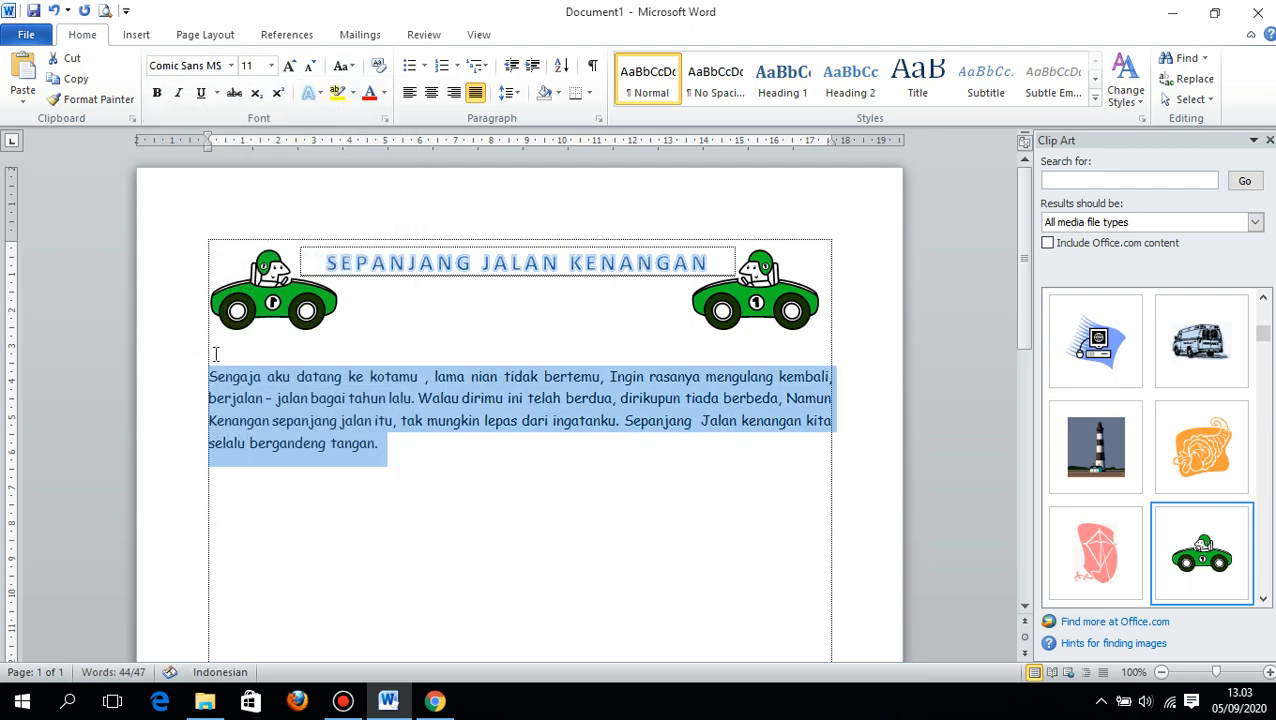
pyautogui.click(228, 397)
# - Turn the paragraph's first letter S into a Dropped drop cap spanning 4 lines
pyautogui.moveTo(219, 379); pyautogui.dragTo(210, 378)
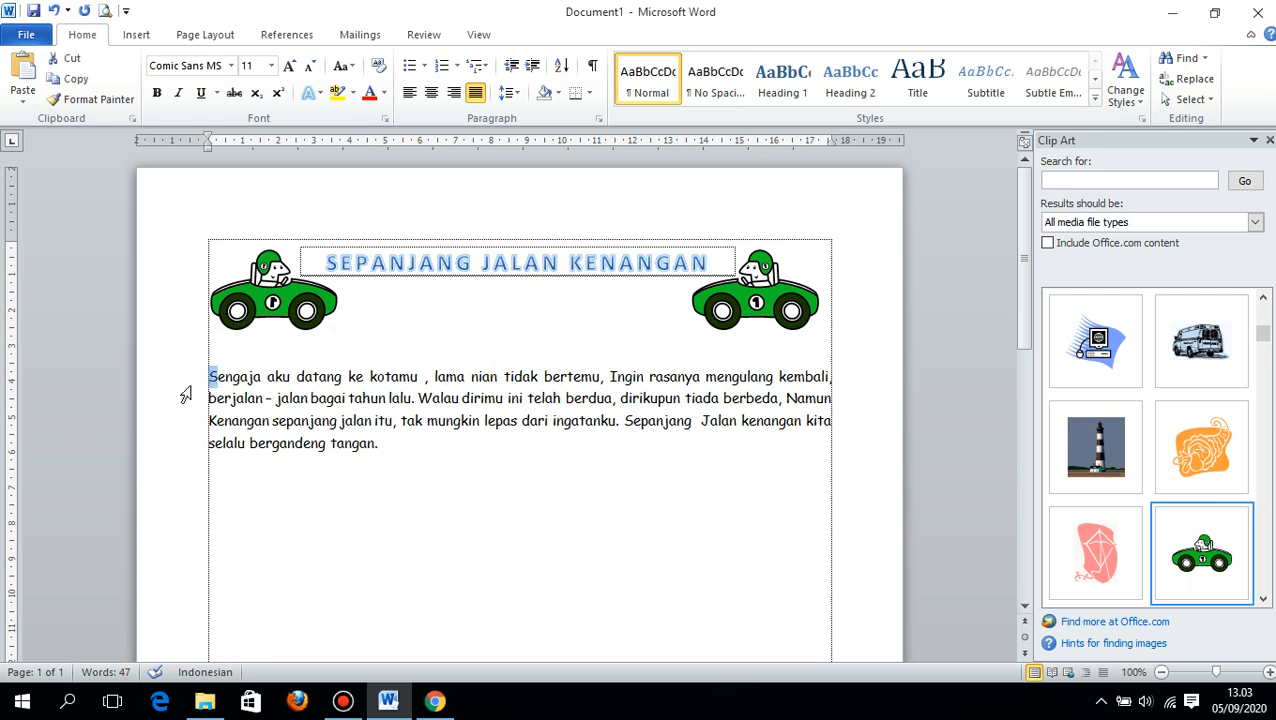
pyautogui.click(137, 34)
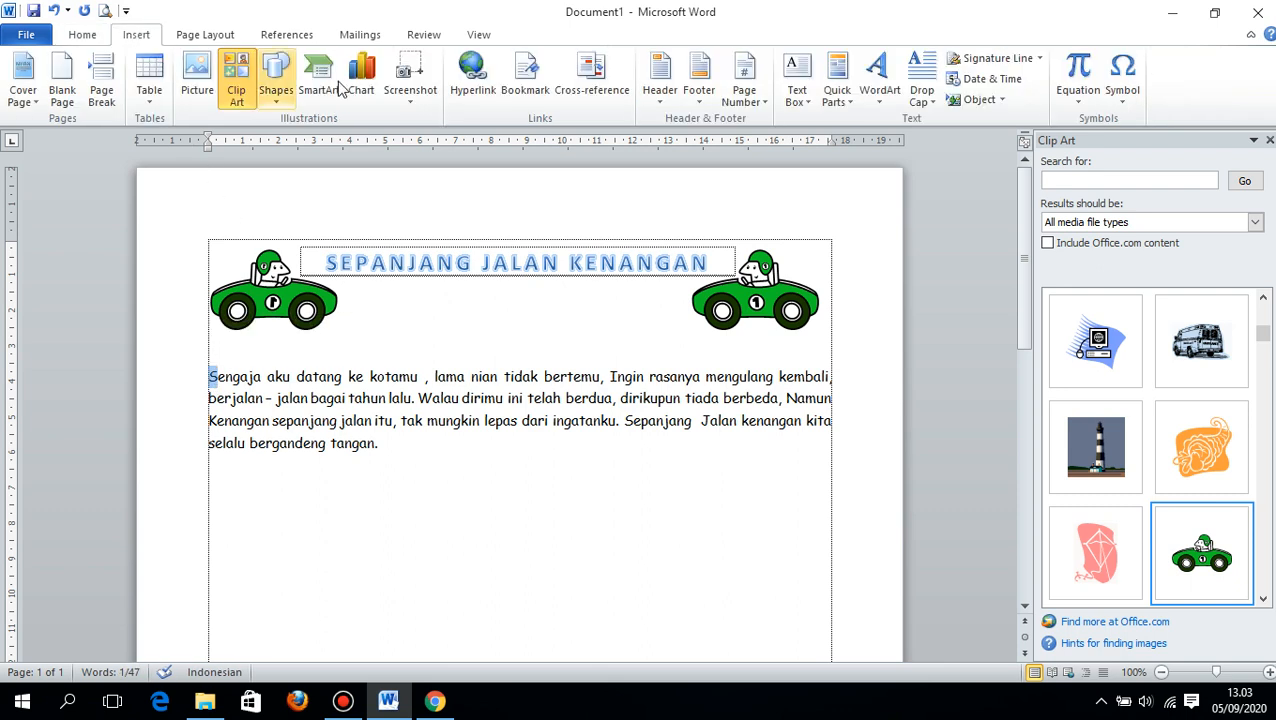
pyautogui.click(927, 106)
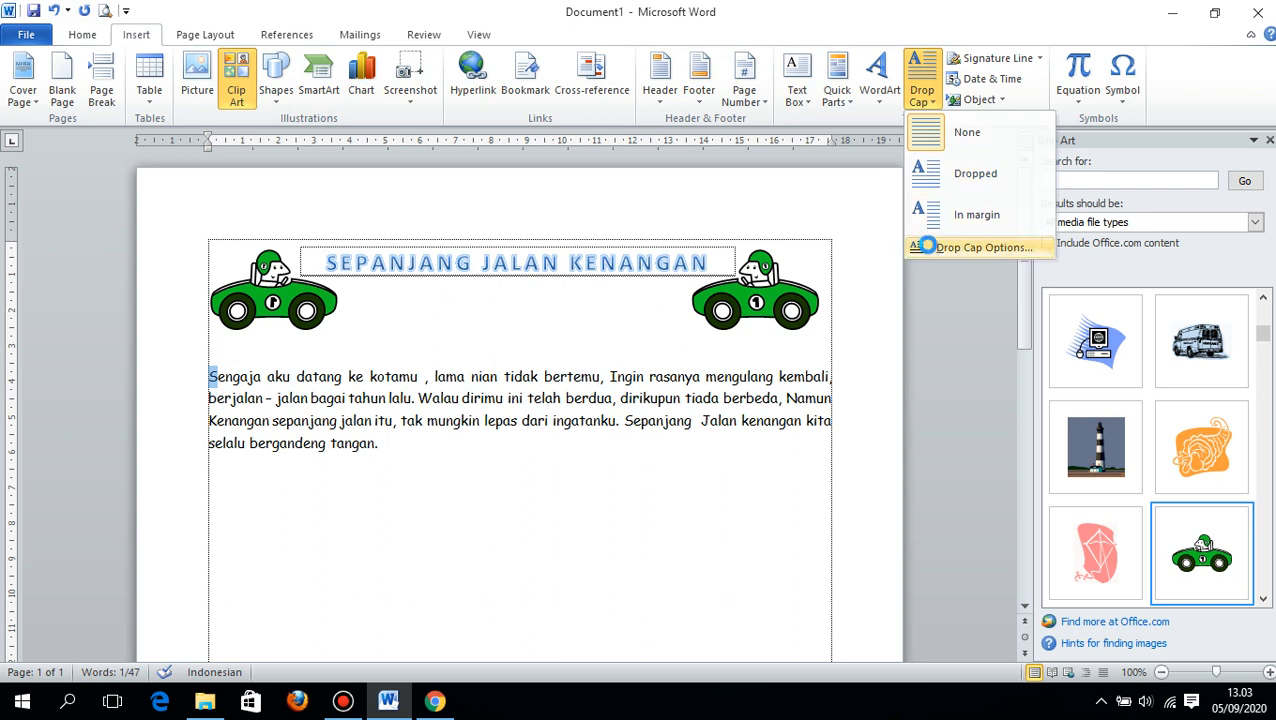
pyautogui.click(920, 248)
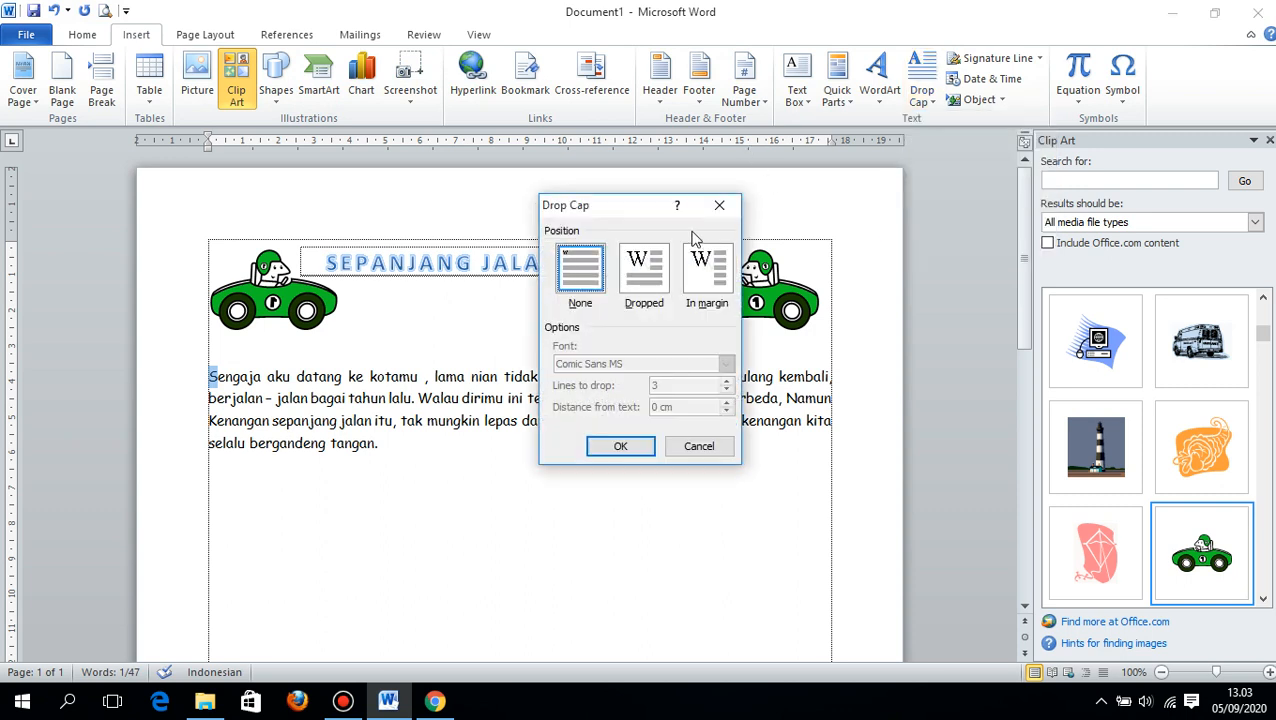
pyautogui.click(652, 270)
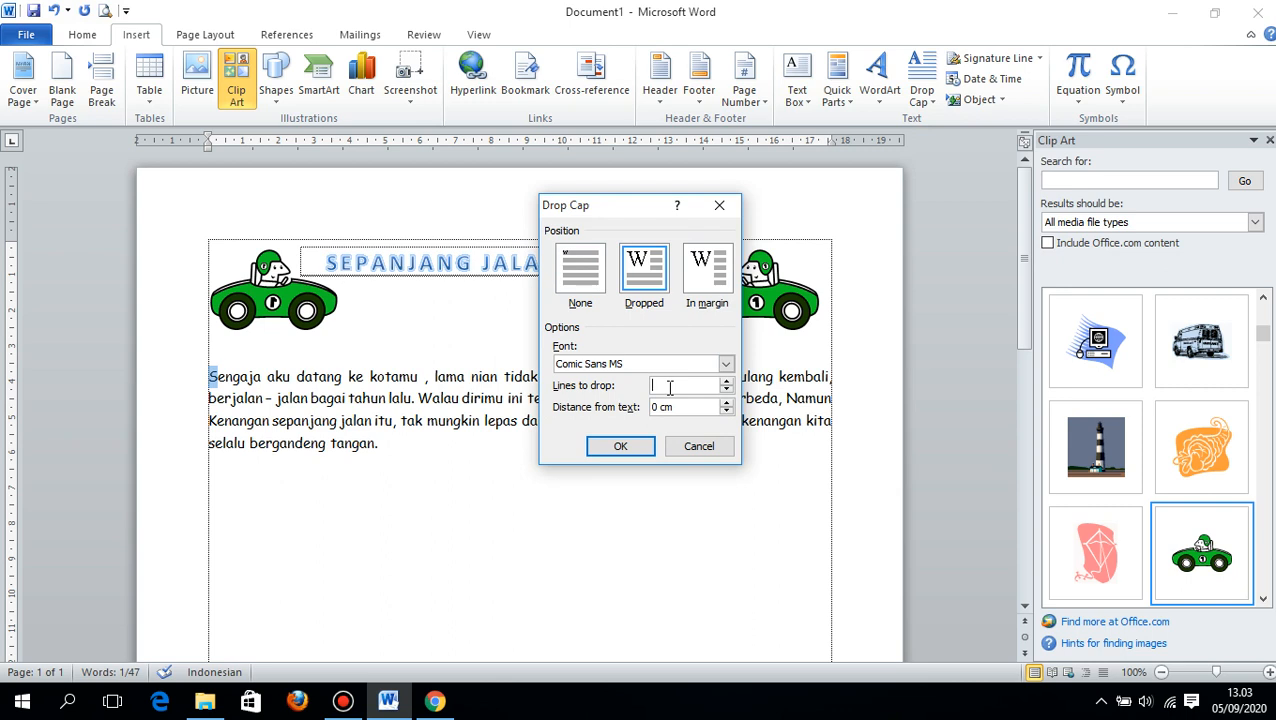
pyautogui.write('4')
pyautogui.click(620, 446)
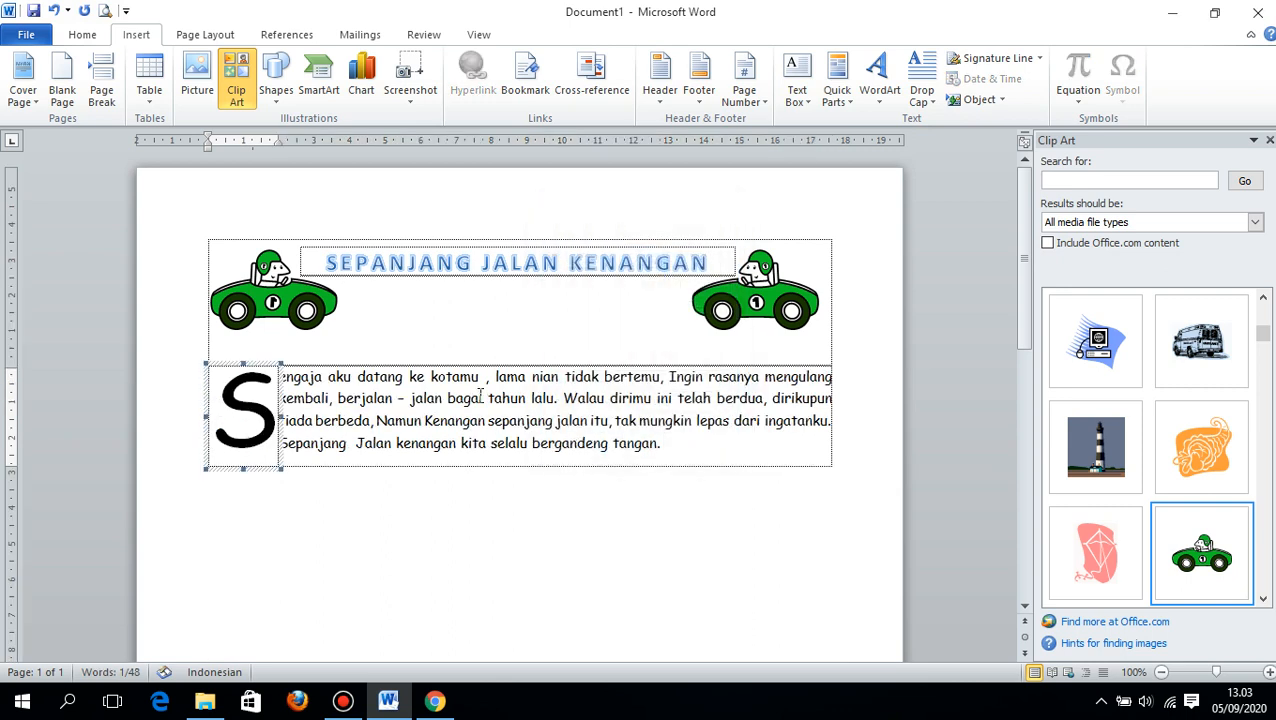
pyautogui.click(334, 397)
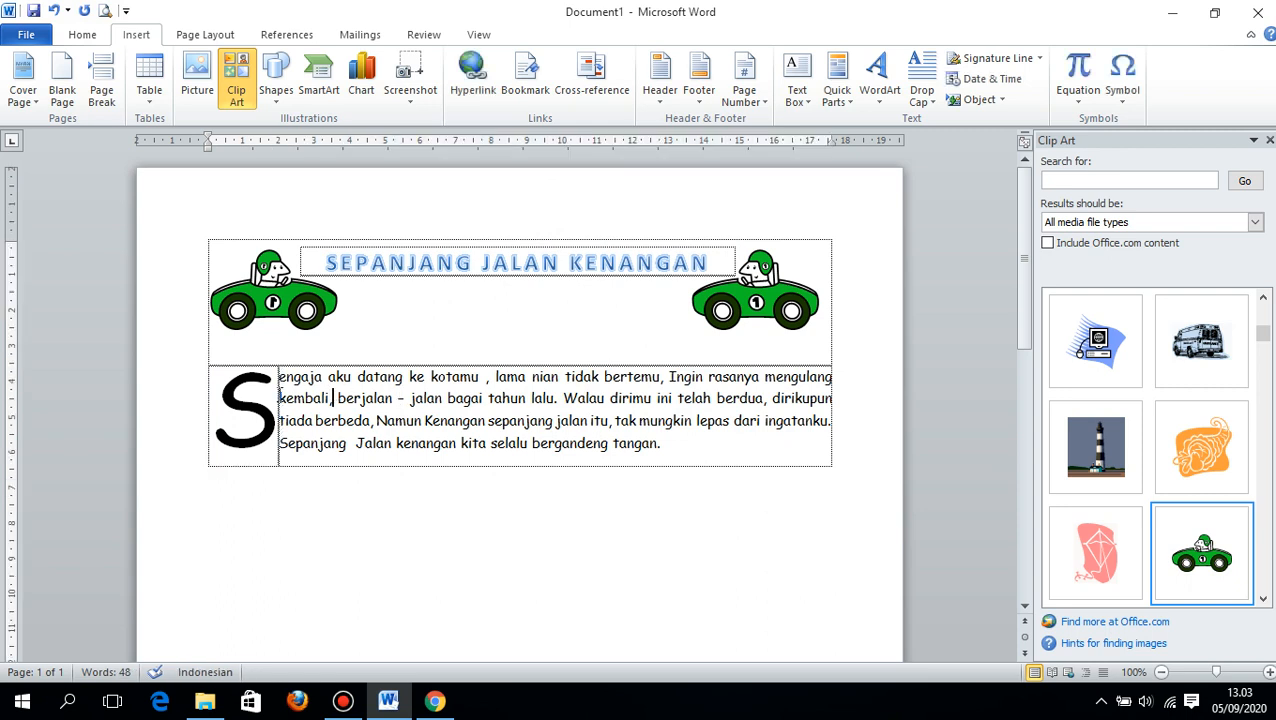
pyautogui.click(268, 395)
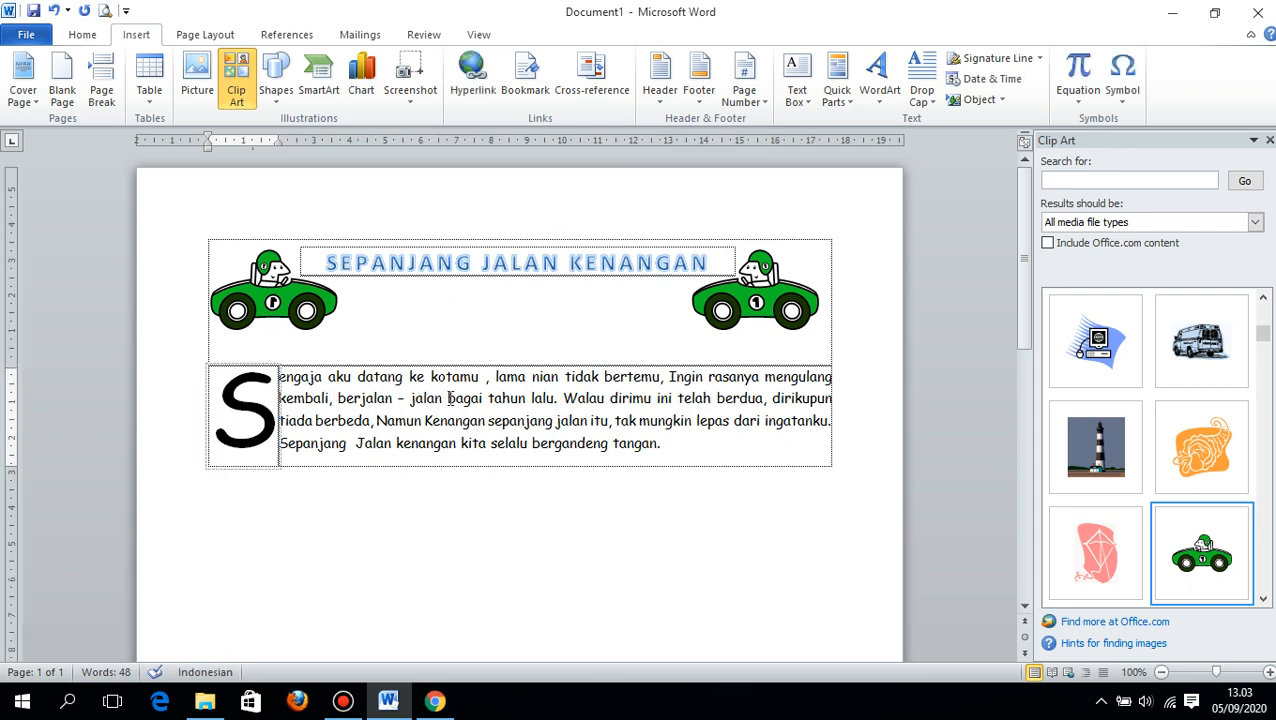
pyautogui.click(331, 399)
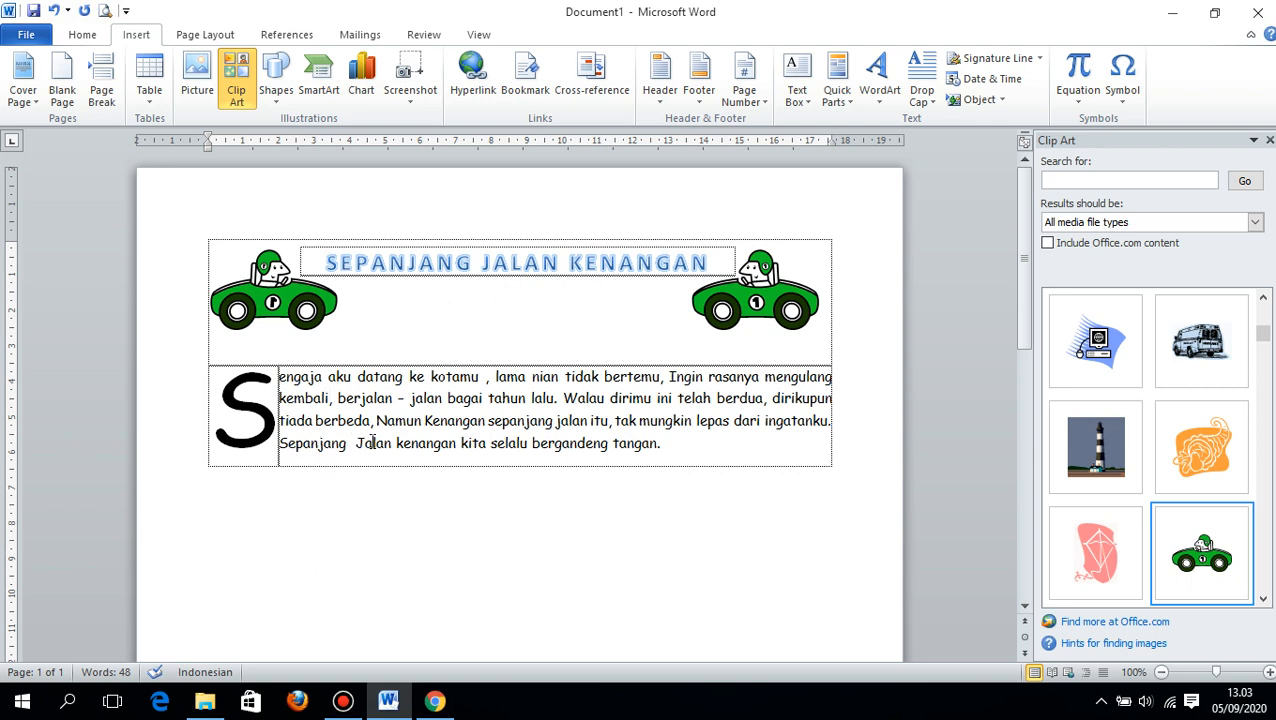
pyautogui.moveTo(664, 448); pyautogui.dragTo(442, 415)
# - Set the drop cap S to span 3 lines
pyautogui.click(270, 363)
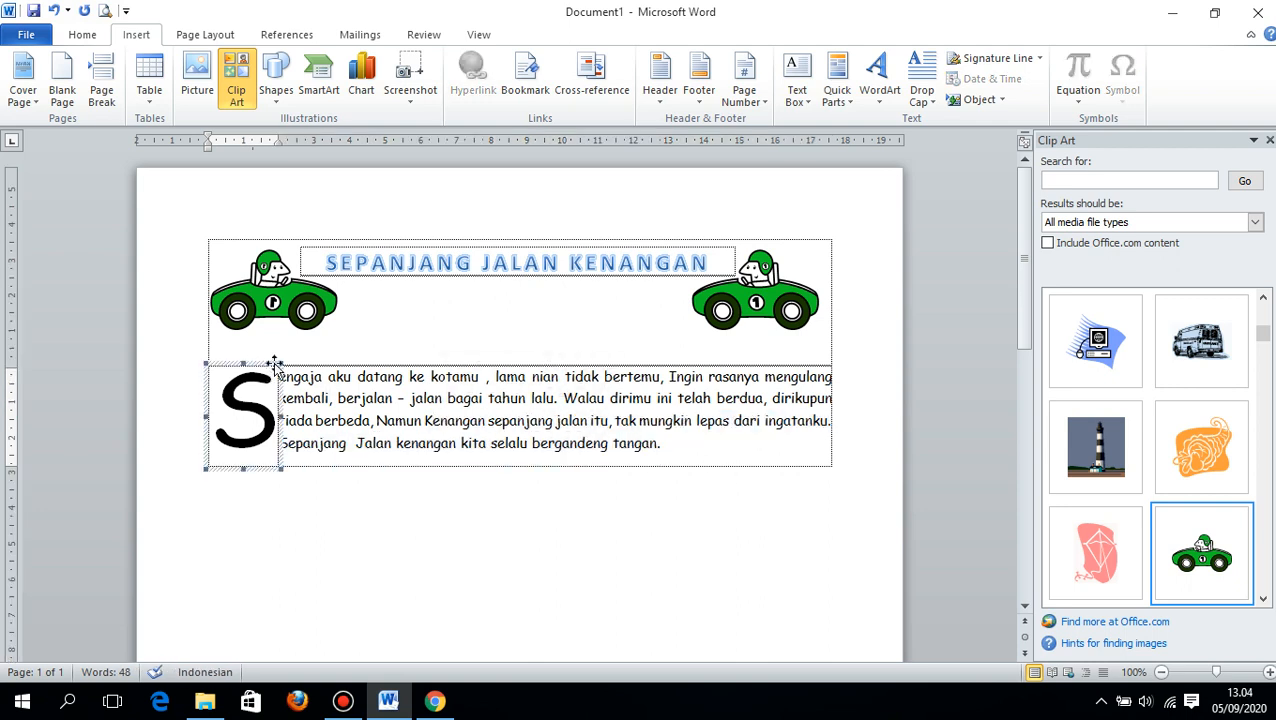
pyautogui.click(921, 80)
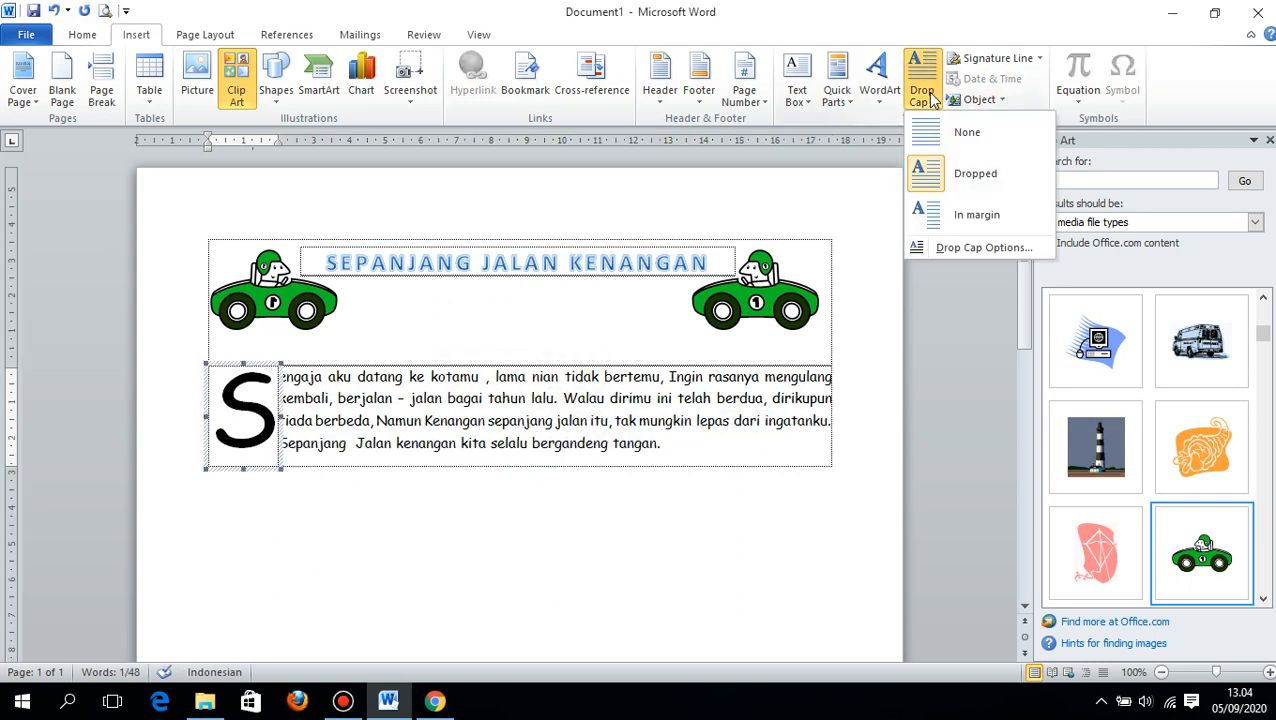
pyautogui.click(922, 248)
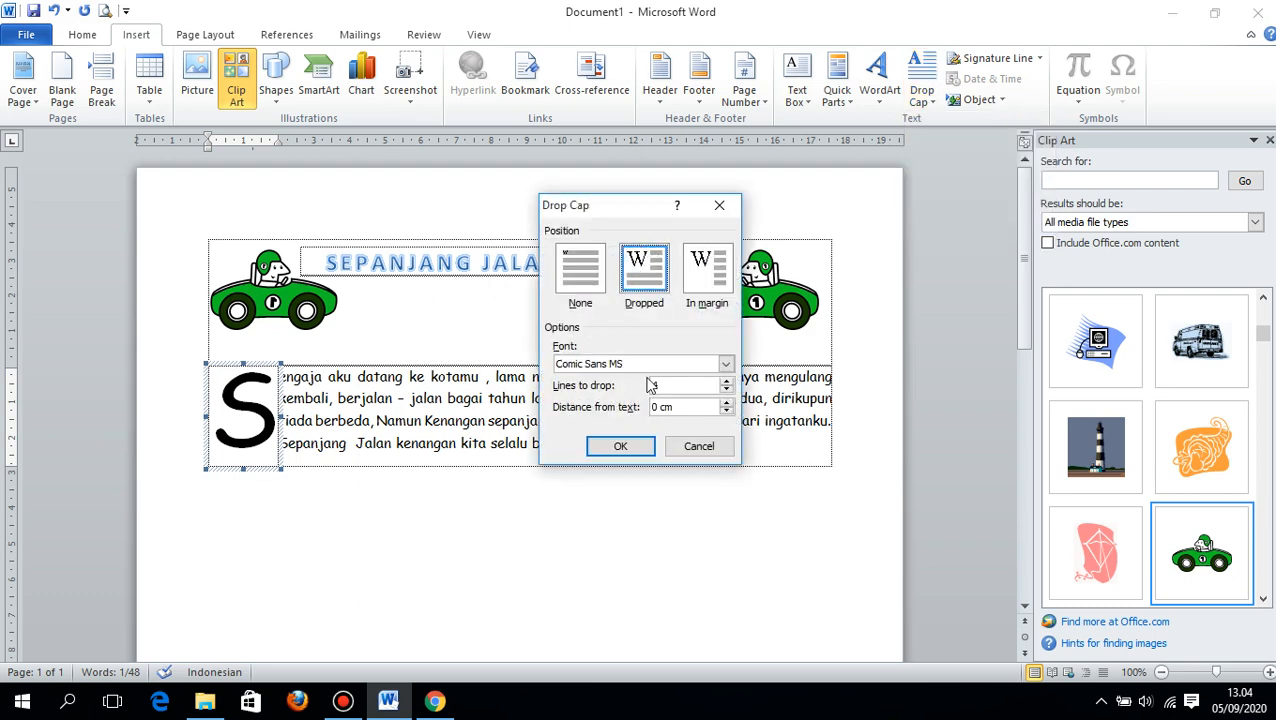
pyautogui.click(725, 392)
pyautogui.click(619, 446)
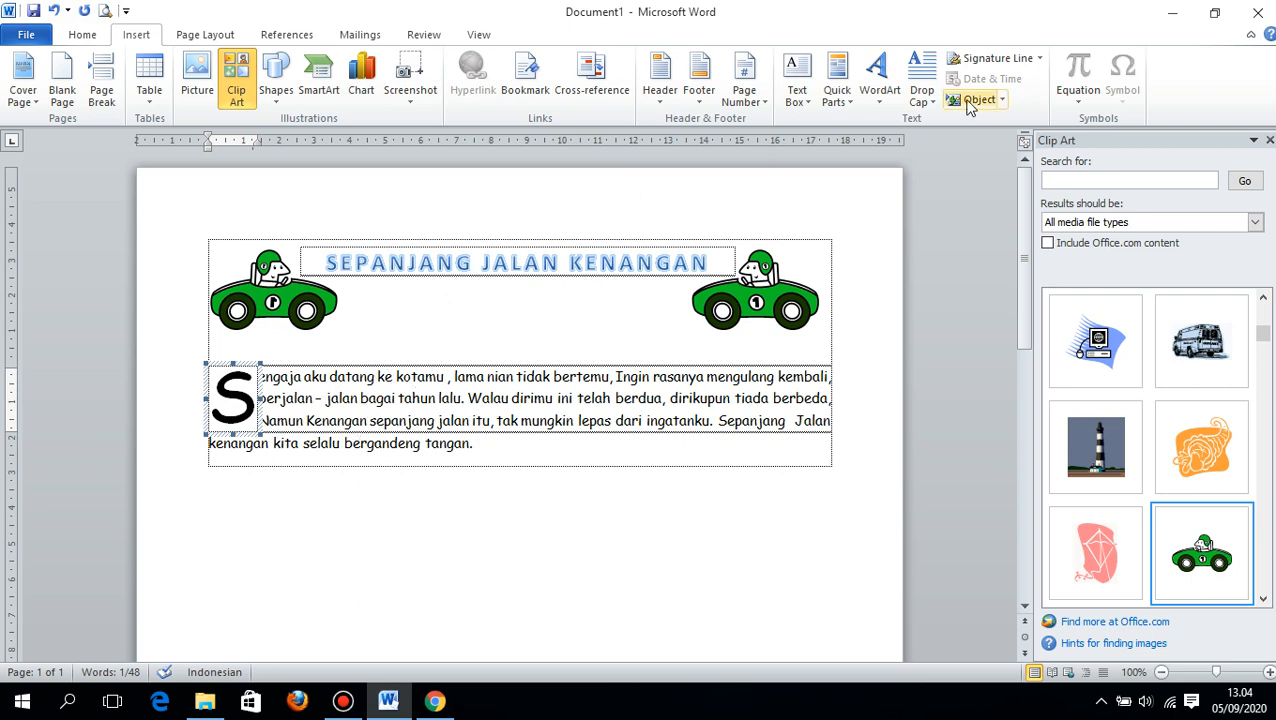
# - Set the drop cap S to span 4 lines
pyautogui.click(921, 80)
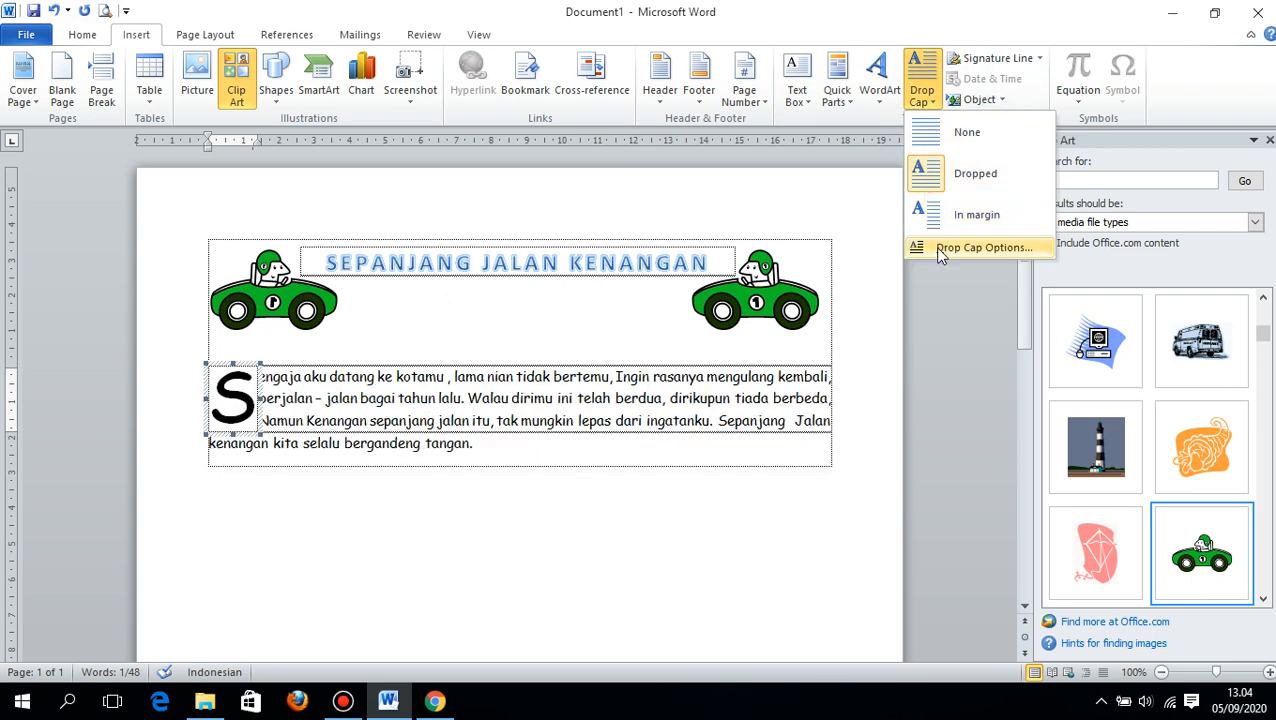
pyautogui.click(982, 247)
pyautogui.click(726, 381)
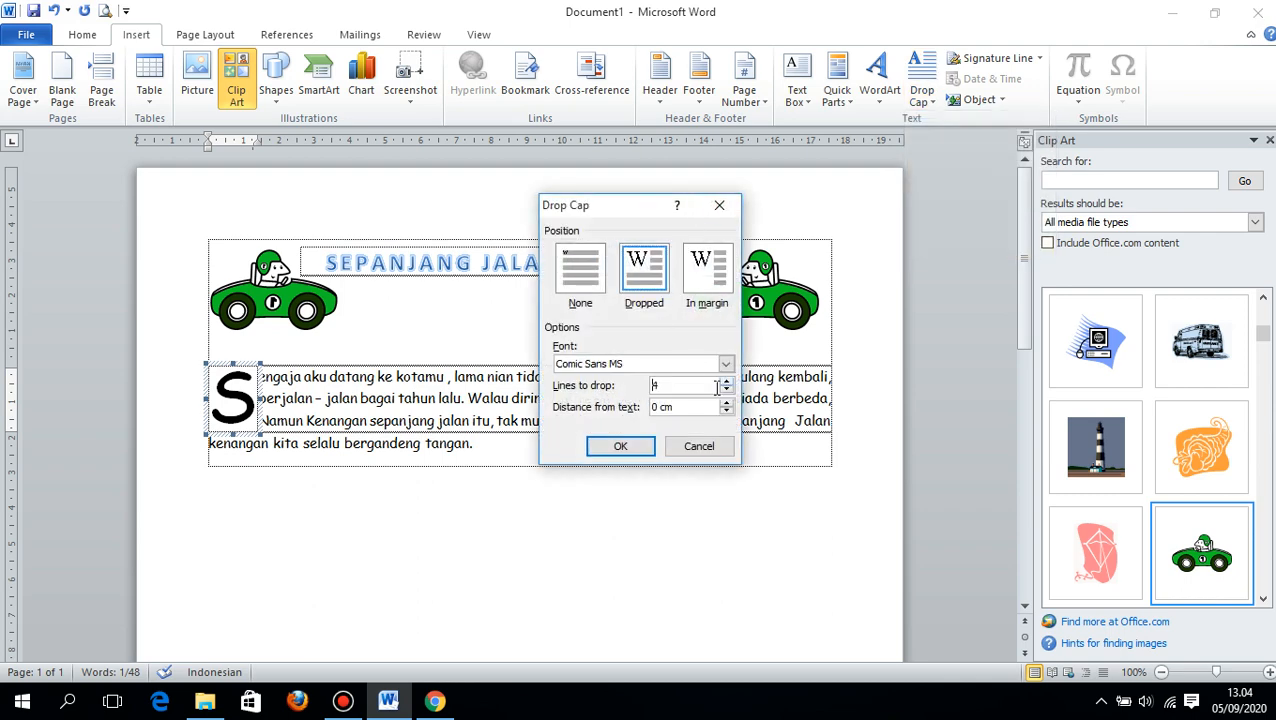
pyautogui.click(640, 446)
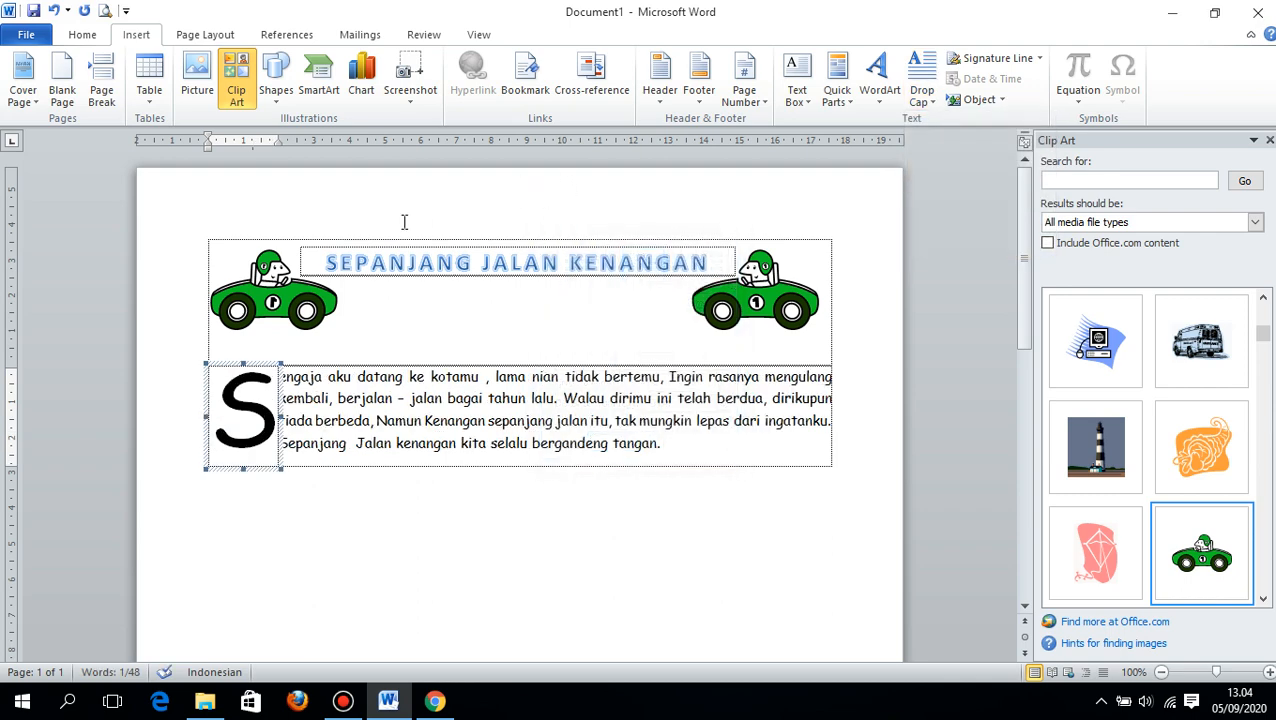
# - Add a 3 pt black box border with a thick-and-thin line style around the drop cap frame
pyautogui.click(207, 88)
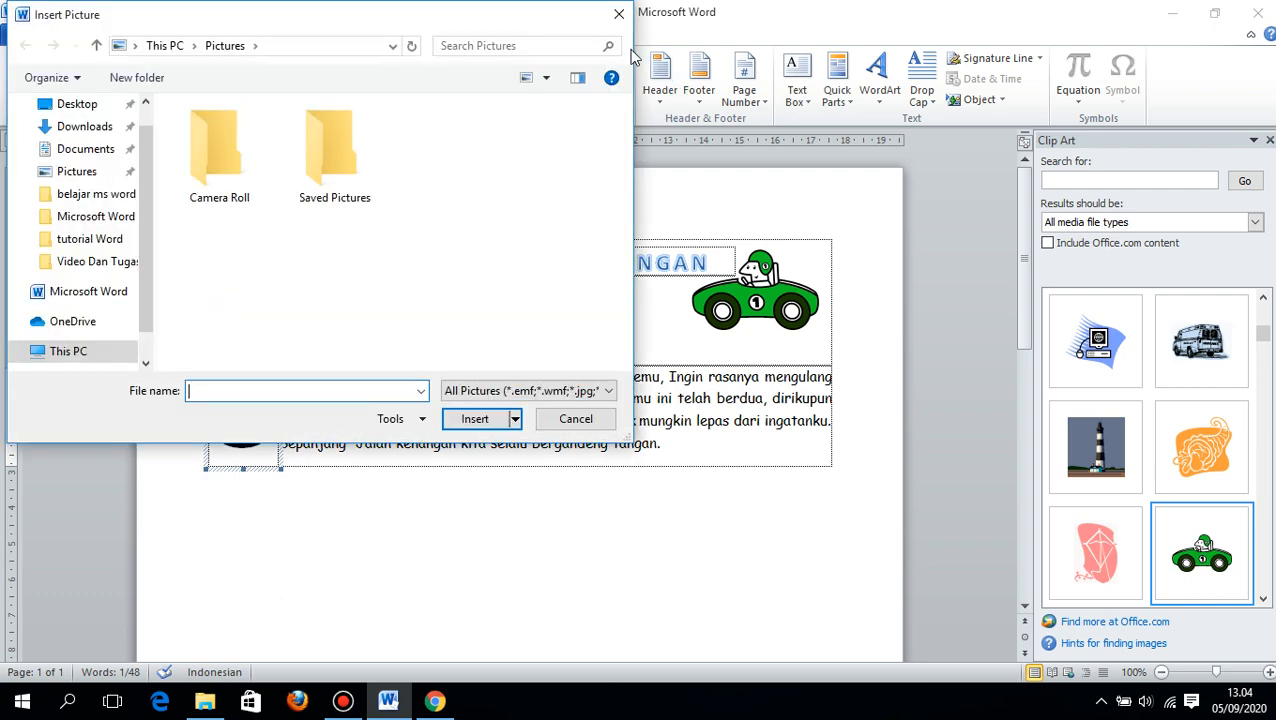
pyautogui.click(615, 15)
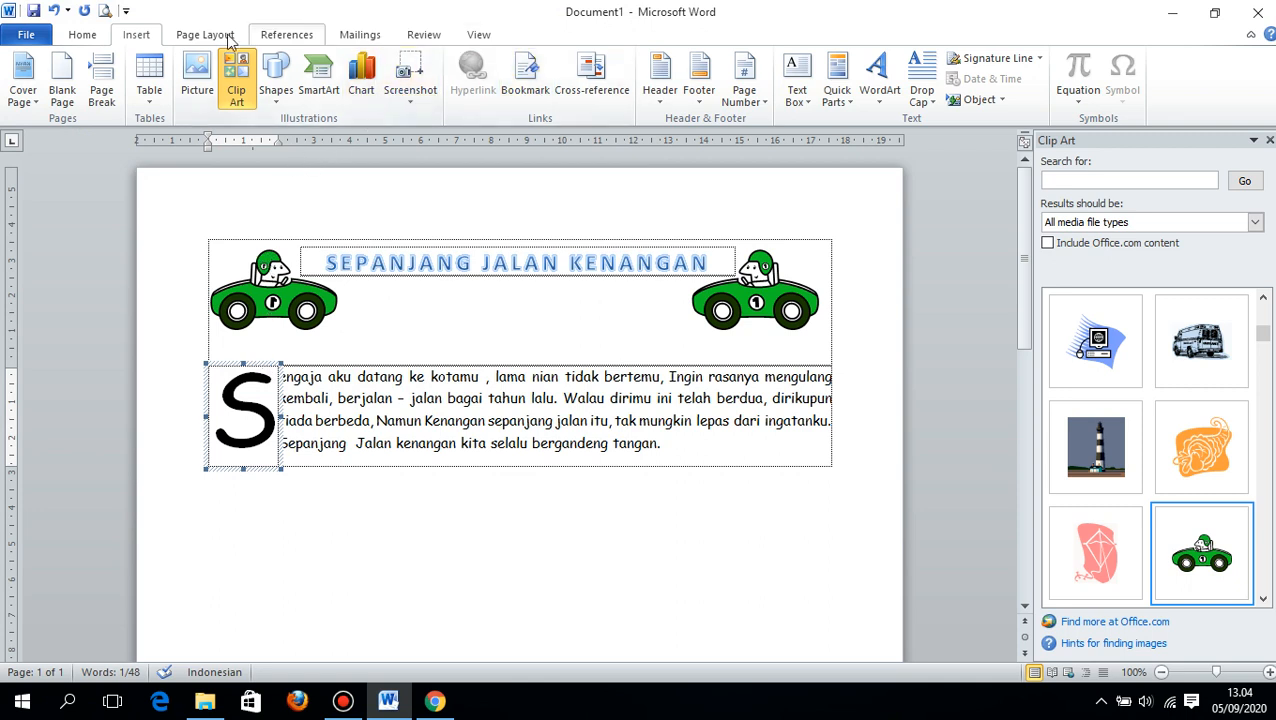
pyautogui.click(88, 34)
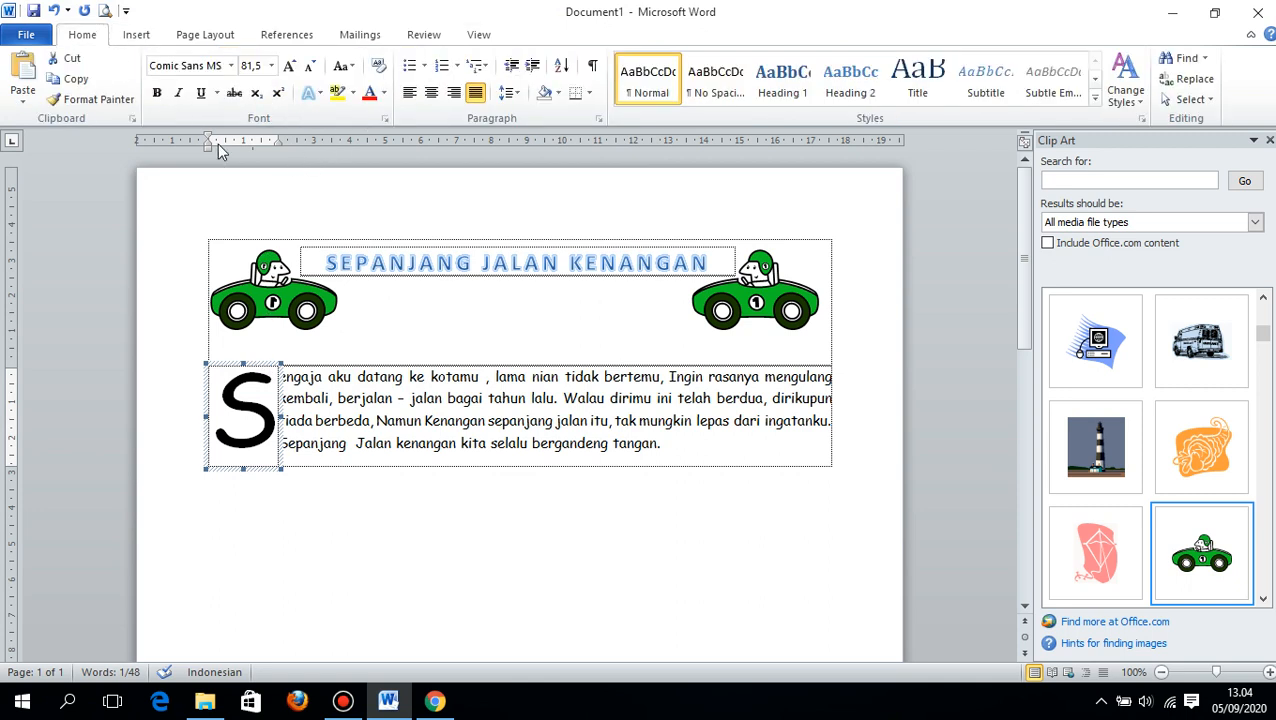
pyautogui.click(589, 93)
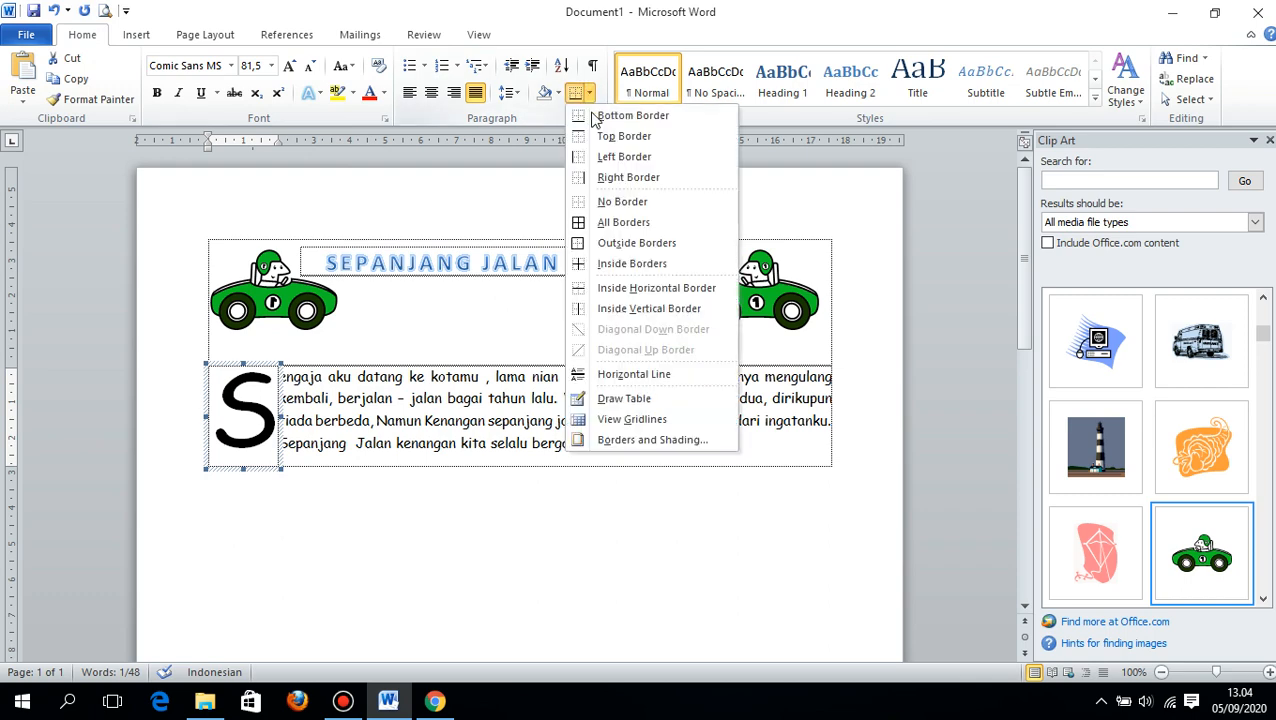
pyautogui.click(608, 440)
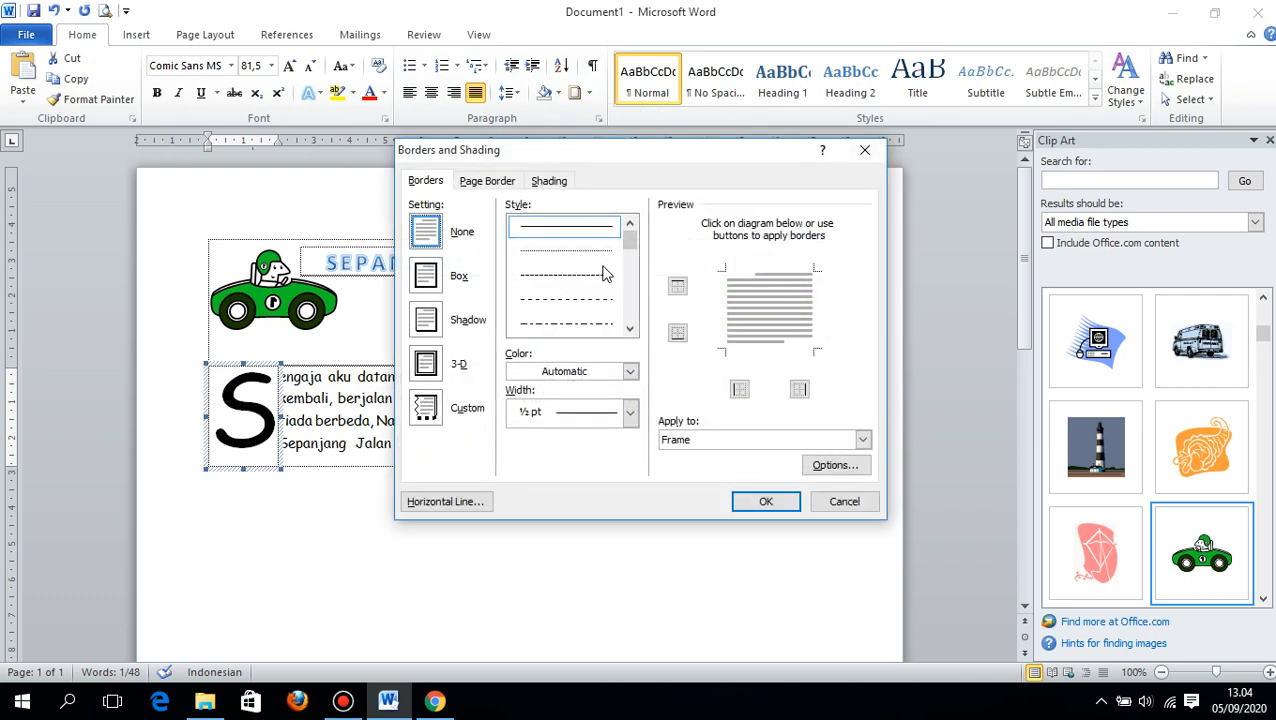
pyautogui.moveTo(628, 245); pyautogui.dragTo(630, 262)
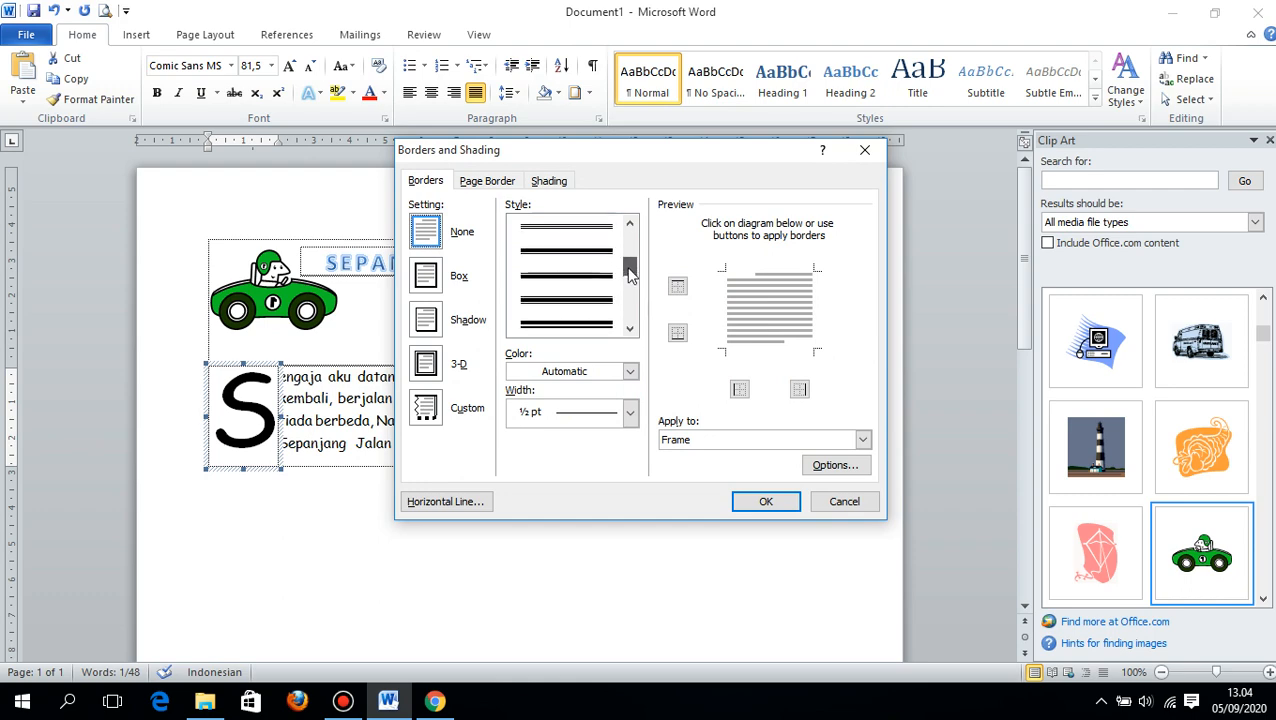
pyautogui.click(565, 323)
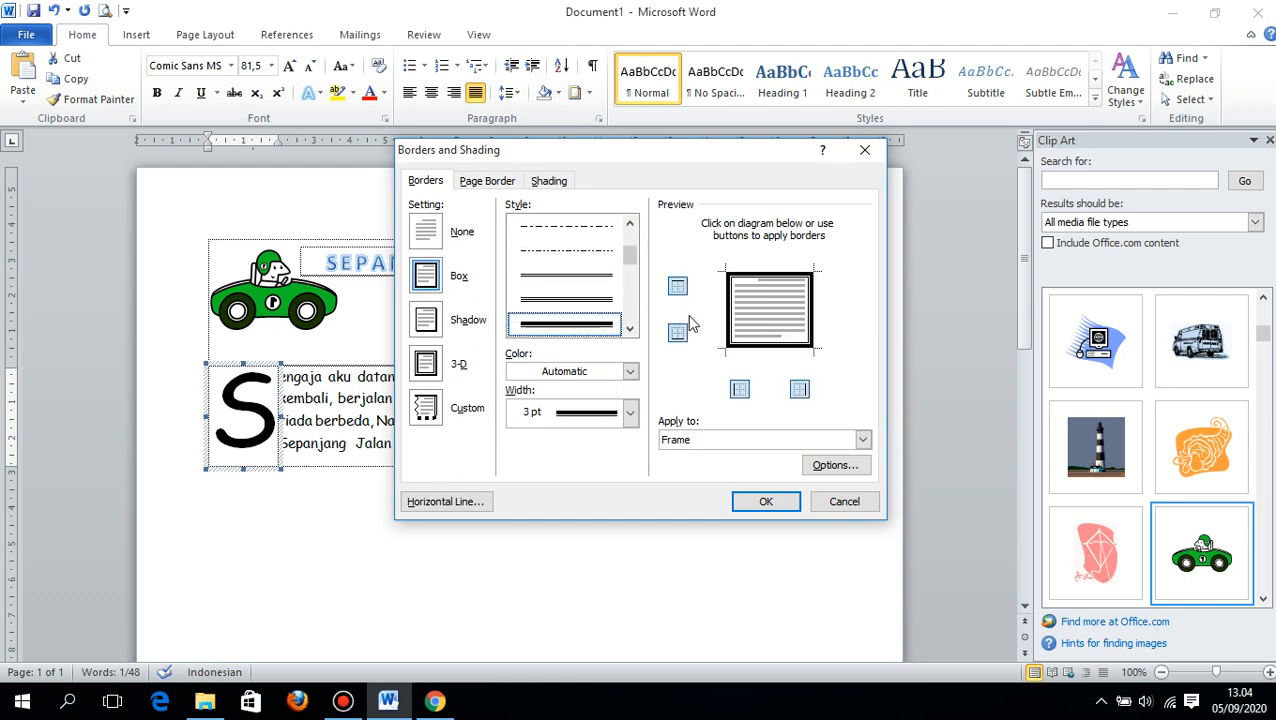
pyautogui.click(760, 499)
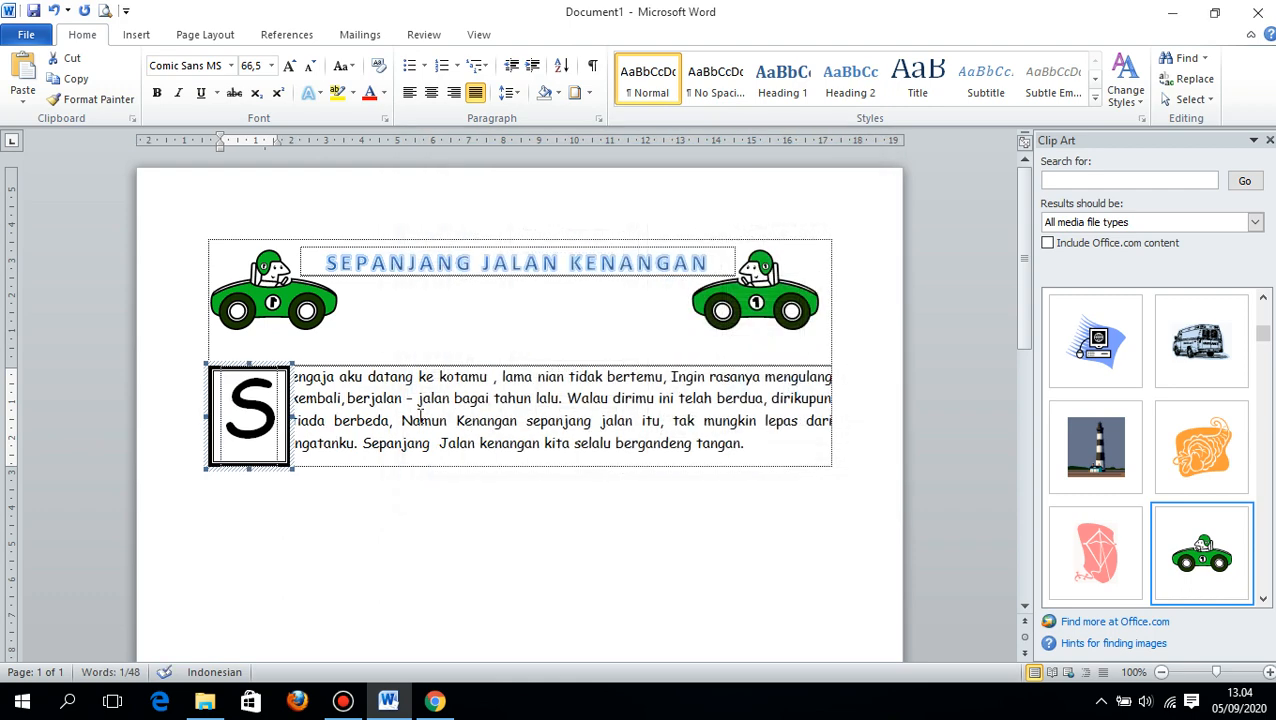
pyautogui.click(447, 417)
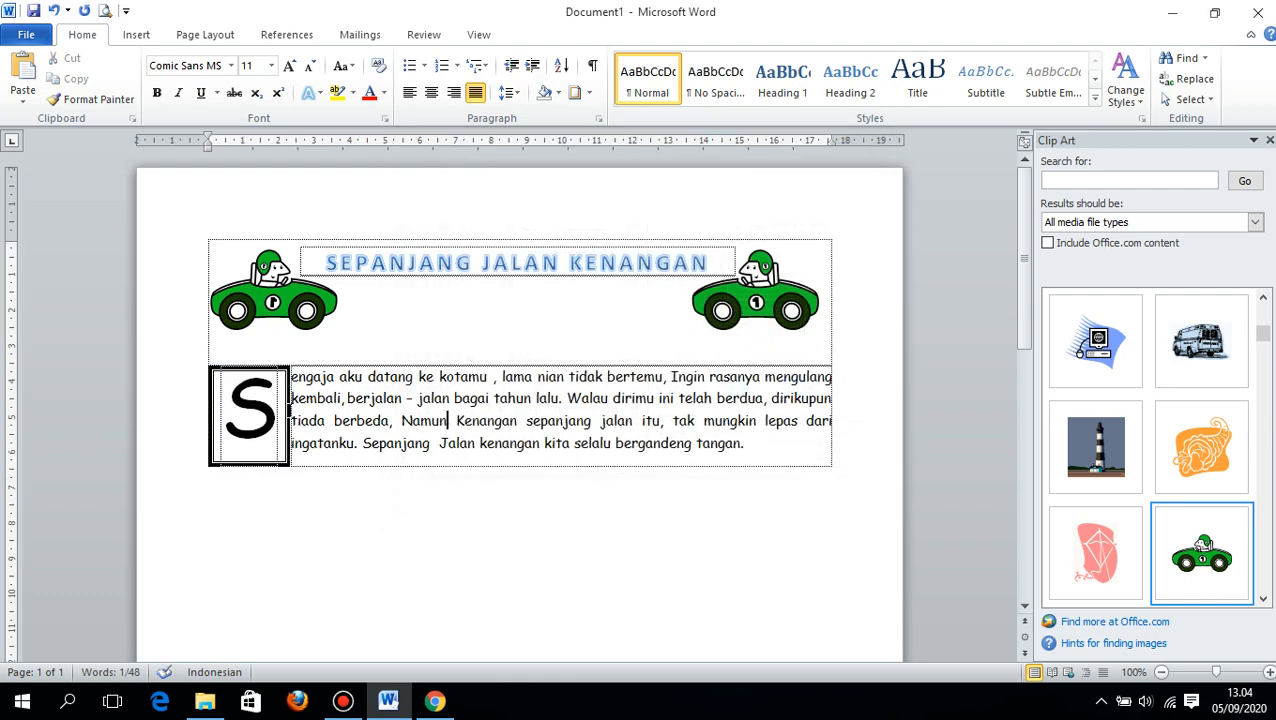
# - Increase the bordered drop cap's distance from the text to about 1 cm
pyautogui.click(284, 374)
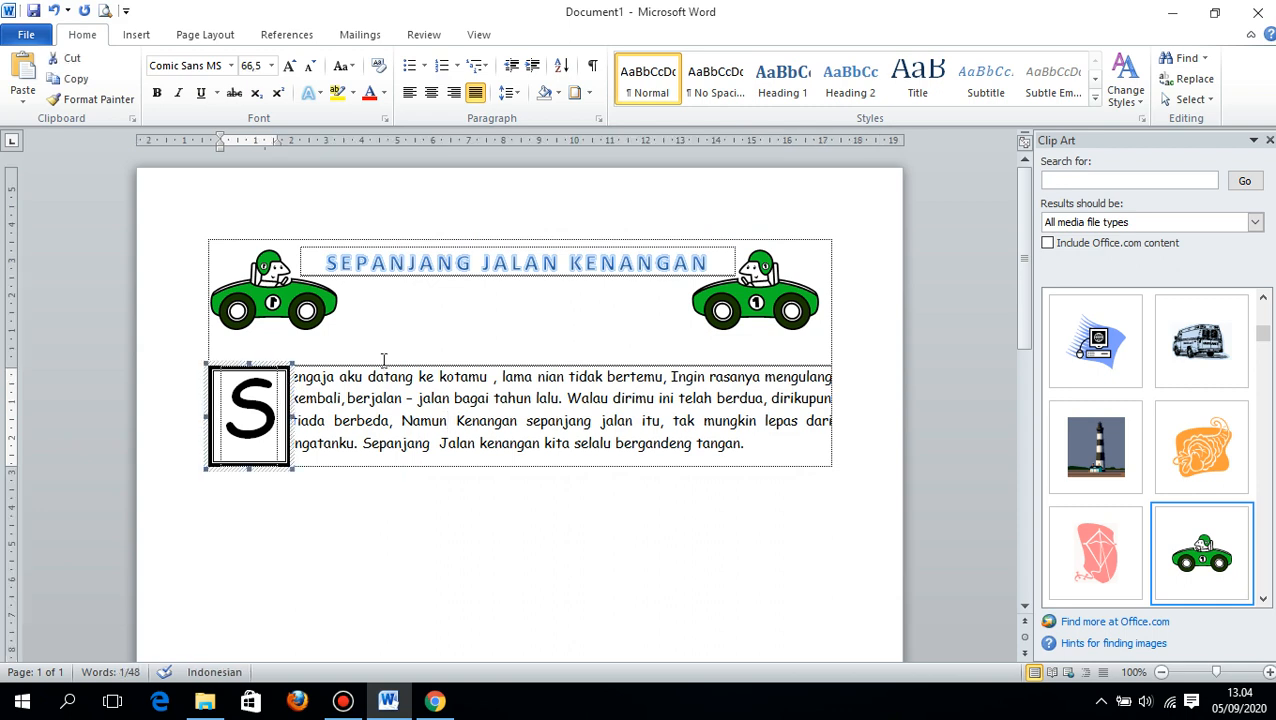
pyautogui.click(145, 34)
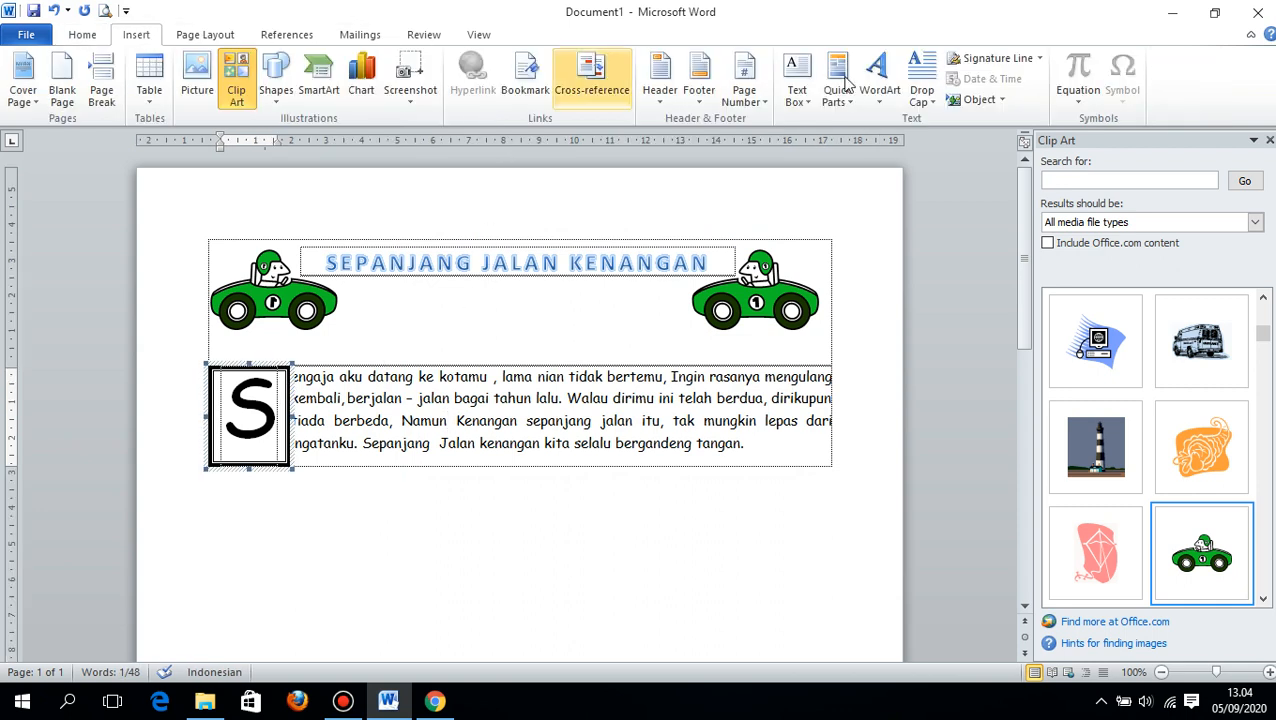
pyautogui.click(921, 80)
pyautogui.click(925, 246)
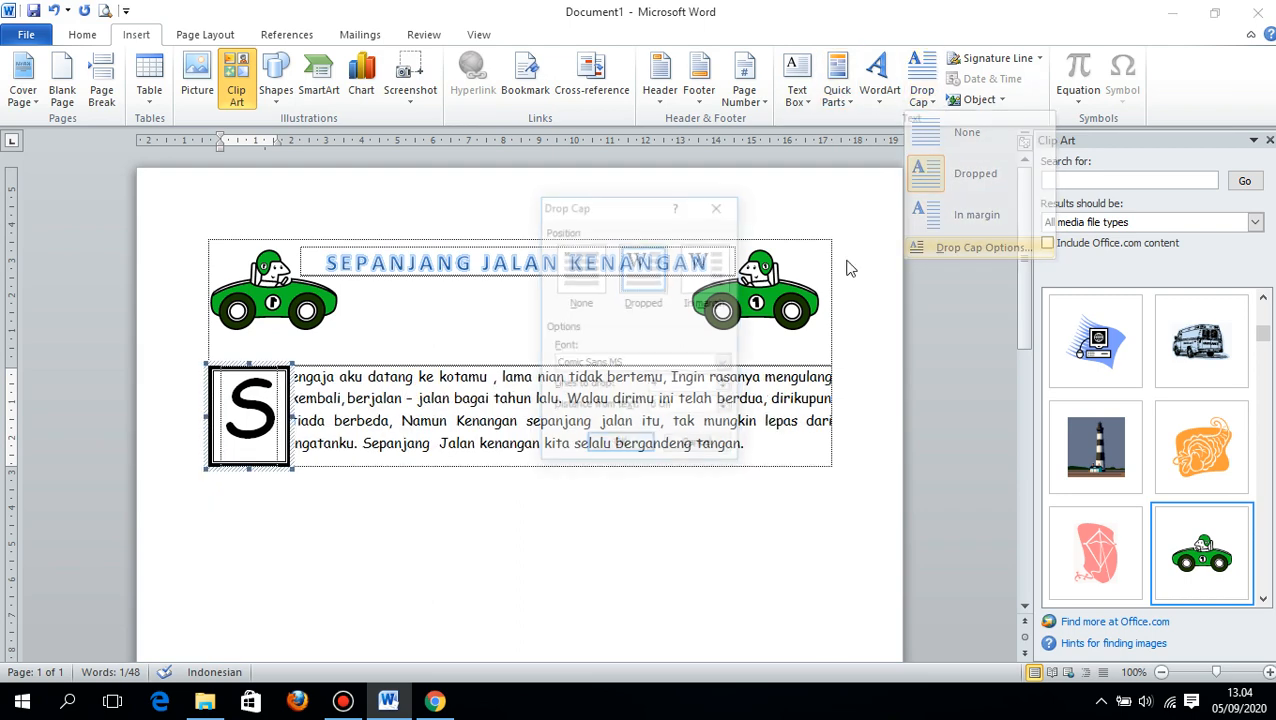
pyautogui.click(727, 404)
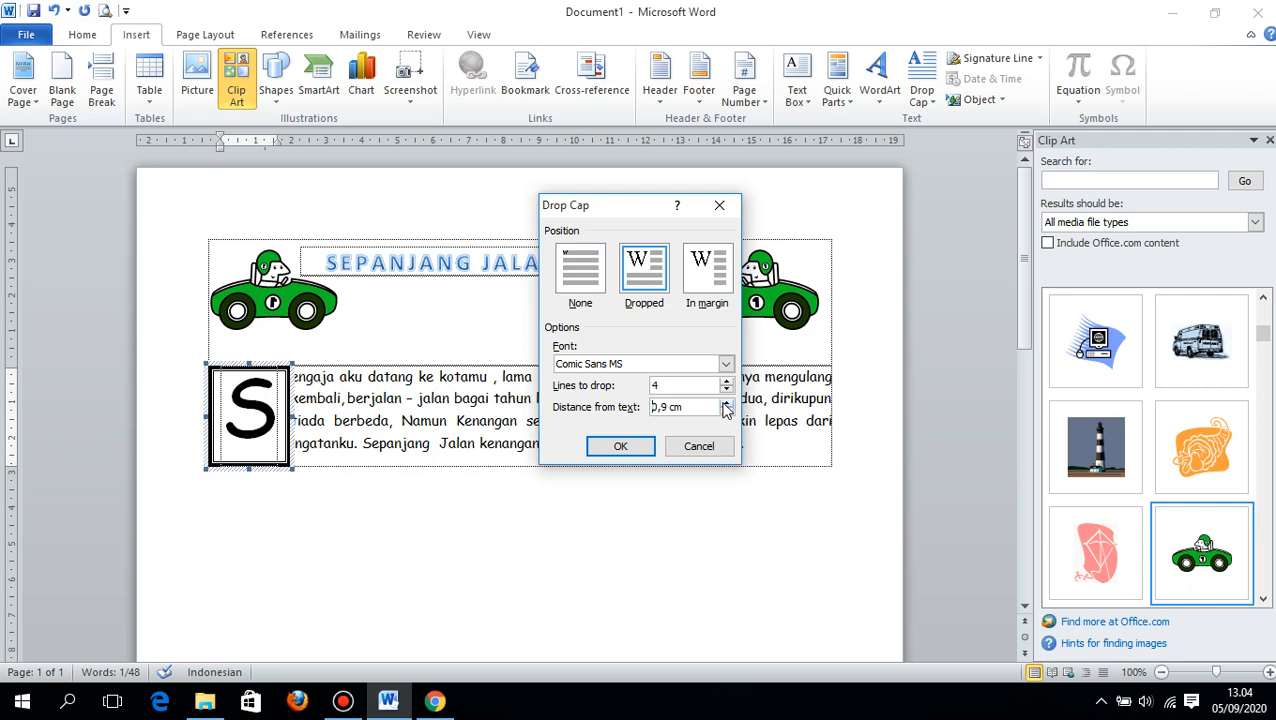
pyautogui.click(727, 404)
pyautogui.click(606, 447)
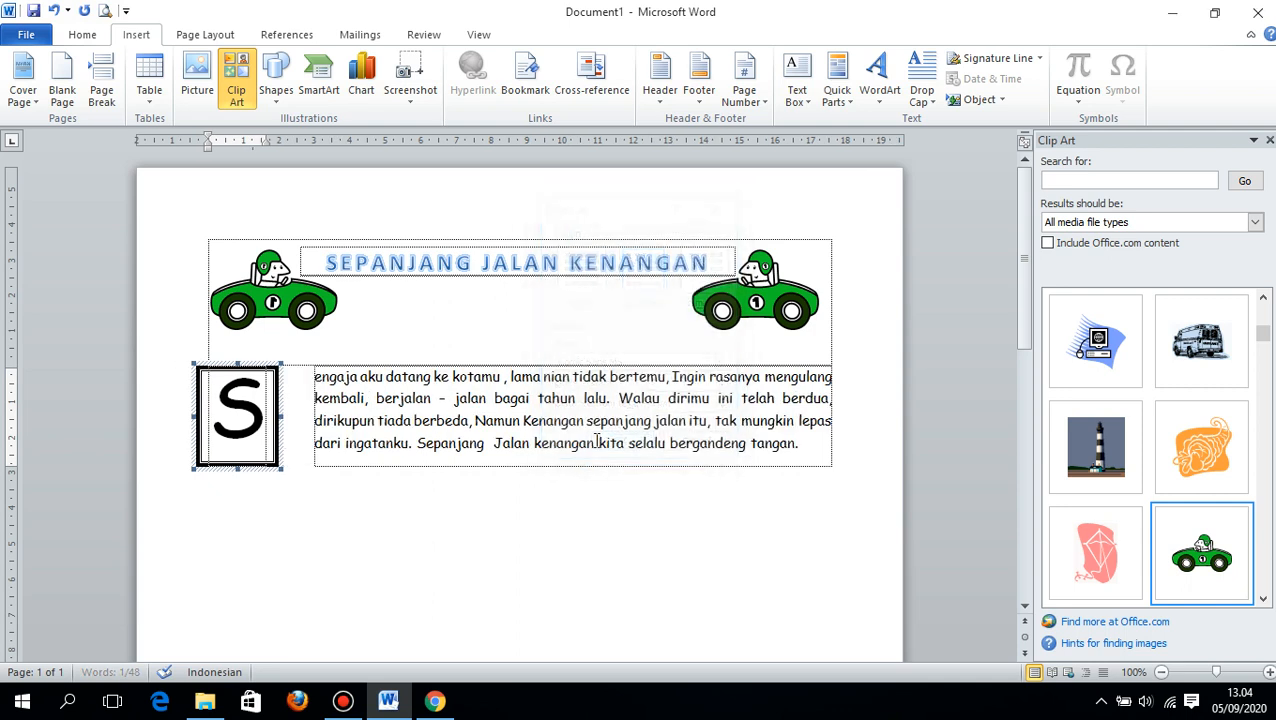
pyautogui.click(399, 430)
pyautogui.click(266, 425)
# - Add two new lines below the lyrics paragraph
pyautogui.click(521, 431)
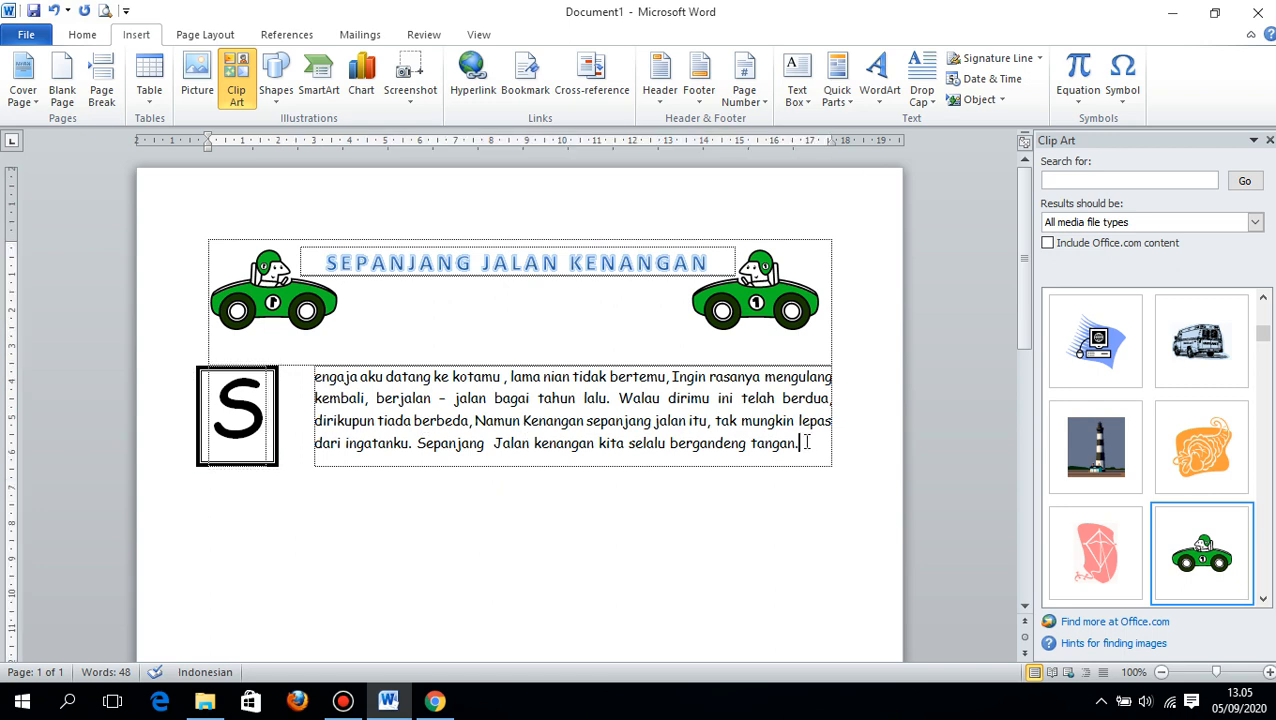
pyautogui.press('Return')
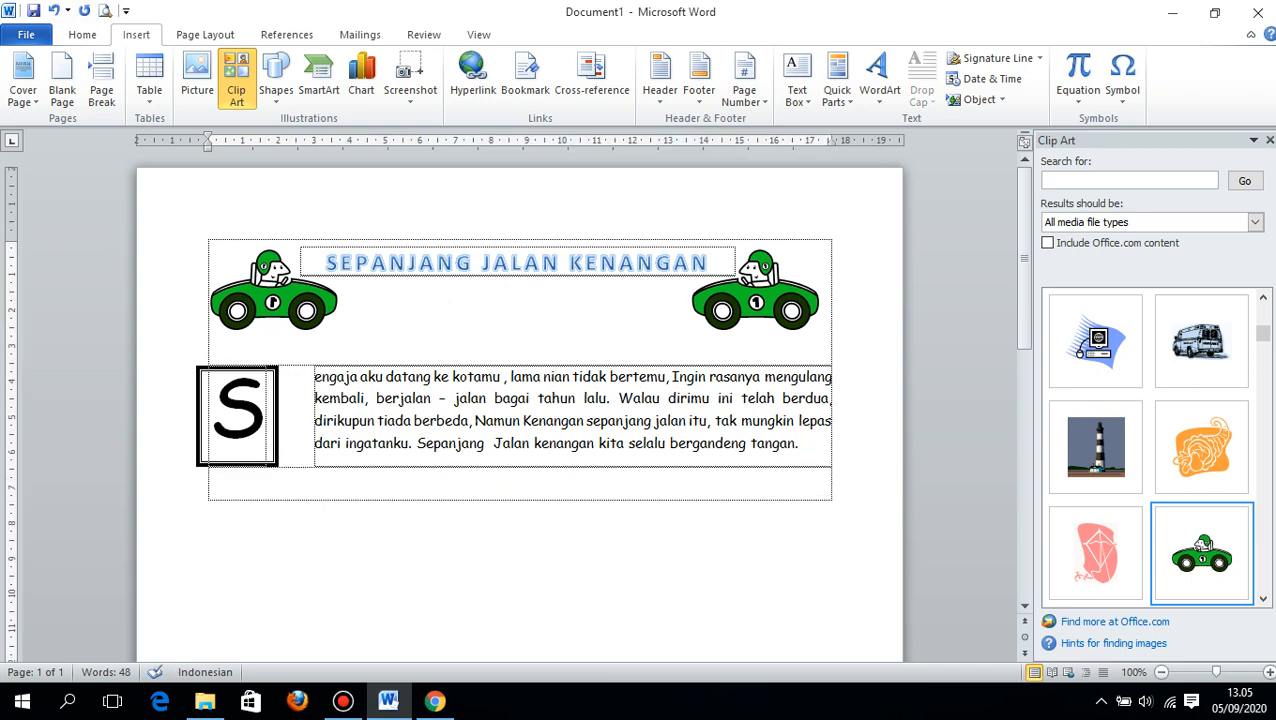
pyautogui.press('Return')
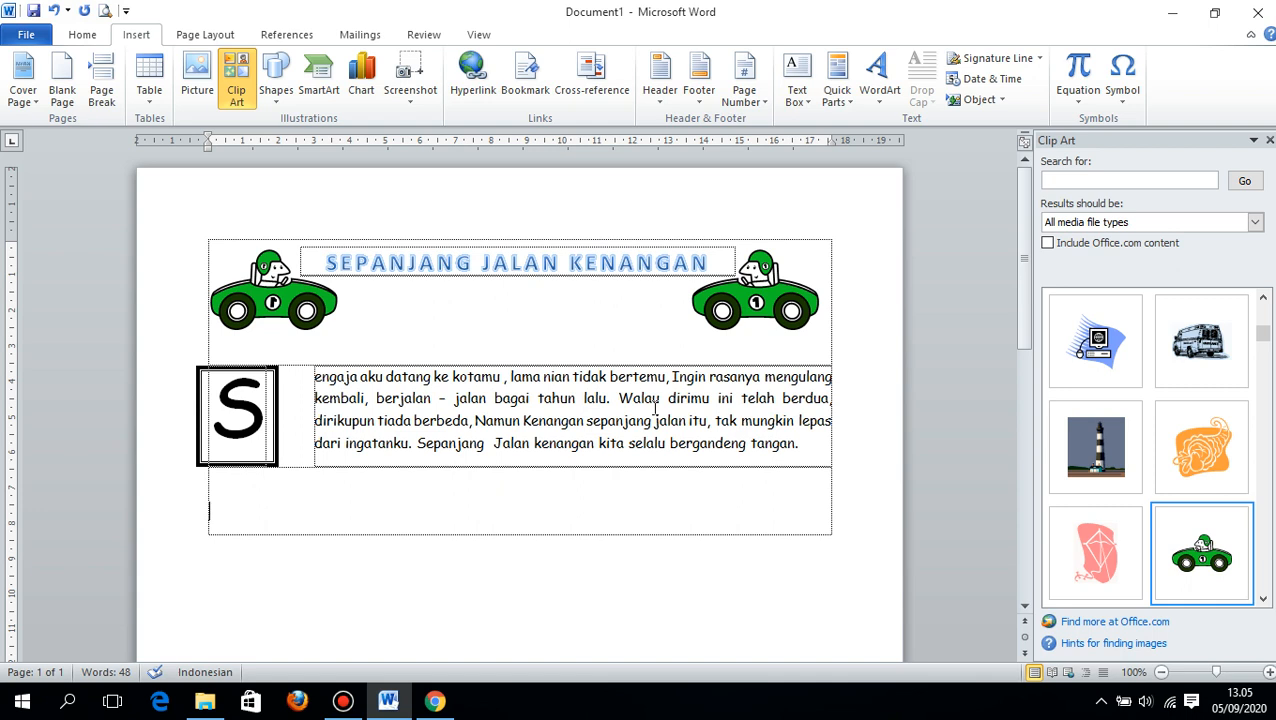
# - Start a second lyrics paragraph on the new line with "Sengaja aku dayang ke ko"
pyautogui.write('Sengaja aku d')
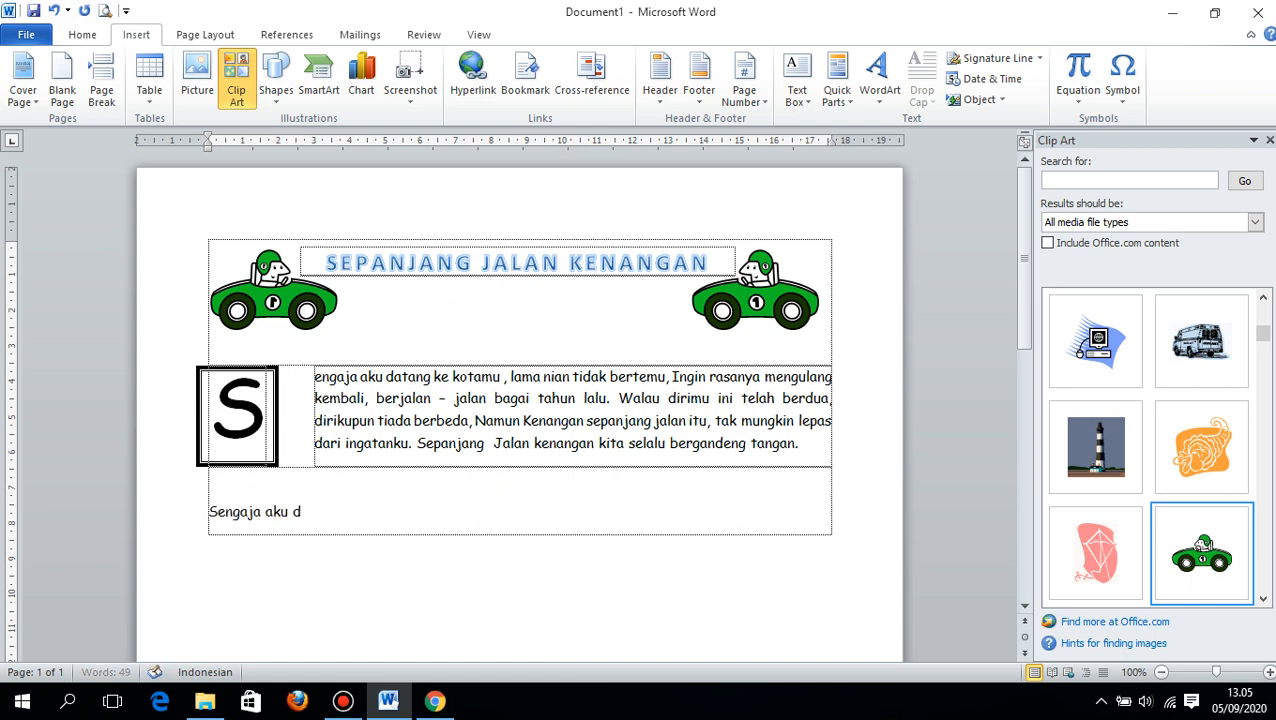
pyautogui.write('ayang ke ko')
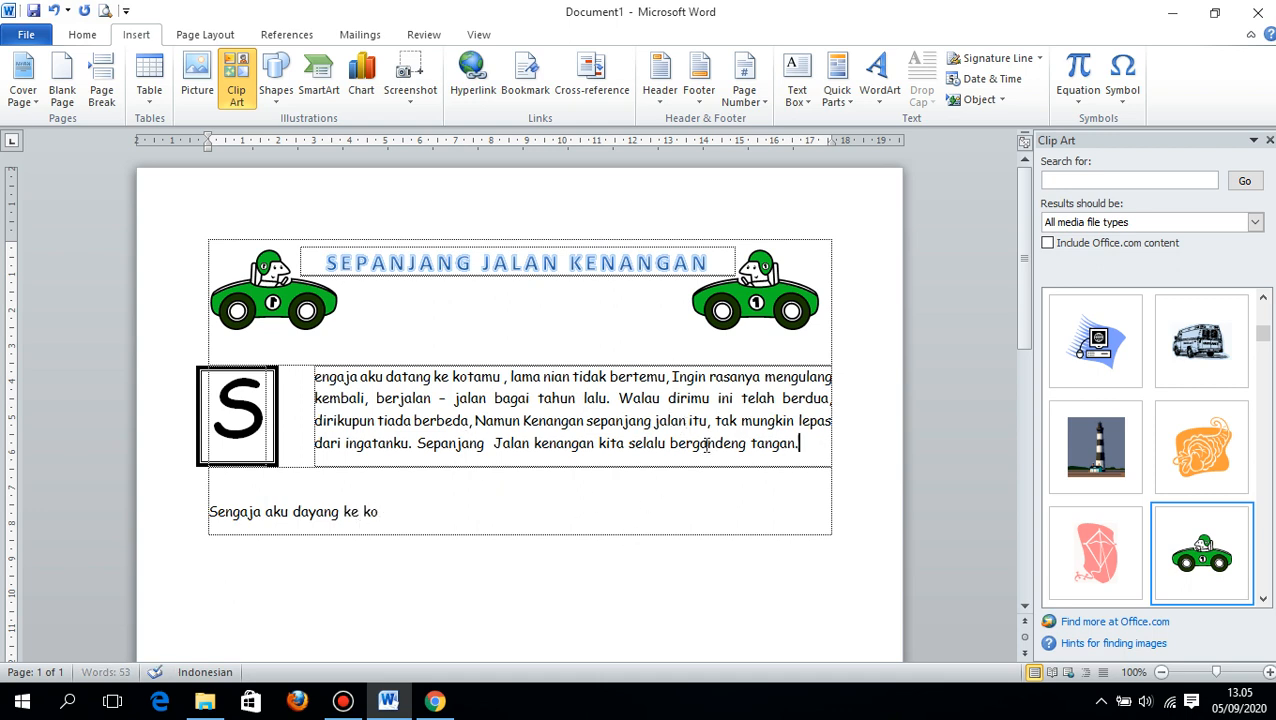
# - Replace the partly written line with a copy of the lyrics paragraph and complete its first word as "Sengaja"
pyautogui.moveTo(818, 449); pyautogui.dragTo(314, 377)
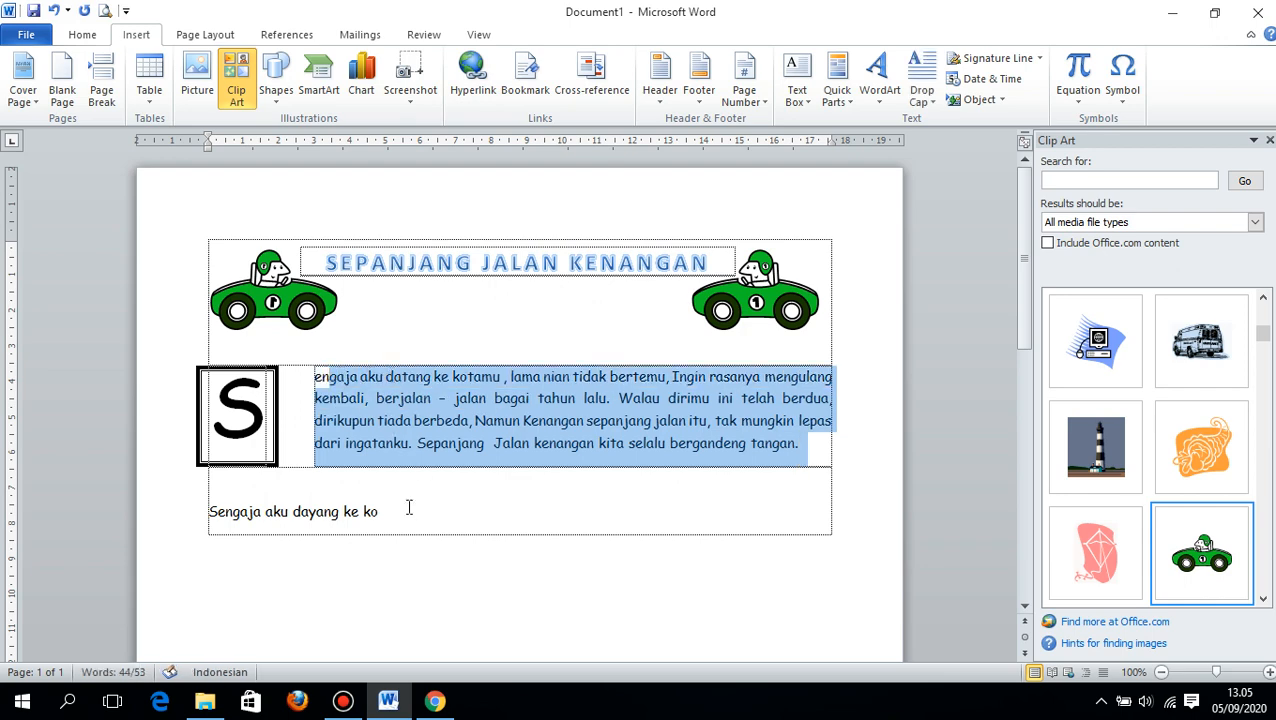
pyautogui.moveTo(407, 507); pyautogui.dragTo(176, 505)
pyautogui.write('engaja aku datang ke kotamu , lama nian tidak bertemu, Ingin rasanya mengulang kembali, berjalan - jalan bagai tahun lalu. Walau dirimu ini telah berdua, dirikupun tiada berbeda, Namun Kenangan sepanjang jalan itu, tak mungkin lepas dari ingatanku. Sepanjang  Jalan kenangan kita selalu bergandeng tangan.')
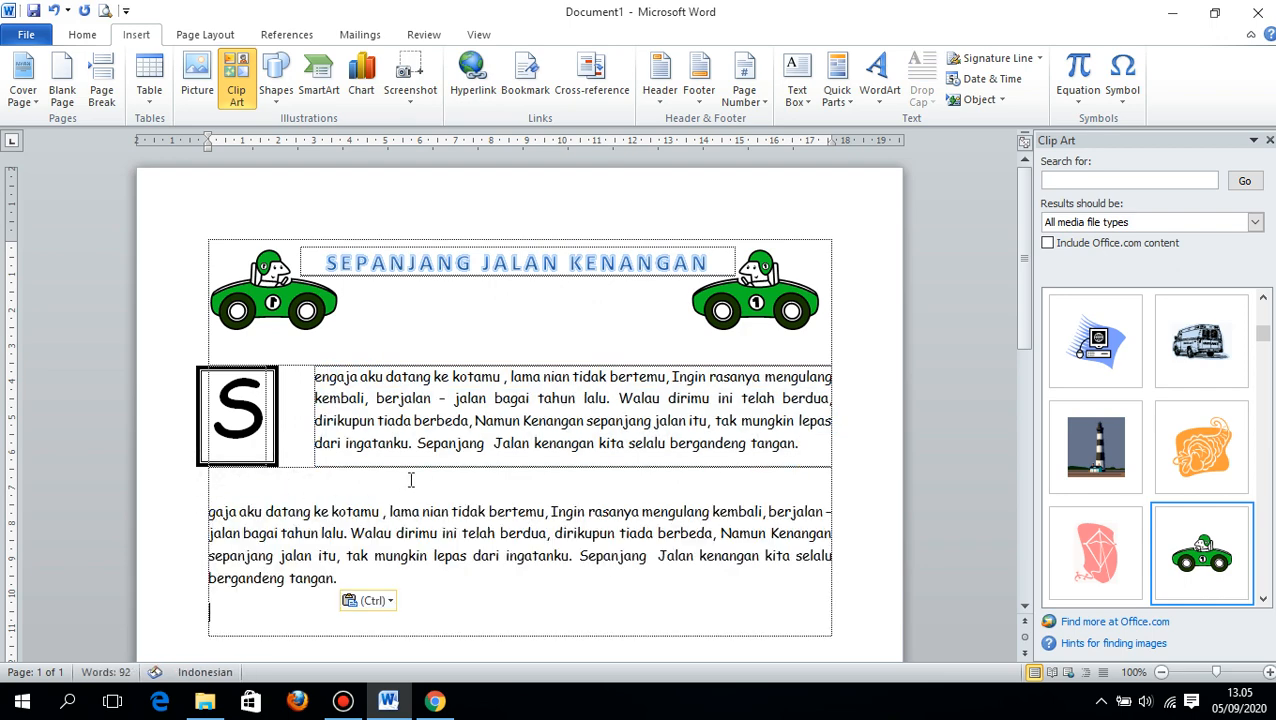
pyautogui.click(210, 511)
pyautogui.write('Sen')
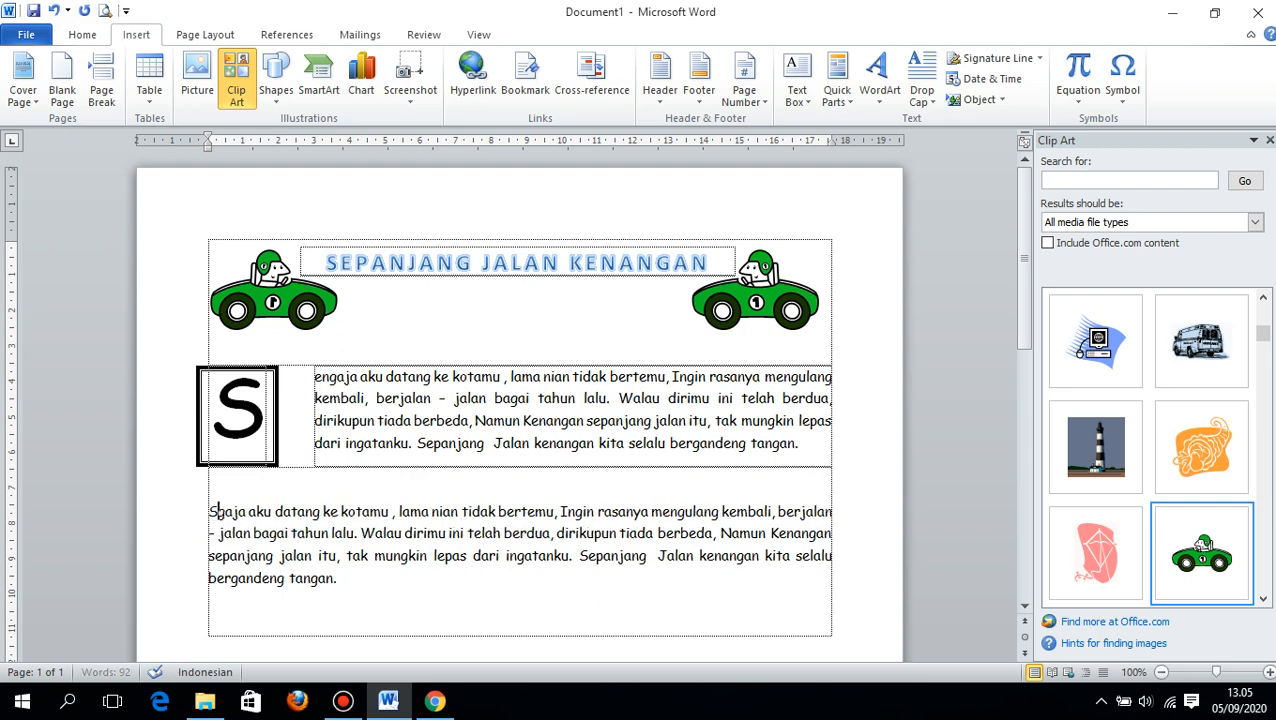
pyautogui.press('BackSpace')
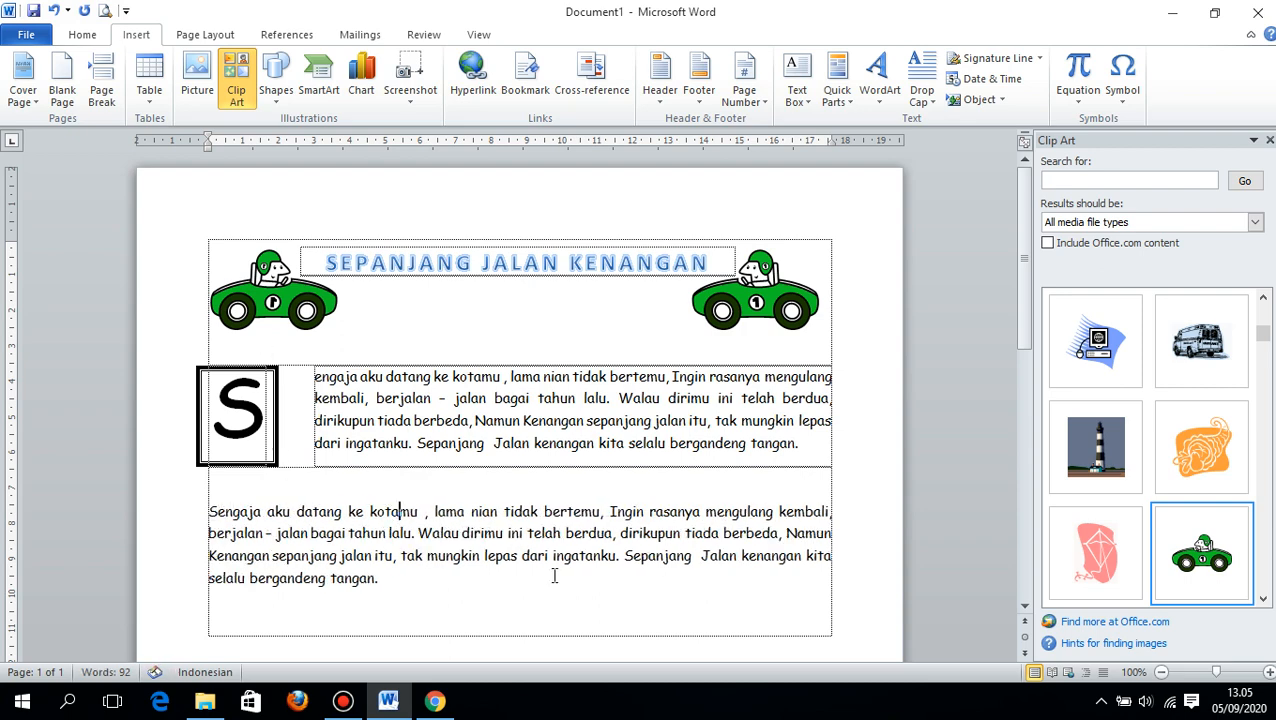
pyautogui.click(448, 588)
# - Try a layout of two equal columns with 1,25 cm spacing applied to the whole document
pyautogui.moveTo(209, 512); pyautogui.dragTo(381, 579)
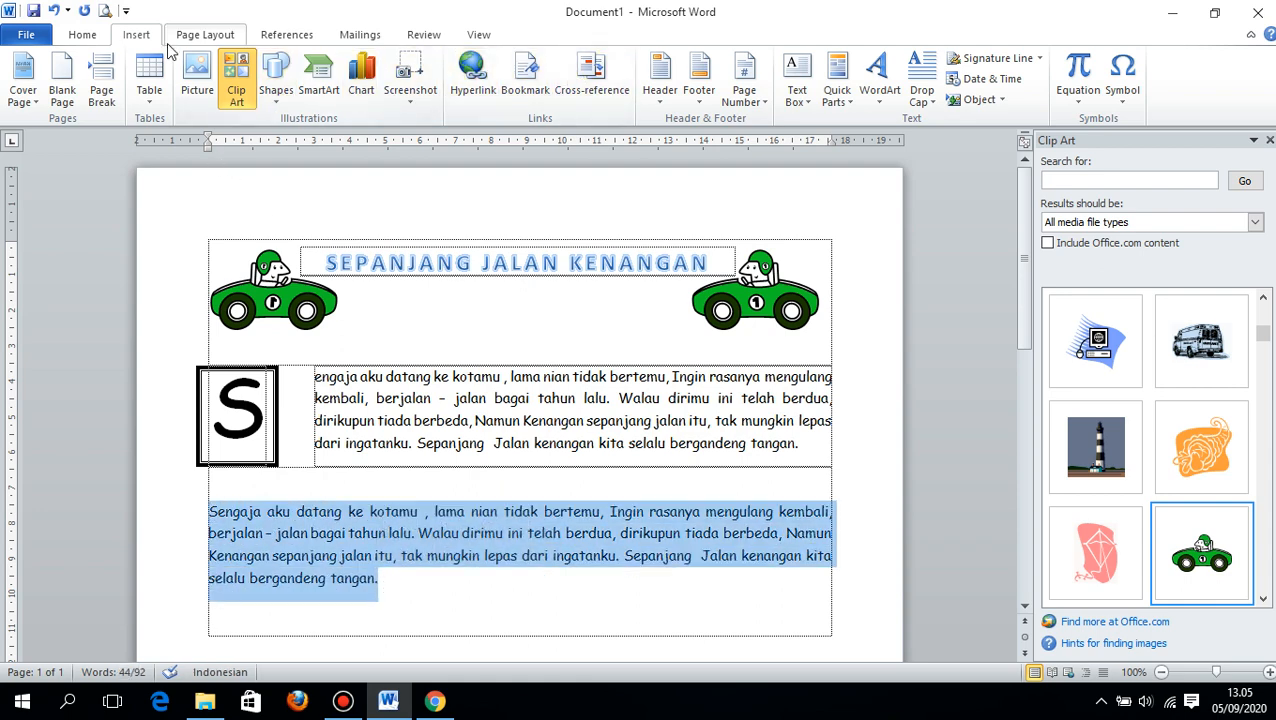
pyautogui.click(205, 34)
pyautogui.click(284, 90)
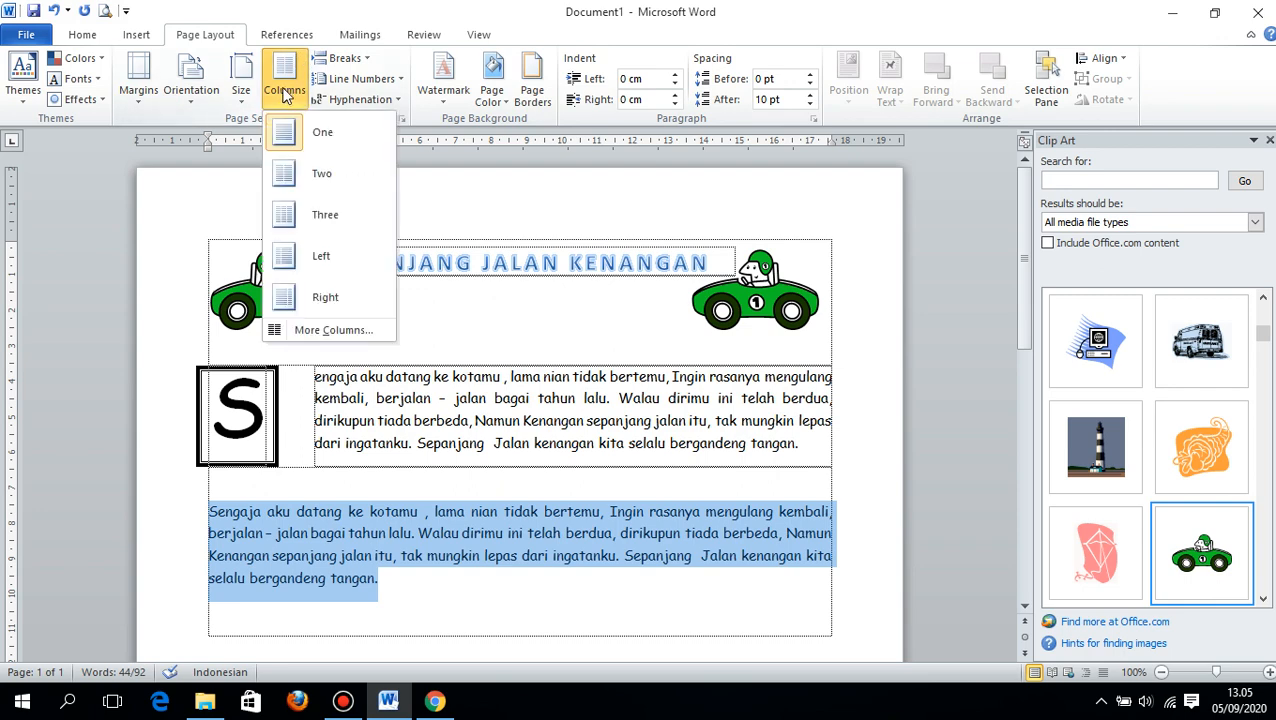
pyautogui.click(310, 330)
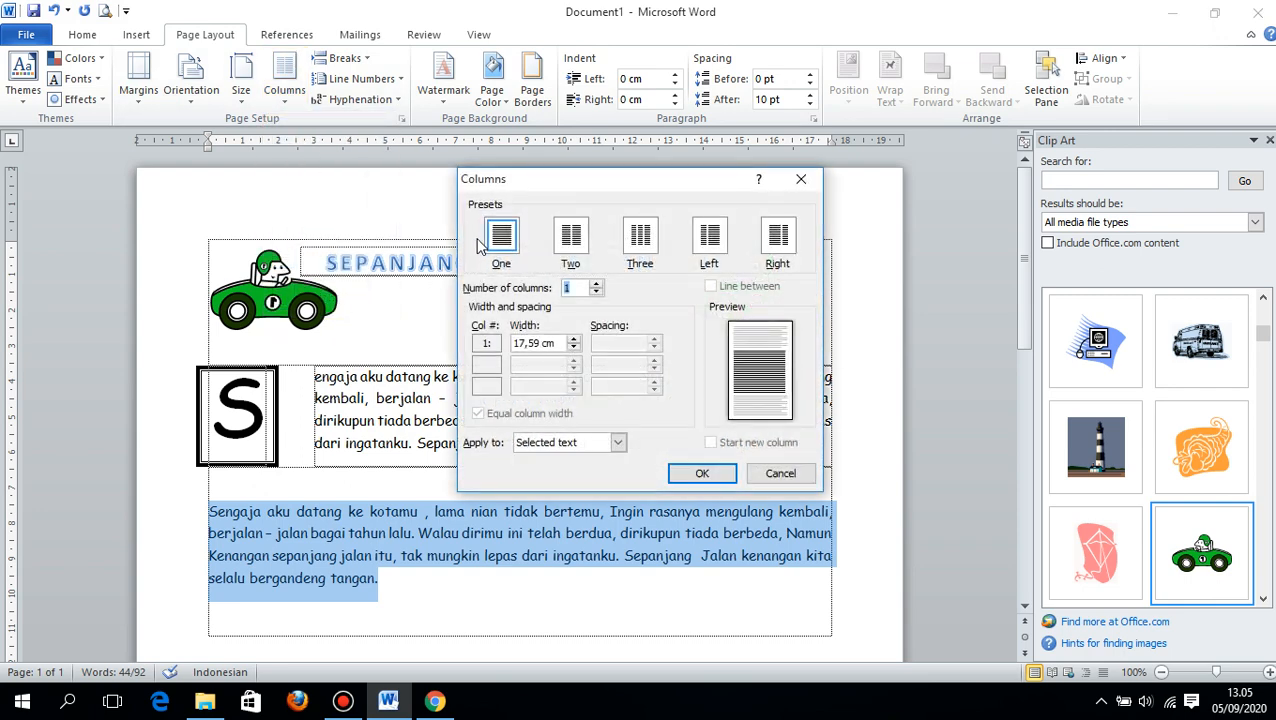
pyautogui.click(580, 246)
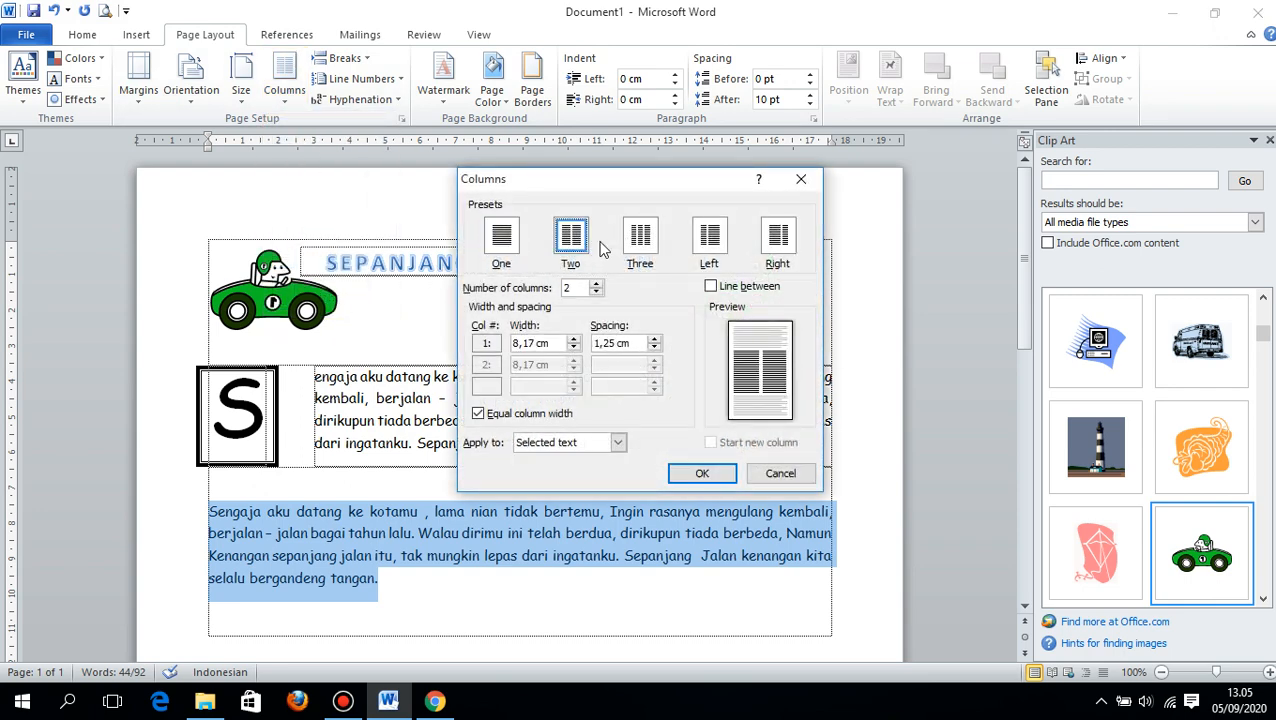
pyautogui.click(617, 442)
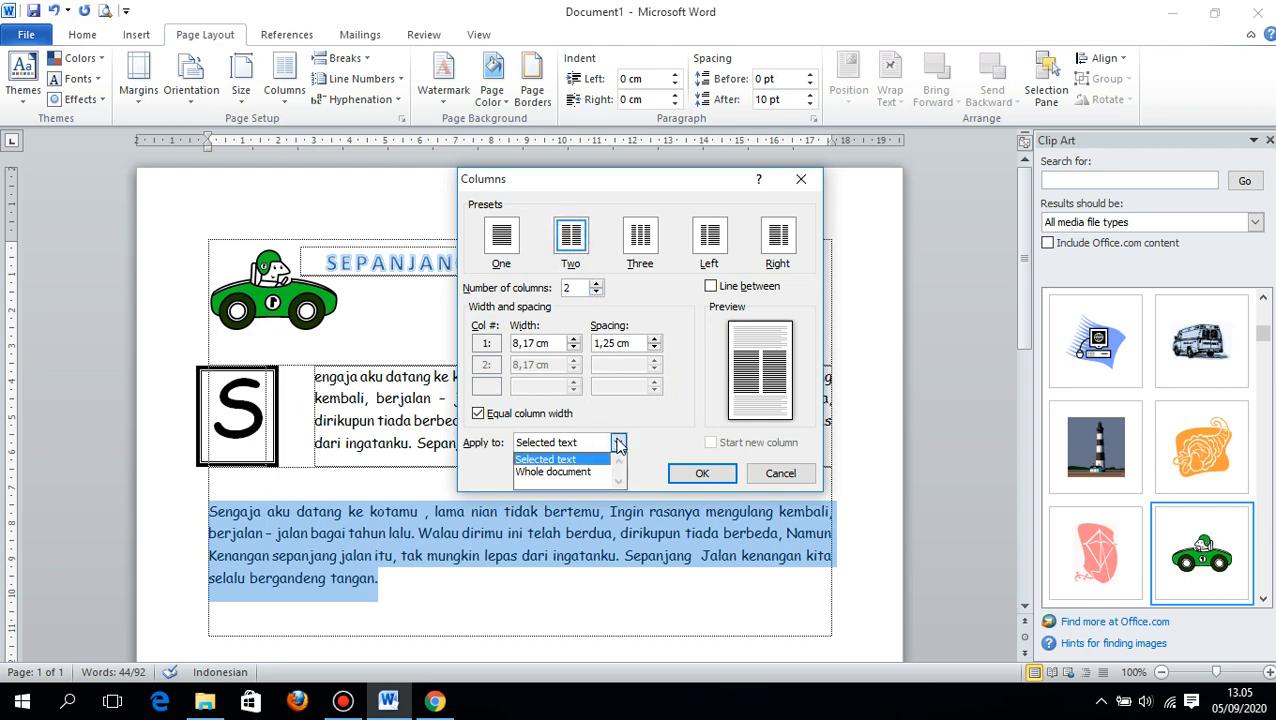
pyautogui.click(575, 474)
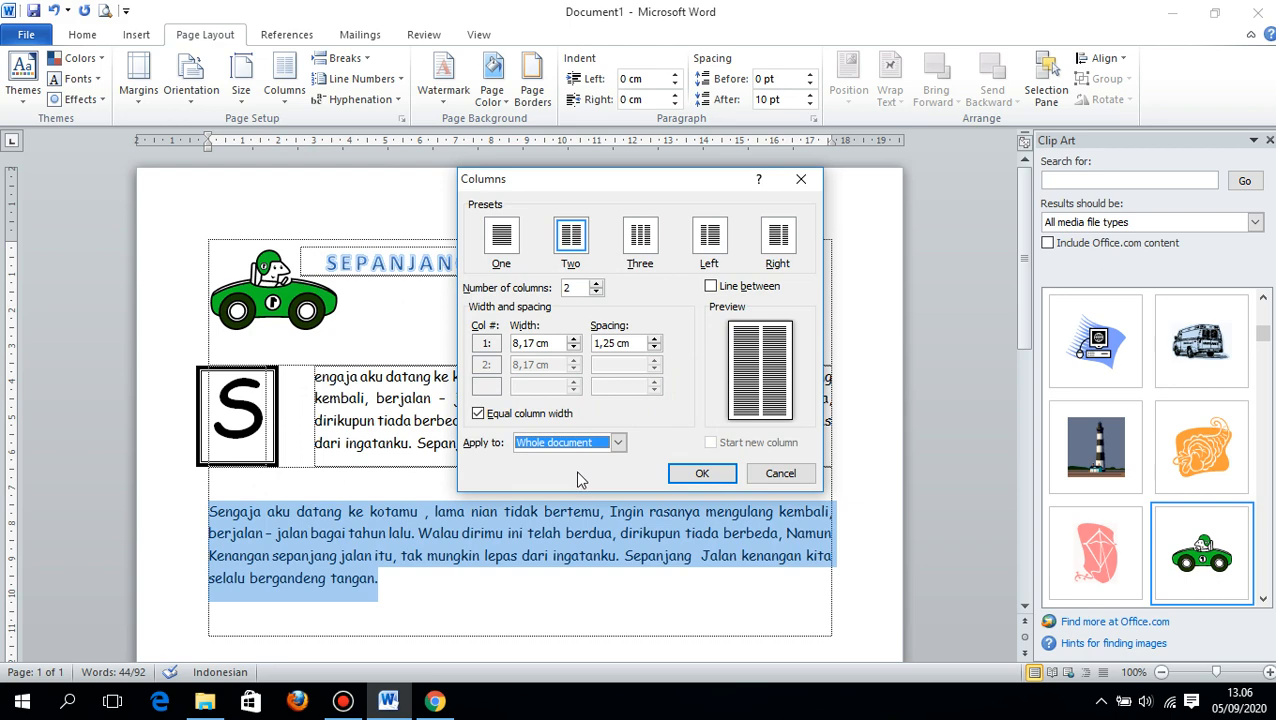
pyautogui.click(702, 473)
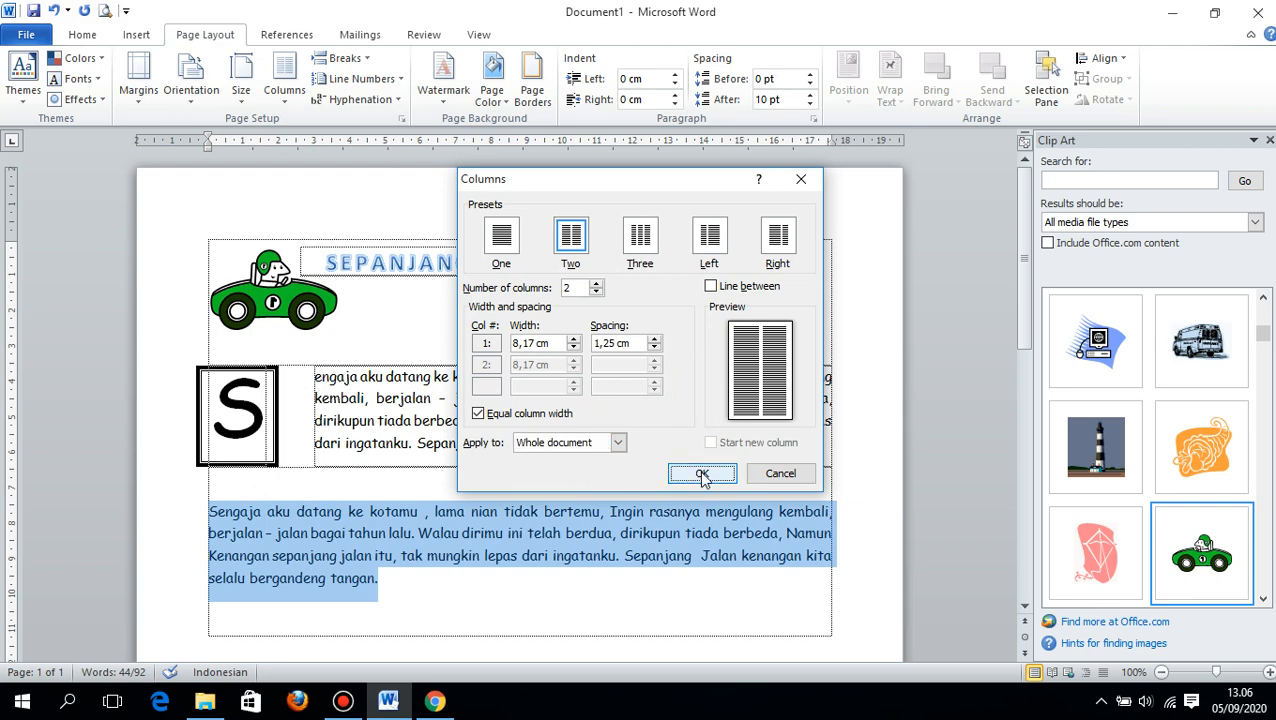
pyautogui.scroll(-6, 500, 360)
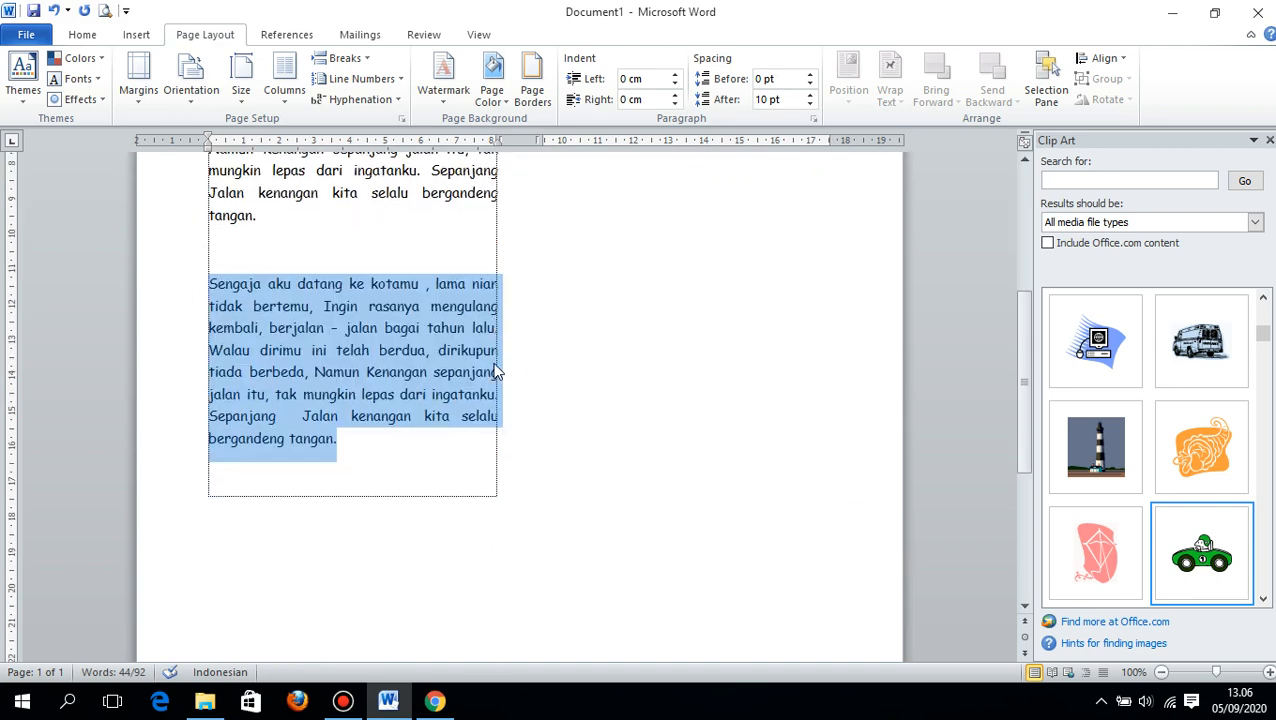
pyautogui.scroll(1, 497, 358)
pyautogui.scroll(5, 494, 360)
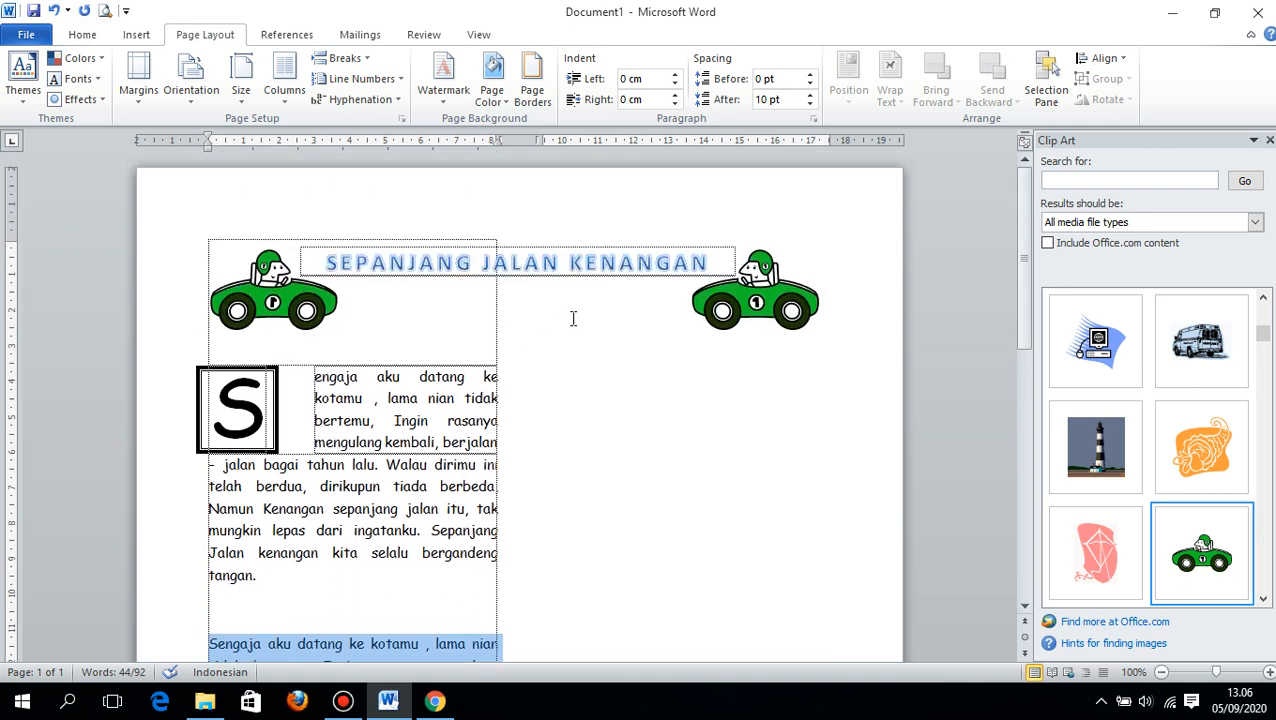
# - Try the two-column layout on only the selected second lyrics paragraph, and undo the column changes
pyautogui.click(292, 92)
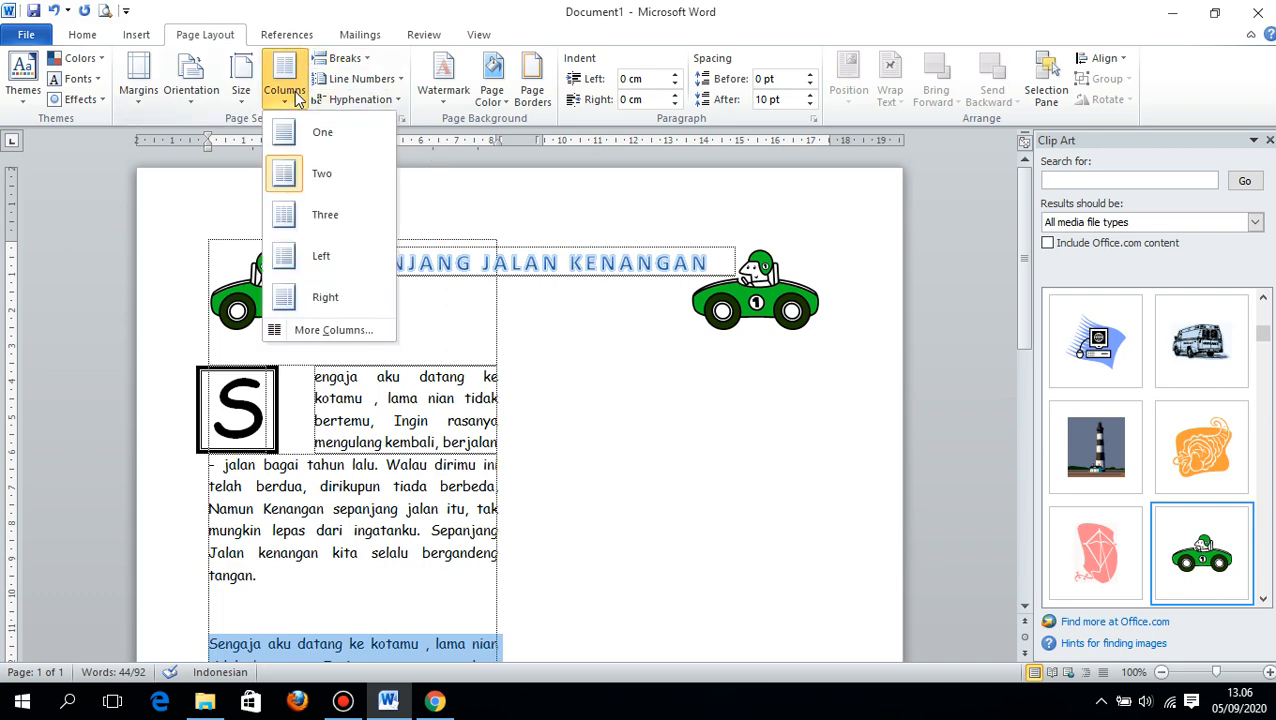
pyautogui.click(320, 329)
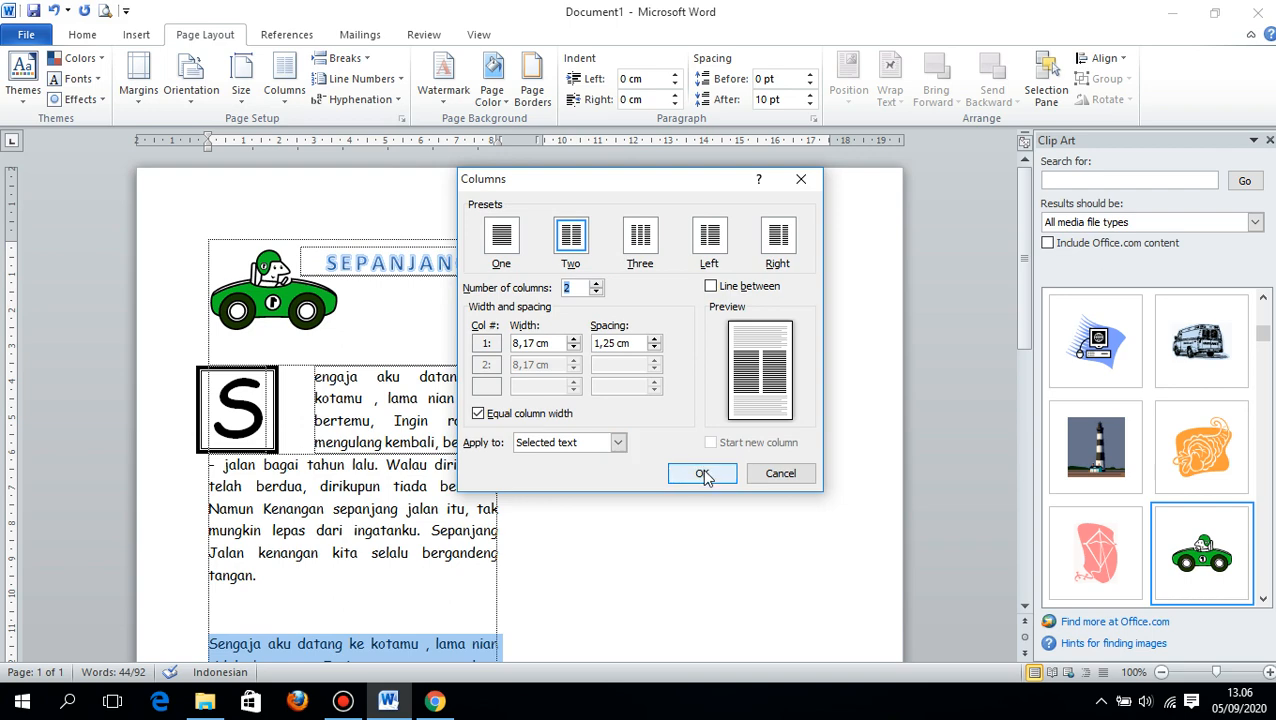
pyautogui.click(703, 474)
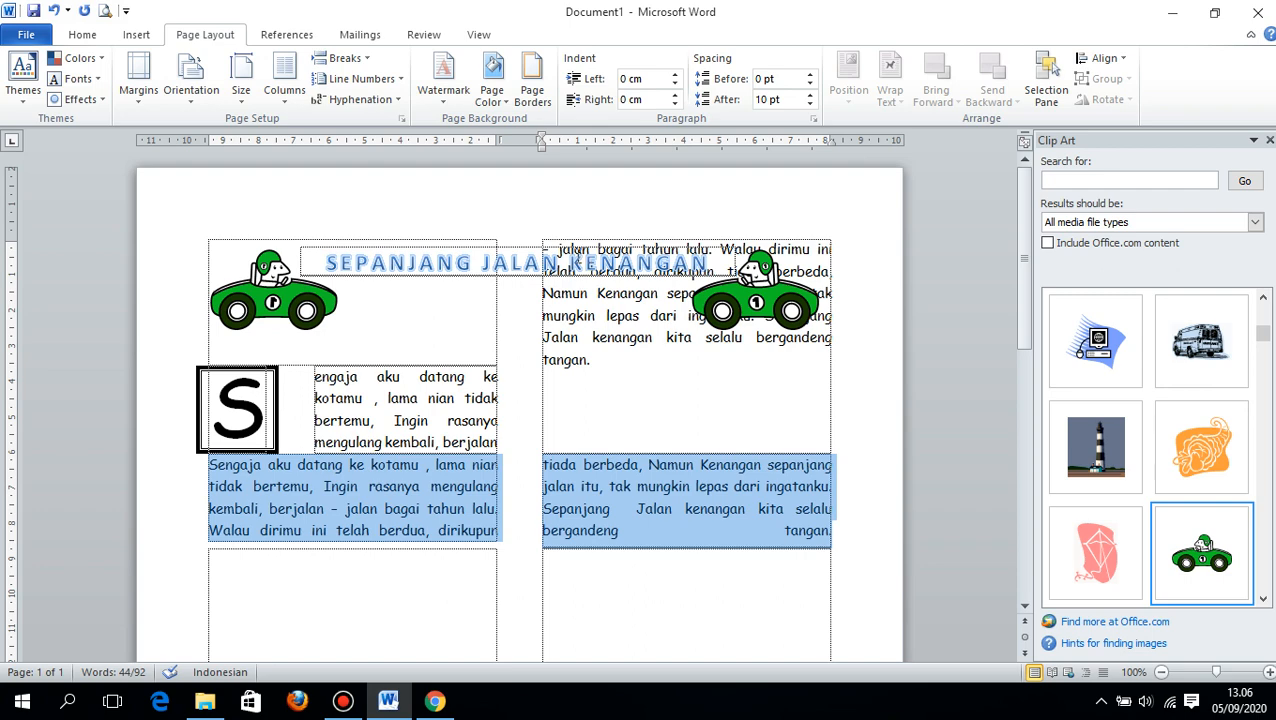
pyautogui.hotkey('ctrl', 'z')
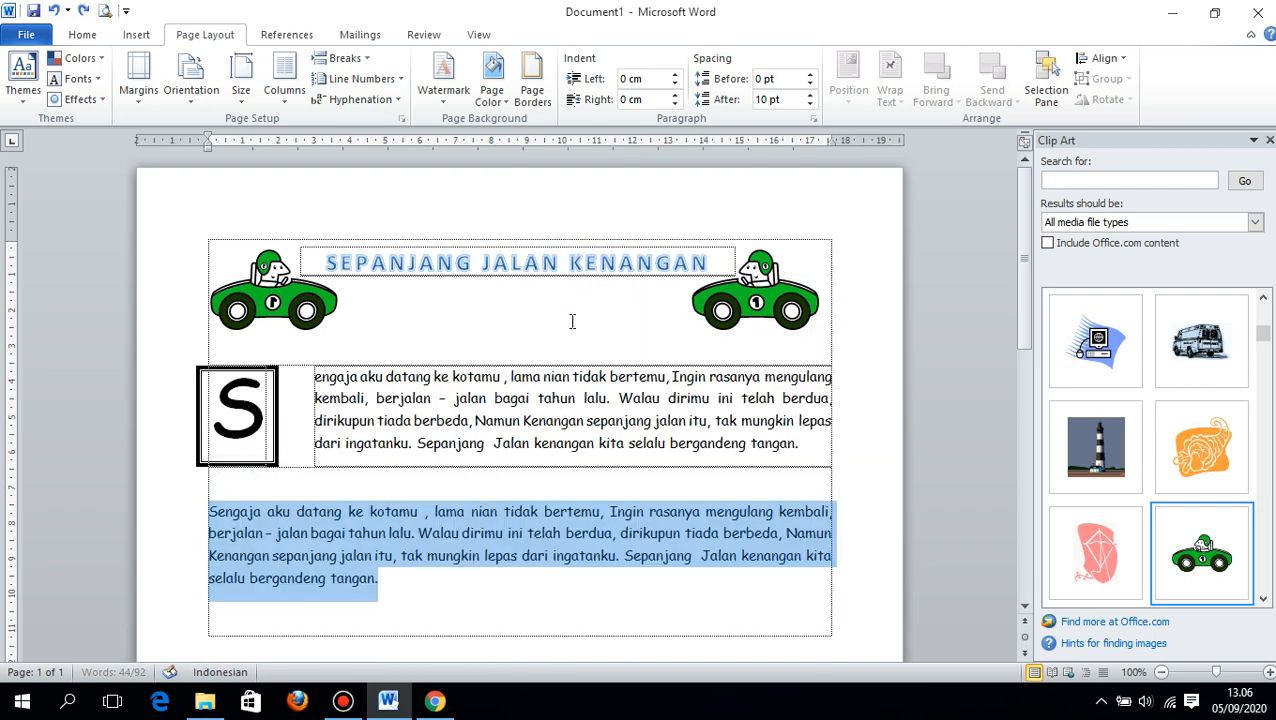
pyautogui.click(514, 488)
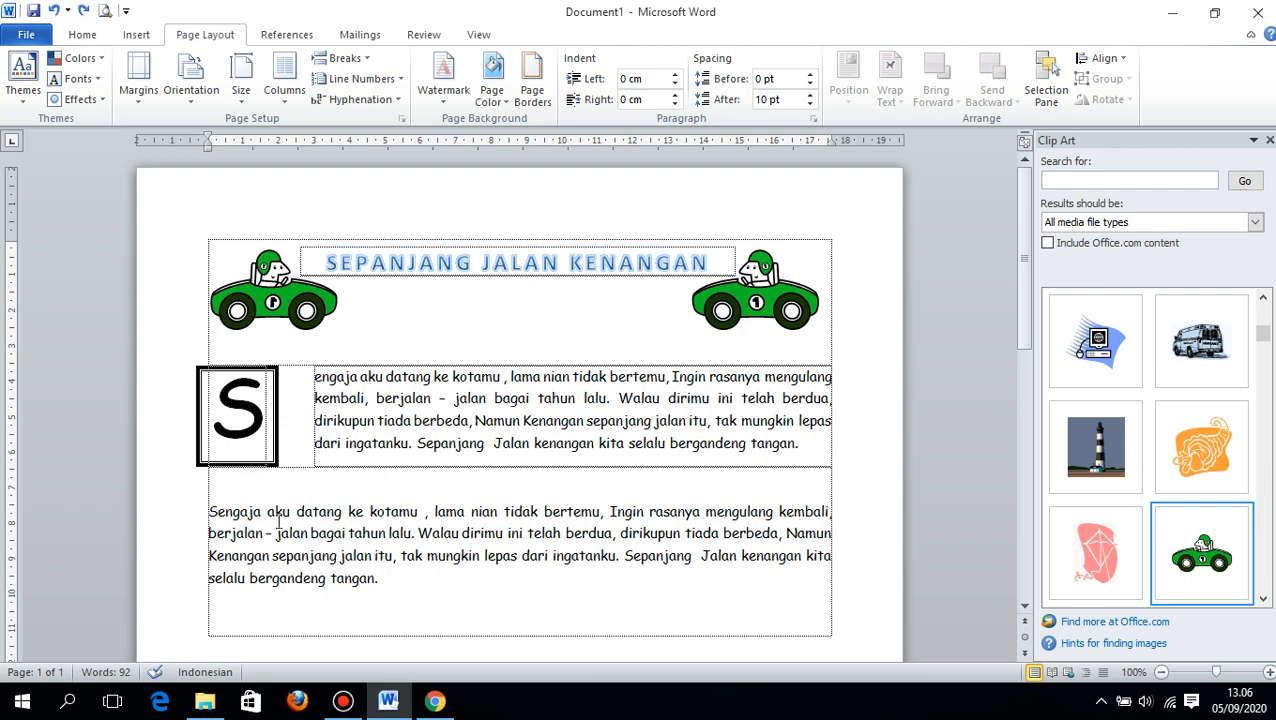
# - Split only the second lyrics paragraph into two equal columns, applying the layout to the selected text
pyautogui.moveTo(210, 515); pyautogui.dragTo(381, 577)
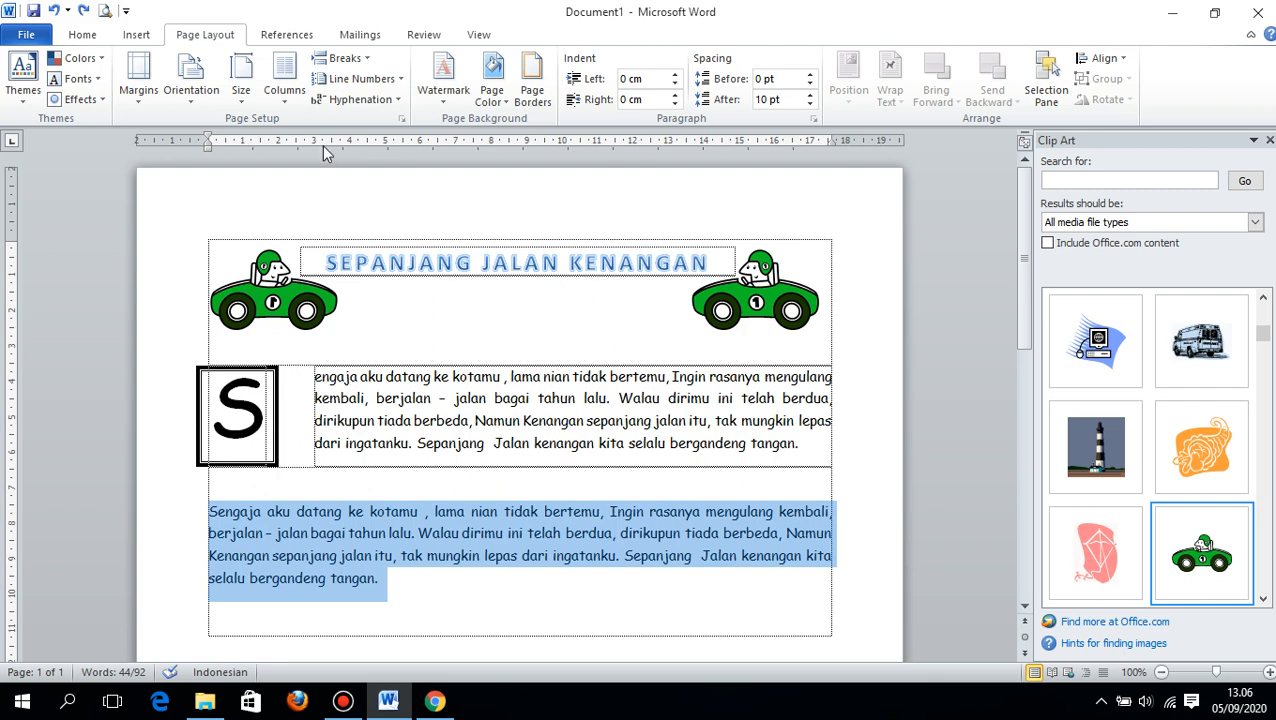
pyautogui.click(286, 86)
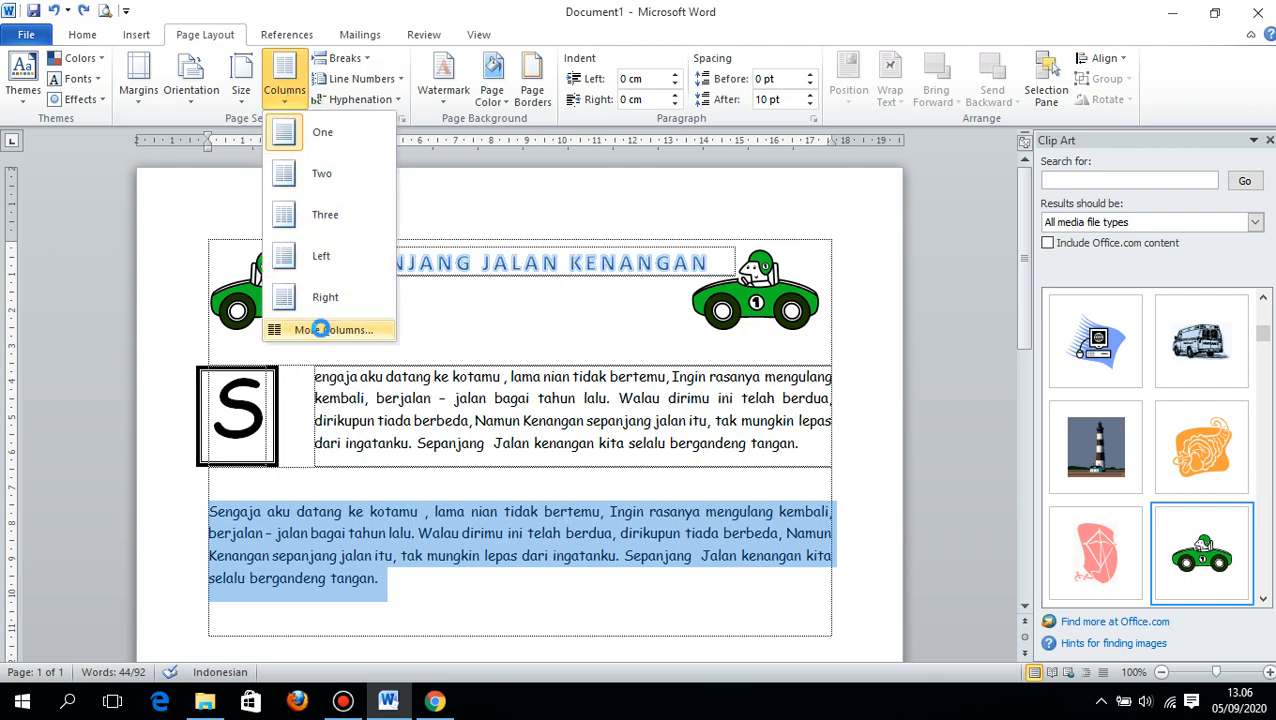
pyautogui.click(319, 329)
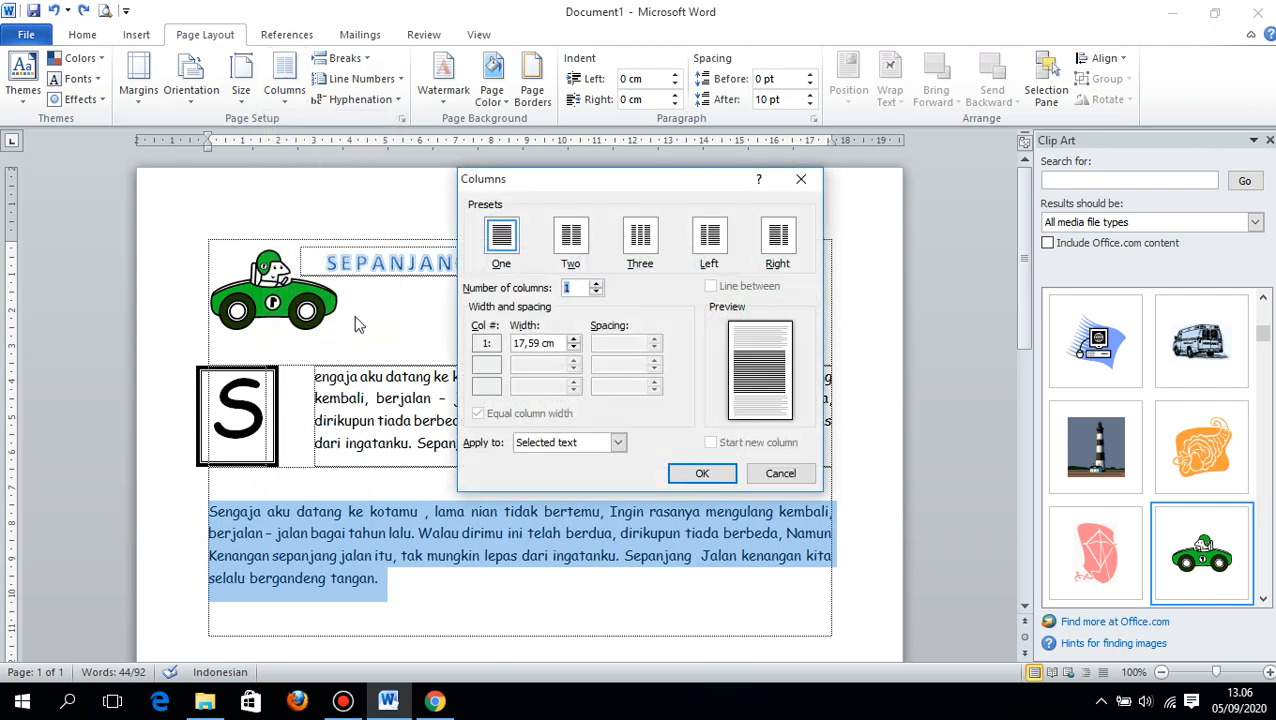
pyautogui.click(570, 240)
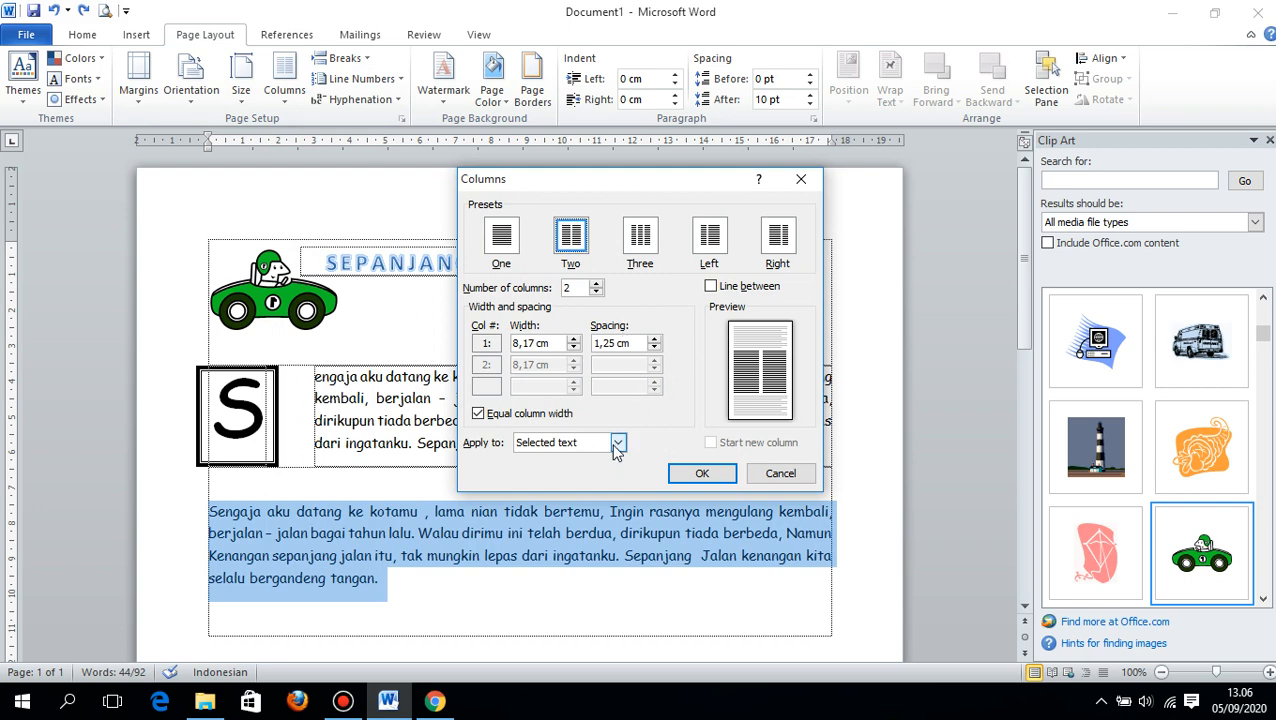
pyautogui.click(617, 443)
pyautogui.click(560, 459)
pyautogui.click(702, 473)
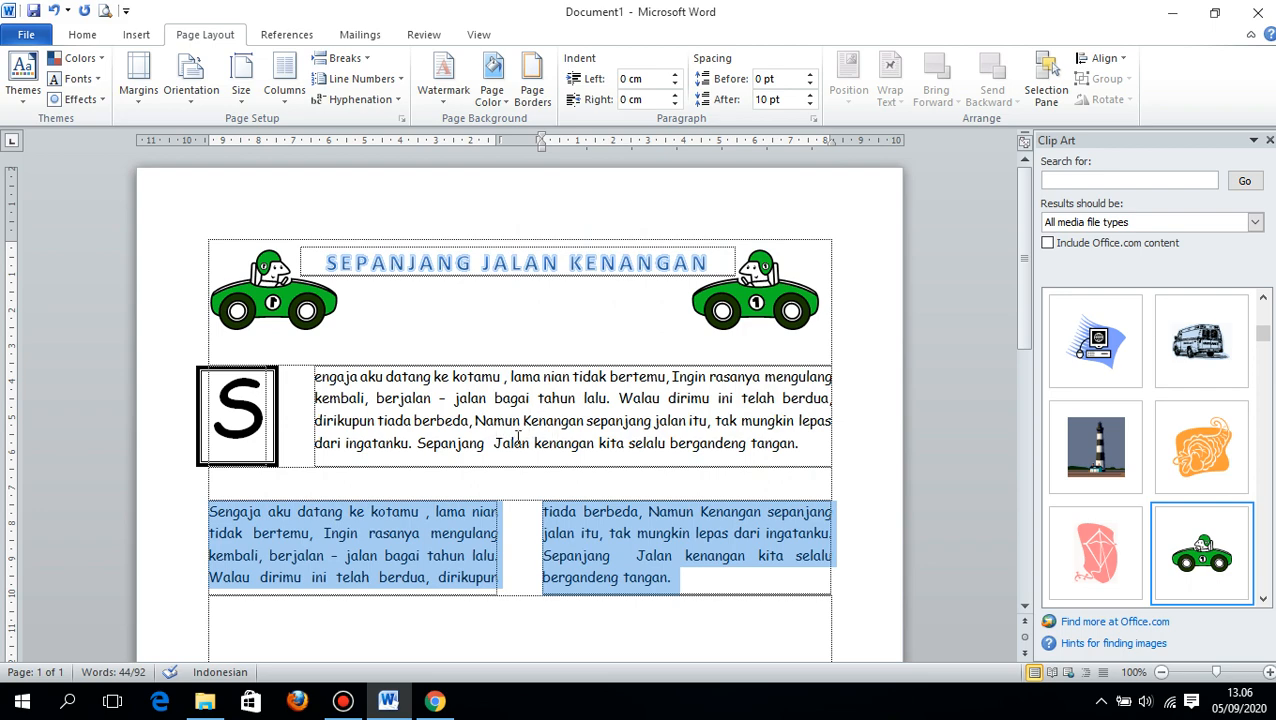
pyautogui.scroll(-1, 497, 452)
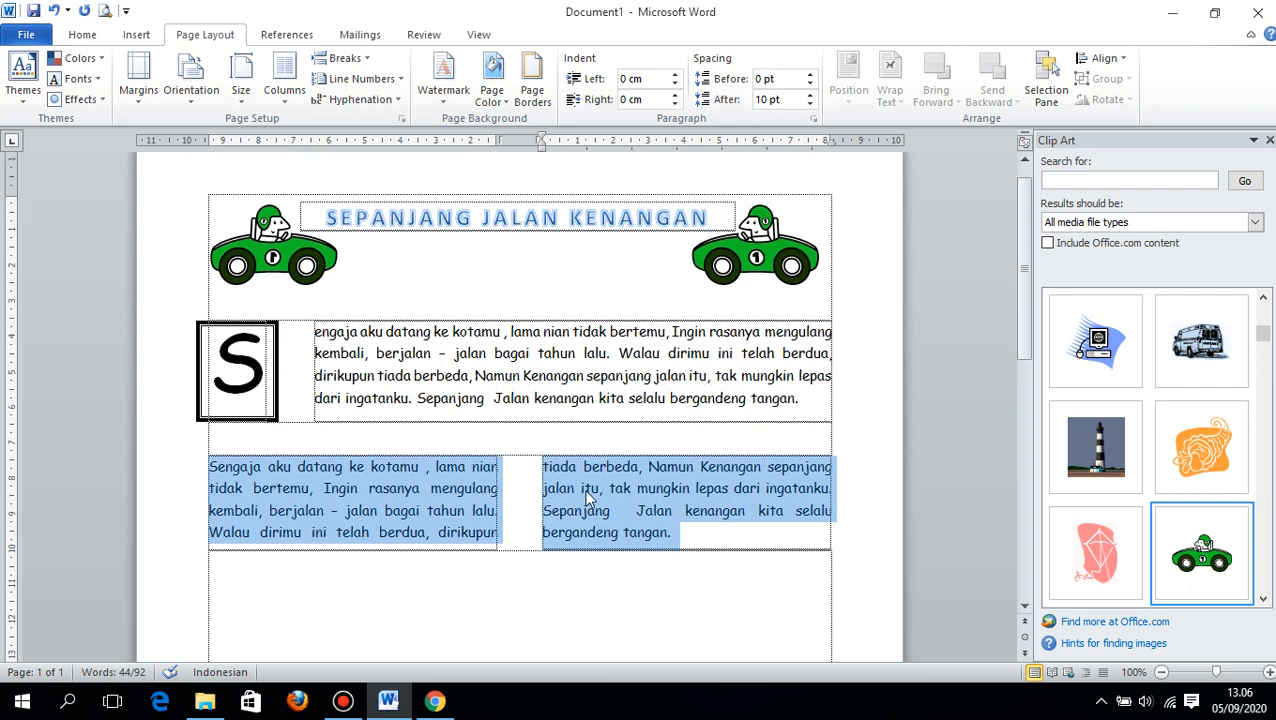
pyautogui.click(384, 488)
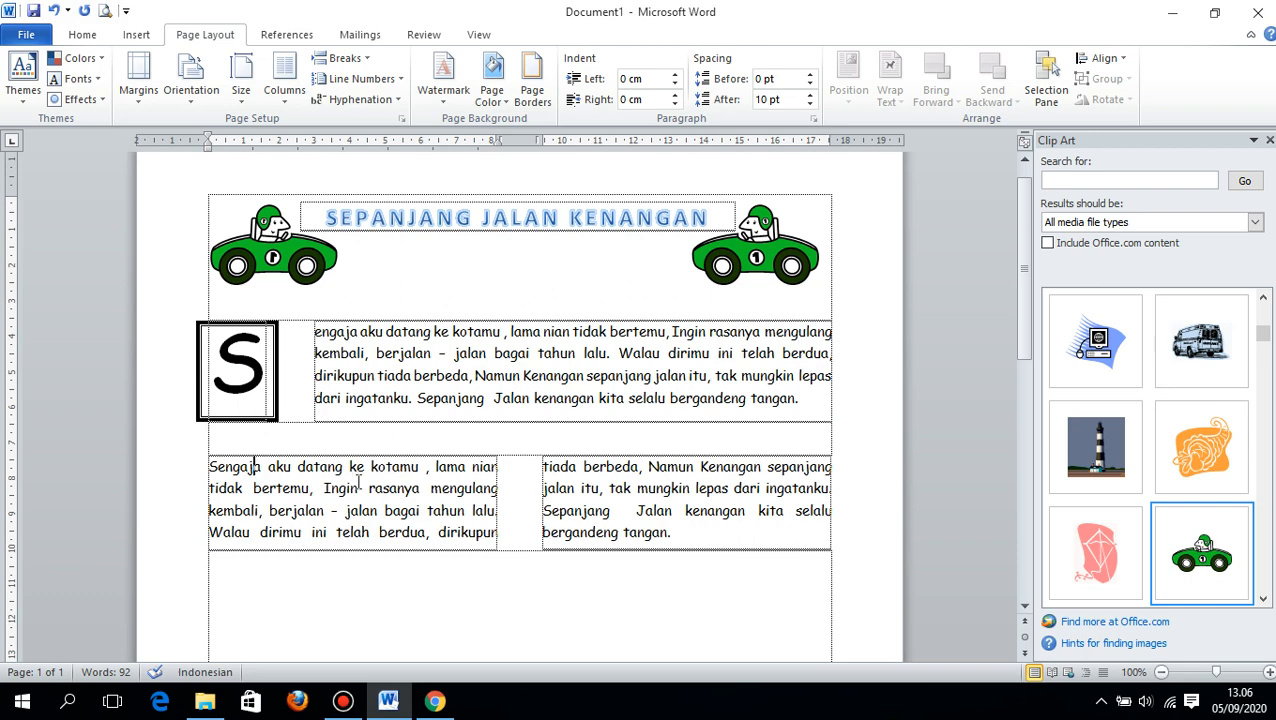
pyautogui.click(590, 488)
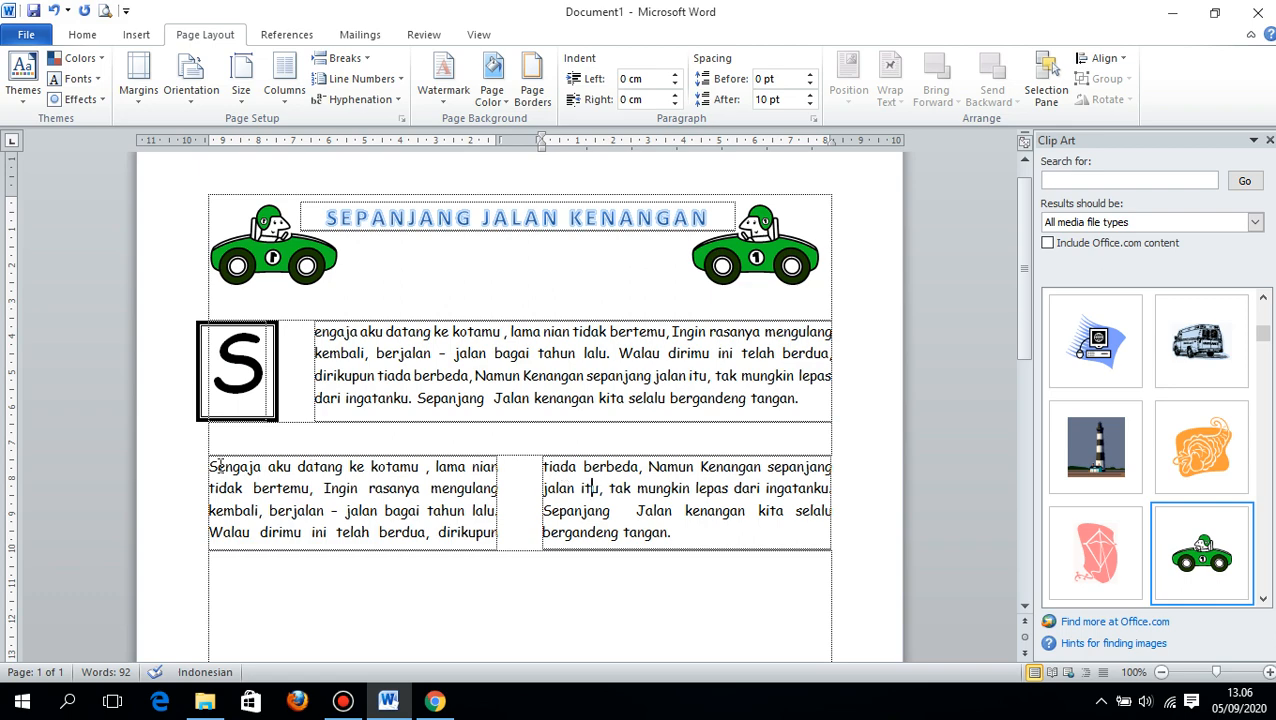
# - Turn the initial S of the two-column paragraph into a dropped cap in Times New Roman
pyautogui.moveTo(209, 465); pyautogui.dragTo(219, 466)
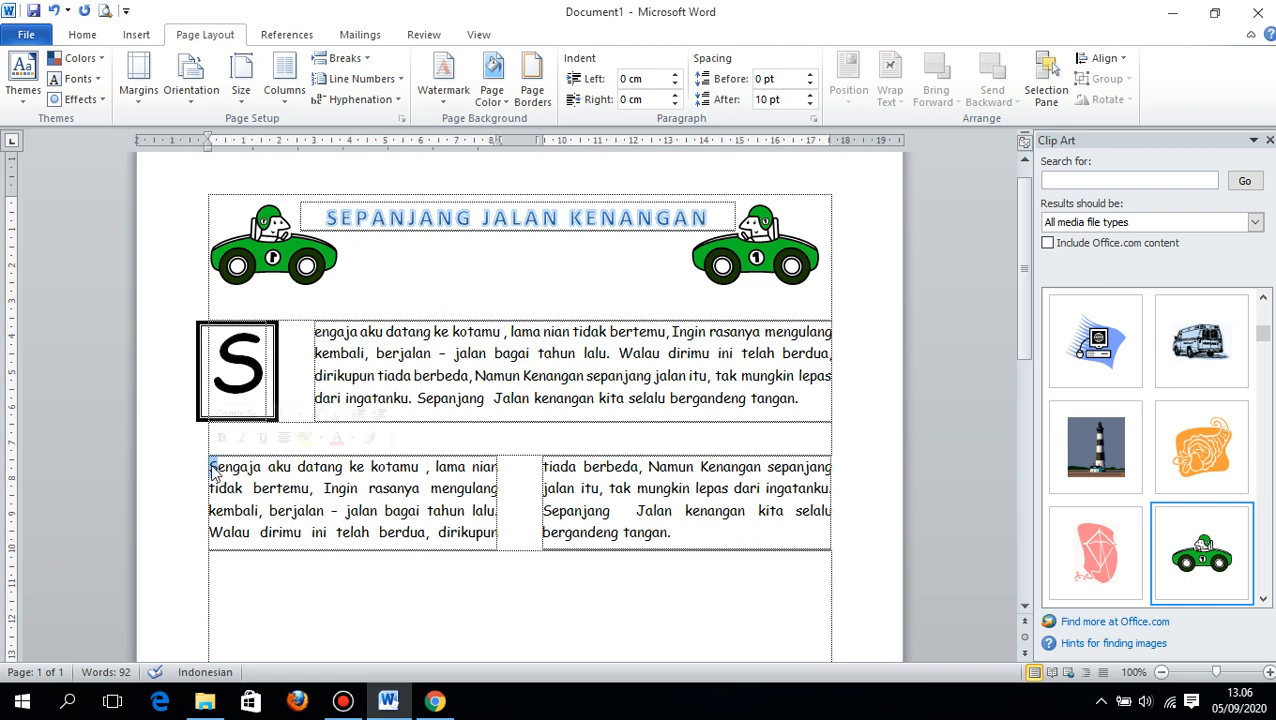
pyautogui.click(136, 34)
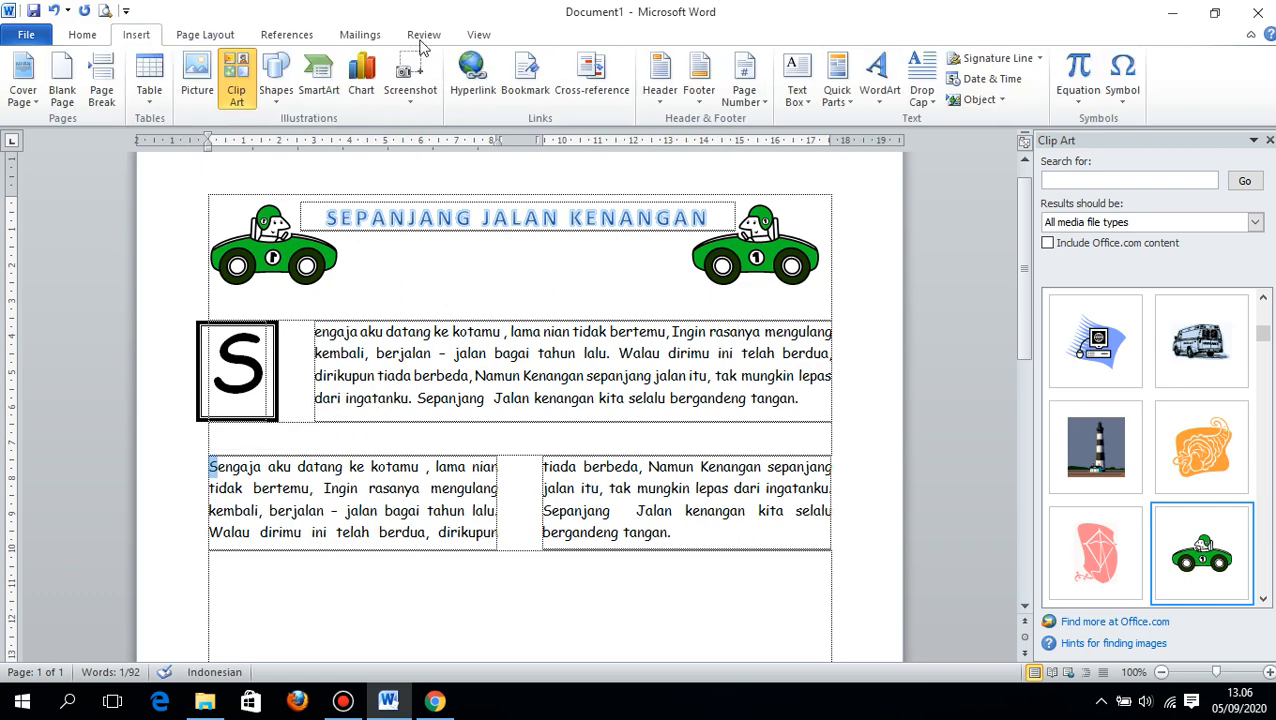
pyautogui.click(880, 95)
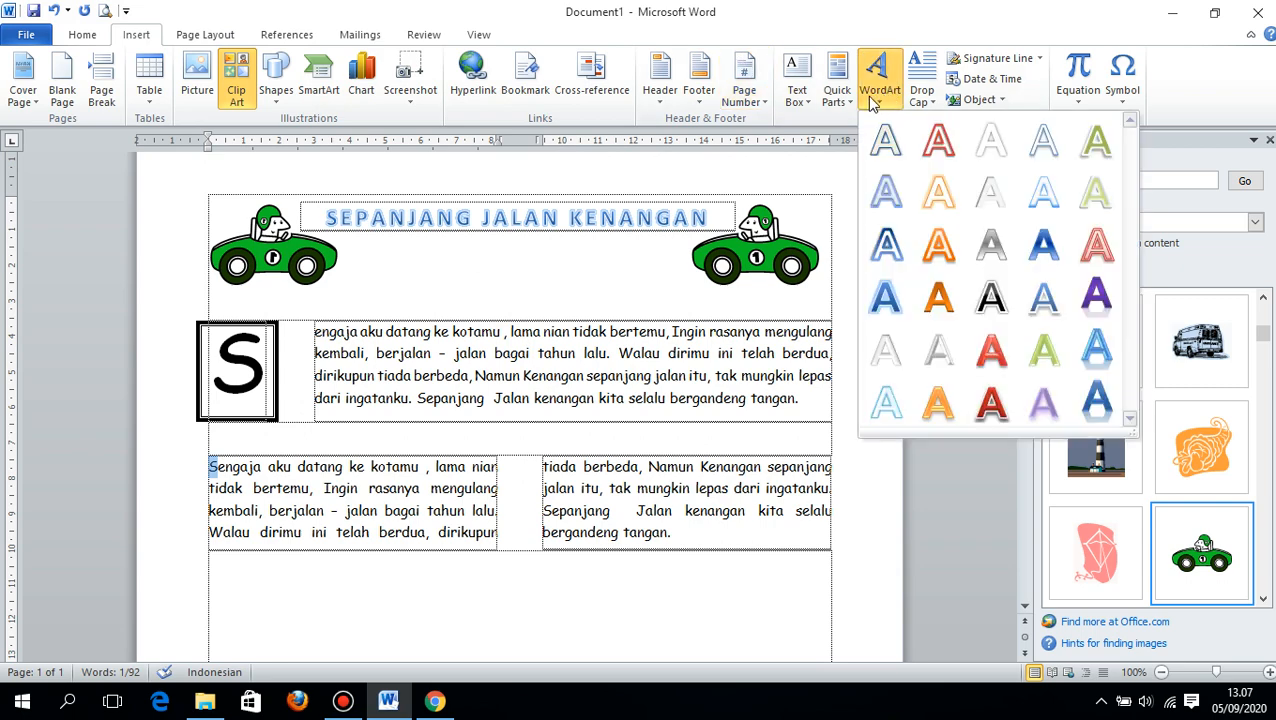
pyautogui.click(922, 95)
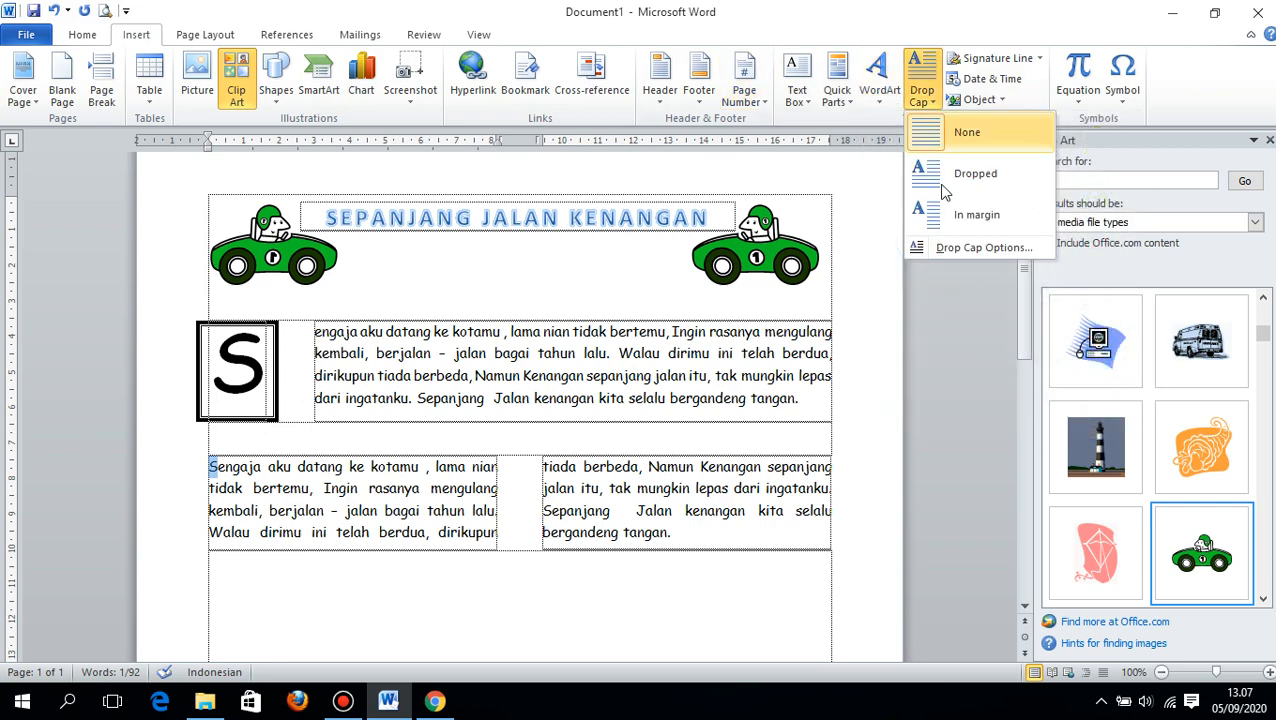
pyautogui.click(948, 246)
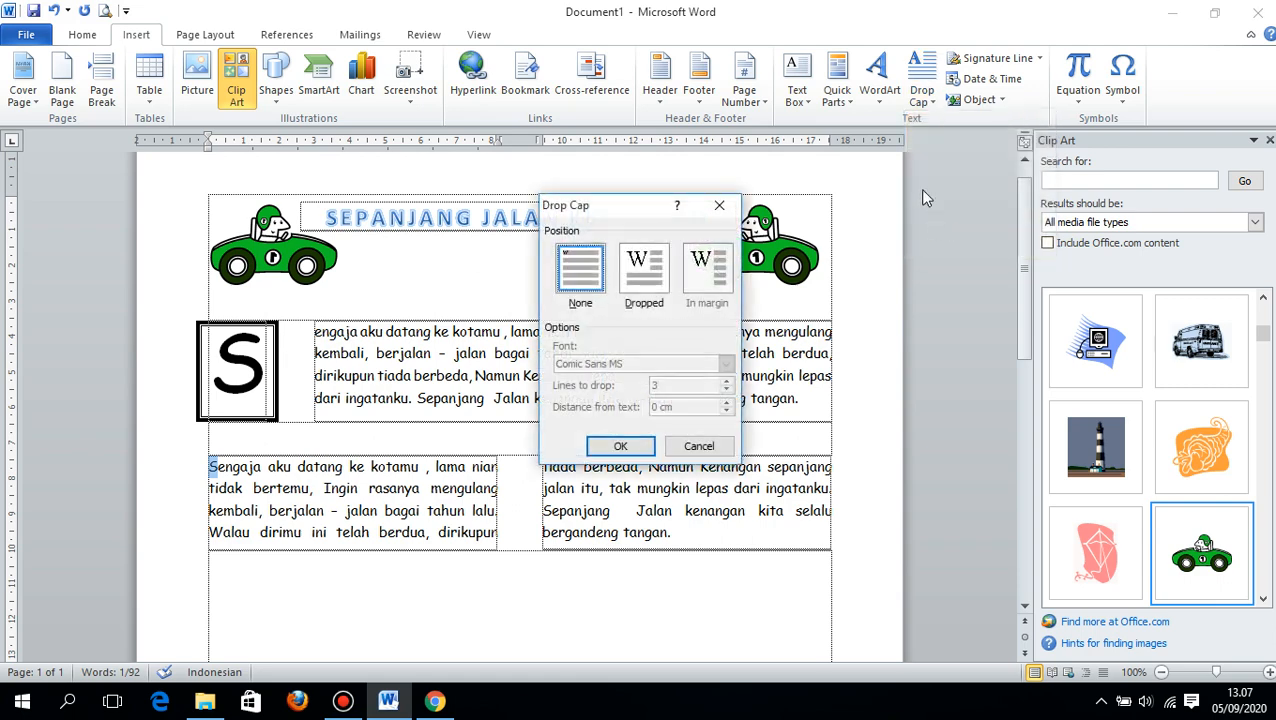
pyautogui.click(652, 278)
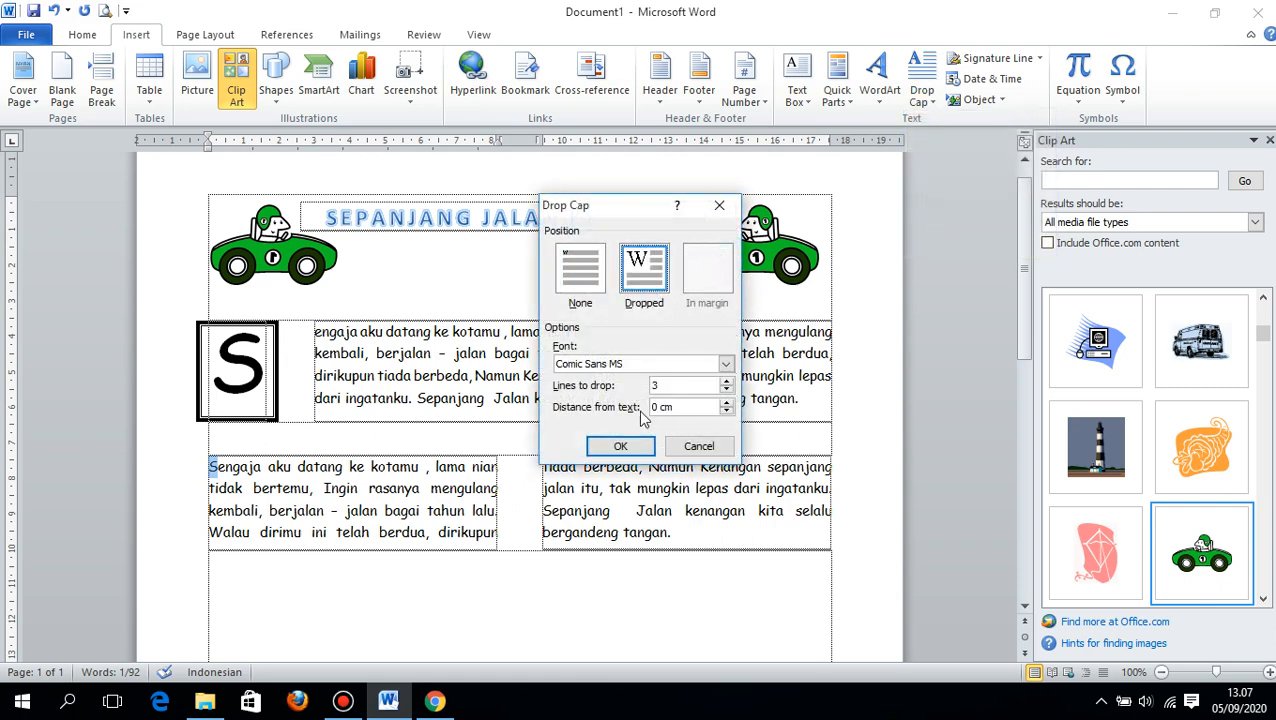
pyautogui.click(725, 364)
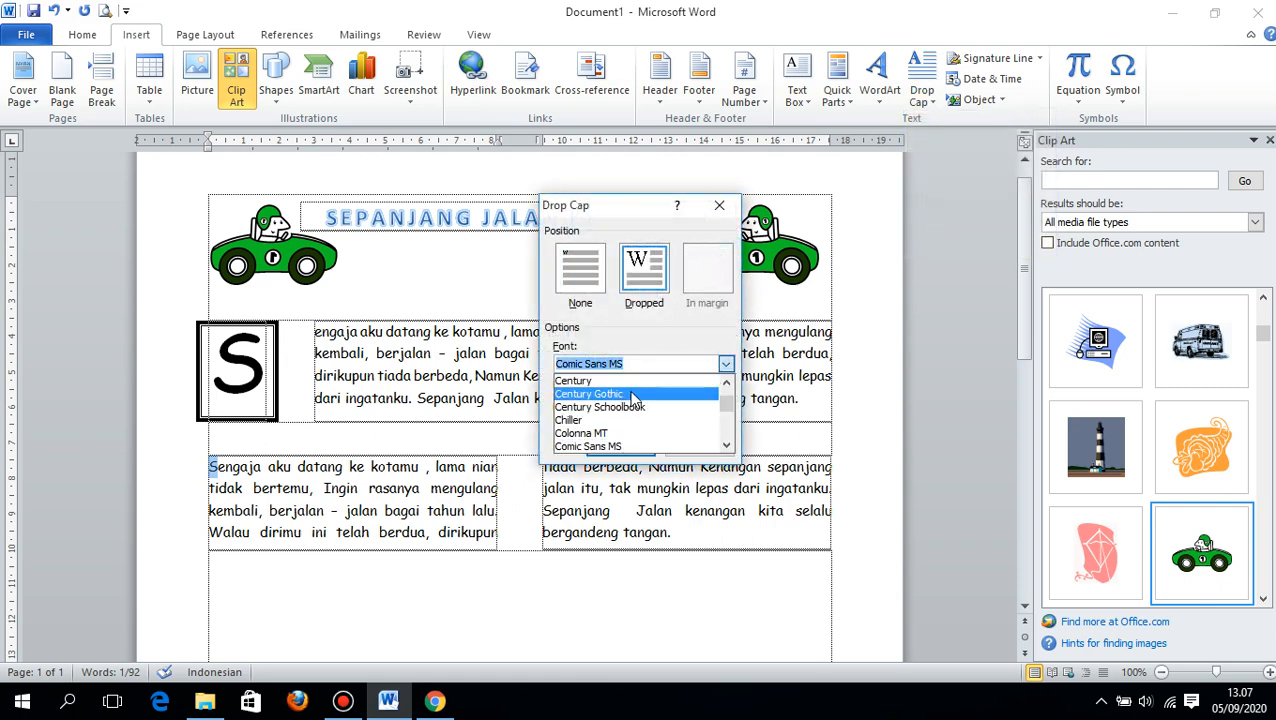
pyautogui.write('tim')
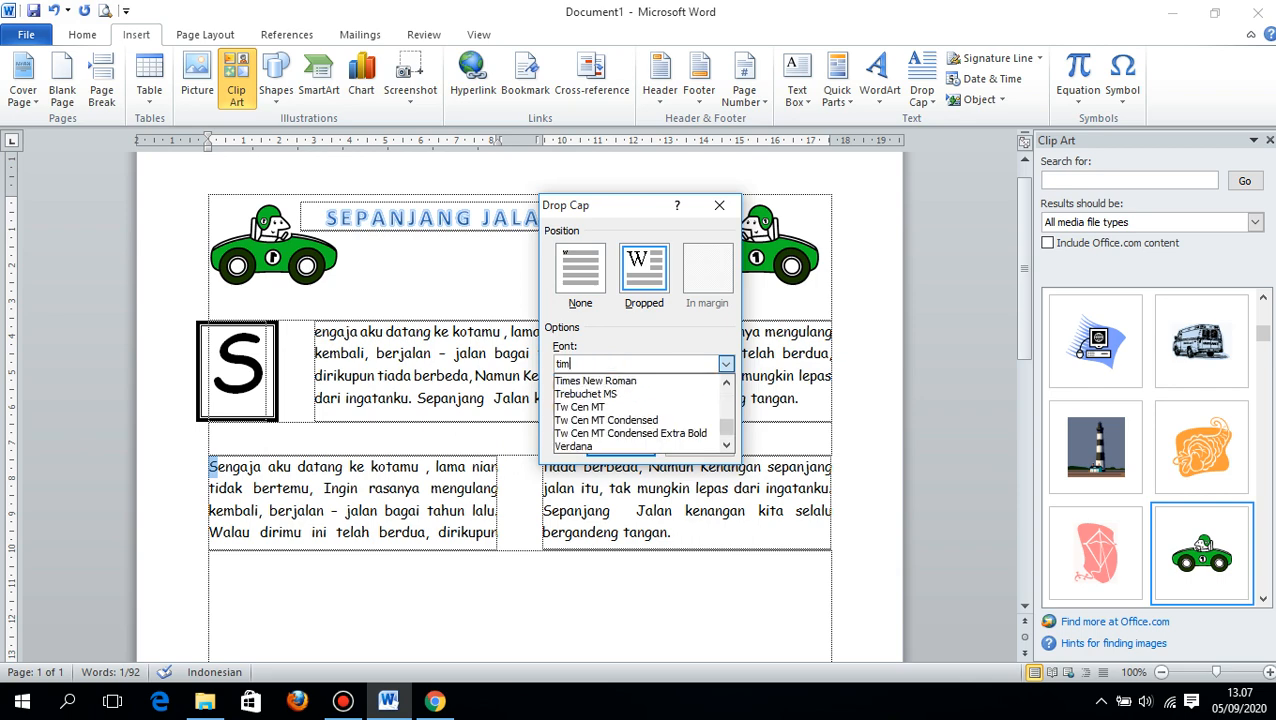
pyautogui.click(601, 381)
pyautogui.click(619, 442)
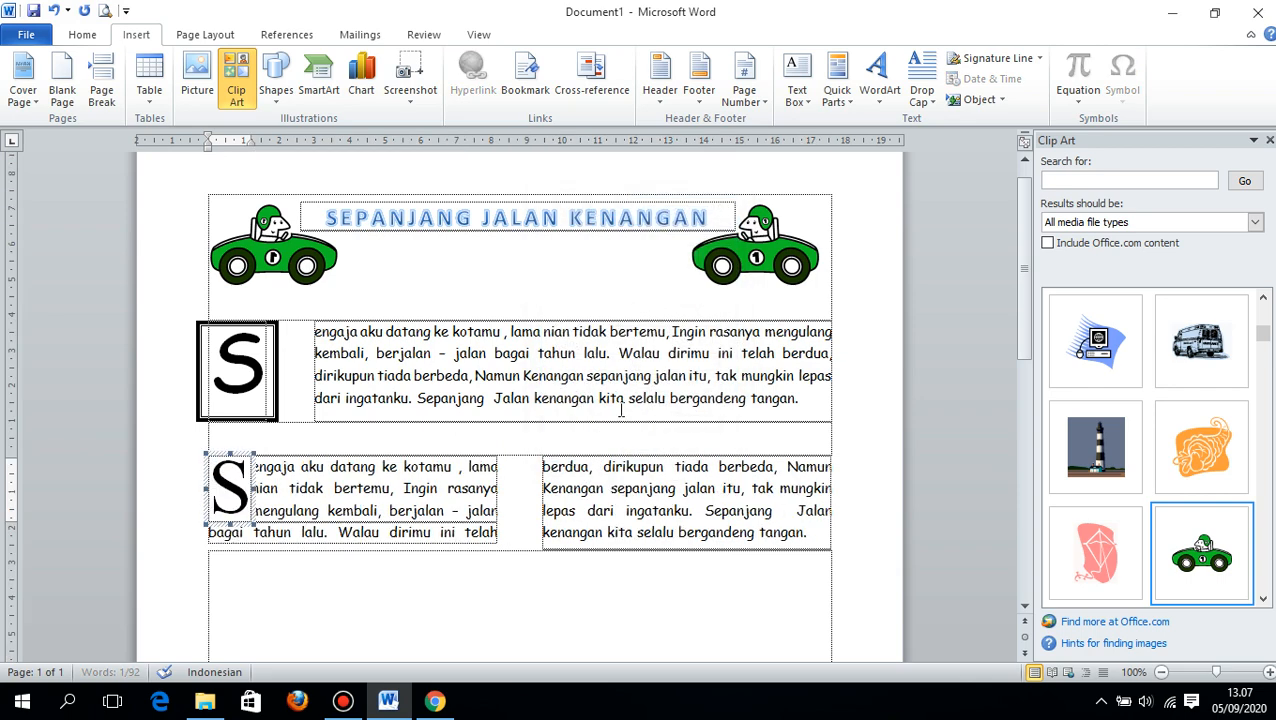
pyautogui.click(396, 486)
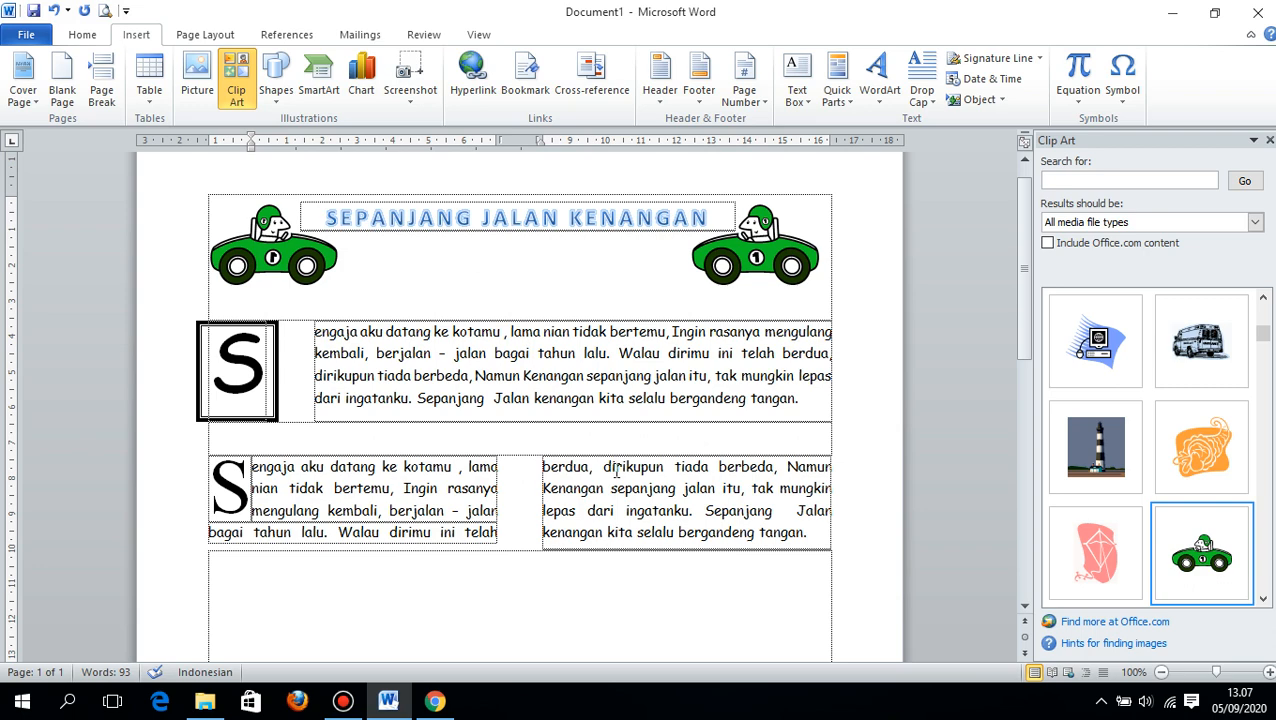
# - Paste the copied lyrics below the two-column paragraph and add "Sen" at the start to complete the word "Sengaja"
pyautogui.scroll(-1, 600, 518)
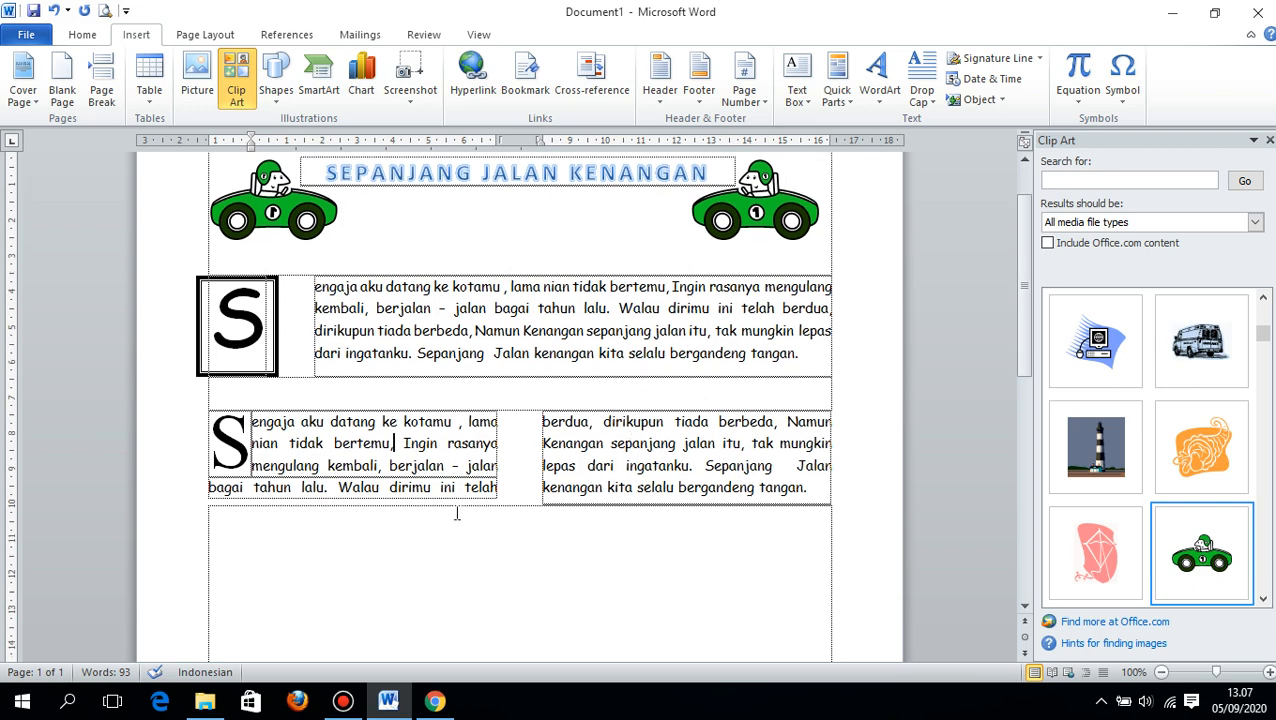
pyautogui.scroll(-2, 476, 502)
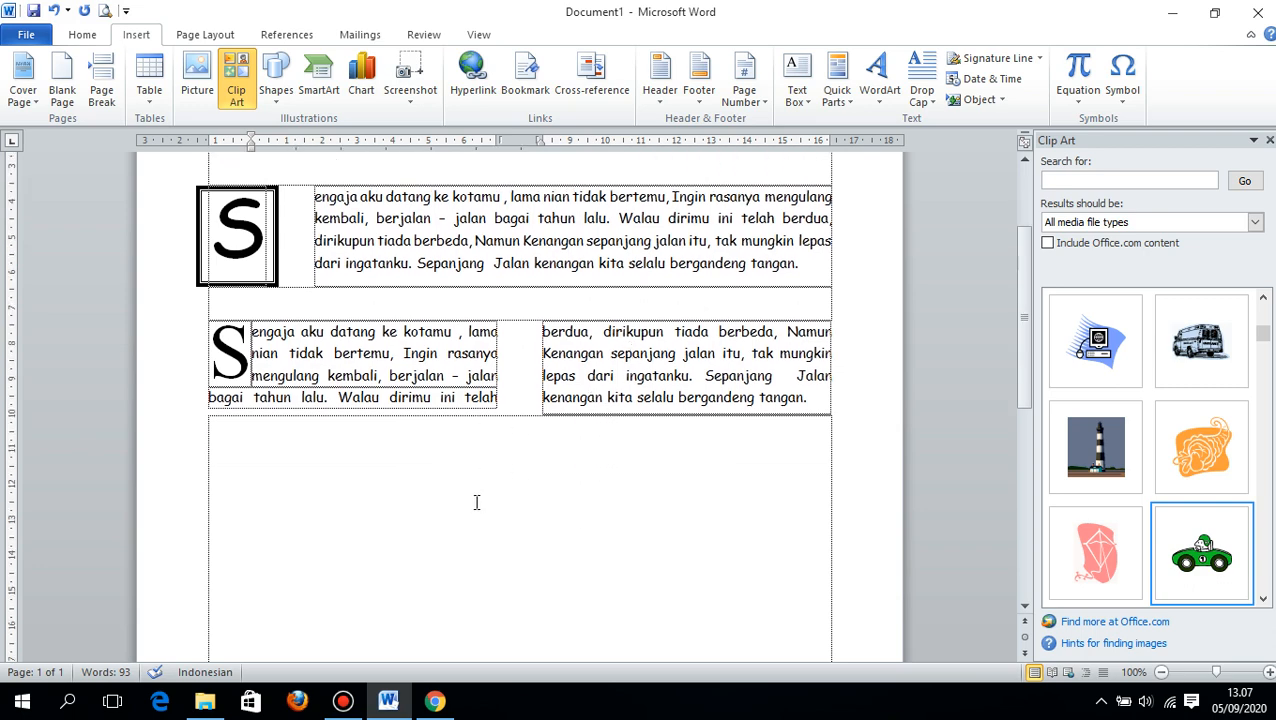
pyautogui.click(263, 426)
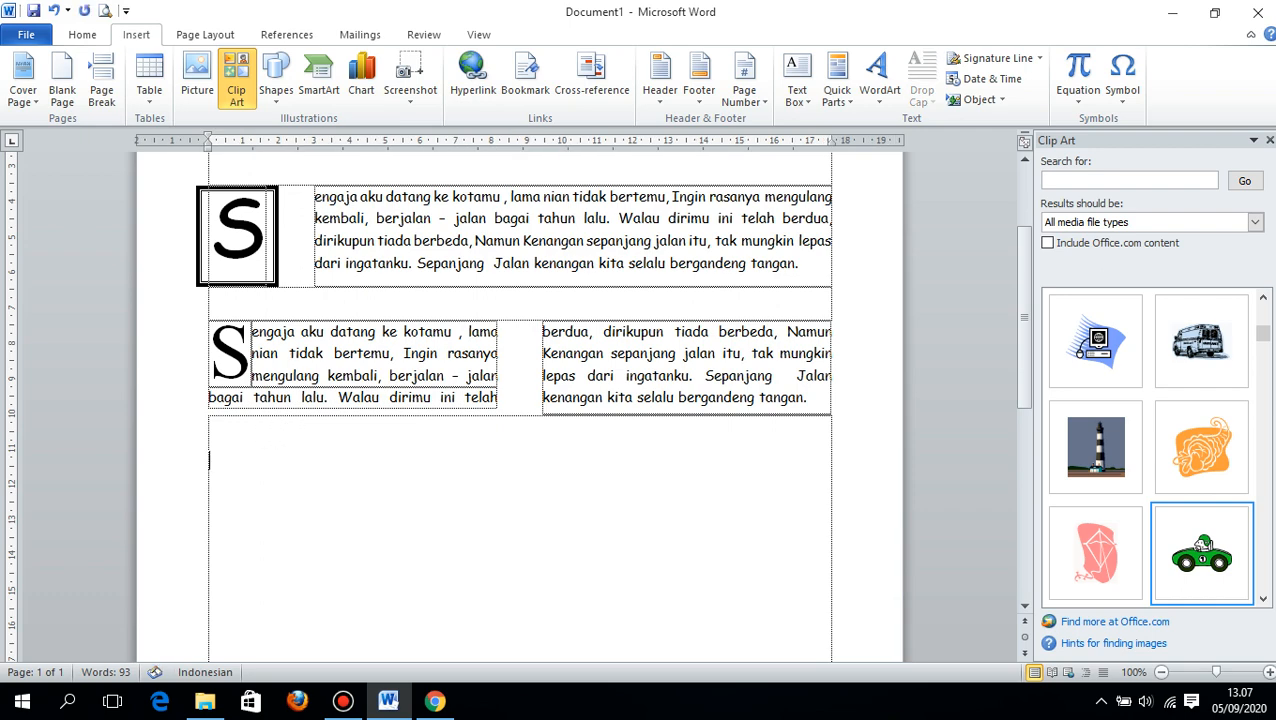
pyautogui.write('engaja aku datang ke kotamu , lama nian tidak bertemu, Ingin rasanya mengulang kembali, berjalan - jalan bagai tahun lalu. Walau dirimu ini telah berdua, dirikupun tiada berbeda, Namun Kenangan sepanjang jalan itu, tak mungkin lepas dari ingatanku. Sepanjang  Jalan kenangan kita selalu bergandeng tangan.')
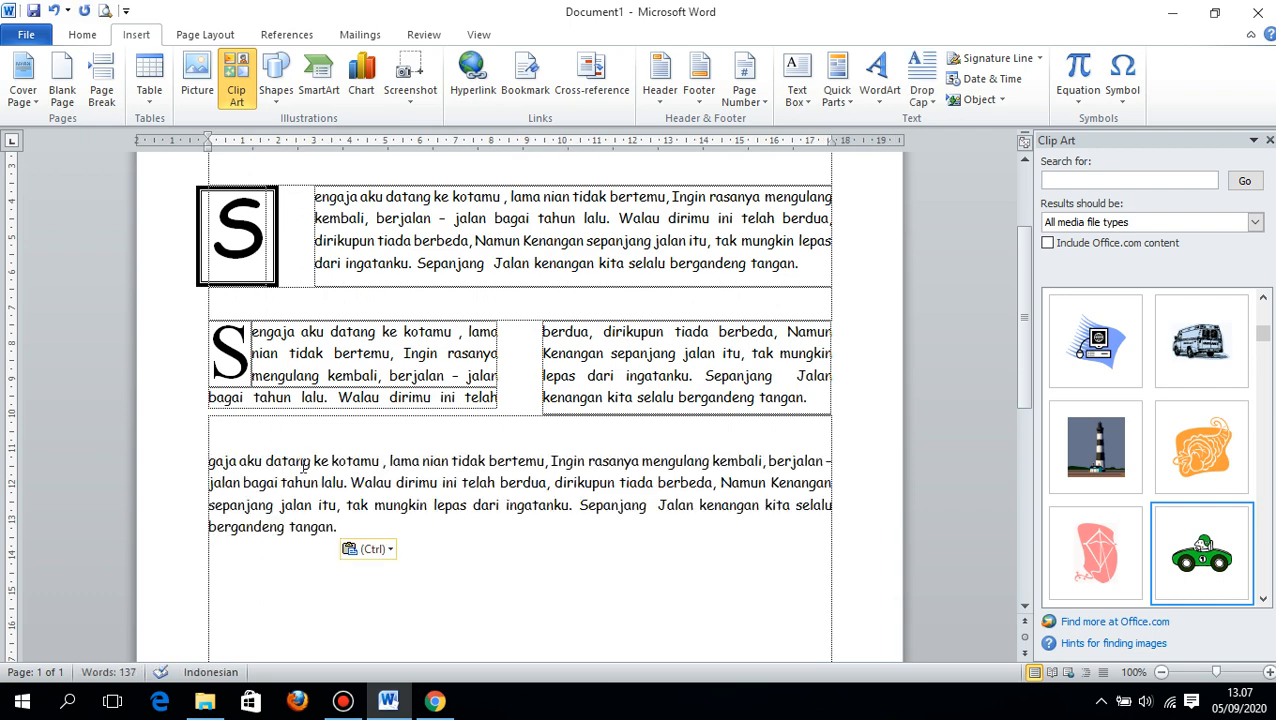
pyautogui.write('Sen')
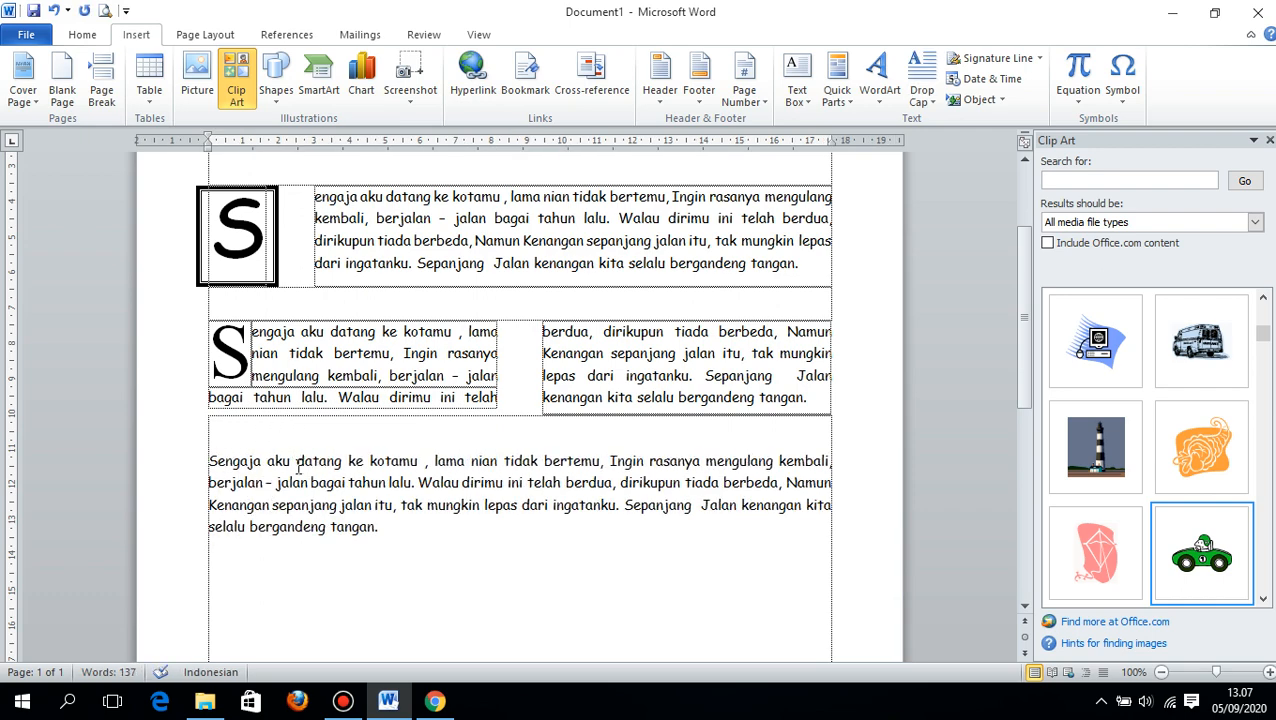
# - Split only the third lyrics paragraph into three equal columns with 1,25 cm spacing, applying the layout to the selected text
pyautogui.moveTo(209, 459); pyautogui.dragTo(380, 527)
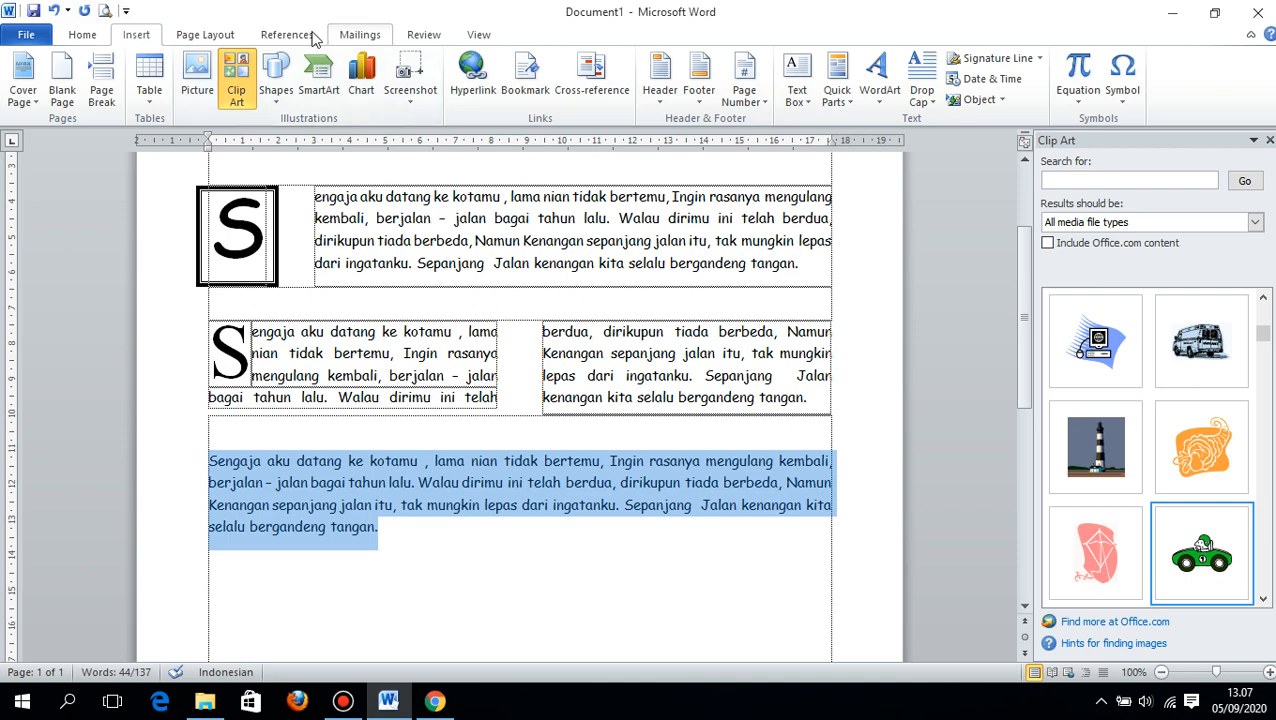
pyautogui.click(228, 36)
pyautogui.click(285, 92)
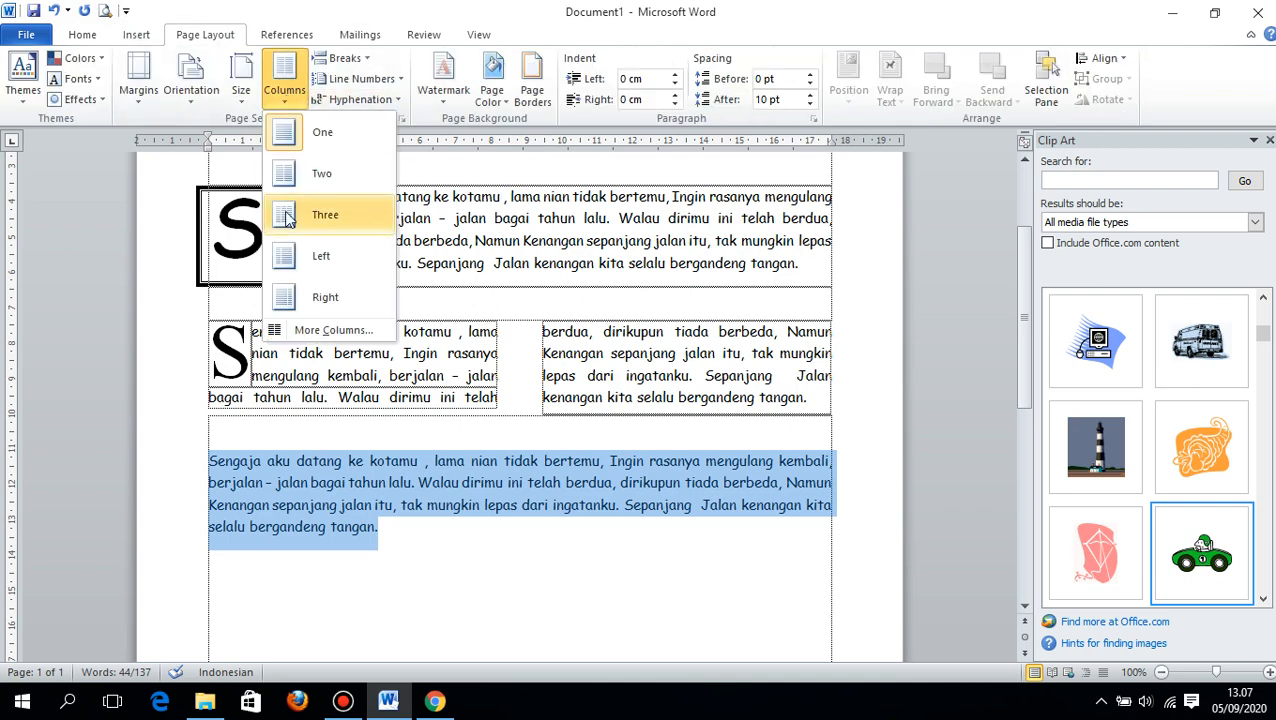
pyautogui.click(298, 328)
pyautogui.click(641, 251)
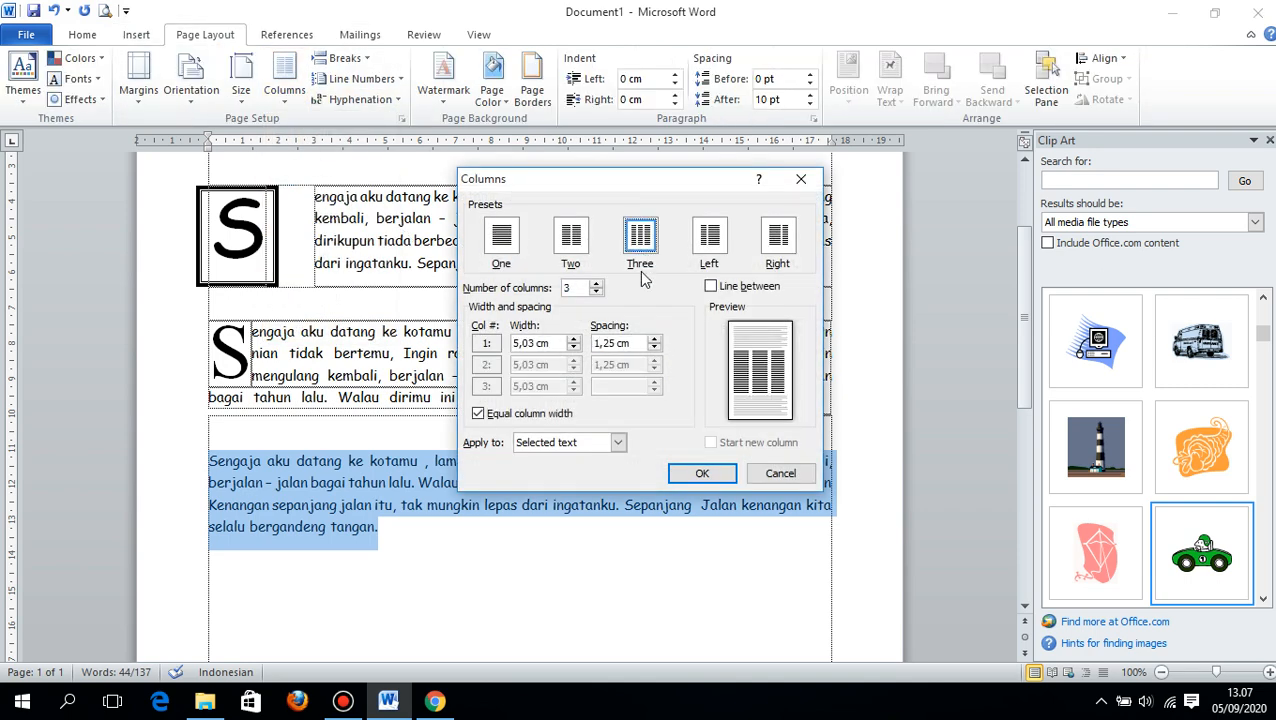
pyautogui.click(618, 442)
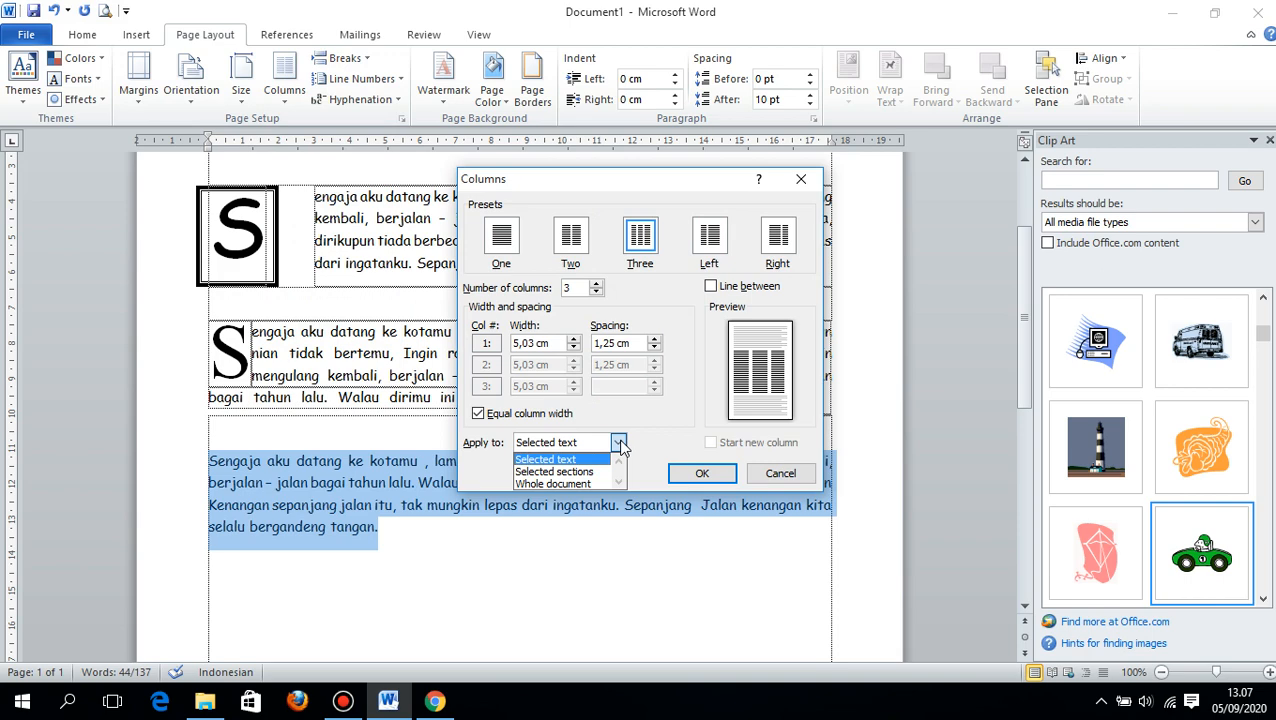
pyautogui.click(620, 445)
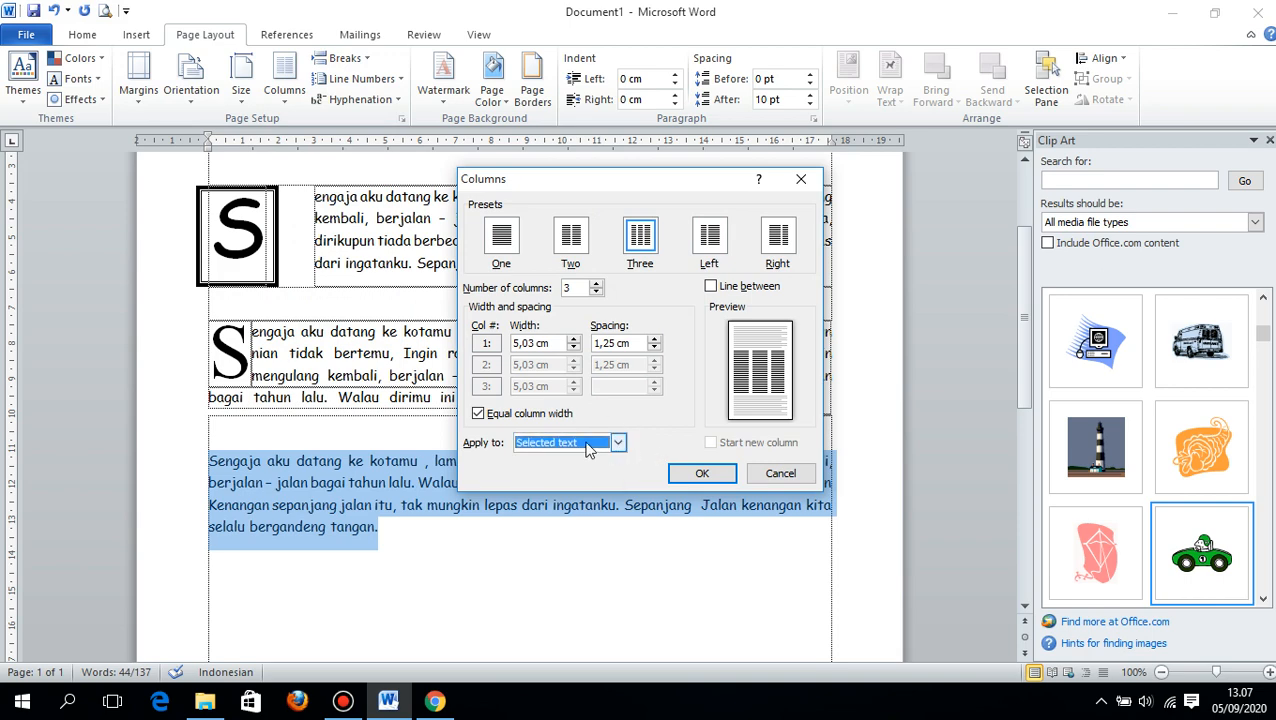
pyautogui.click(701, 473)
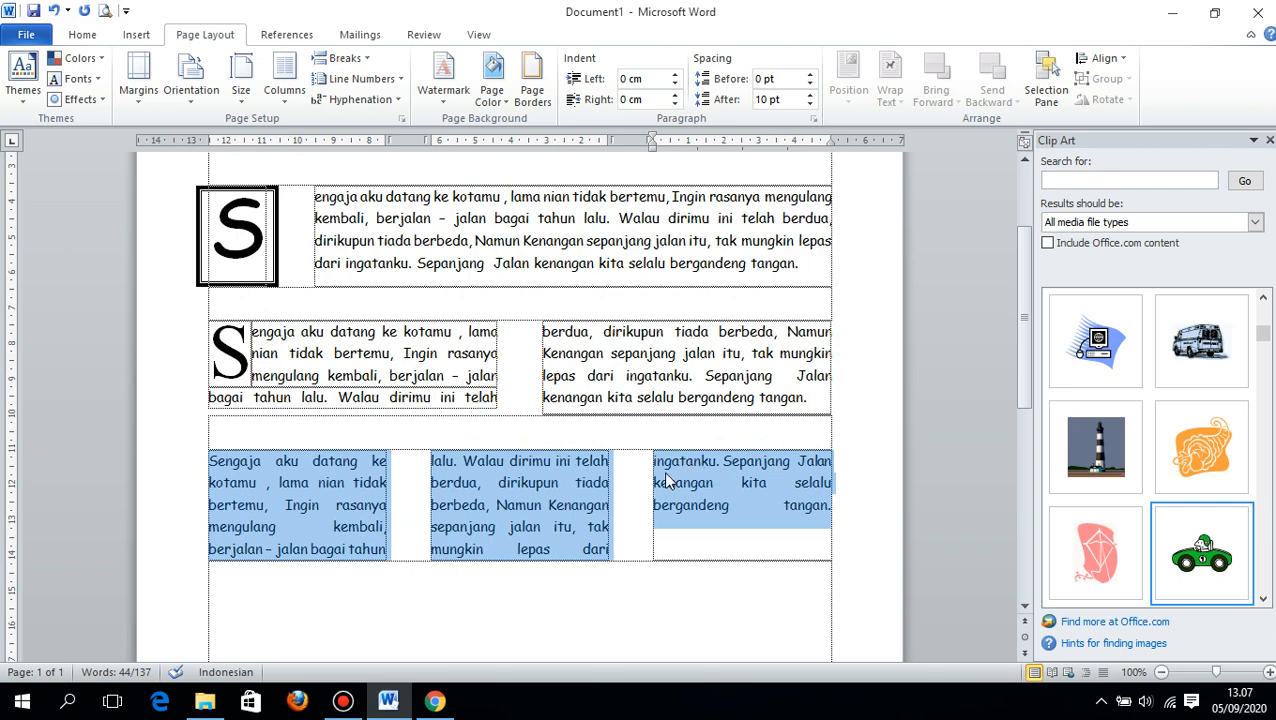
# - Reapply the three-column layout to the third lyrics paragraph with the scope set to Selected text
pyautogui.click(285, 92)
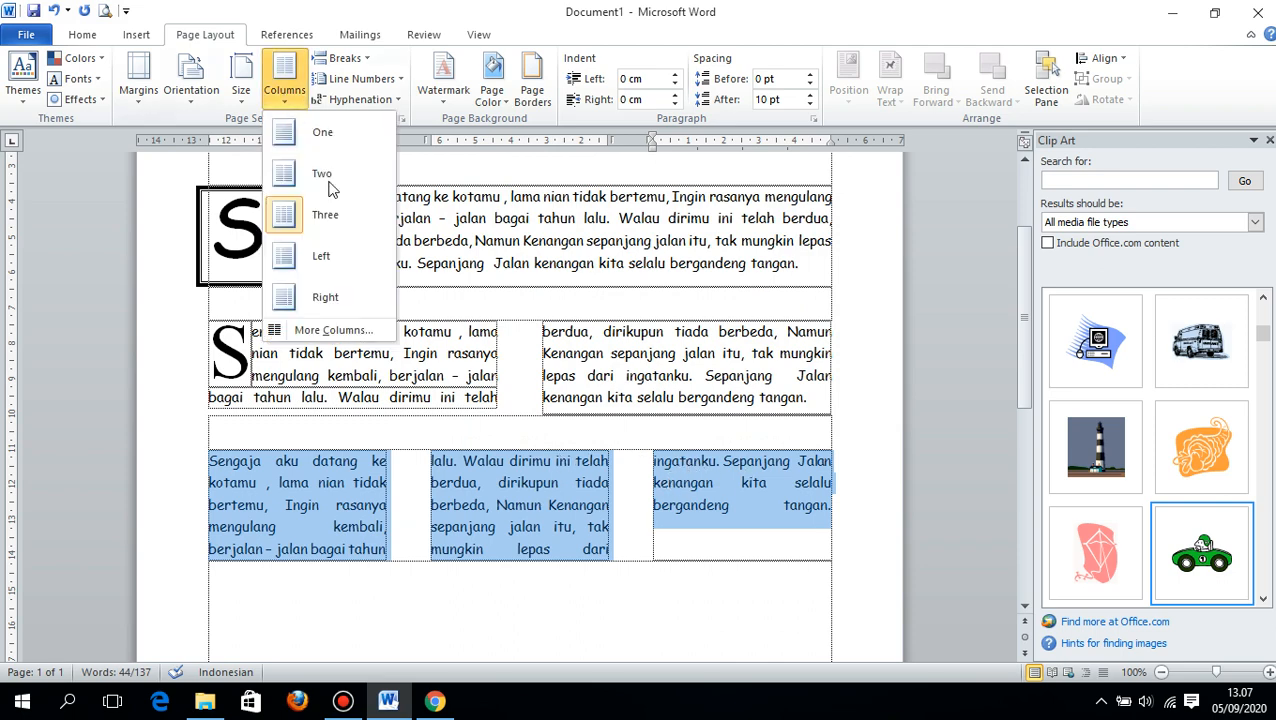
pyautogui.click(300, 330)
pyautogui.click(560, 442)
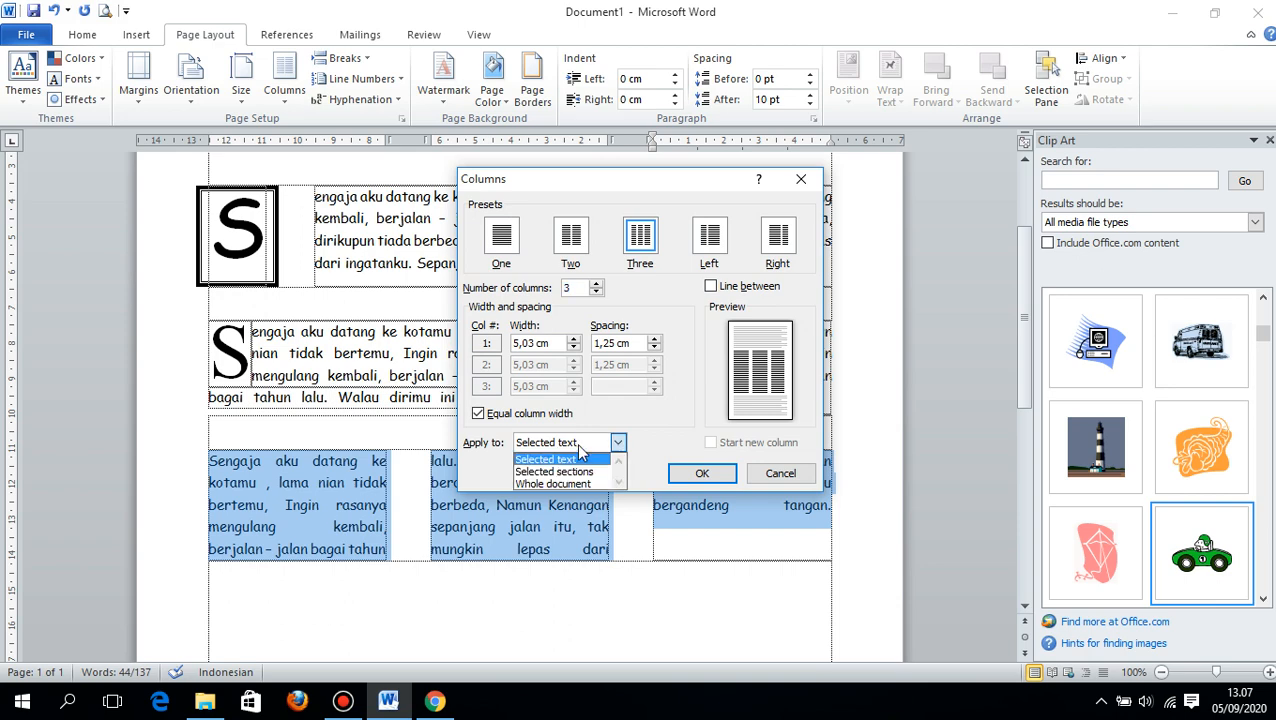
pyautogui.click(555, 465)
pyautogui.click(704, 473)
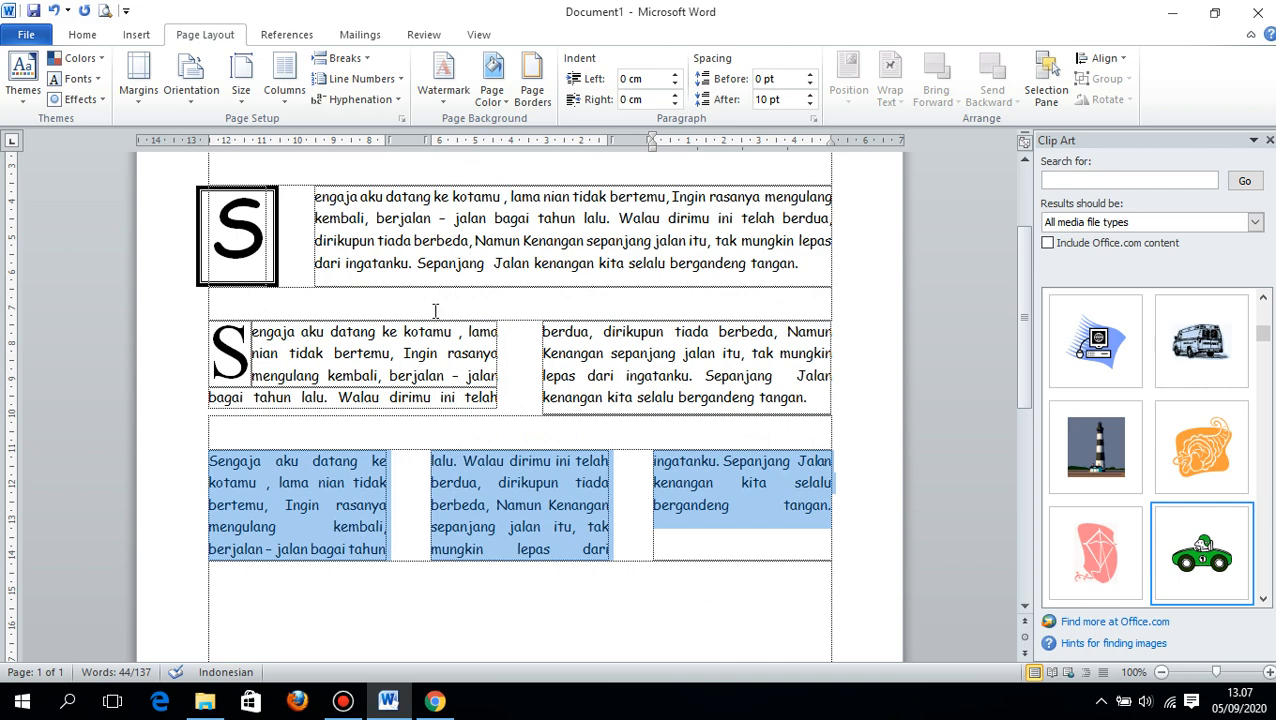
# - Try the Whole document scope for the three-column layout, and return the scope to Selected text before applying it
pyautogui.click(285, 92)
pyautogui.click(333, 330)
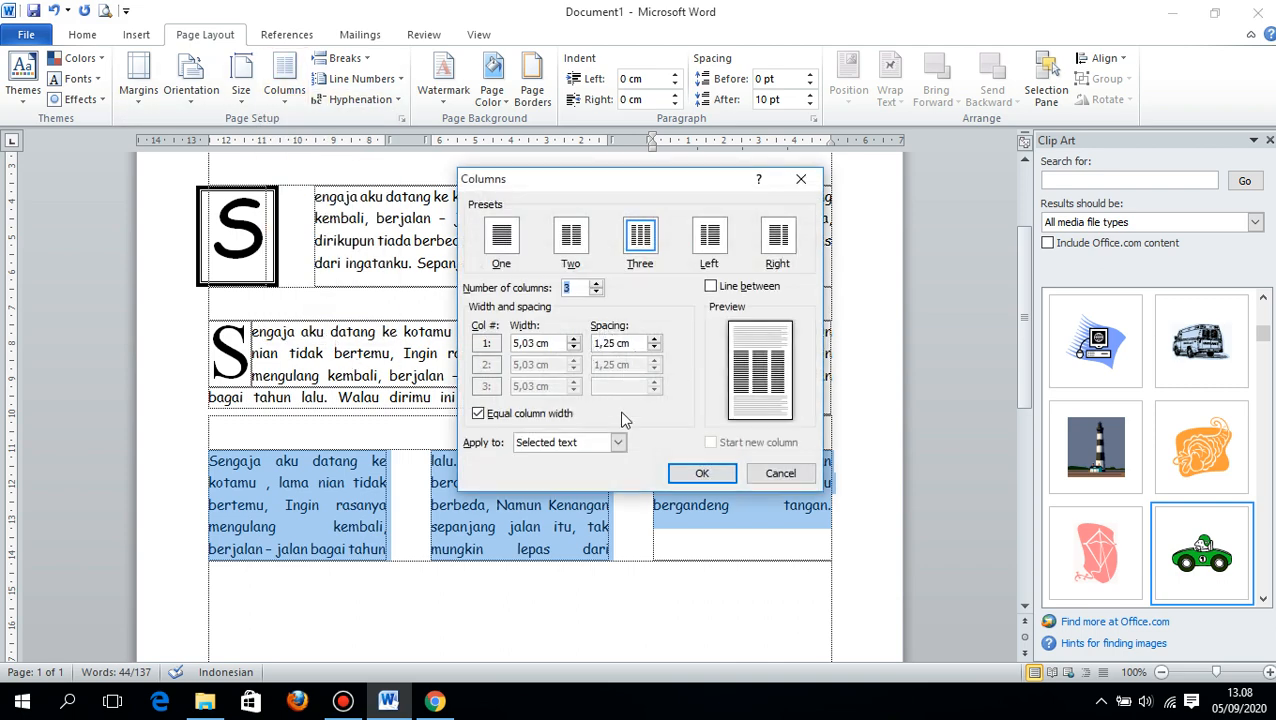
pyautogui.click(617, 442)
pyautogui.click(590, 484)
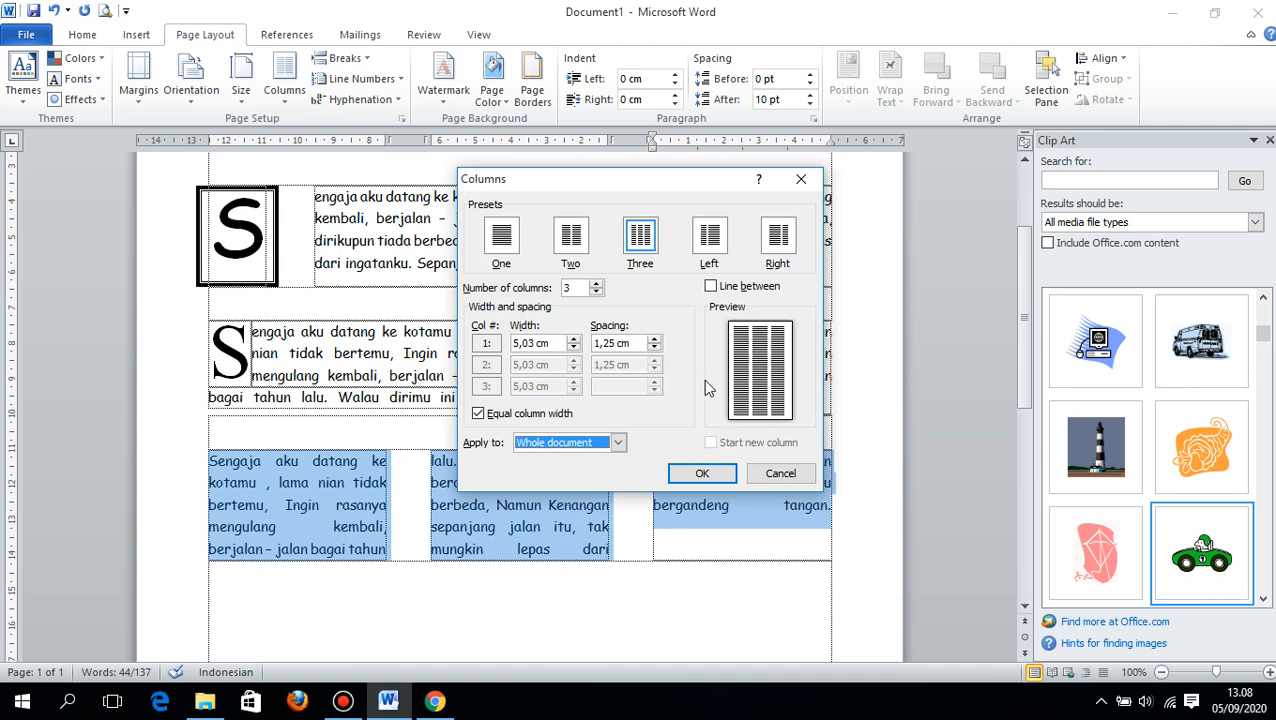
pyautogui.click(617, 442)
pyautogui.click(580, 460)
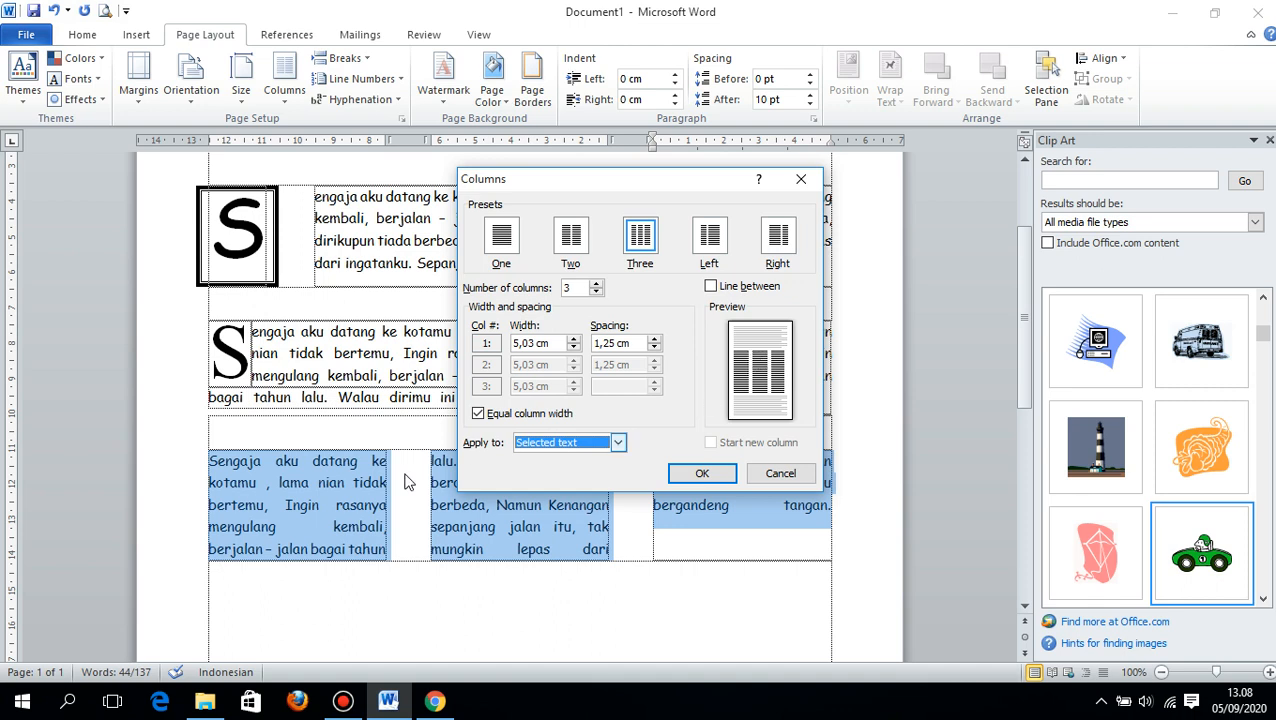
pyautogui.click(617, 442)
pyautogui.click(575, 467)
pyautogui.click(700, 472)
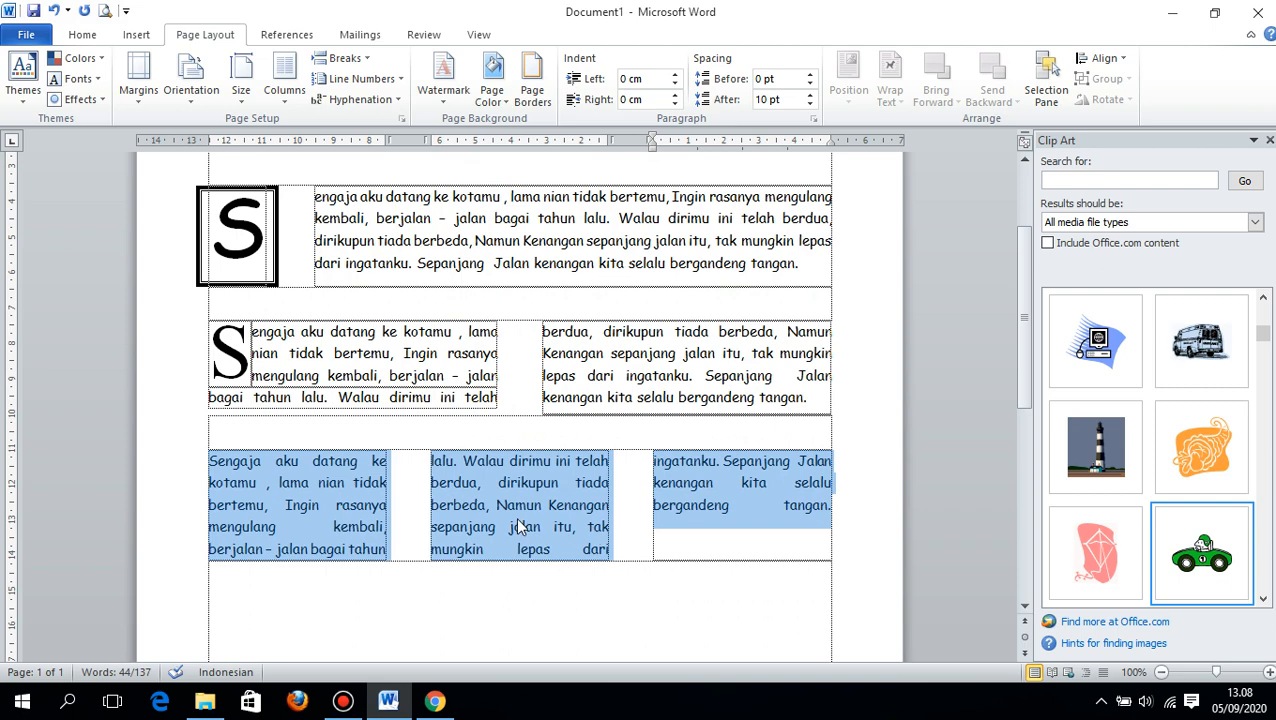
# - Turn the initial S of the three-column paragraph into a dropped cap four lines high in the Chiller font
pyautogui.click(743, 530)
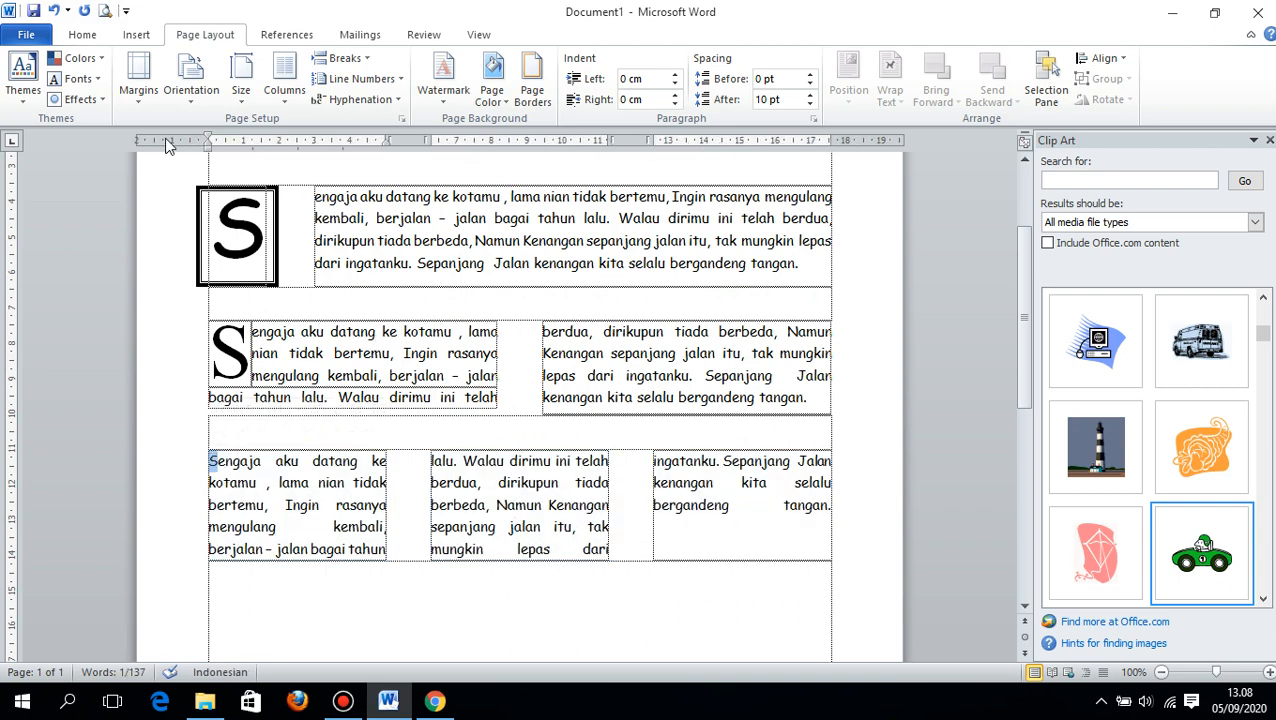
pyautogui.click(136, 34)
pyautogui.click(922, 92)
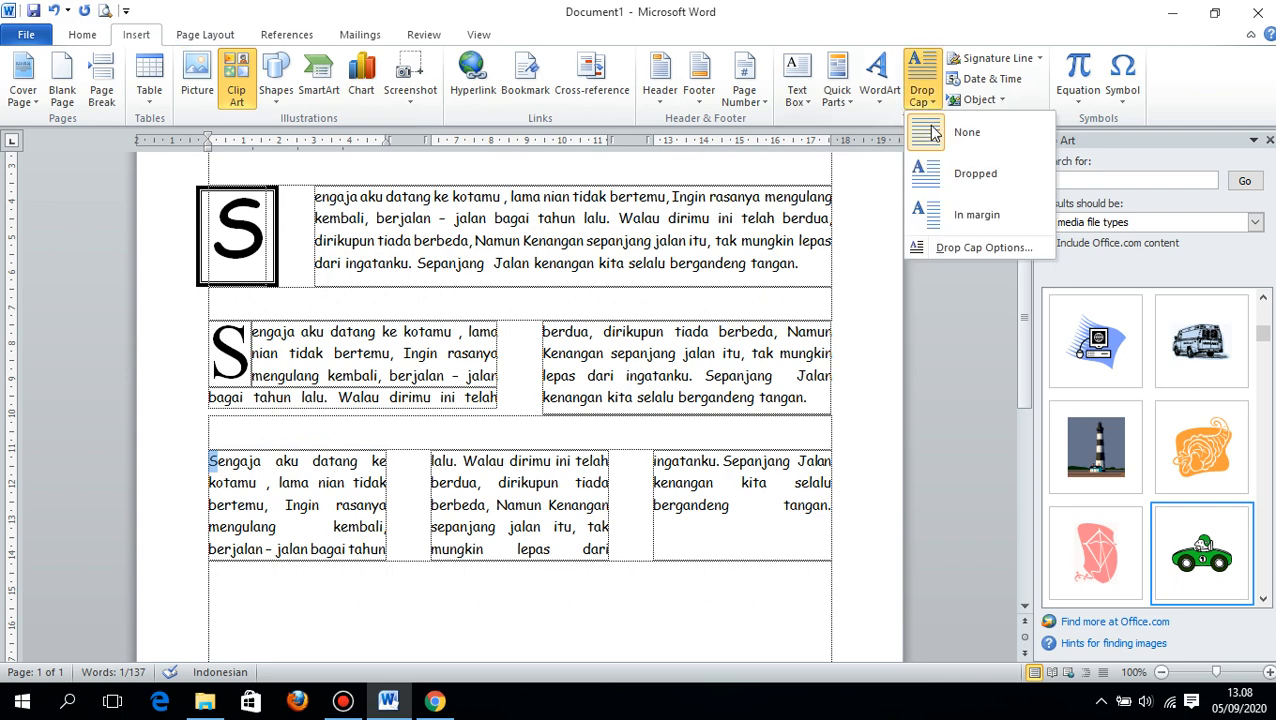
pyautogui.click(948, 248)
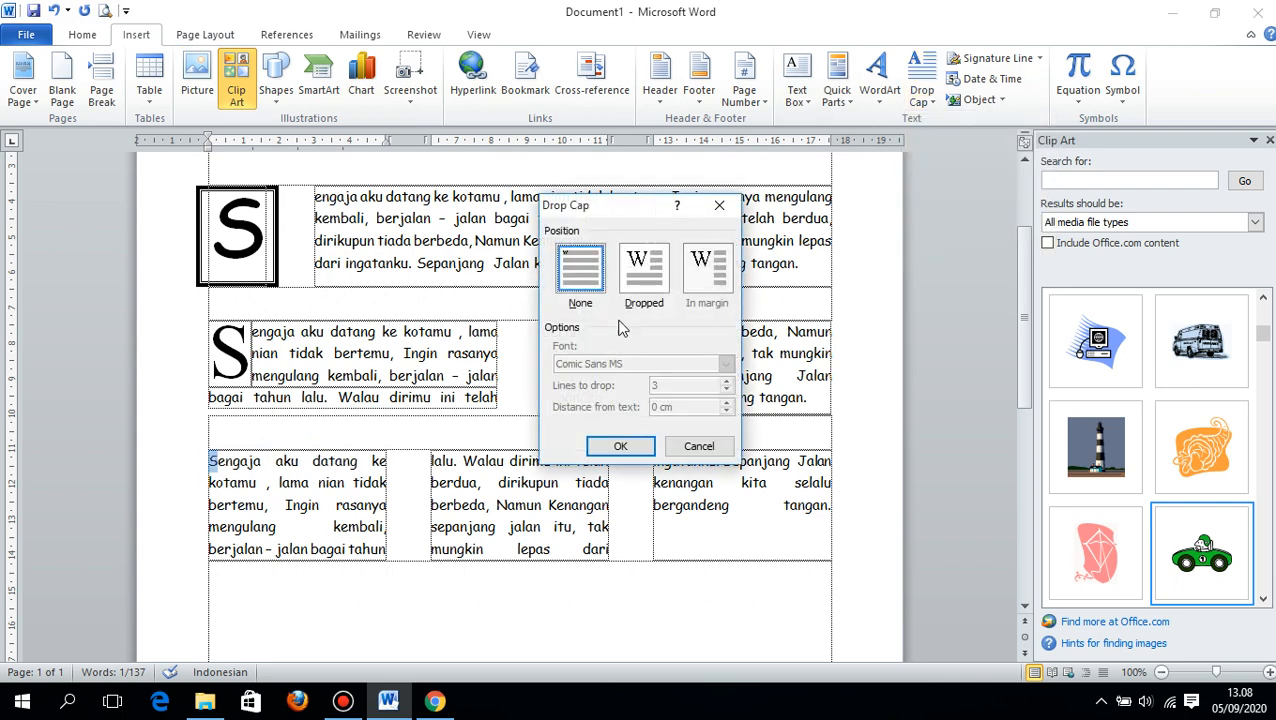
pyautogui.click(644, 270)
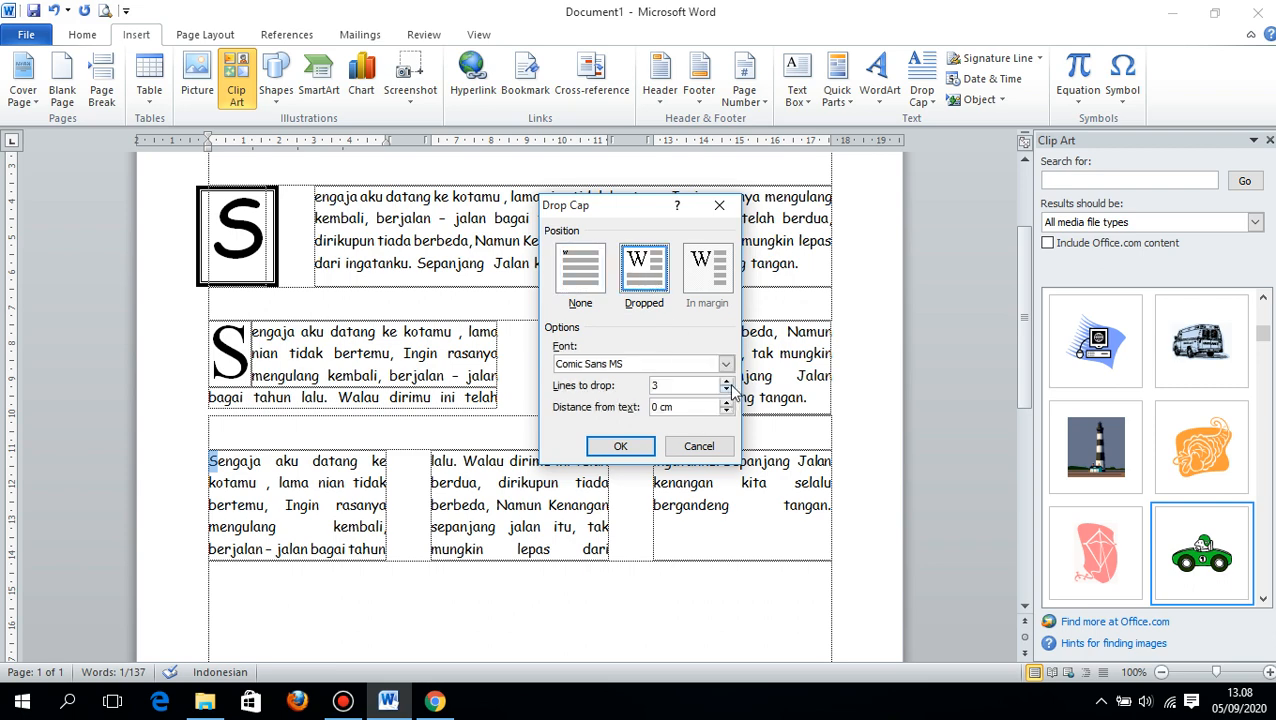
pyautogui.click(727, 382)
pyautogui.click(726, 364)
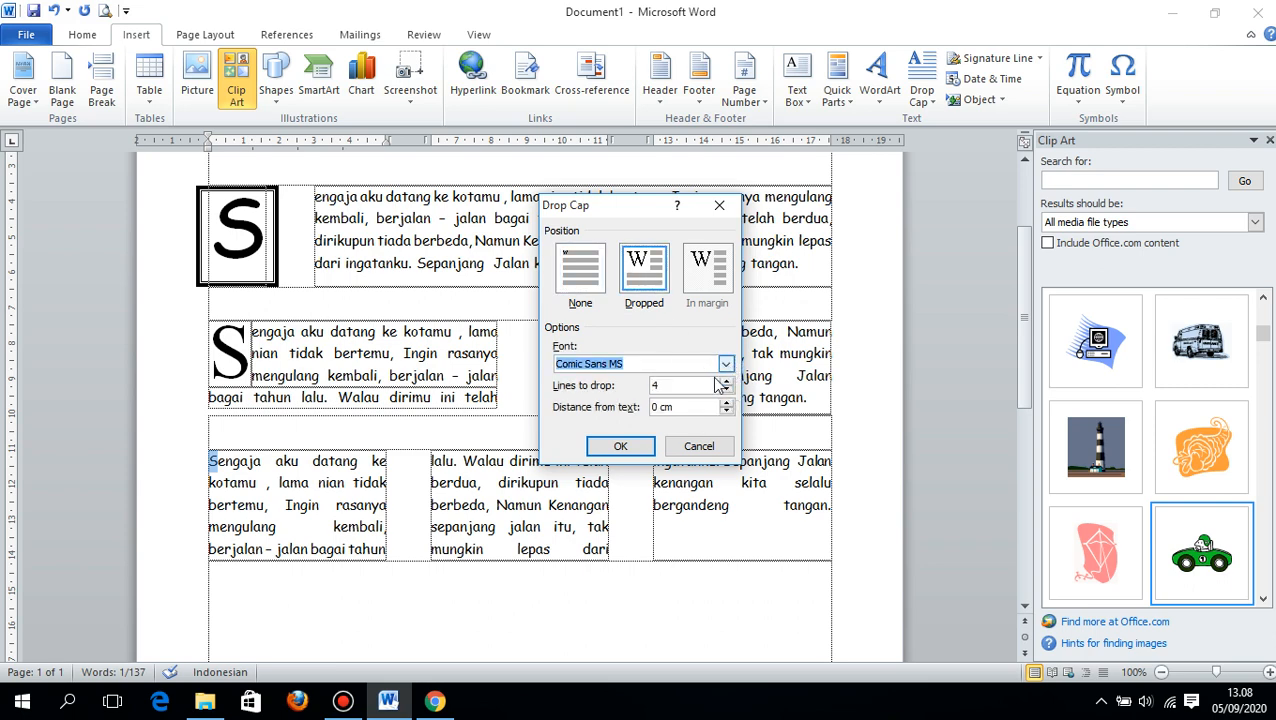
pyautogui.click(727, 364)
pyautogui.click(615, 422)
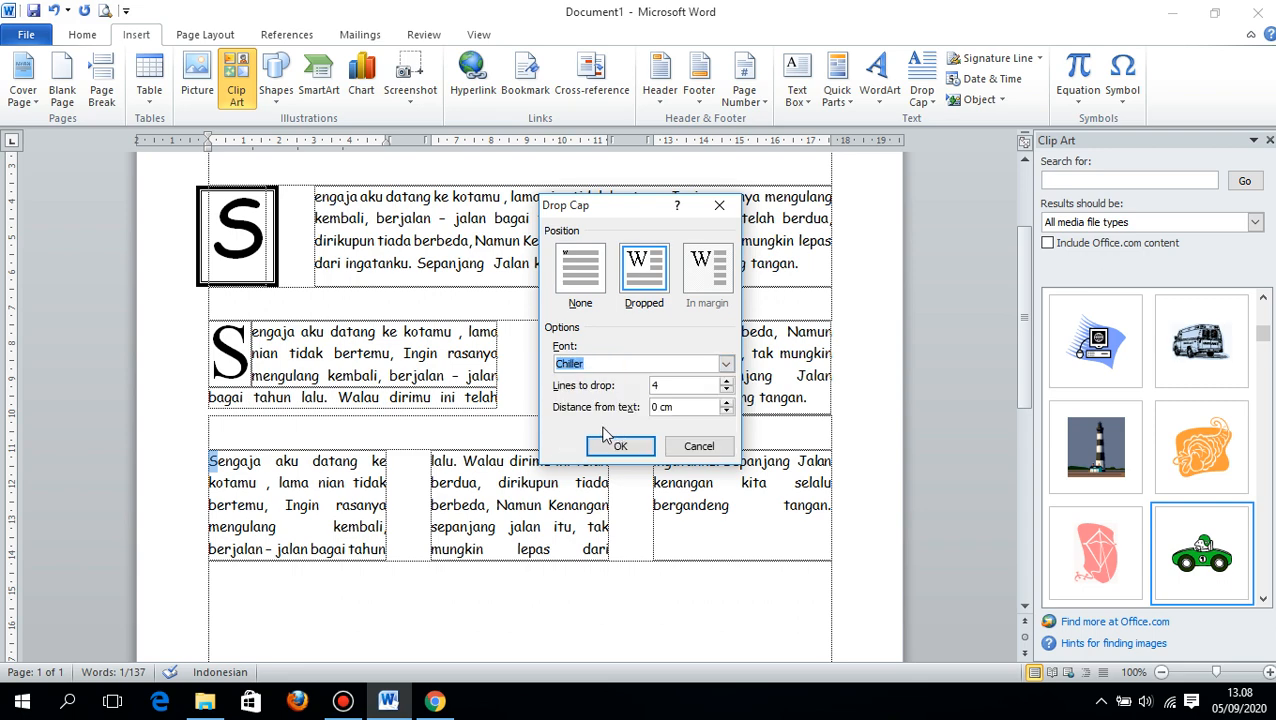
pyautogui.click(617, 446)
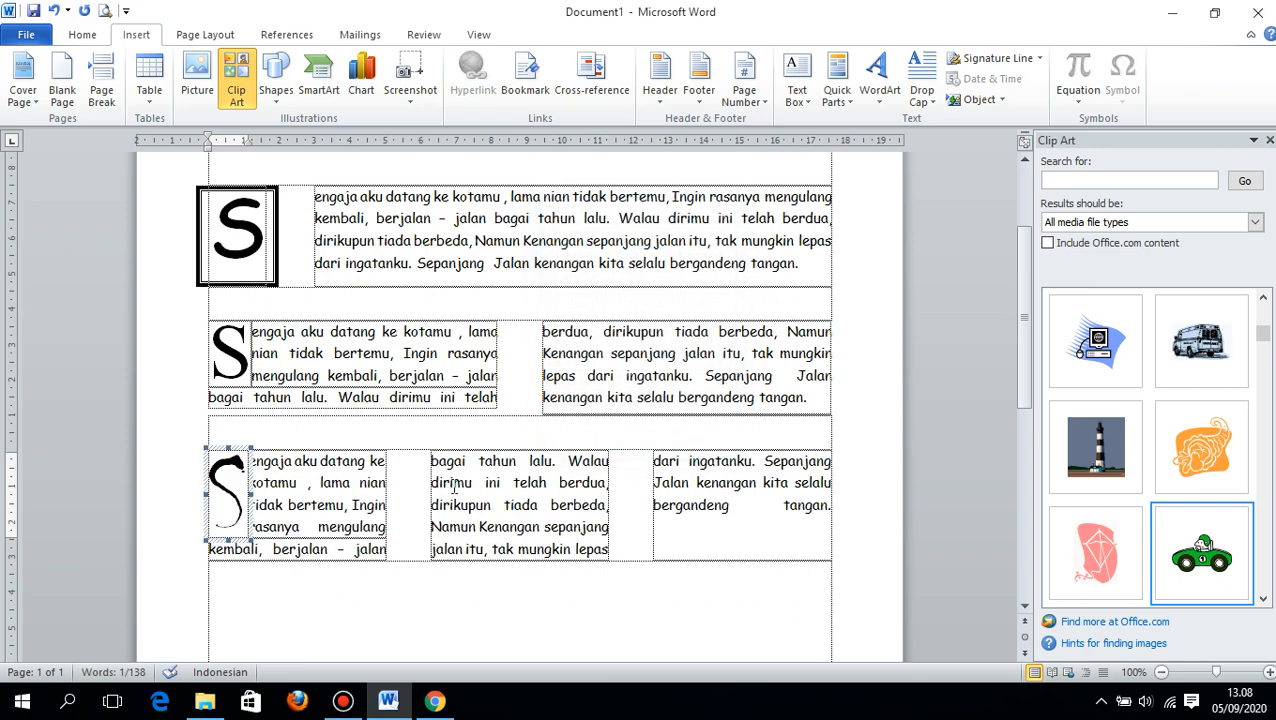
# - Paste the copied lyrics below the three-column paragraph and add "Sen" at the start to complete the first word
pyautogui.scroll(-2, 600, 465)
pyautogui.click(342, 484)
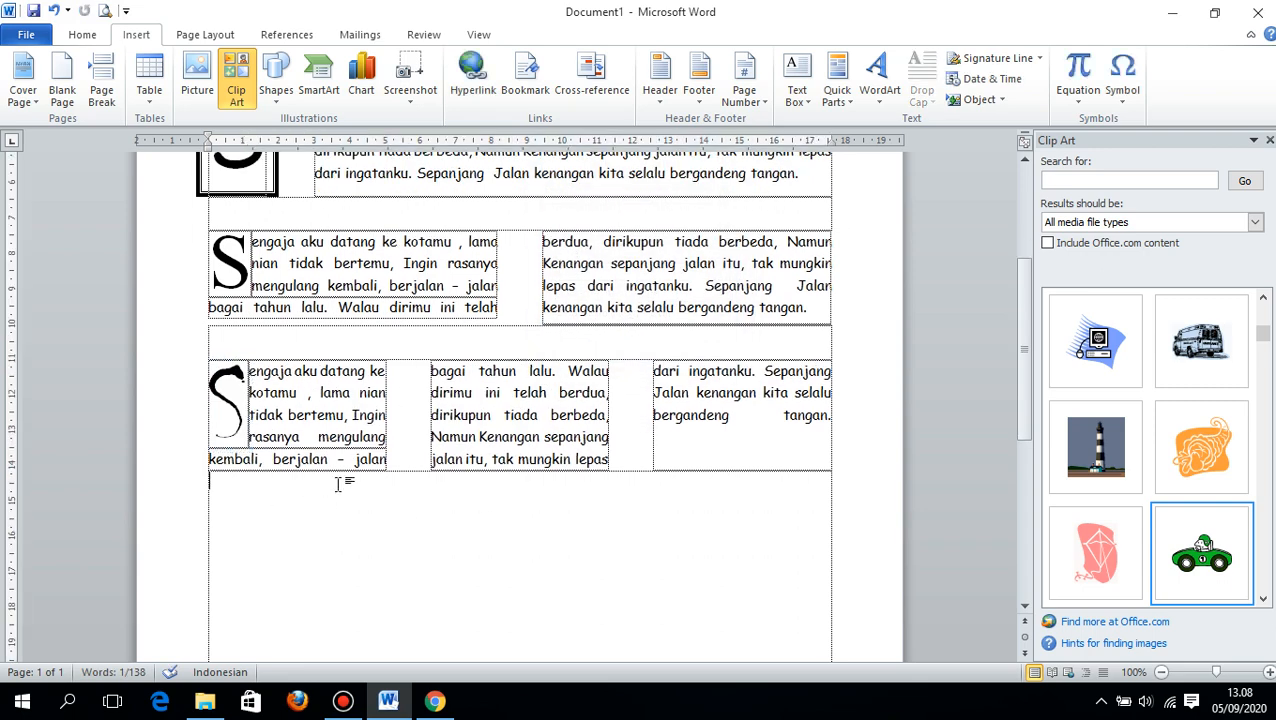
pyautogui.scroll(-4, 348, 481)
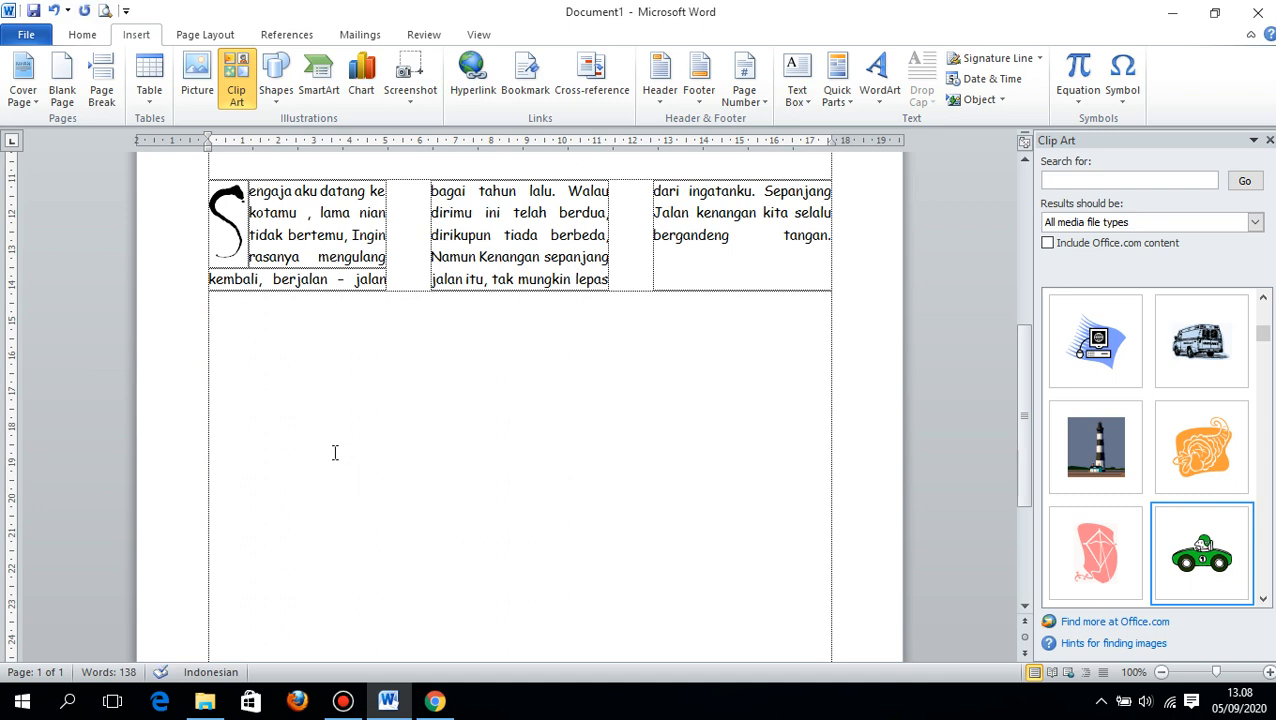
pyautogui.write('gaja aku datang ke kotamu , lama nian tidak bertemu, Ingin rasanya mengulang kembali, berjalan - jalan bagai tahun lalu. Walau dirimu ini telah berdua, dirikupun tiada berbeda, Namun Kenangan sepanjang jalan itu, tak mungkin lepas dari ingatanku. Sepanjang  Jalan kenangan kita selalu bergandeng tangan.')
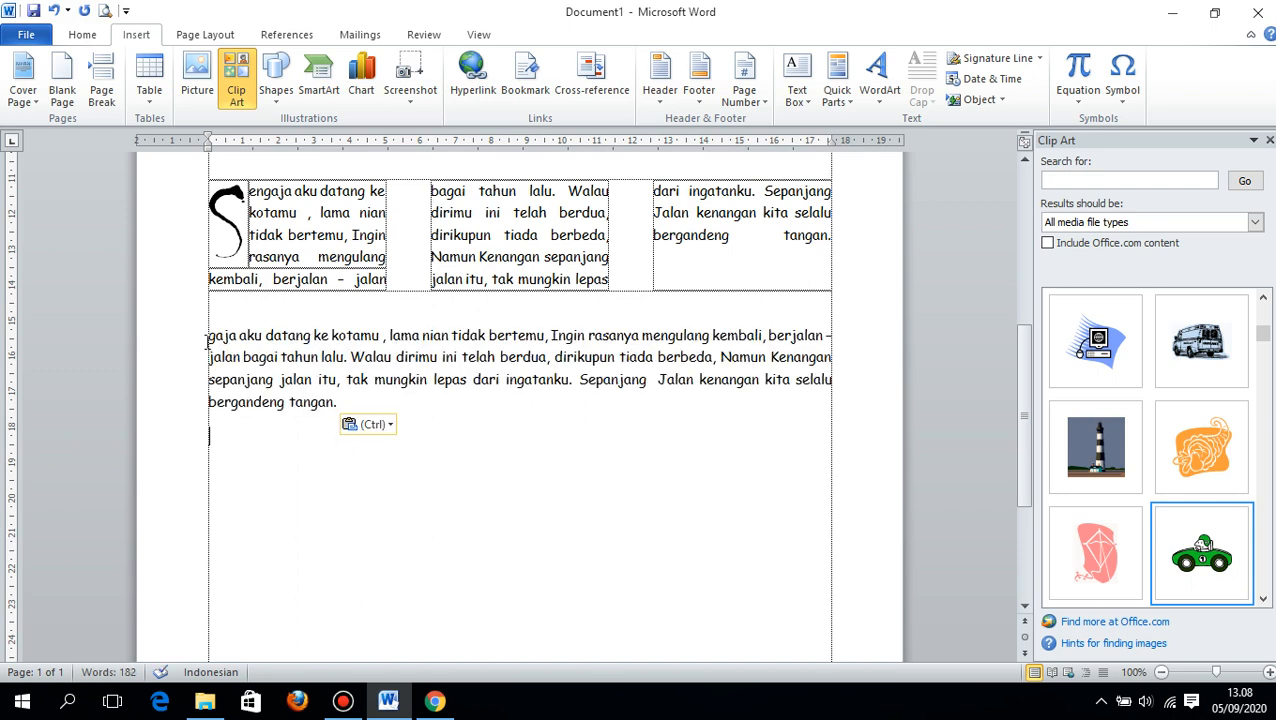
pyautogui.click(211, 336)
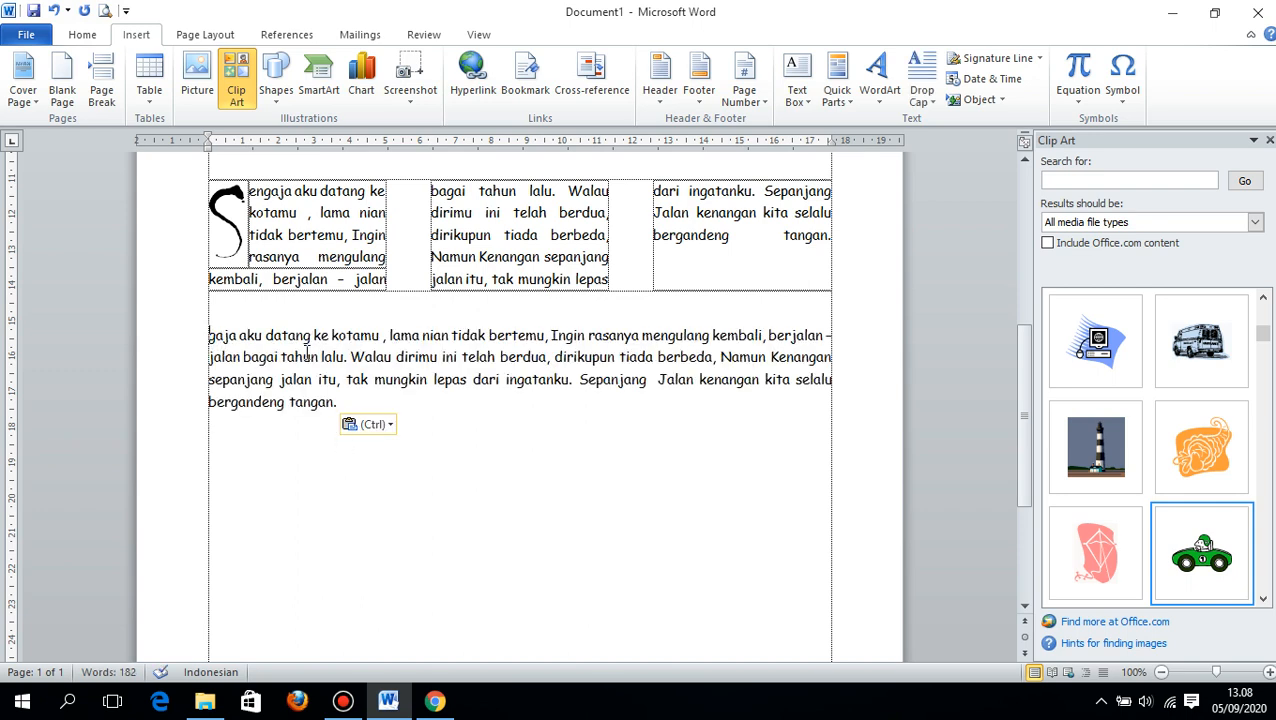
pyautogui.write('Sen')
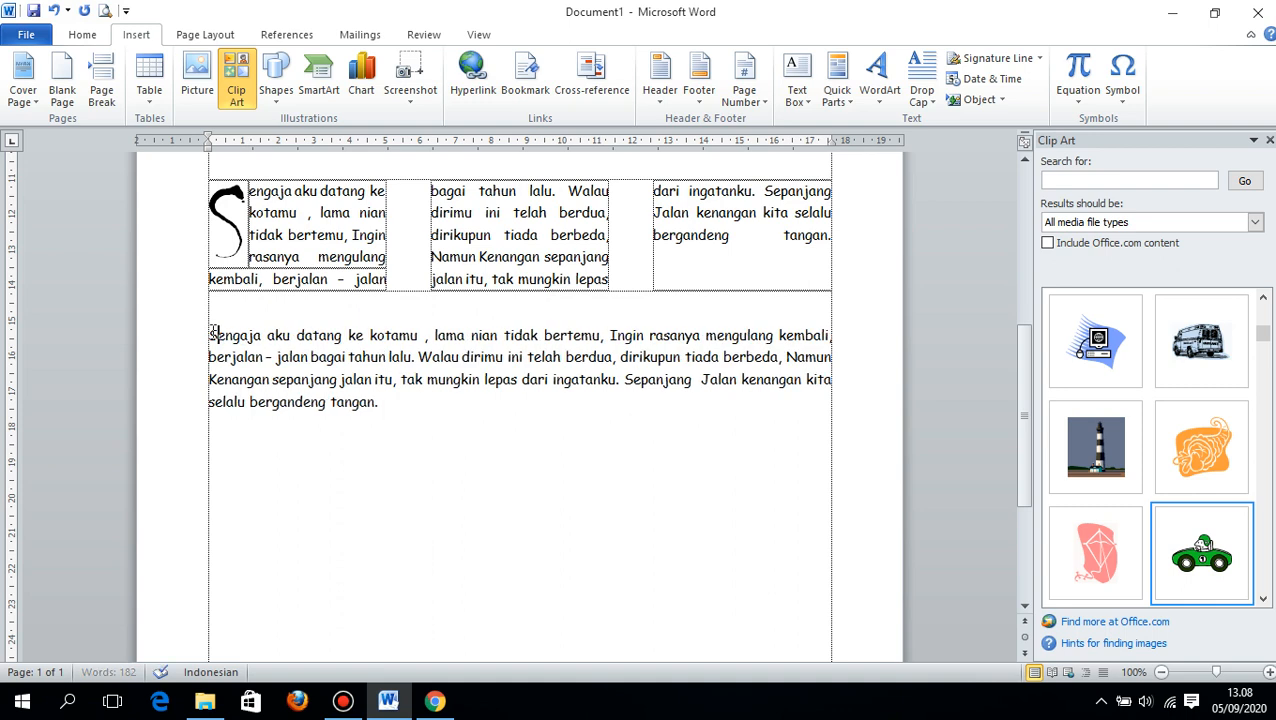
# - Turn the initial S of the fourth lyrics paragraph into a dropped cap three lines high in Comic Sans MS
pyautogui.moveTo(219, 335); pyautogui.dragTo(208, 335)
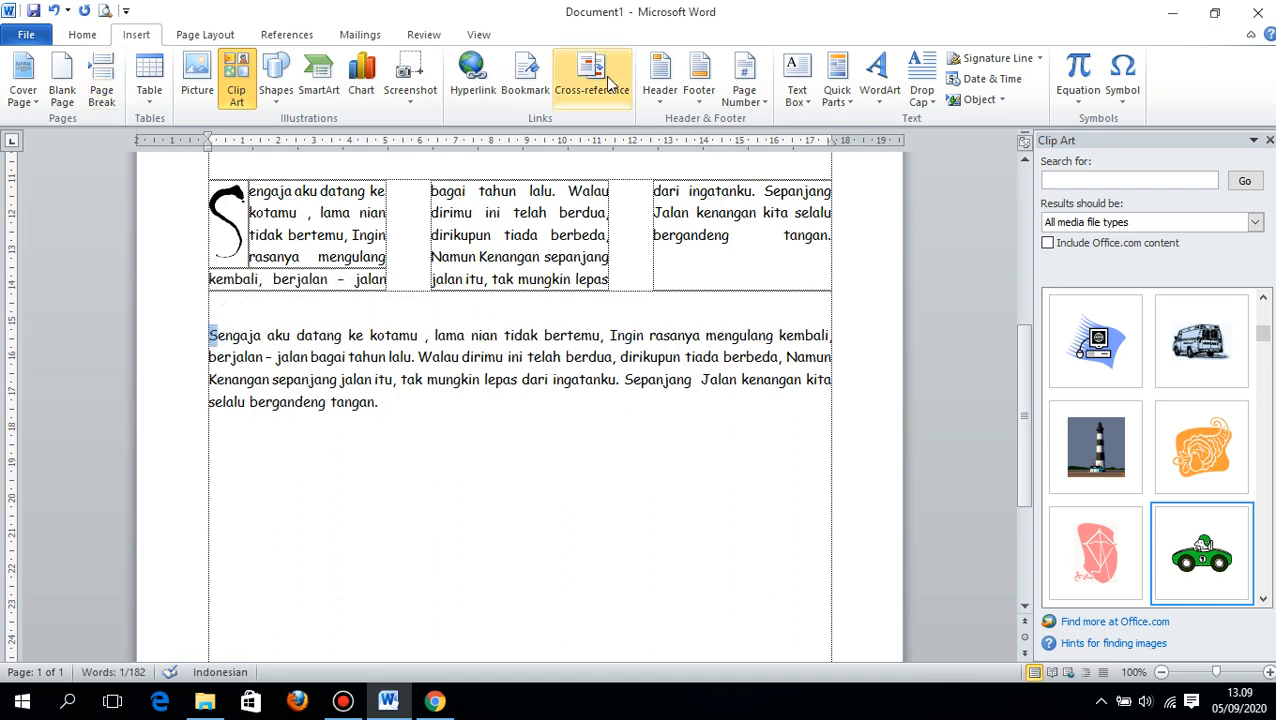
pyautogui.click(926, 92)
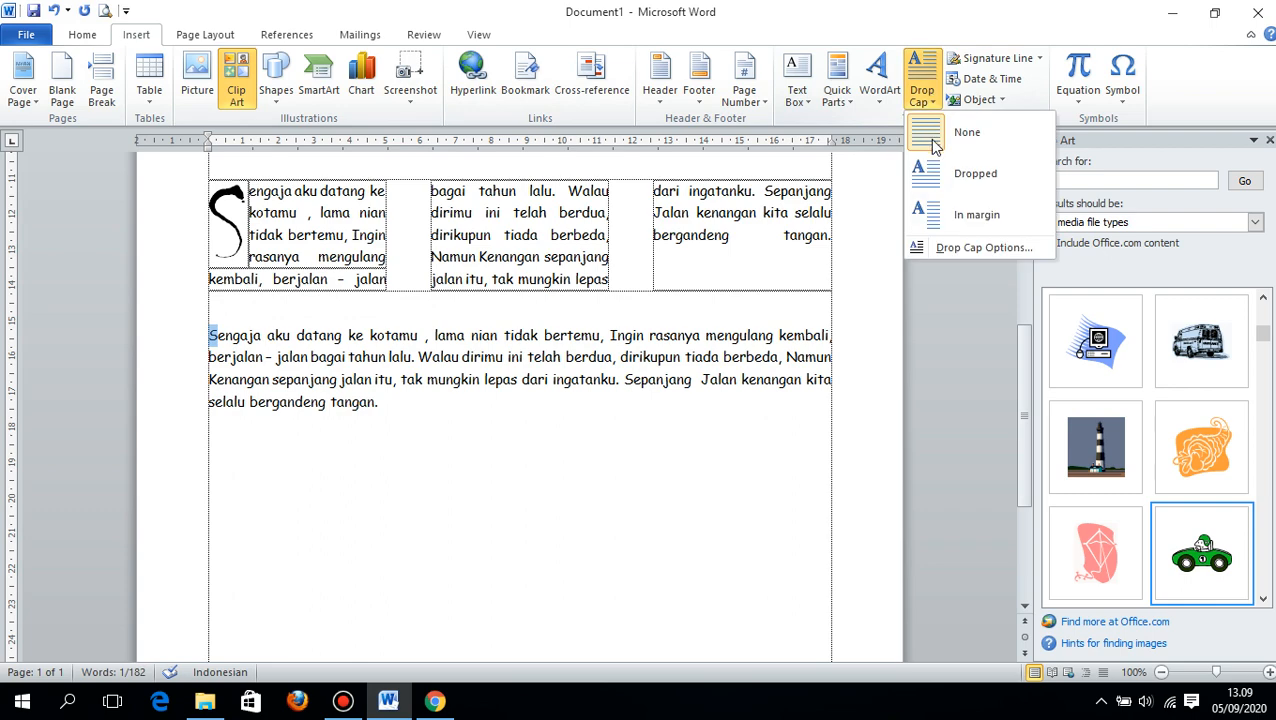
pyautogui.click(958, 247)
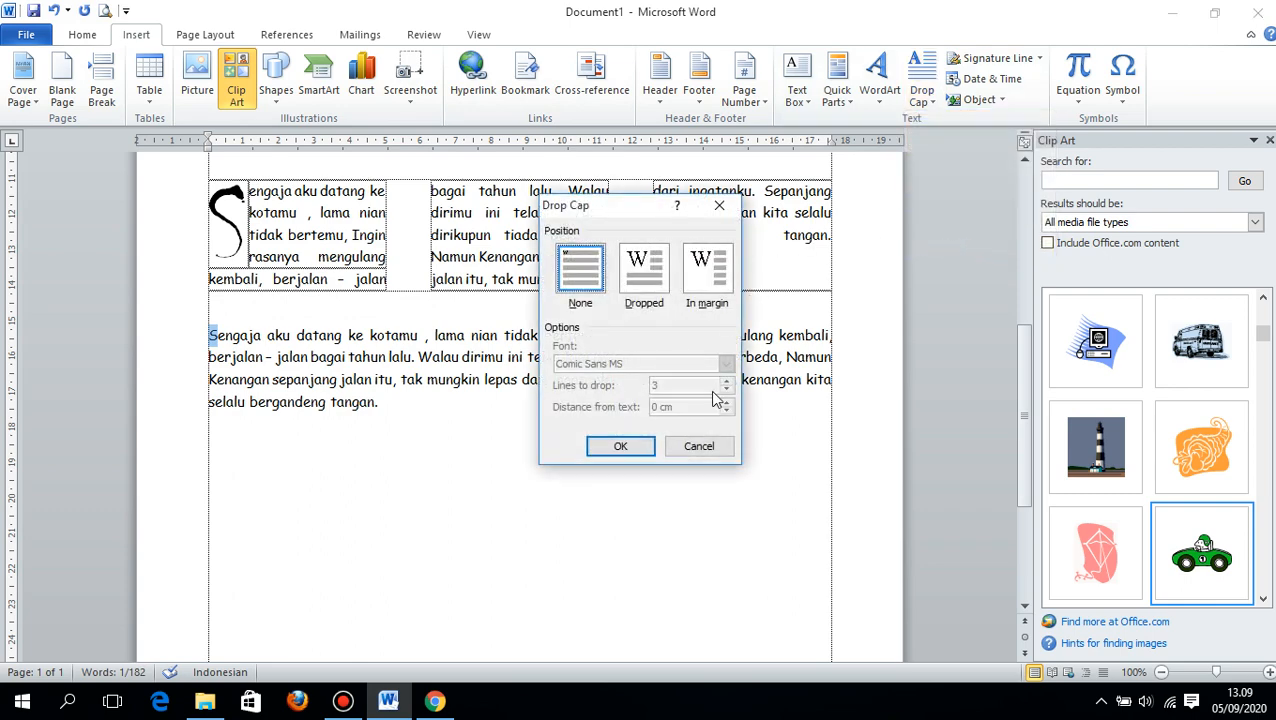
pyautogui.click(644, 268)
pyautogui.click(618, 447)
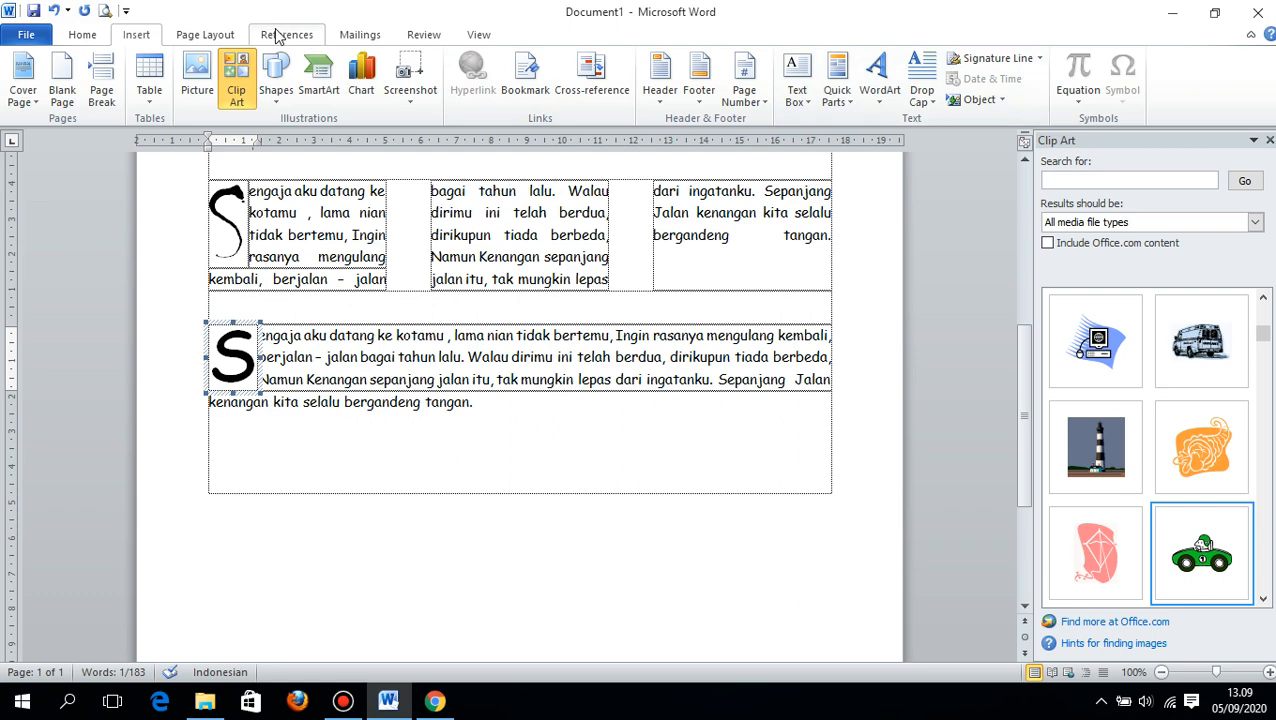
pyautogui.click(226, 34)
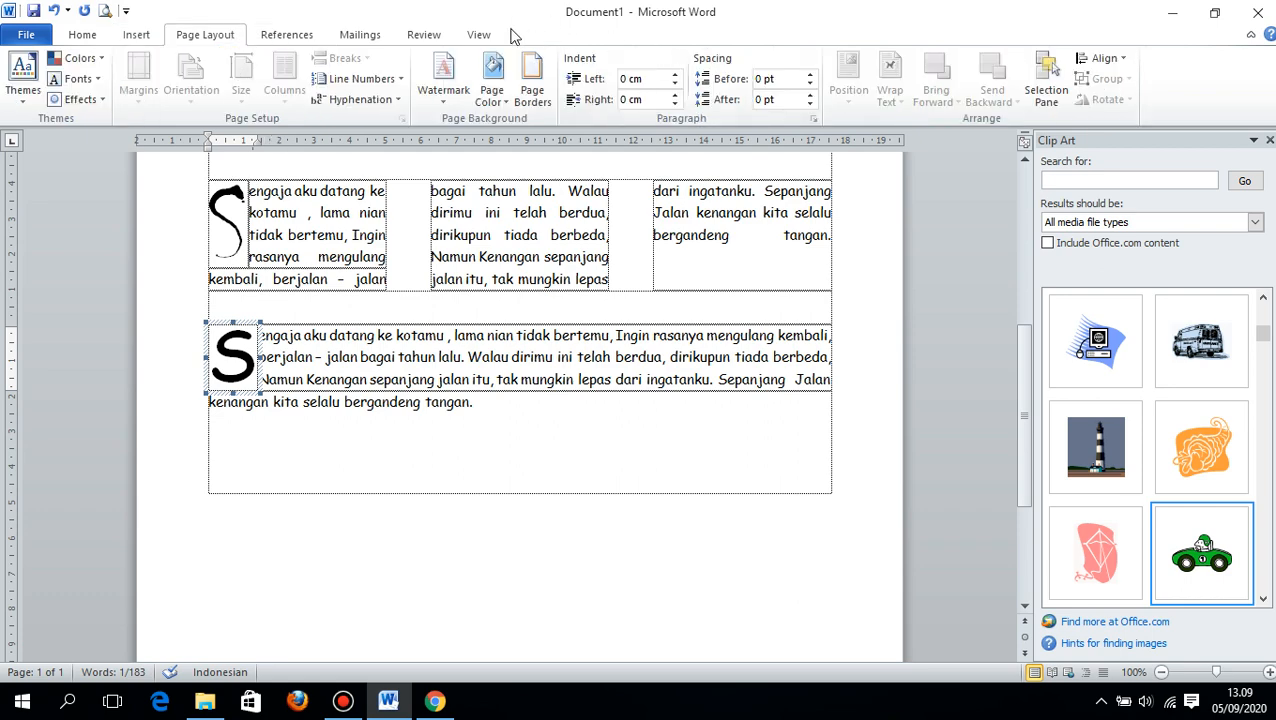
pyautogui.click(480, 36)
pyautogui.click(405, 40)
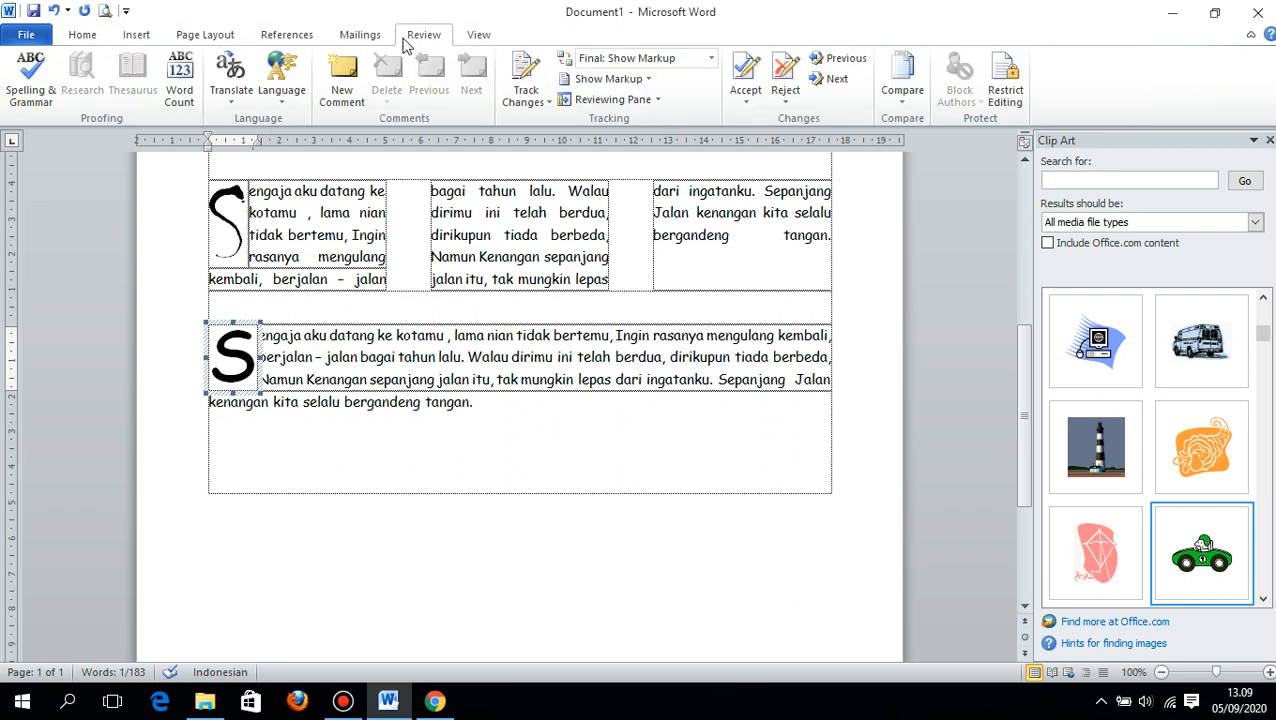
pyautogui.click(370, 36)
pyautogui.click(419, 38)
pyautogui.click(482, 38)
pyautogui.click(420, 38)
pyautogui.click(372, 36)
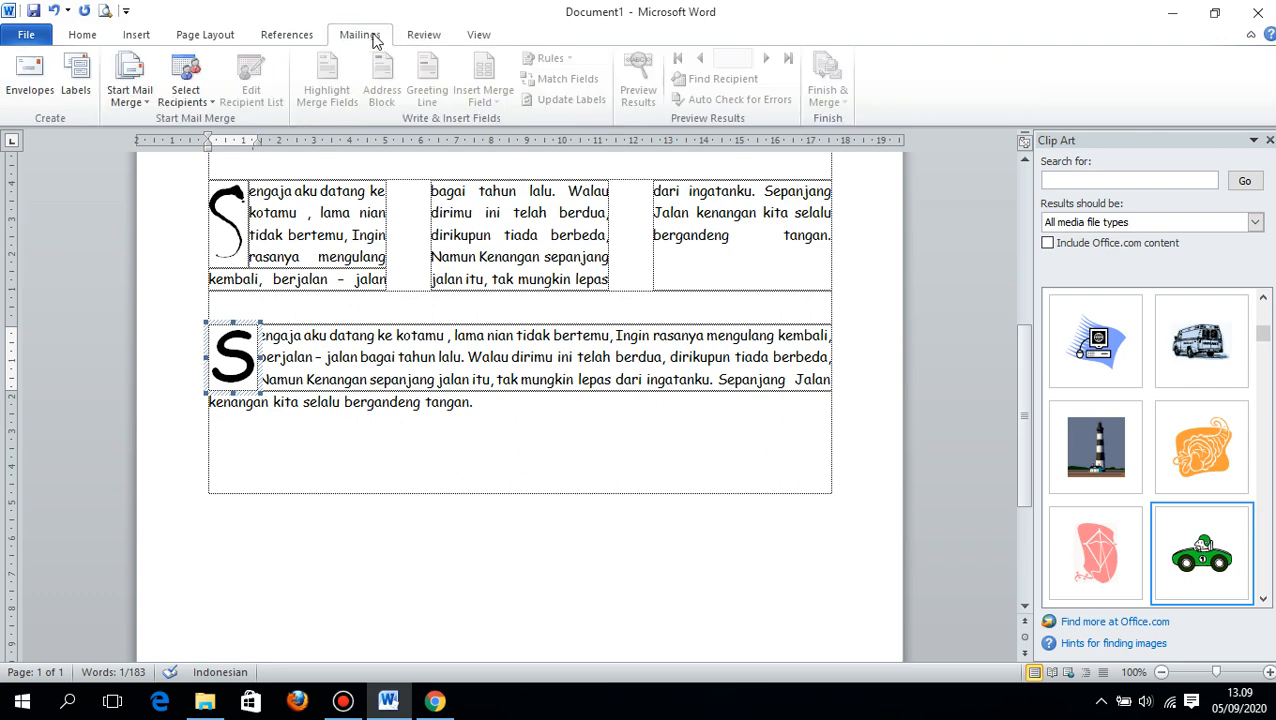
pyautogui.click(191, 45)
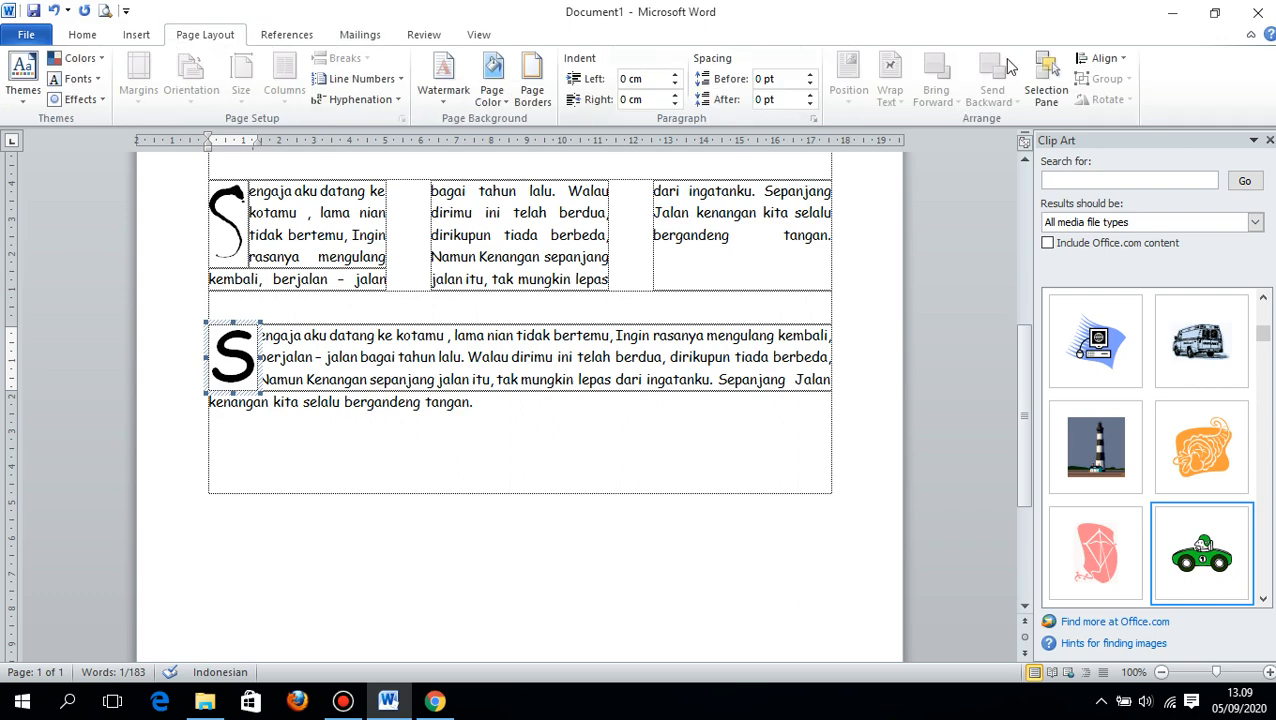
pyautogui.click(1102, 58)
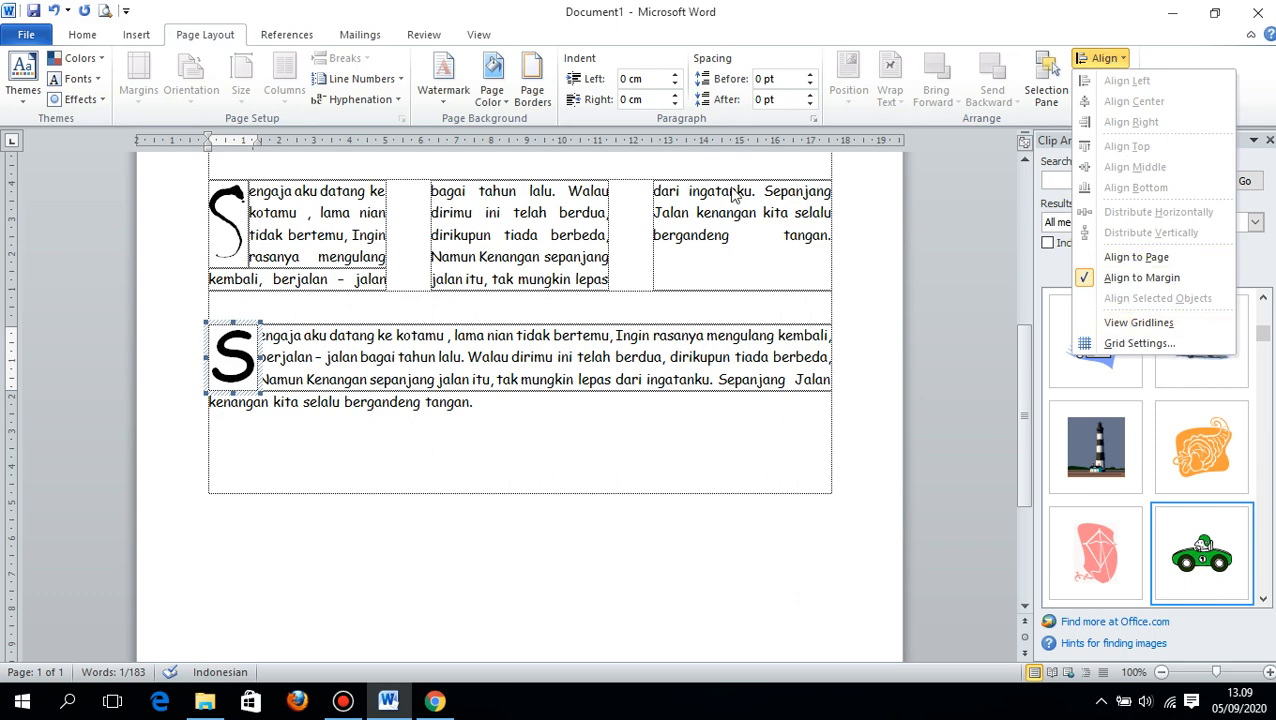
pyautogui.click(1109, 343)
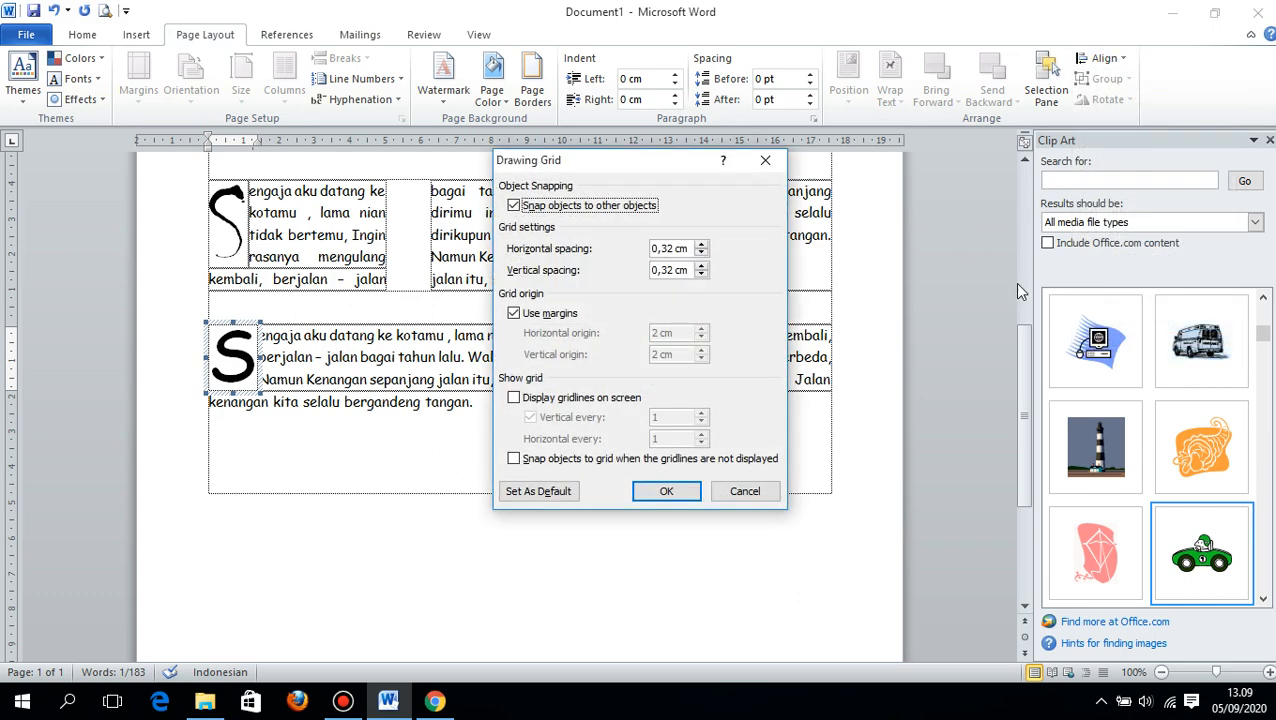
pyautogui.click(776, 161)
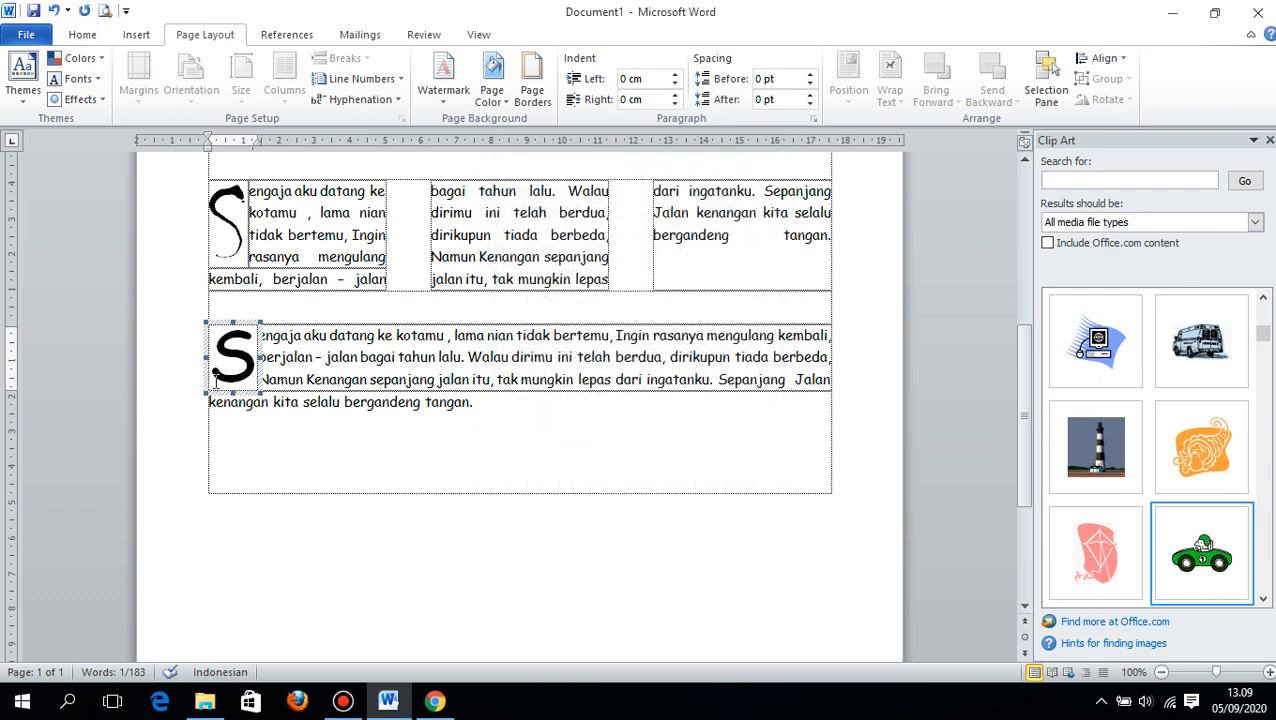
pyautogui.rightClick(243, 320)
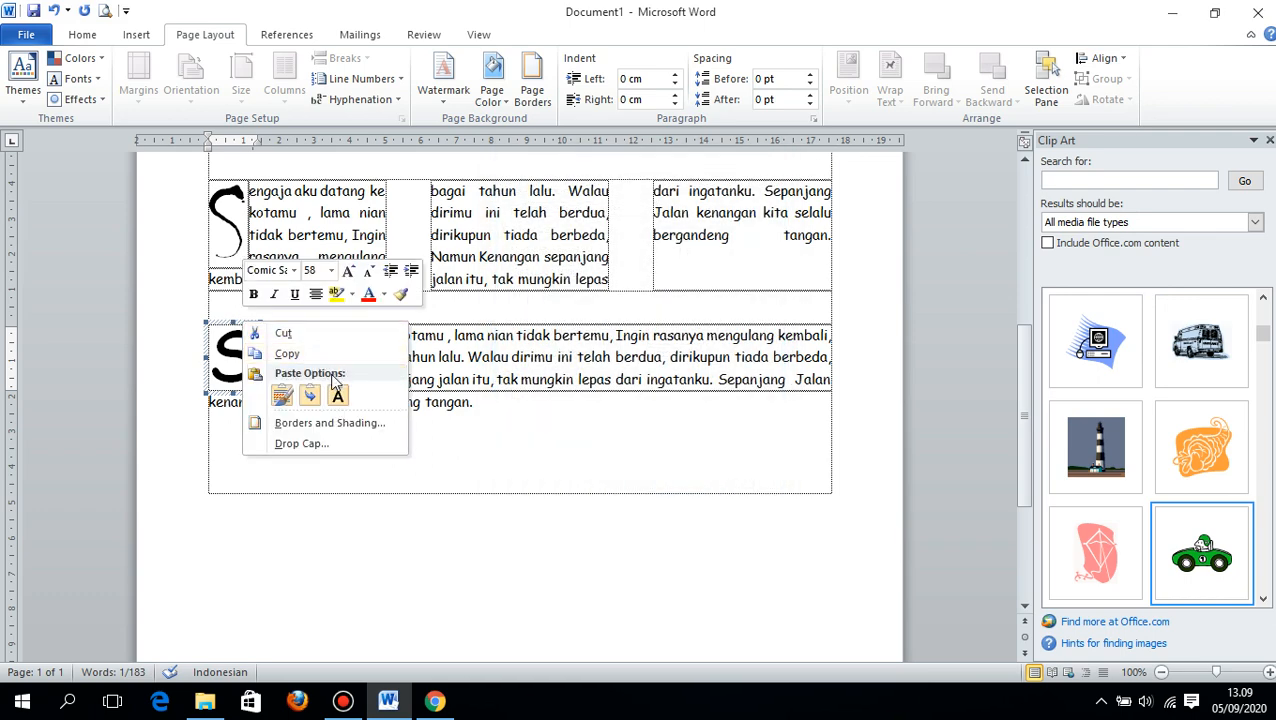
pyautogui.click(328, 443)
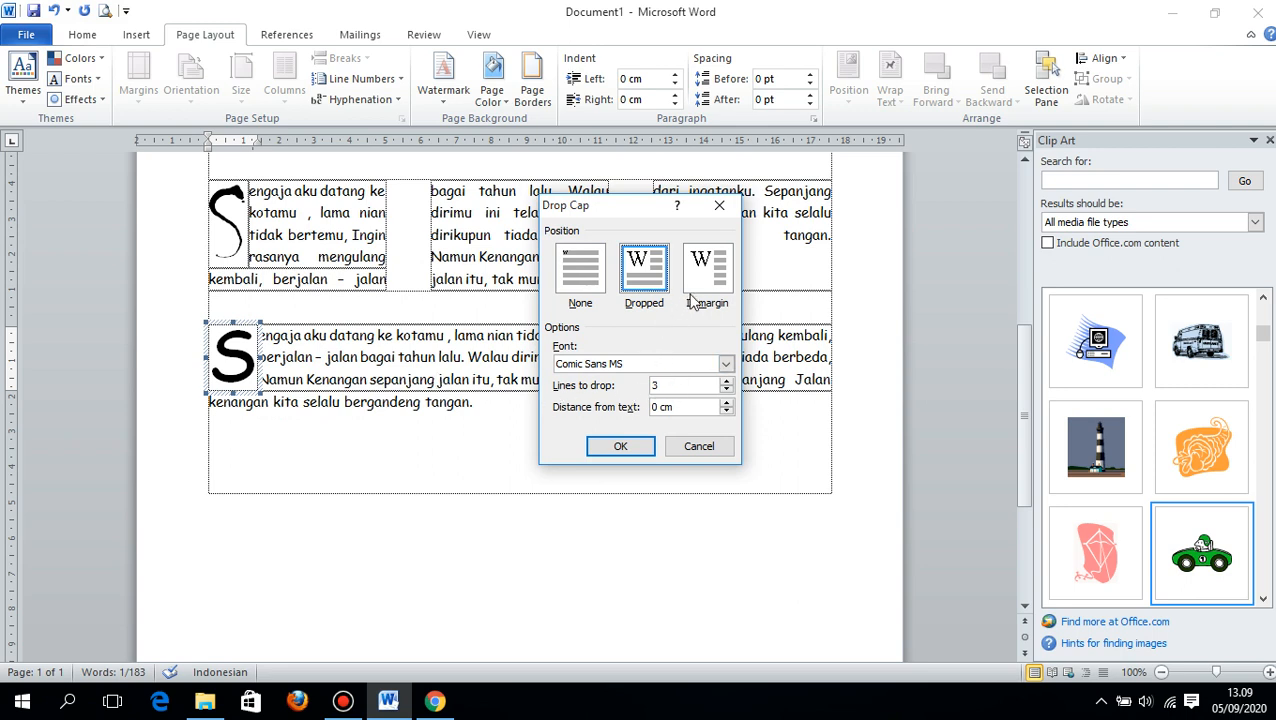
pyautogui.click(699, 446)
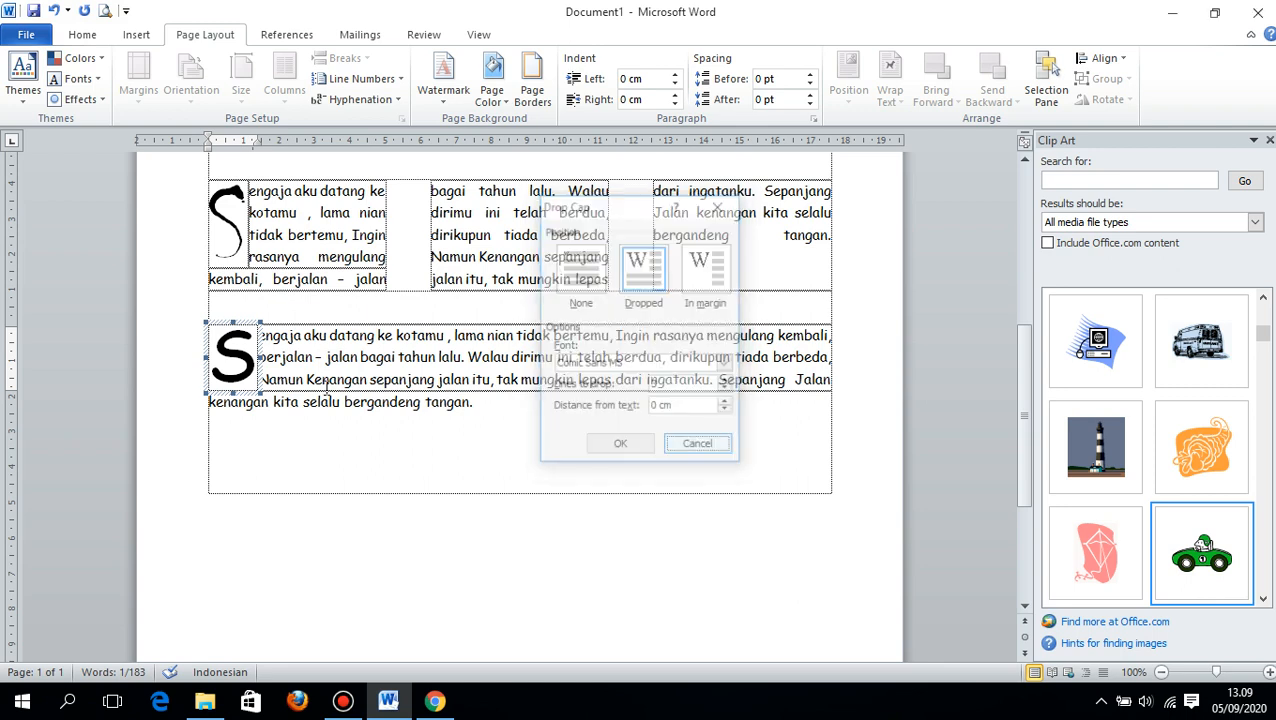
pyautogui.moveTo(232, 322); pyautogui.dragTo(205, 322)
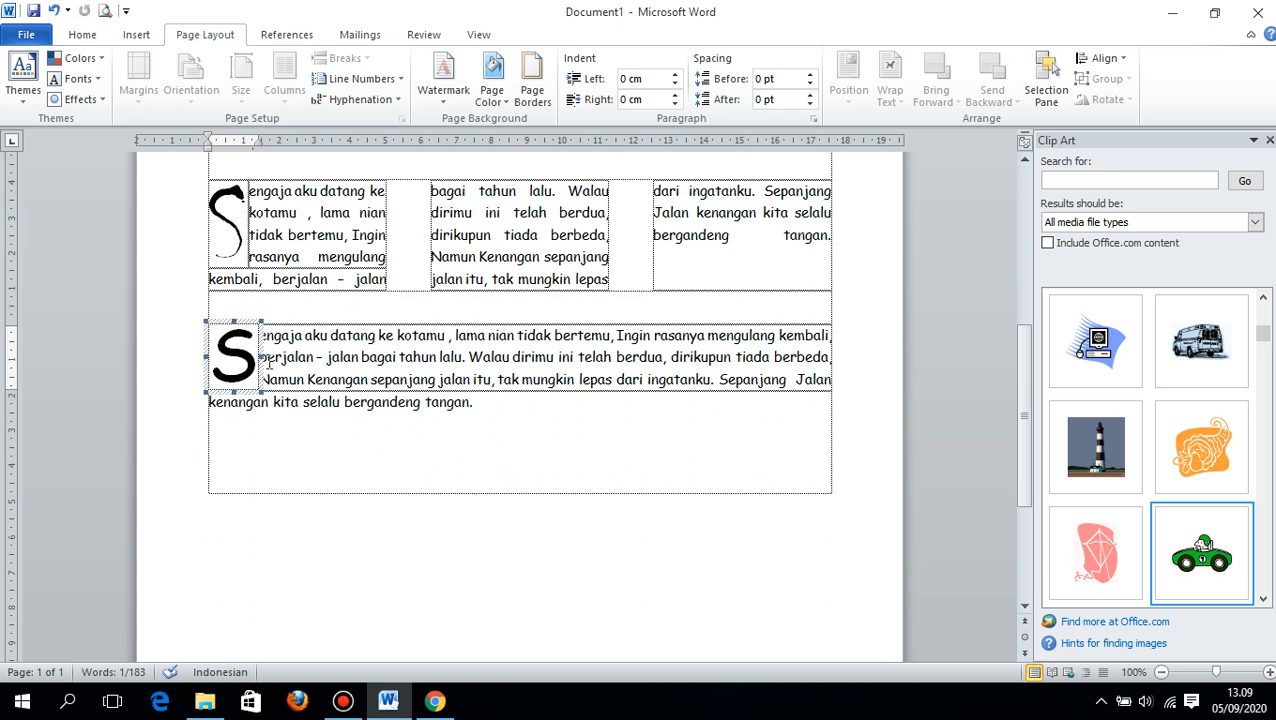
# - Set the distance from text of the fourth lyrics paragraph's drop cap to 0,5 cm
pyautogui.click(134, 38)
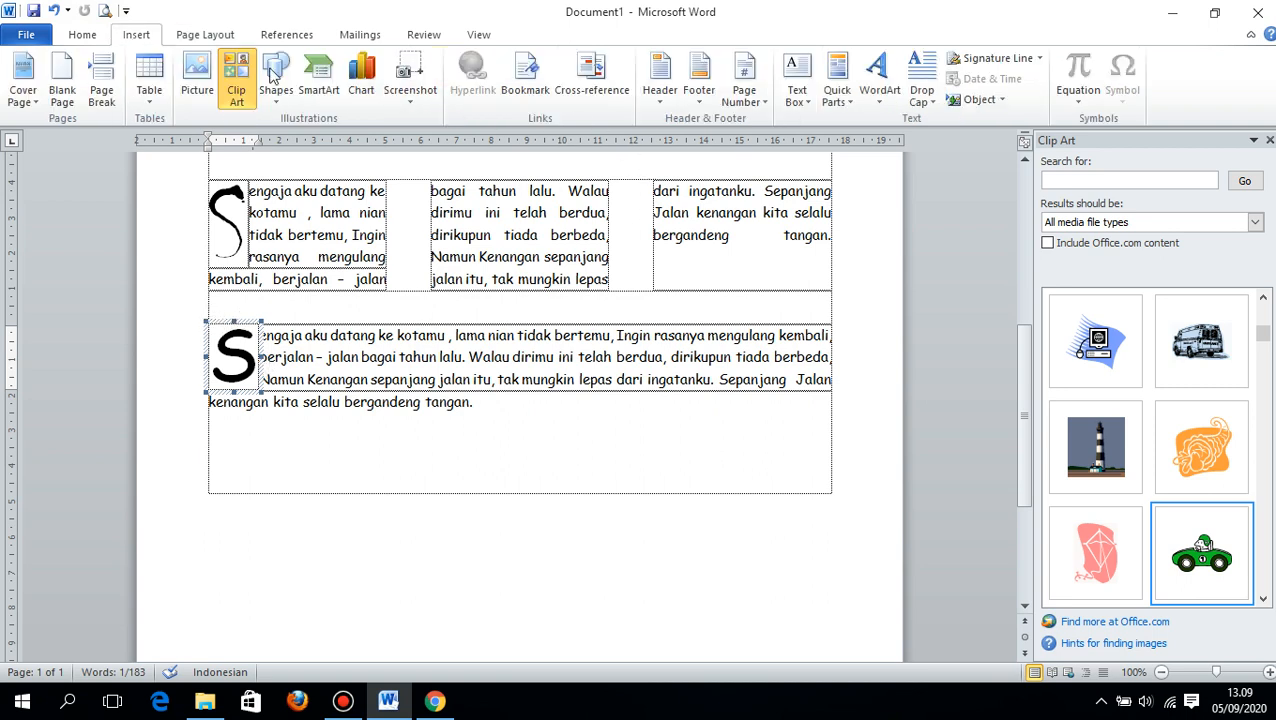
pyautogui.click(899, 95)
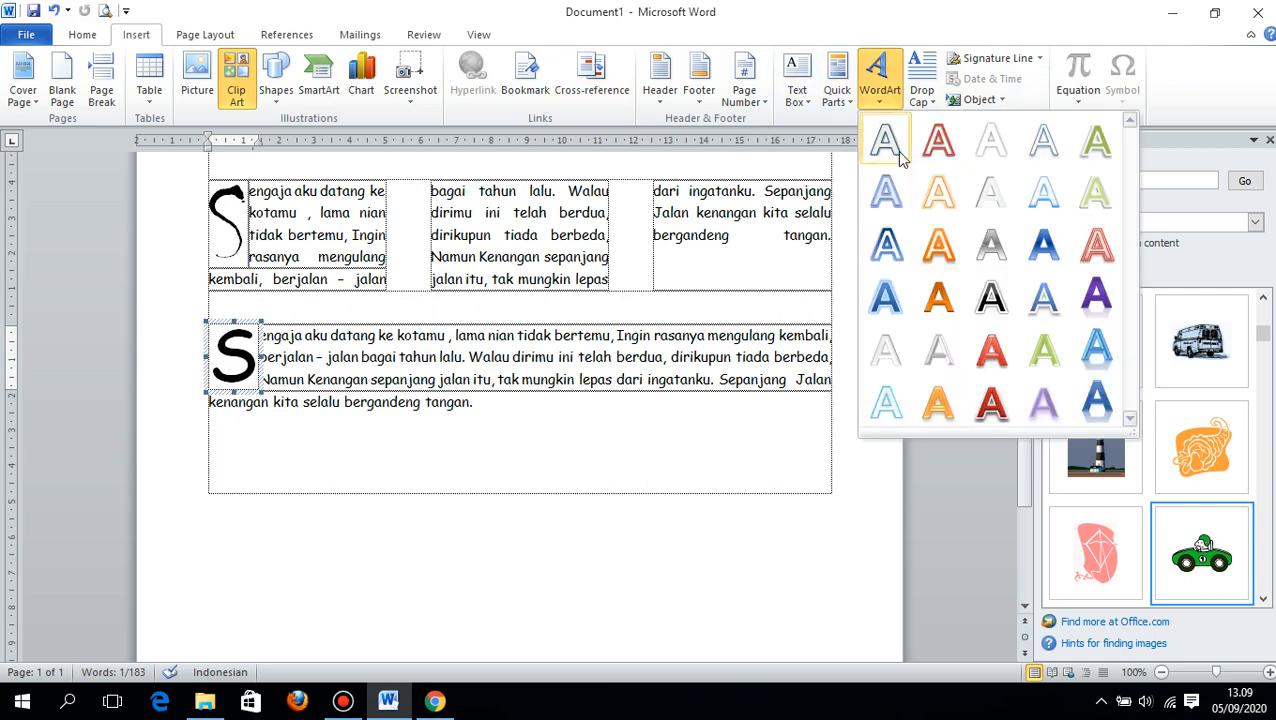
pyautogui.click(912, 104)
pyautogui.click(945, 247)
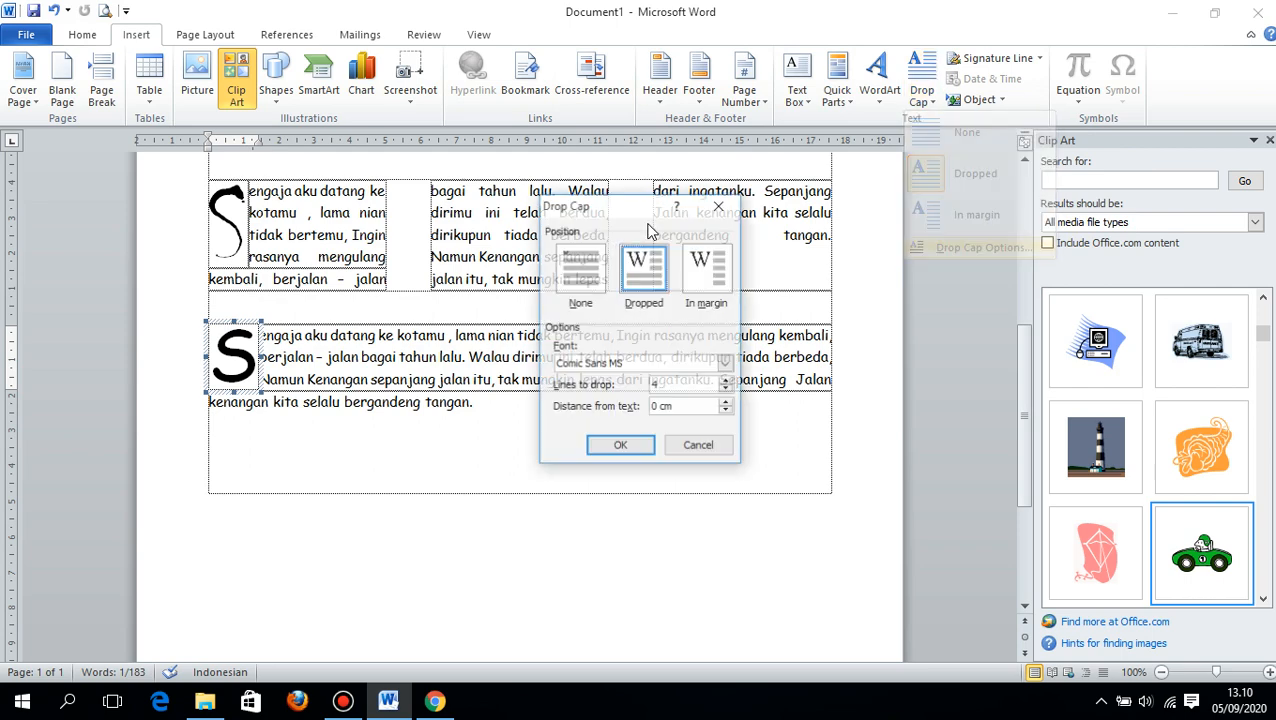
pyautogui.click(727, 402)
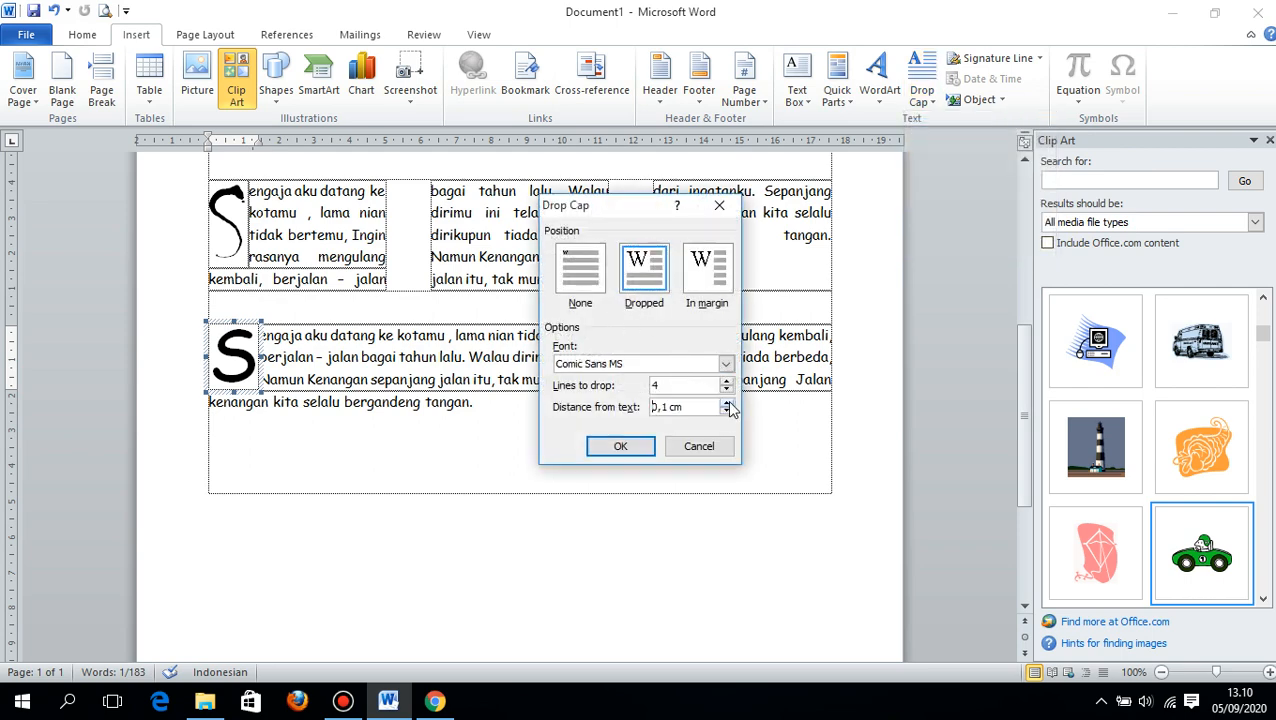
pyautogui.click(727, 402)
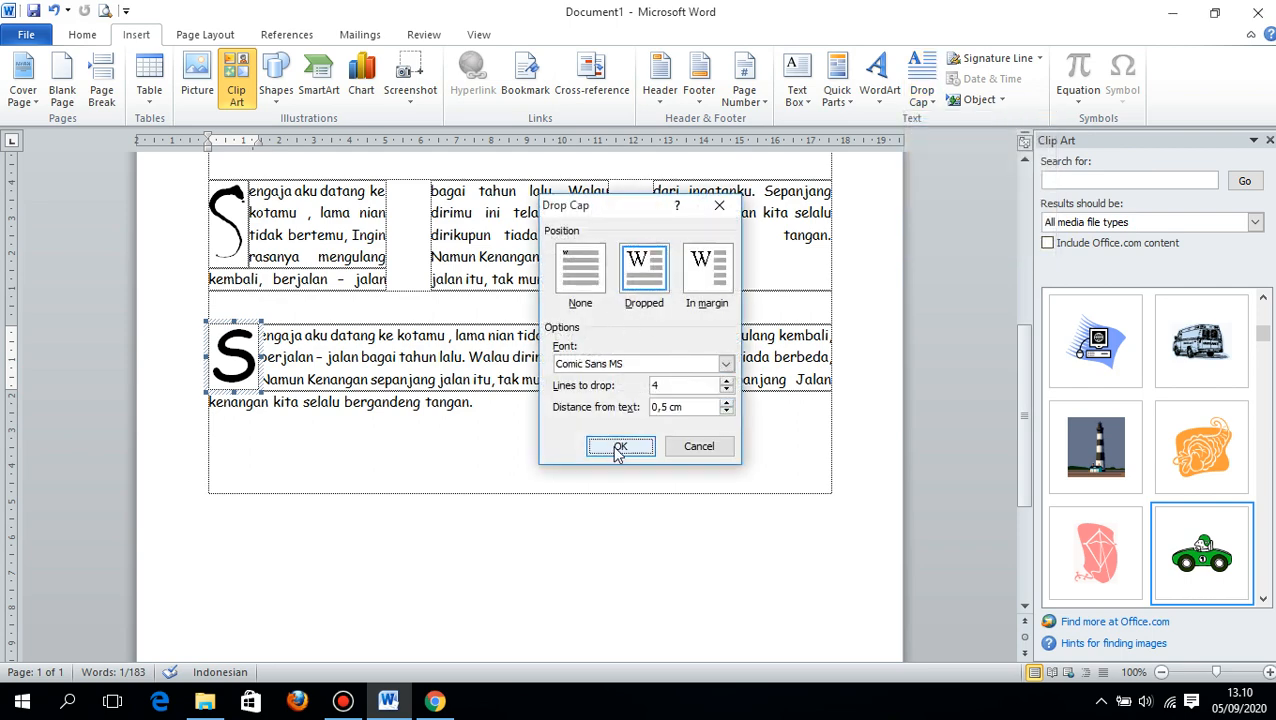
pyautogui.click(620, 446)
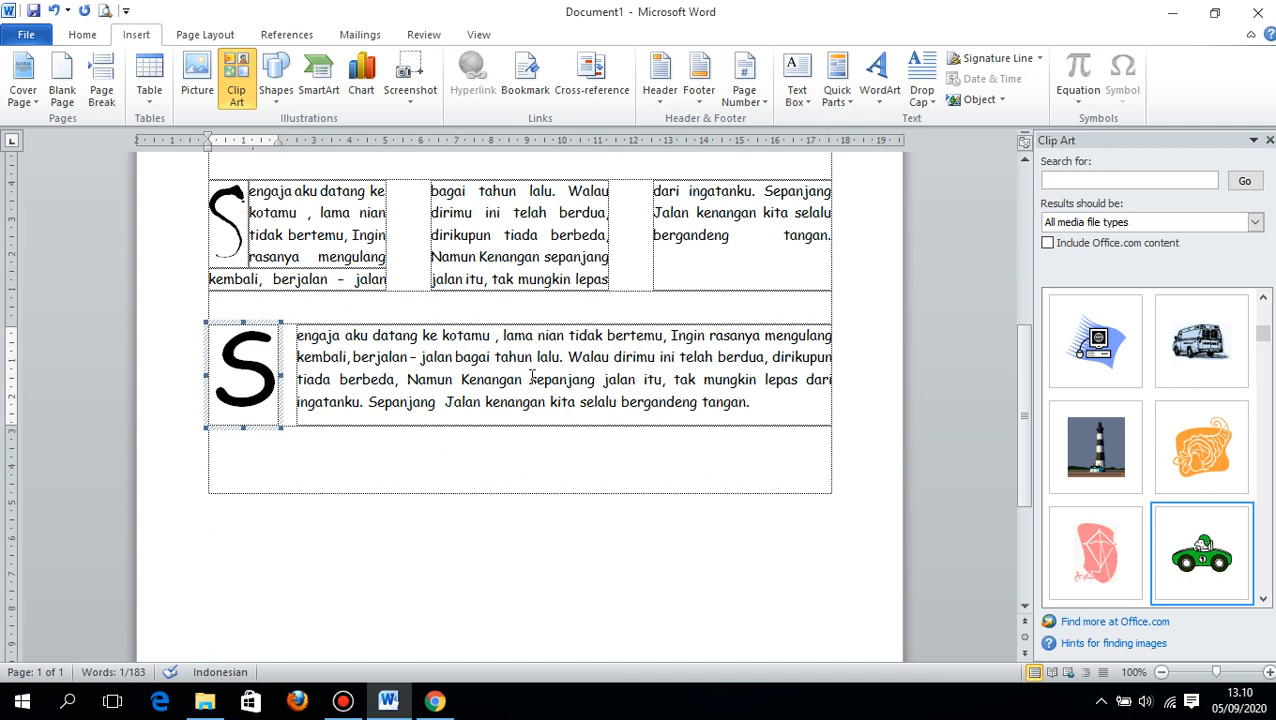
# - Set the fourth lyrics paragraph's drop cap to a height of three lines
pyautogui.moveTo(241, 429); pyautogui.dragTo(281, 428)
pyautogui.click(918, 62)
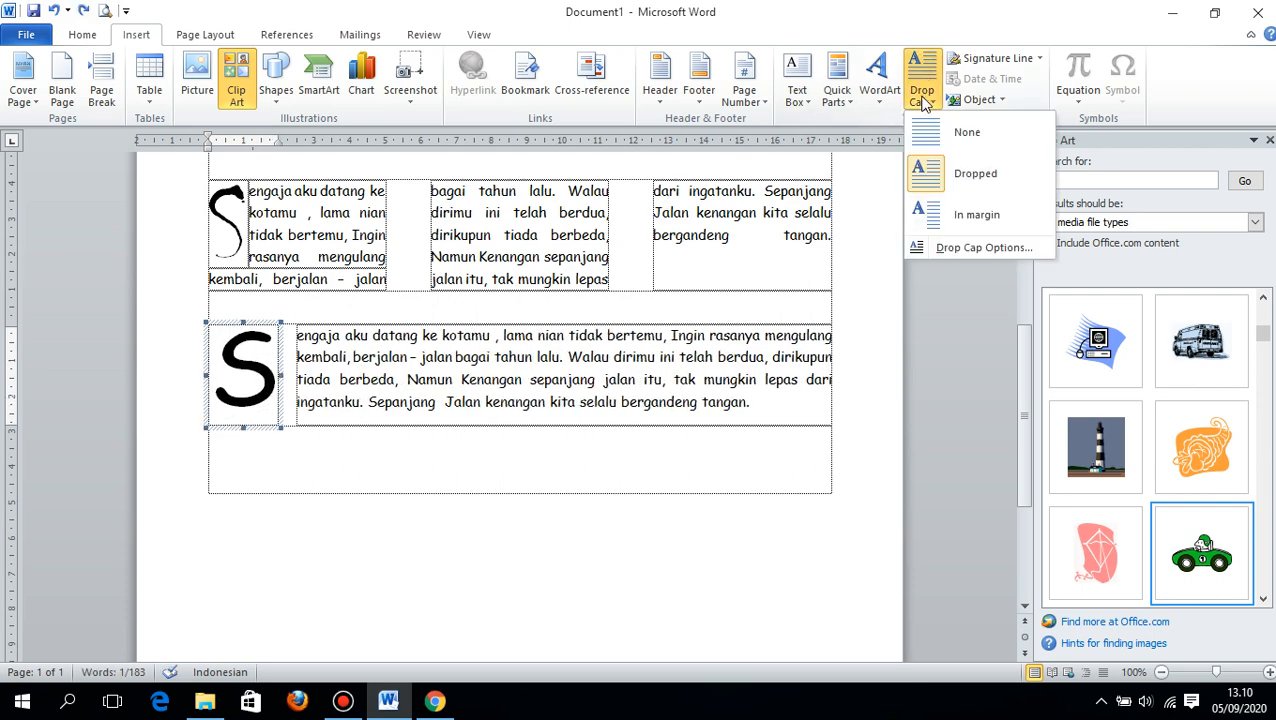
pyautogui.click(966, 246)
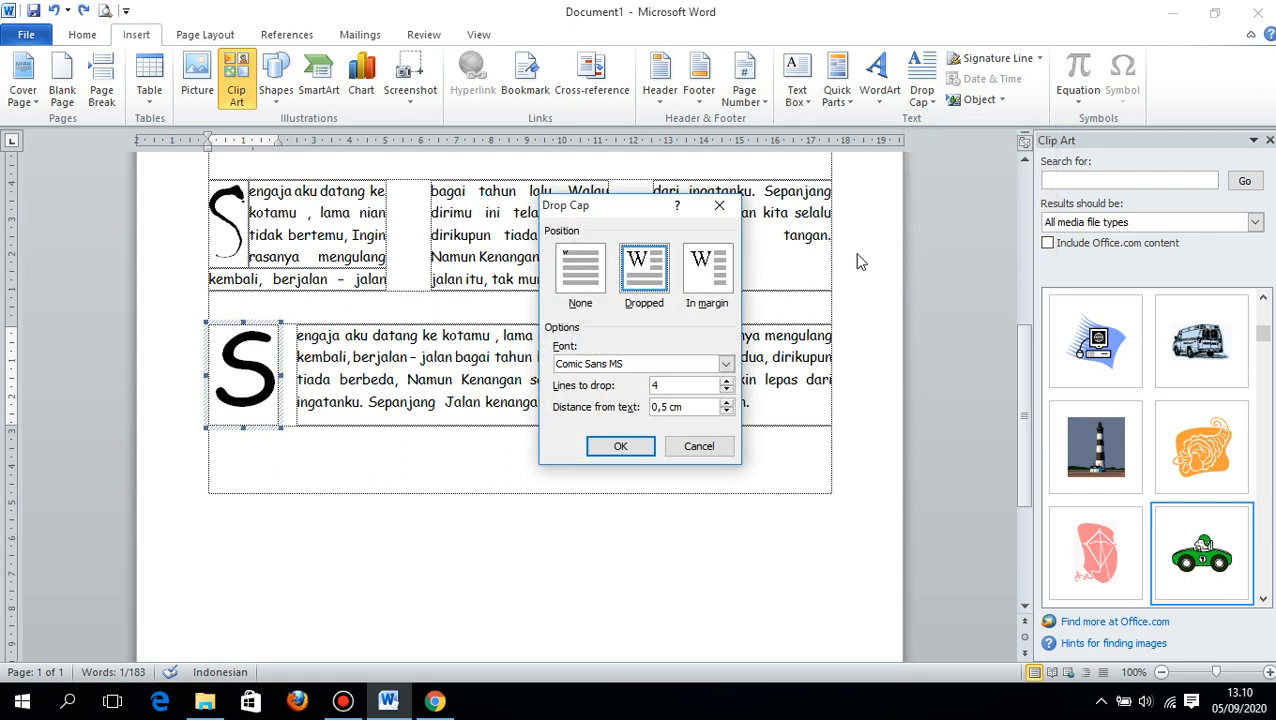
pyautogui.click(727, 390)
pyautogui.click(642, 446)
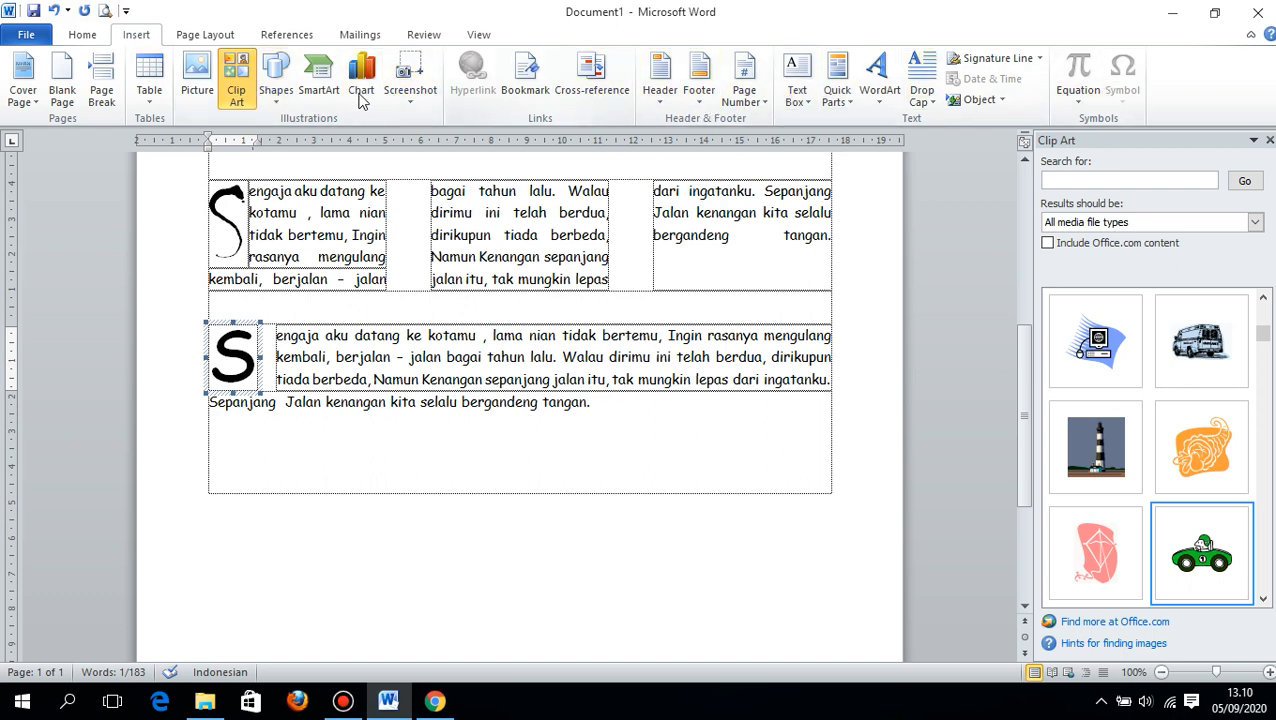
pyautogui.click(92, 35)
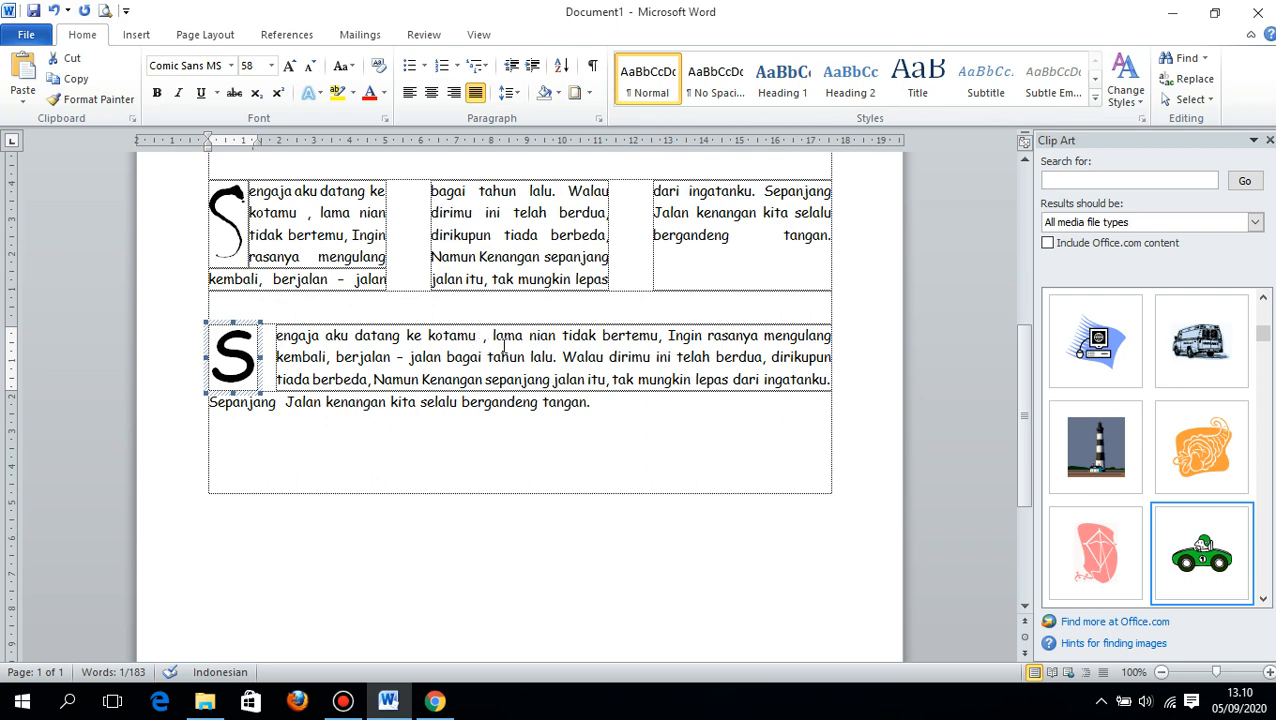
pyautogui.scroll(8, 581, 313)
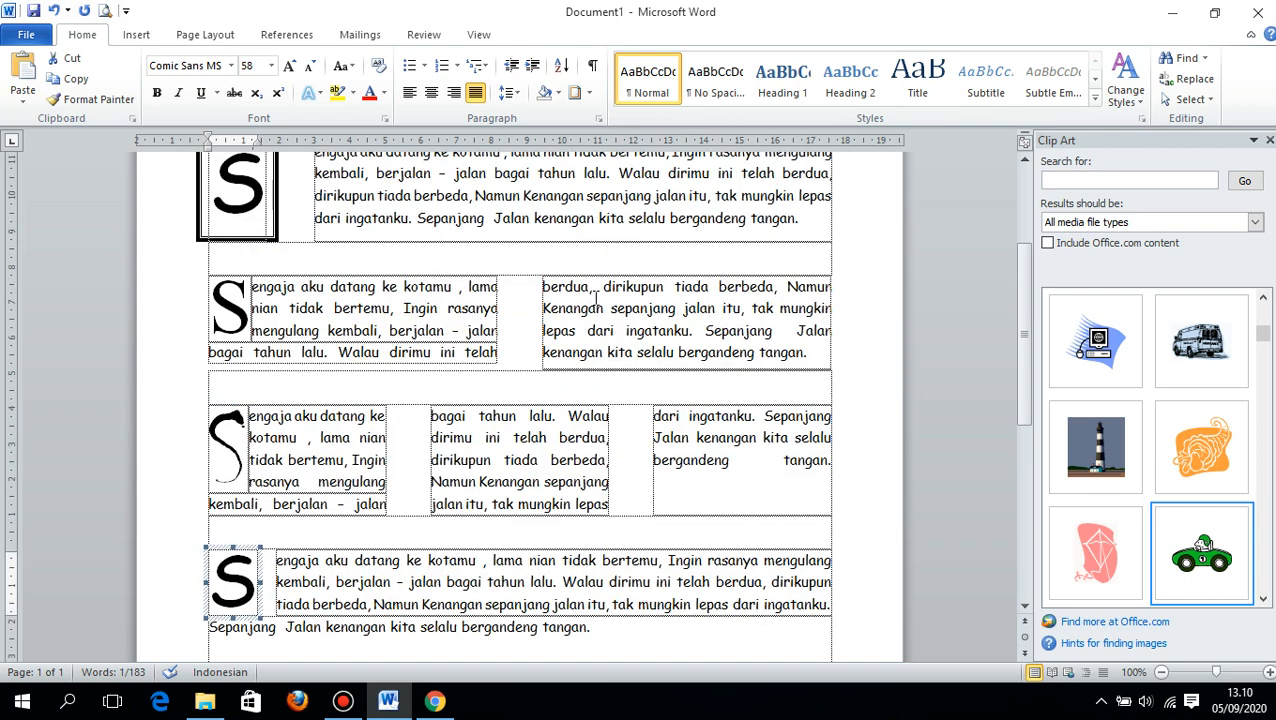
pyautogui.scroll(1, 1110, 430)
pyautogui.scroll(-4, 1173, 402)
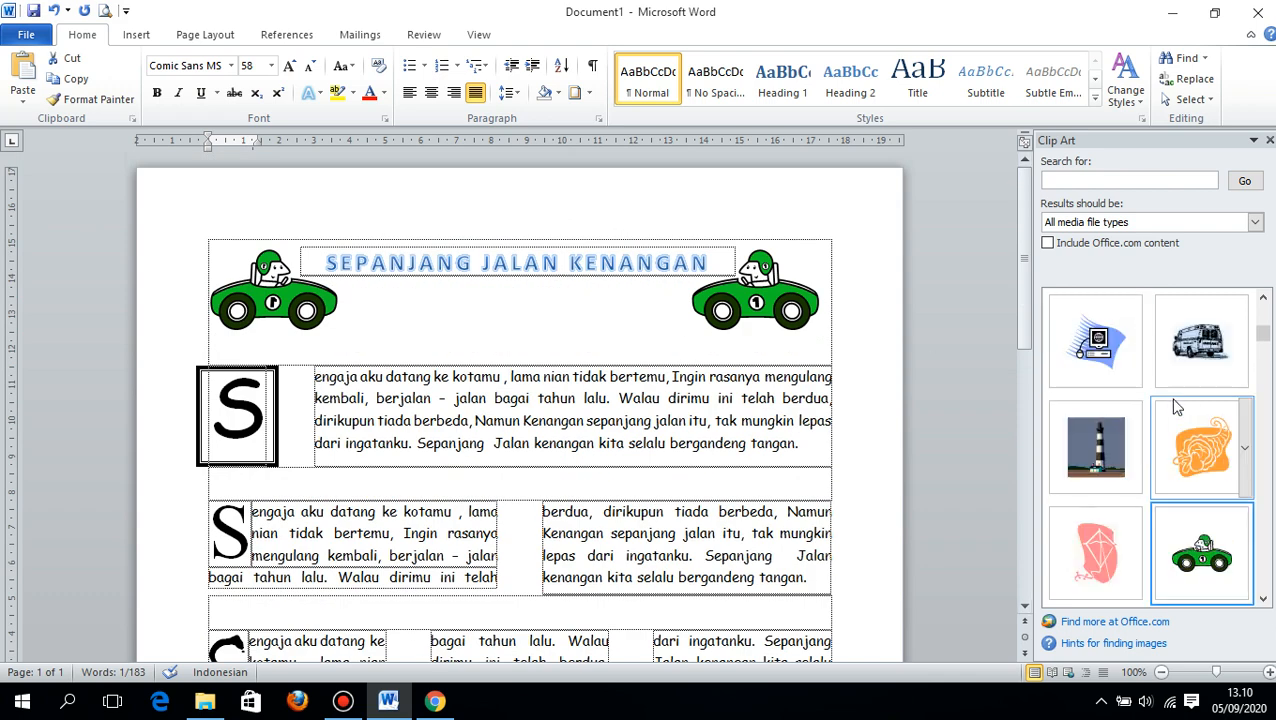
pyautogui.scroll(3, 1195, 480)
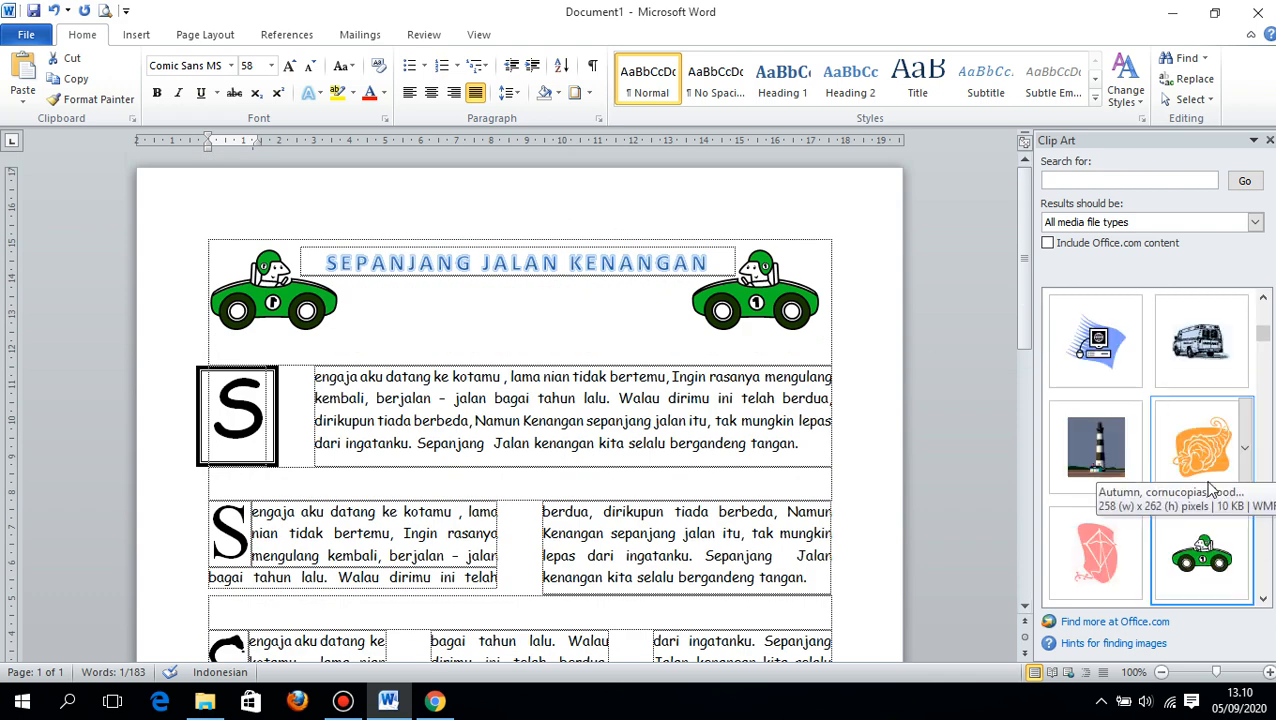
pyautogui.click(1203, 548)
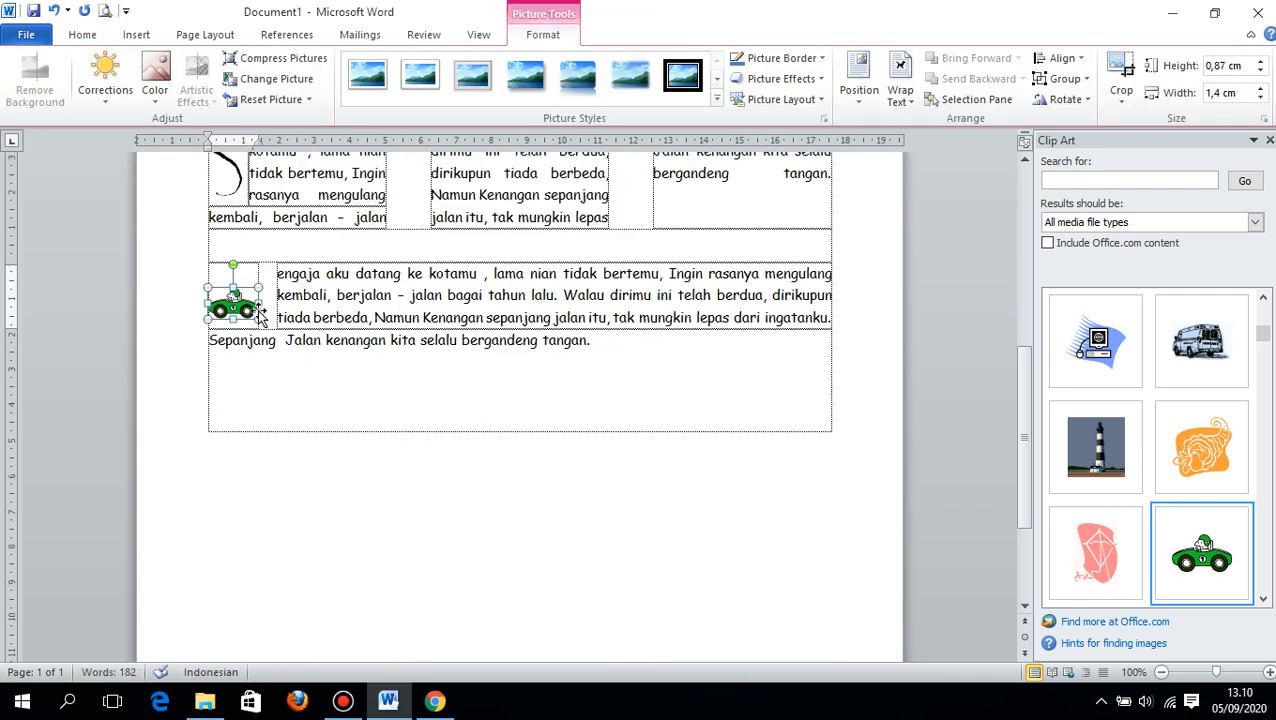
pyautogui.hotkey('ctrl', 'z')
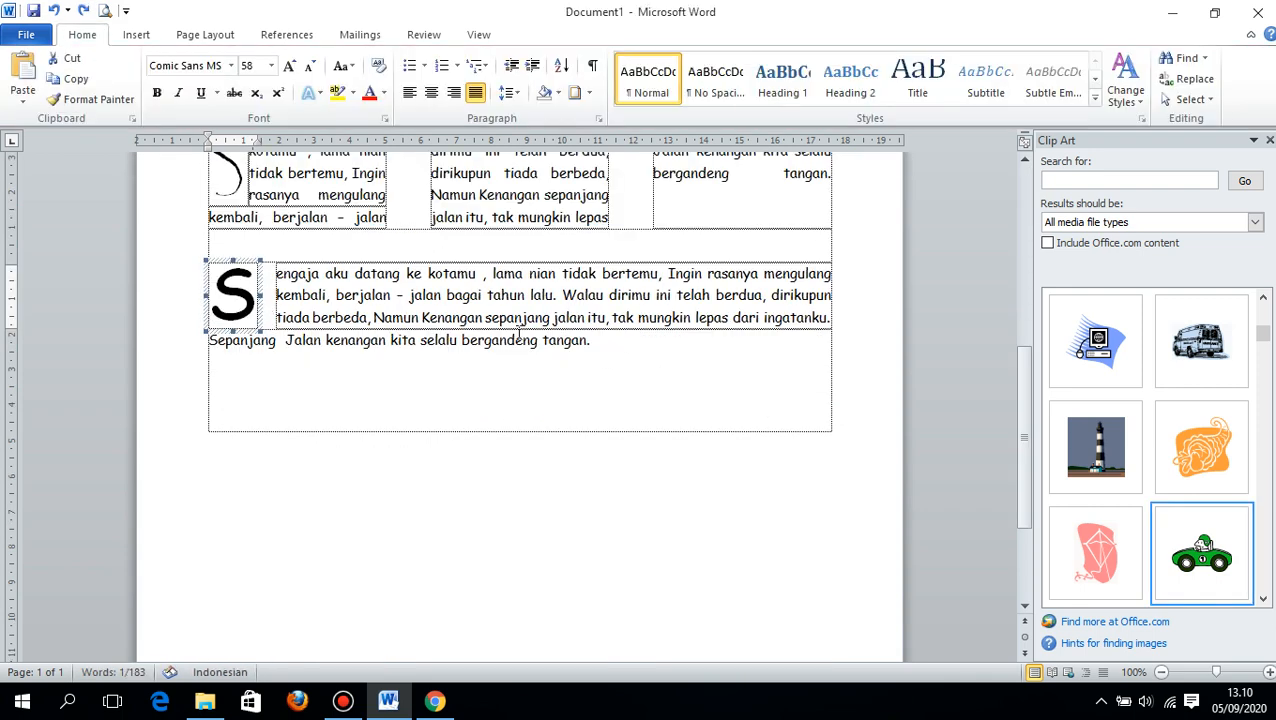
# - Insert the green racing car clip art at the end of the fourth lyrics paragraph with Square text wrapping
pyautogui.click(622, 340)
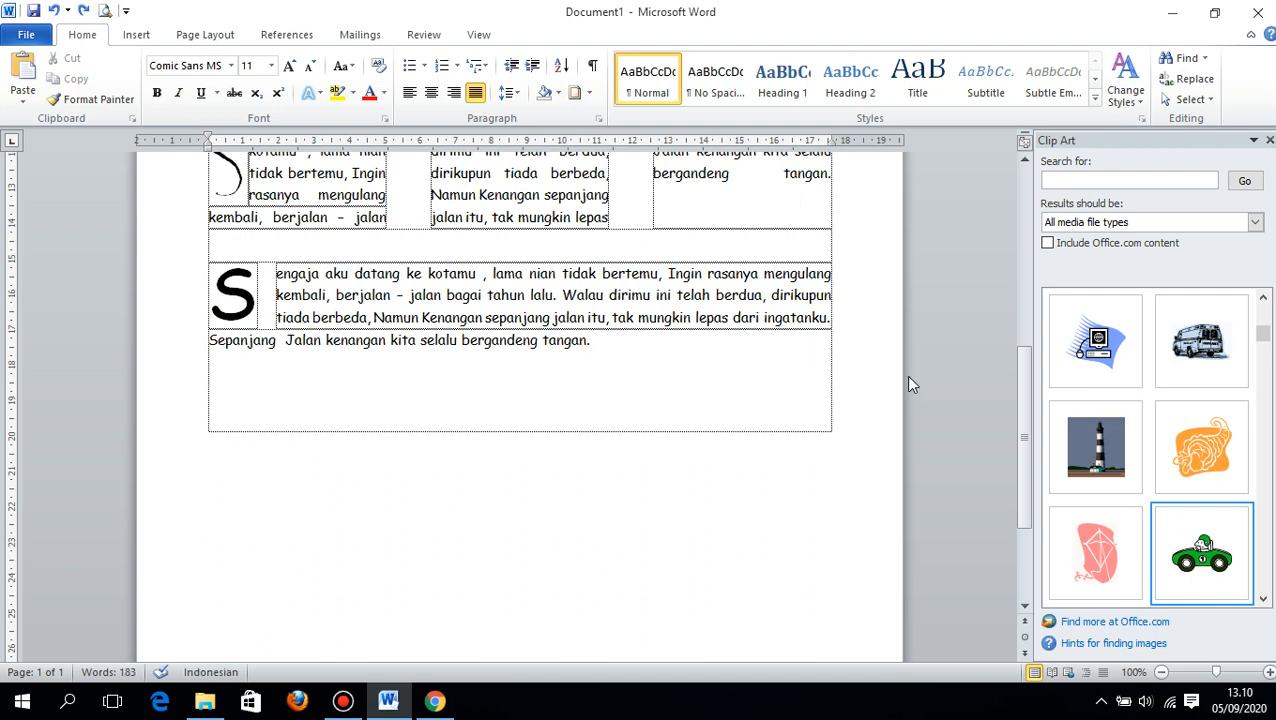
pyautogui.click(1201, 553)
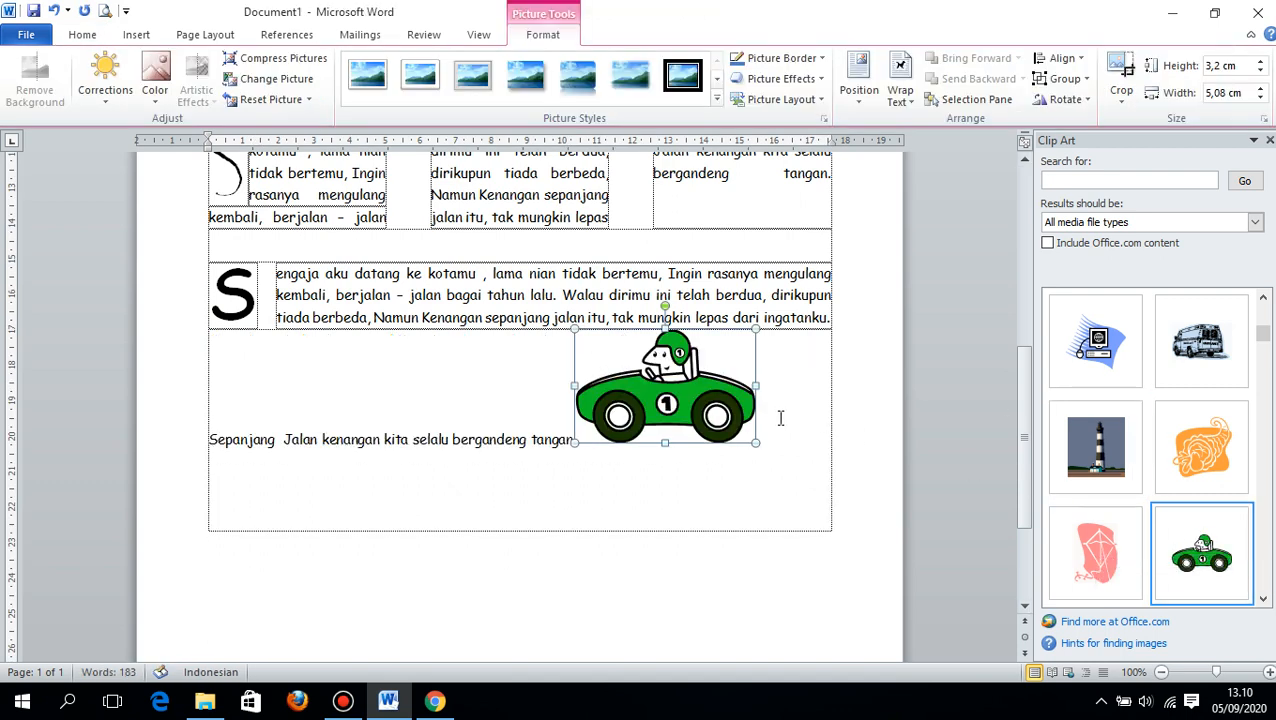
pyautogui.click(900, 82)
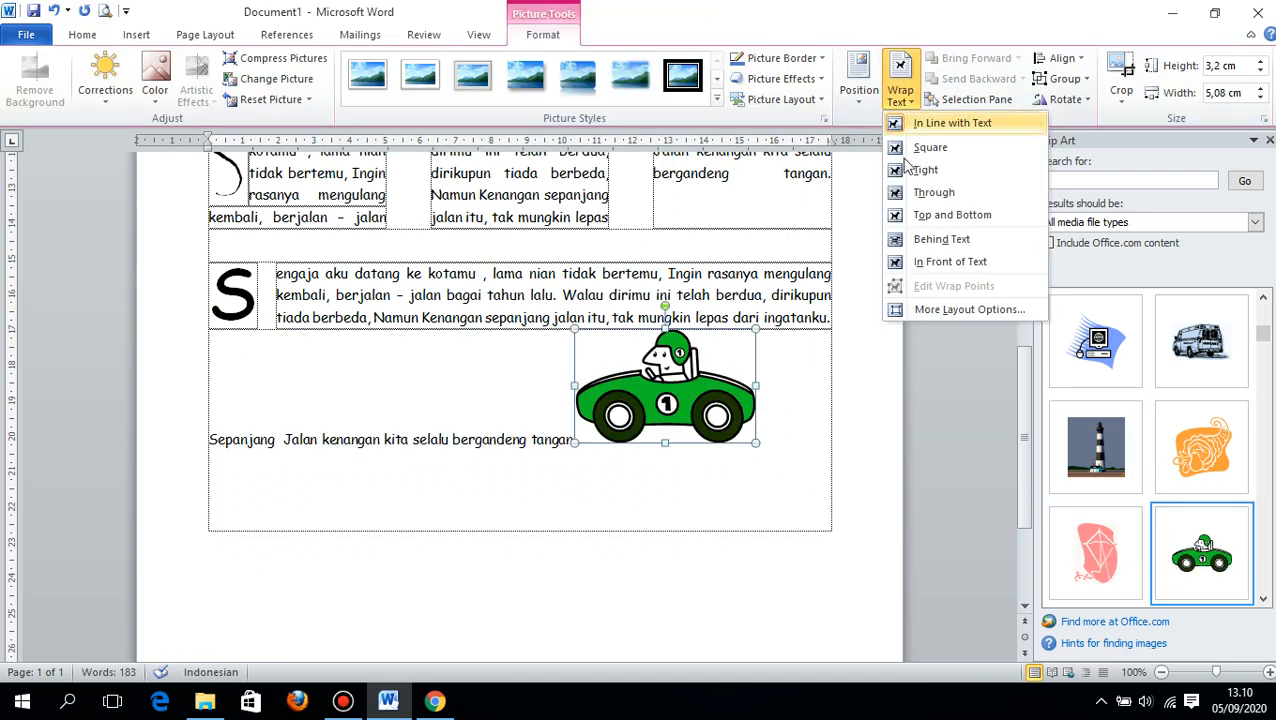
pyautogui.click(926, 170)
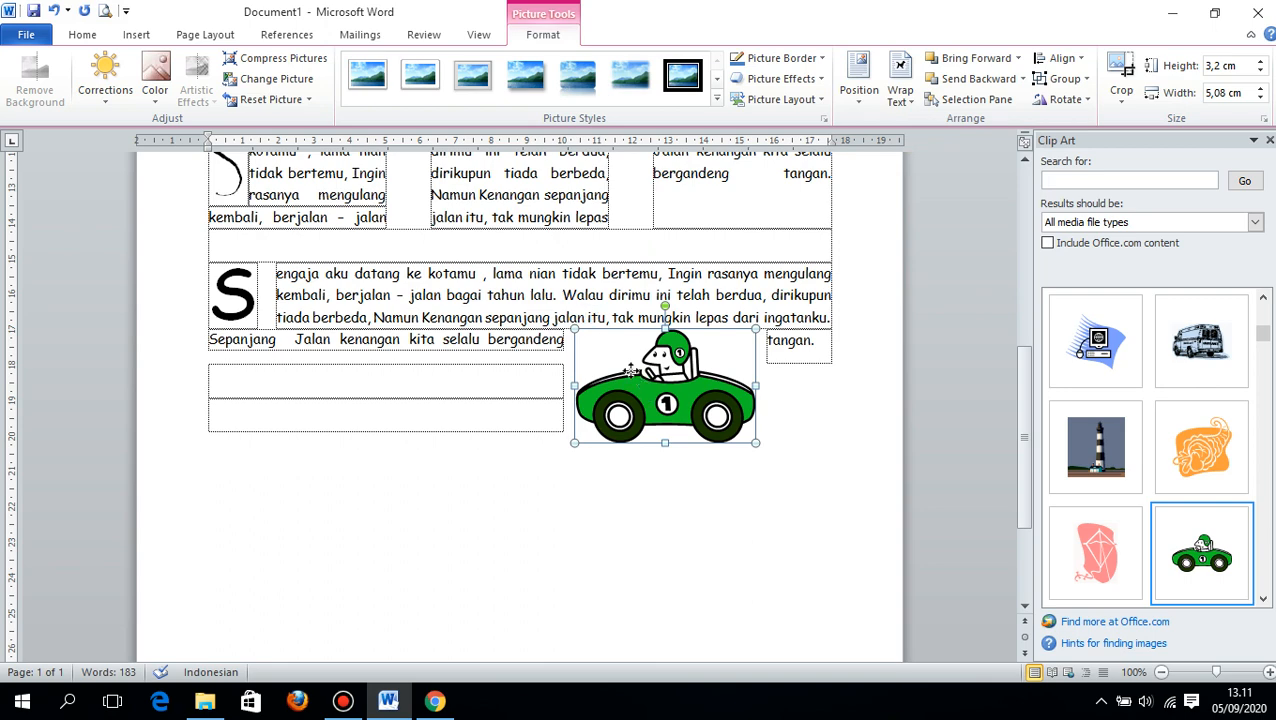
# - Move the new car into the middle of the fourth lyrics paragraph and shrink it to about 1,07 cm high by 1,69 cm wide
pyautogui.moveTo(630, 380); pyautogui.dragTo(522, 296)
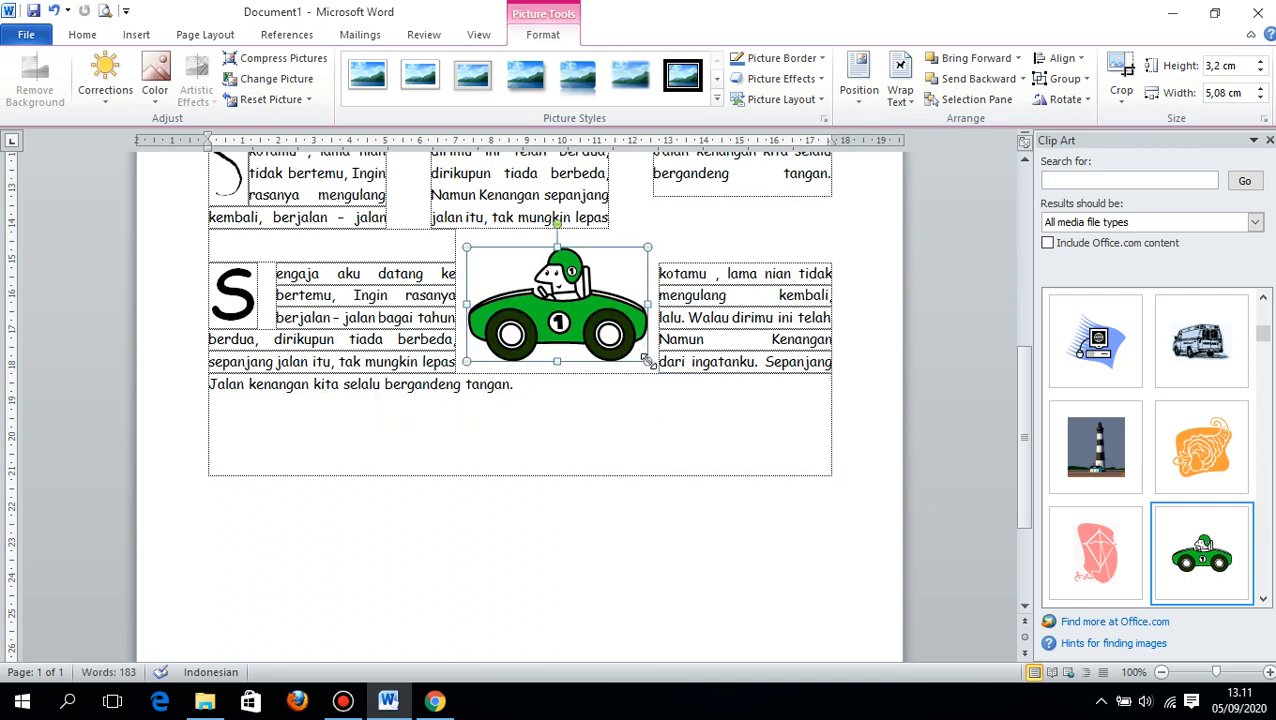
pyautogui.moveTo(645, 359); pyautogui.dragTo(545, 313)
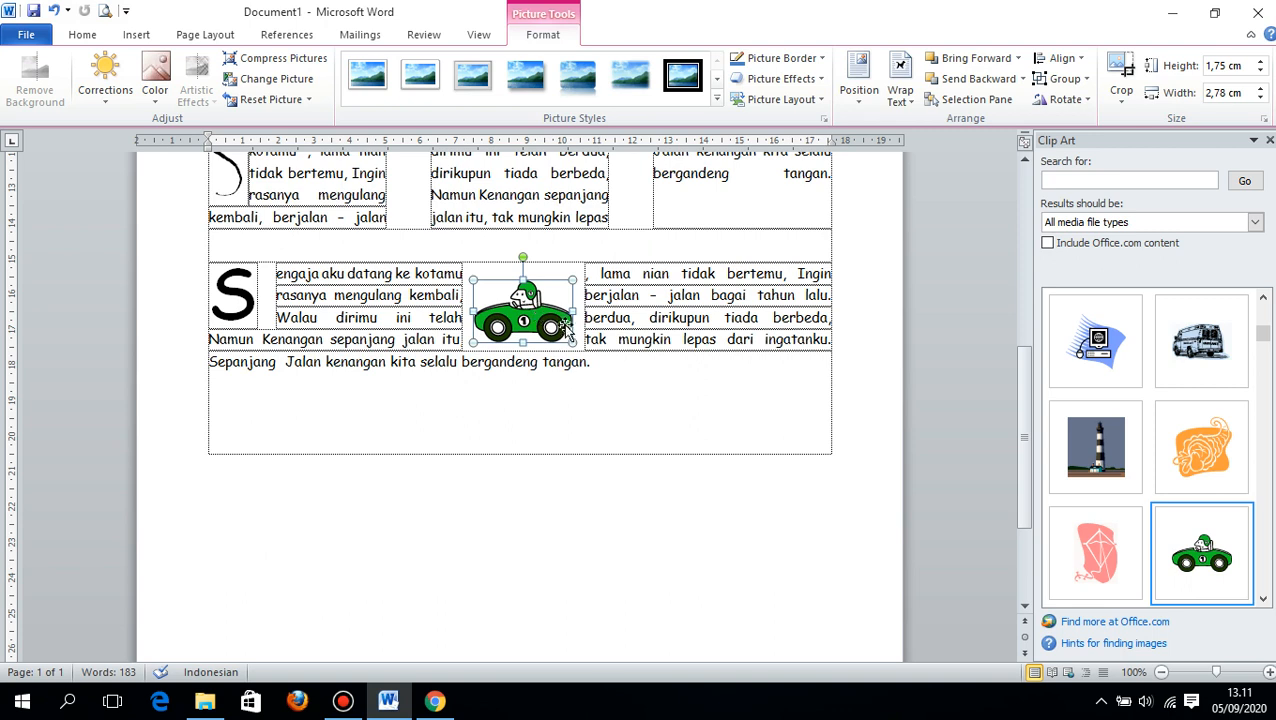
pyautogui.moveTo(575, 343); pyautogui.dragTo(552, 320)
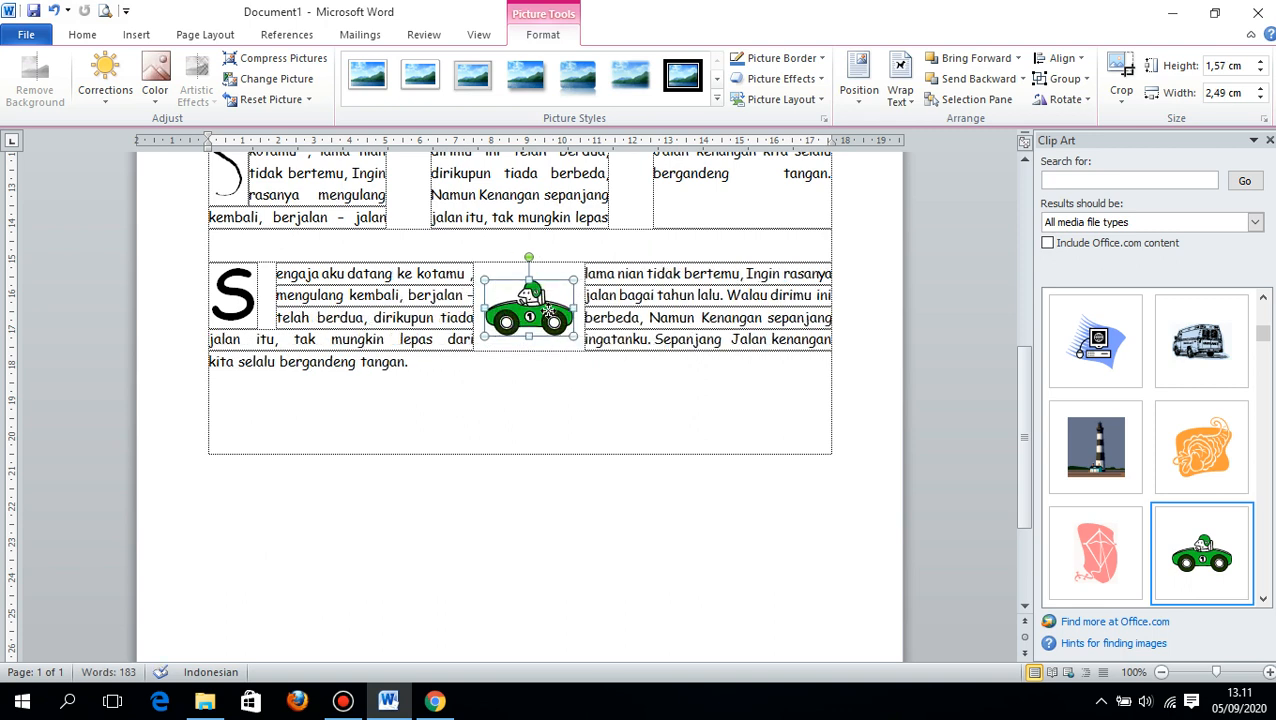
pyautogui.moveTo(484, 280); pyautogui.dragTo(494, 288)
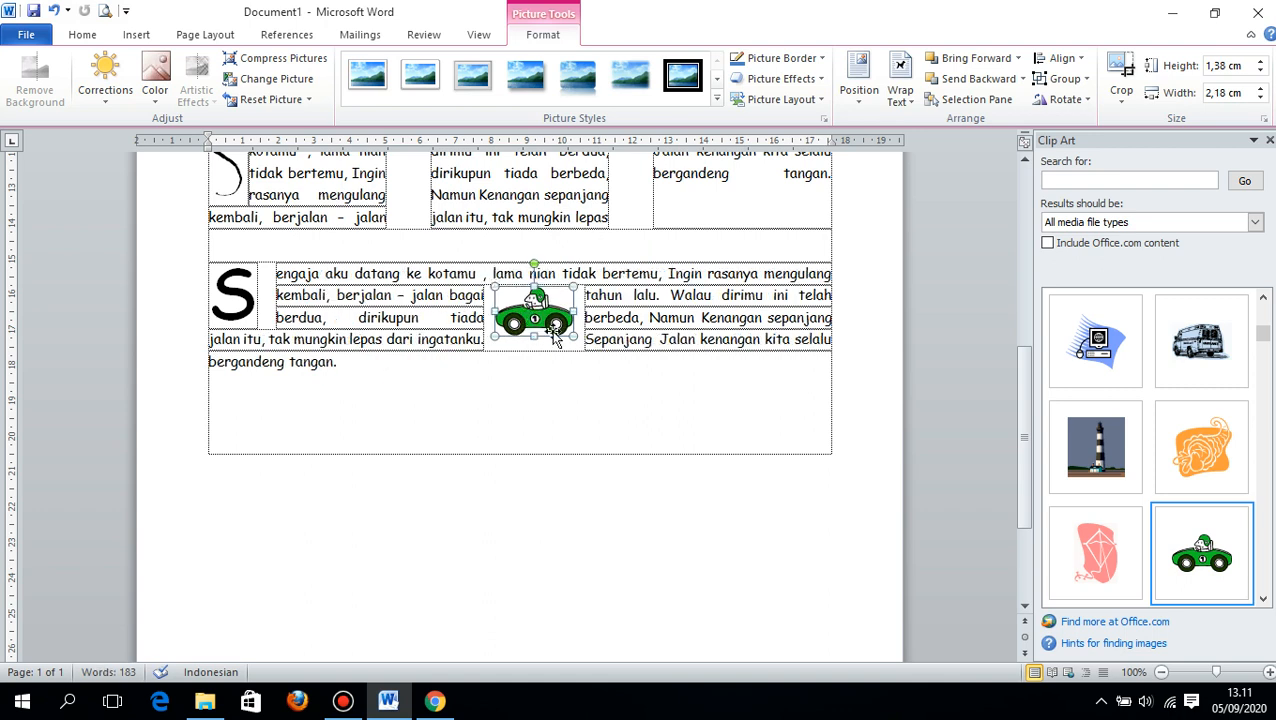
pyautogui.moveTo(551, 310)
pyautogui.mouseDown()
pyautogui.moveTo(560, 337)
pyautogui.moveTo(548, 323)
pyautogui.mouseUp()
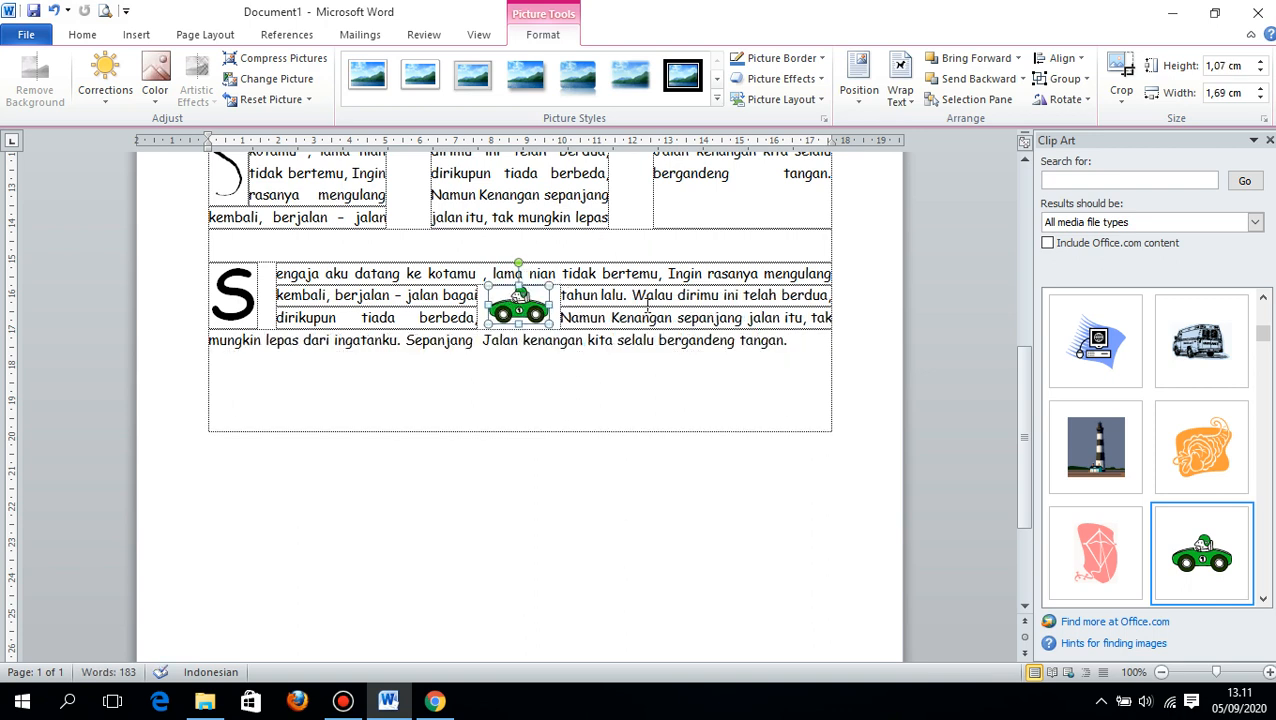
pyautogui.click(796, 352)
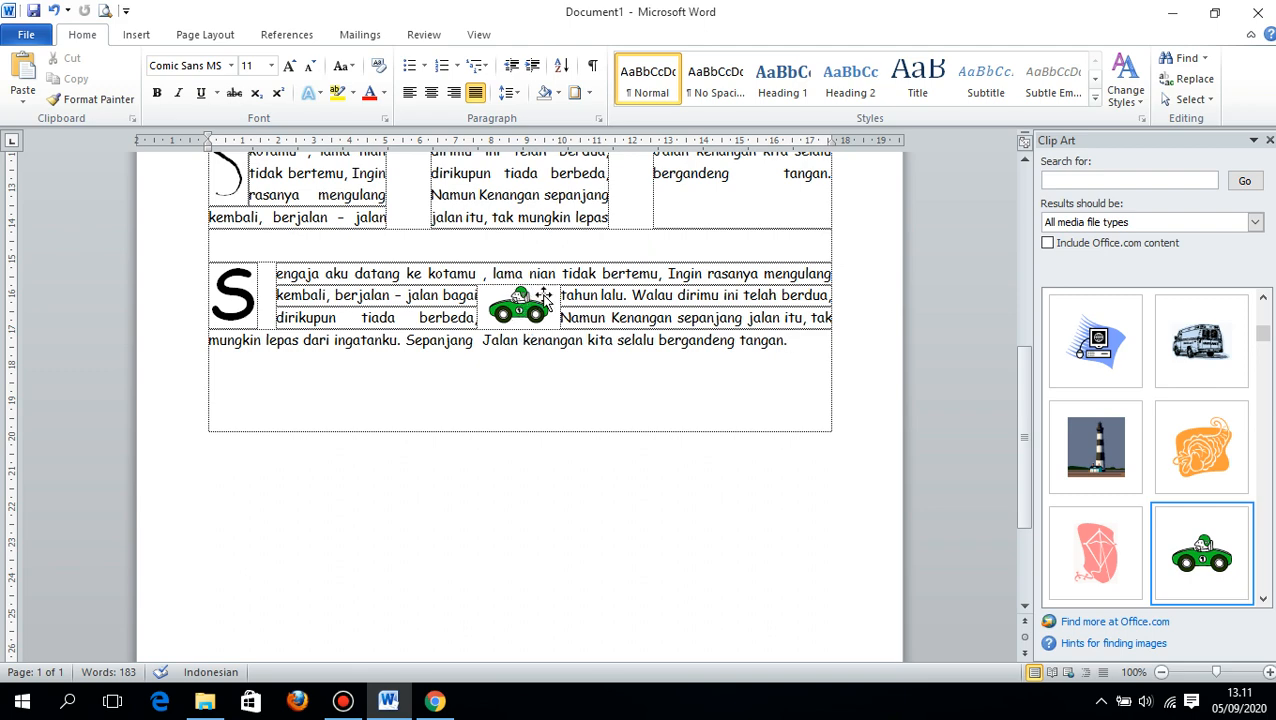
# - Examine the text wrapping options of the small car in the fourth lyrics paragraph and review the page layout
pyautogui.scroll(4, 697, 340)
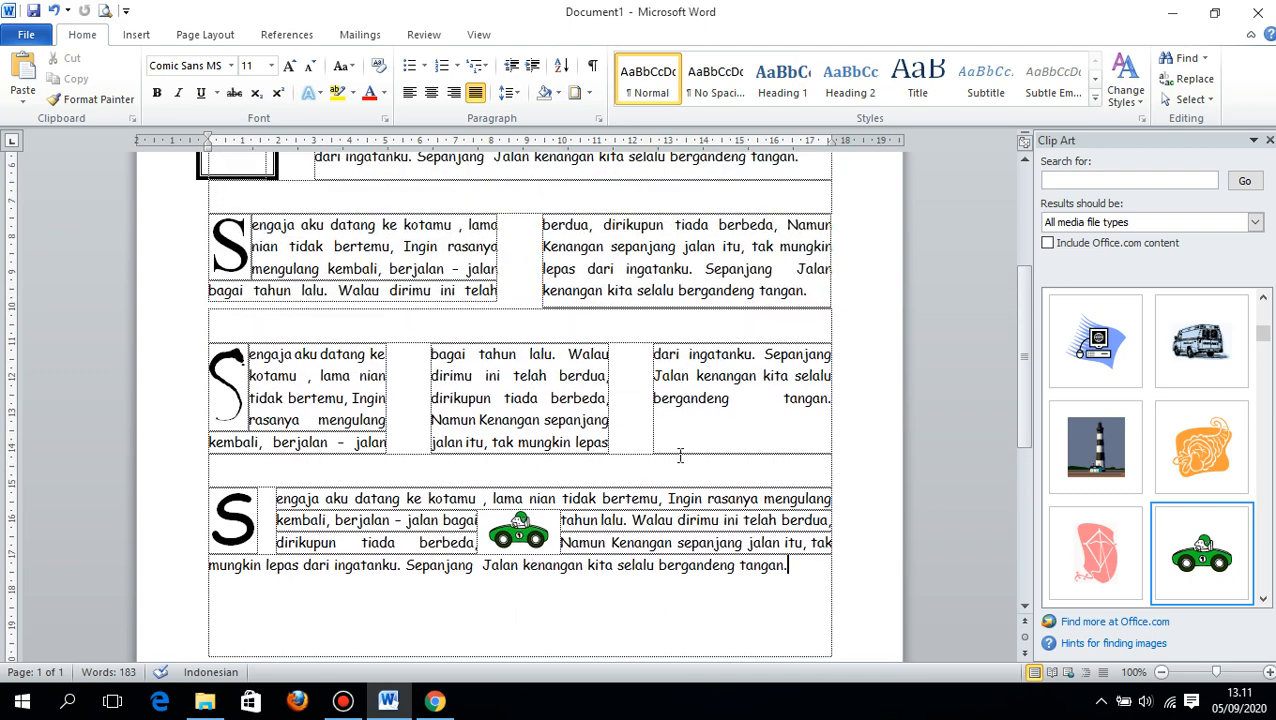
pyautogui.click(522, 534)
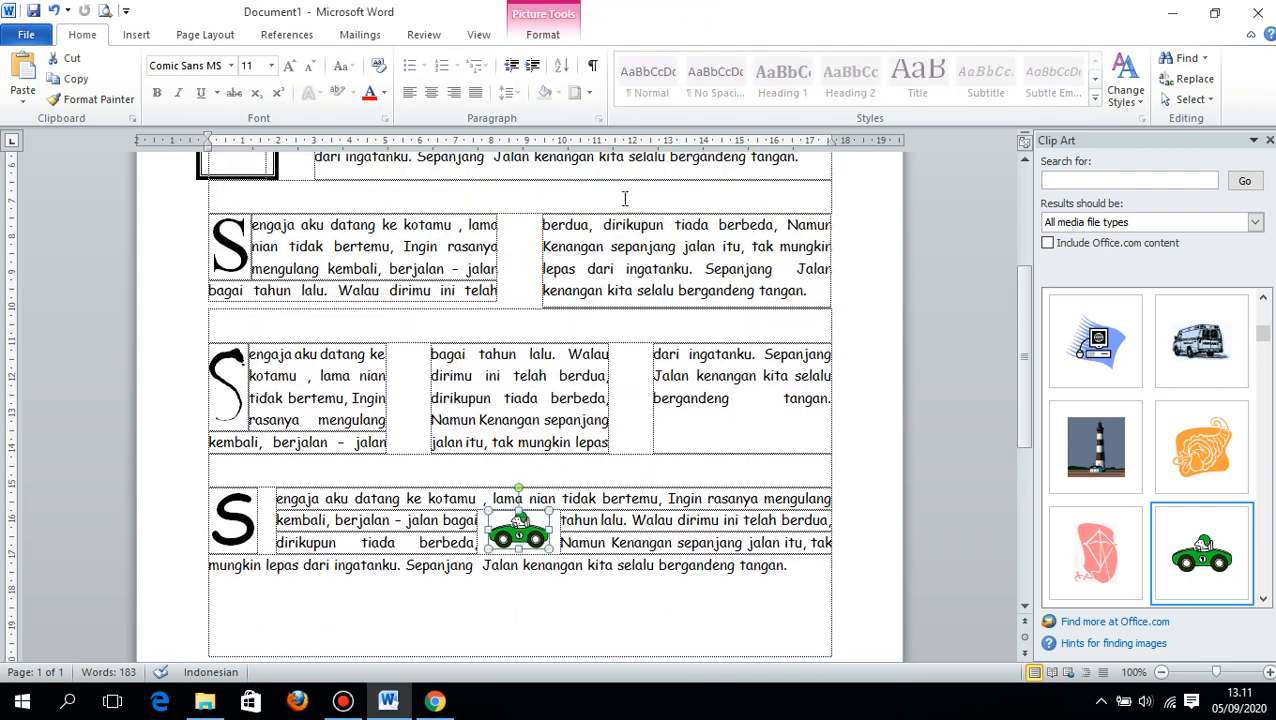
pyautogui.click(545, 35)
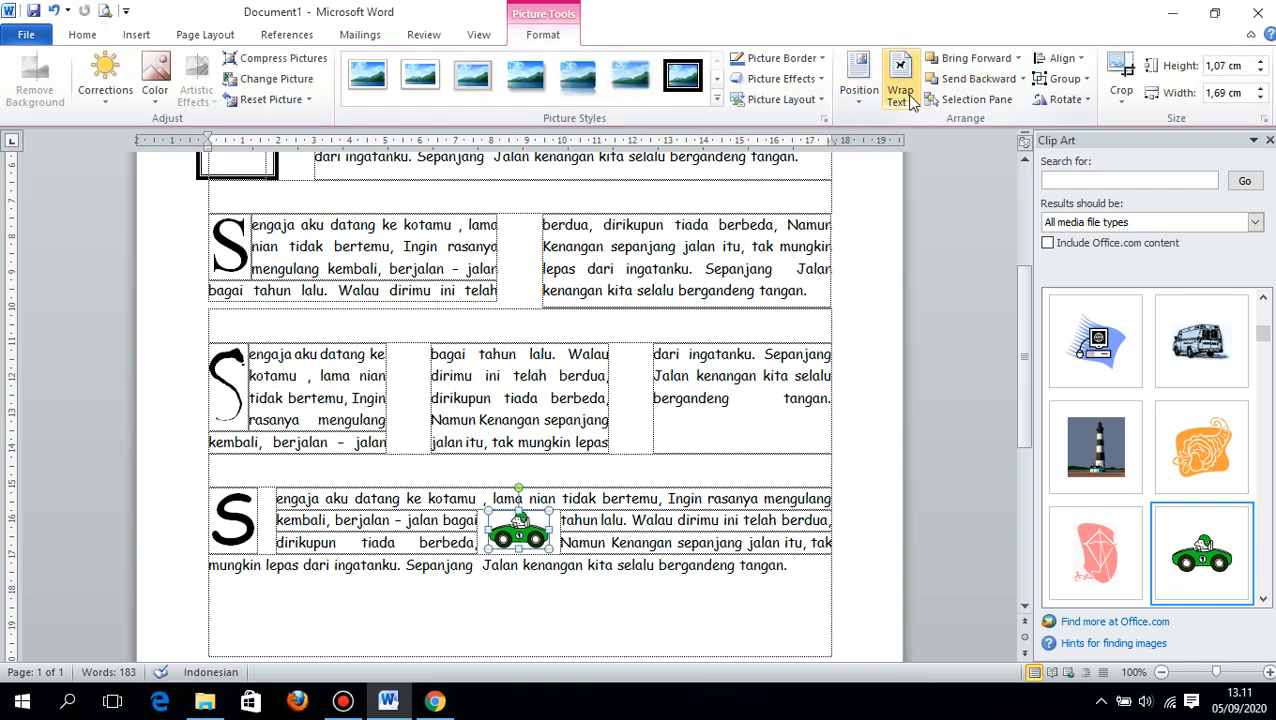
pyautogui.click(900, 85)
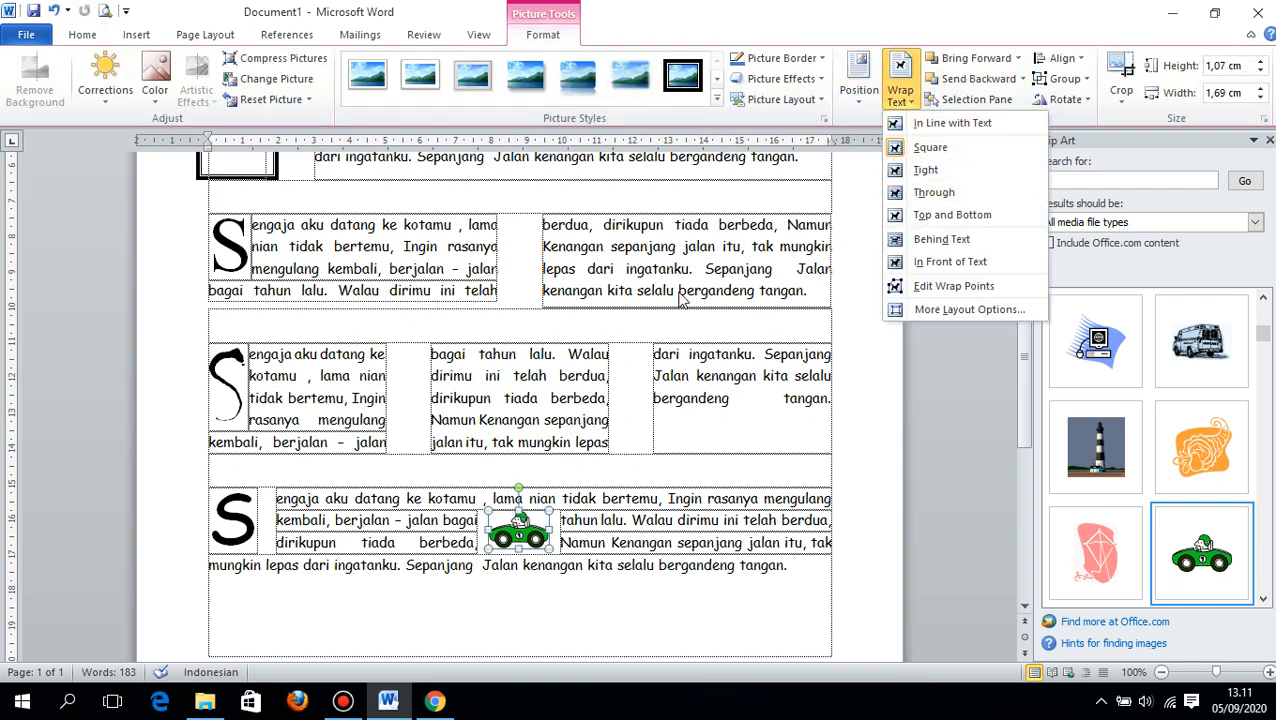
pyautogui.click(678, 252)
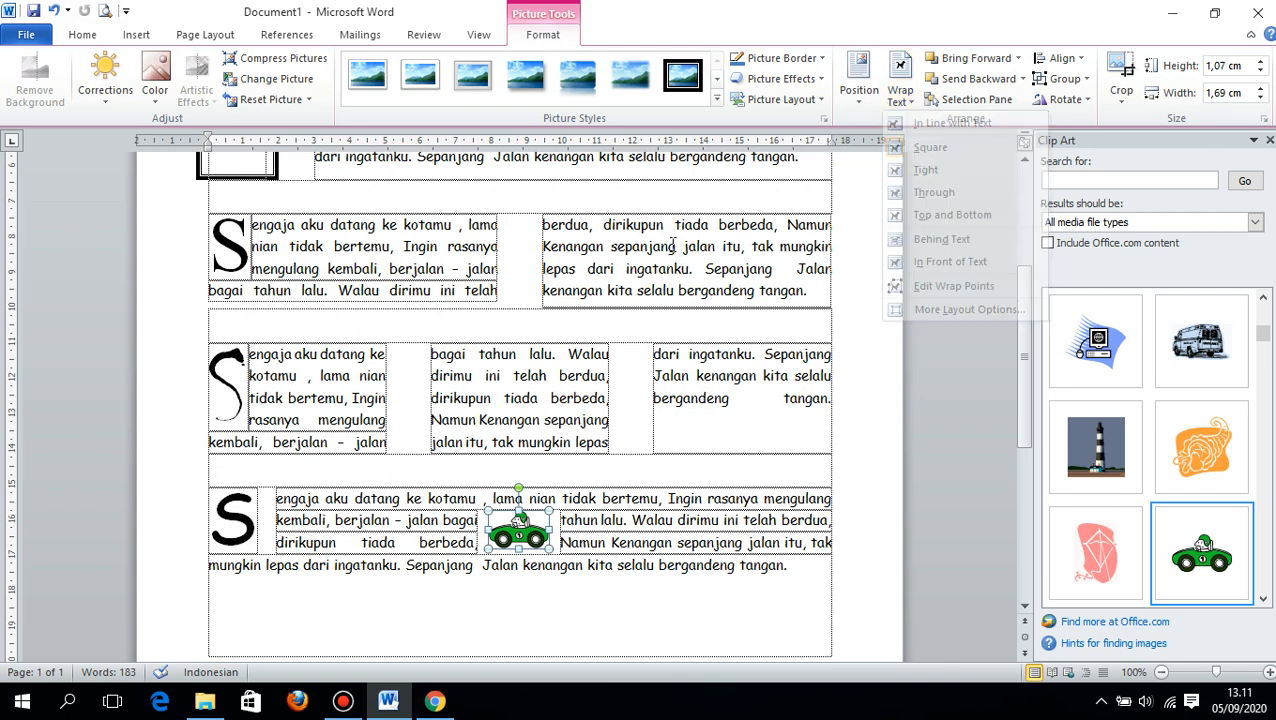
pyautogui.scroll(2, 679, 258)
pyautogui.scroll(3, 678, 258)
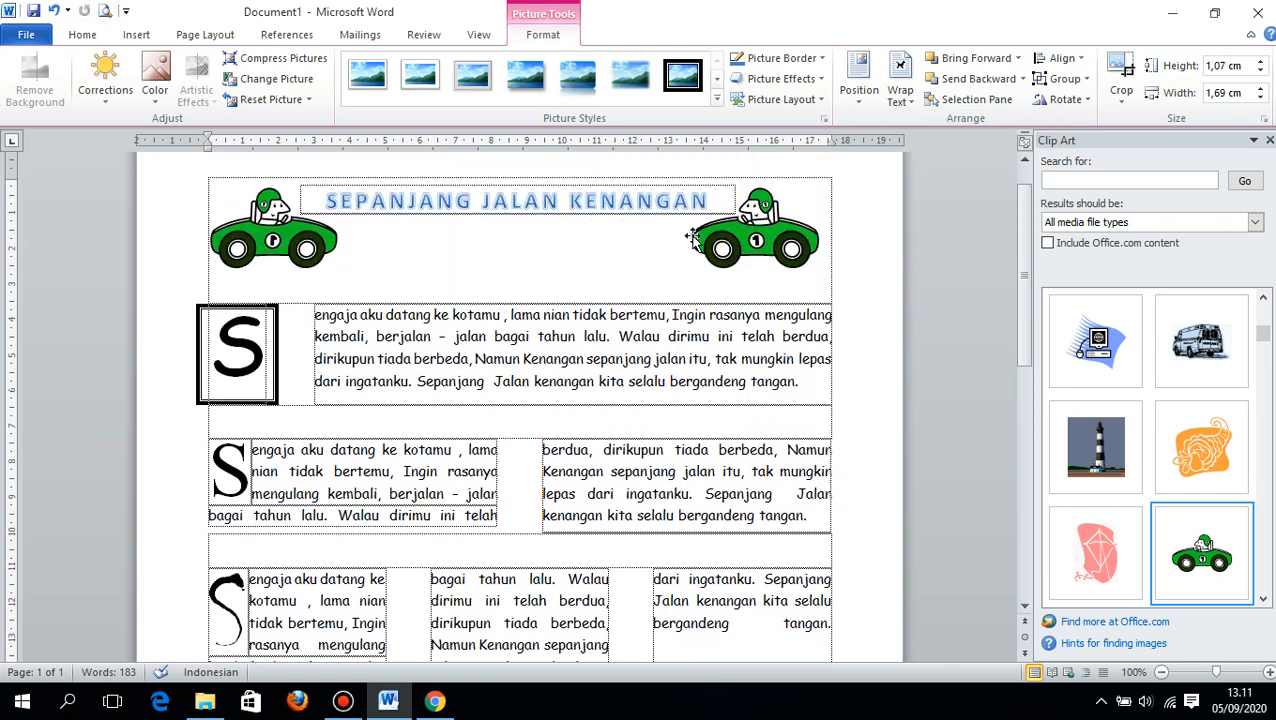
pyautogui.click(900, 85)
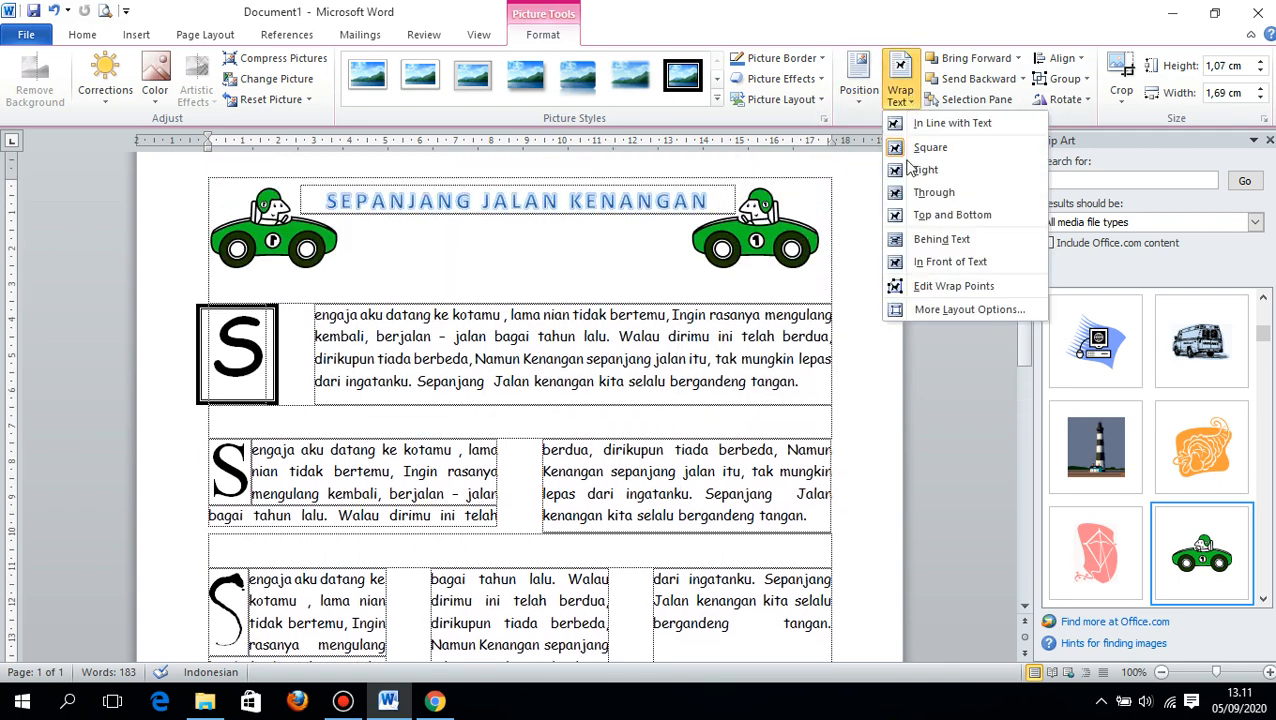
pyautogui.click(470, 336)
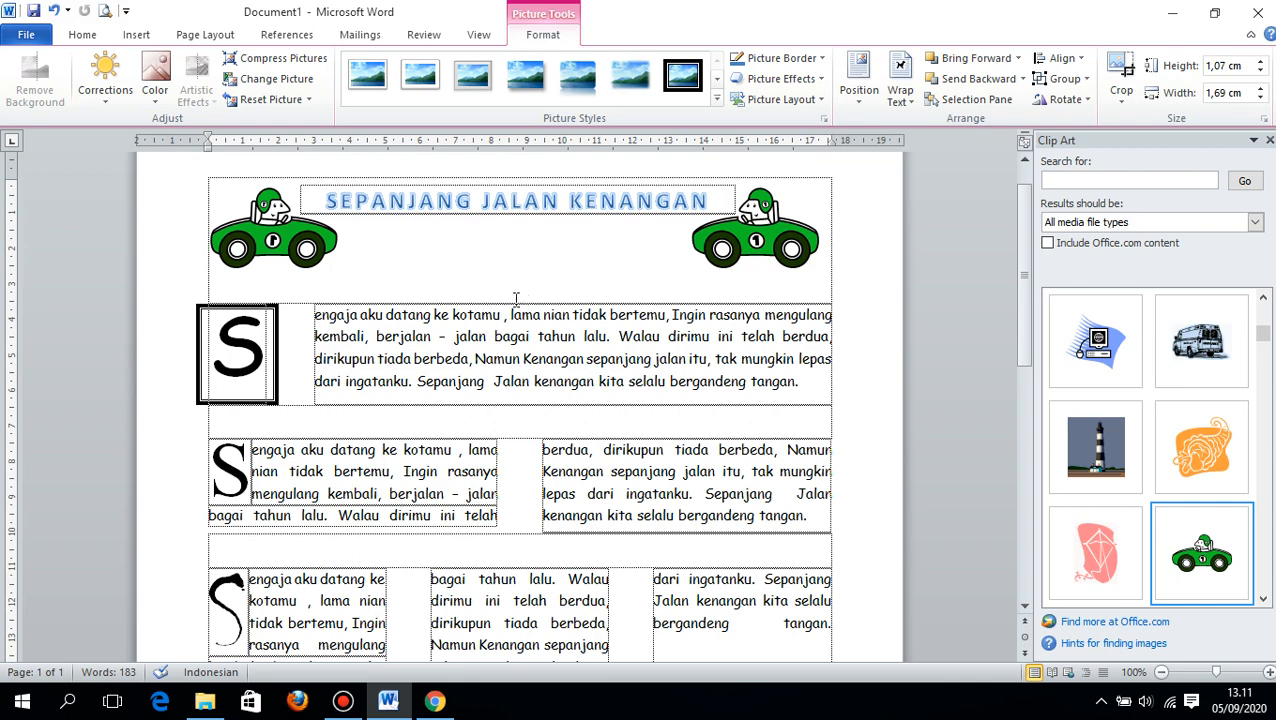
# - Start saving the document and choose the folder "belajar ms word 2010" on drive Data (D:) as its location
pyautogui.click(33, 11)
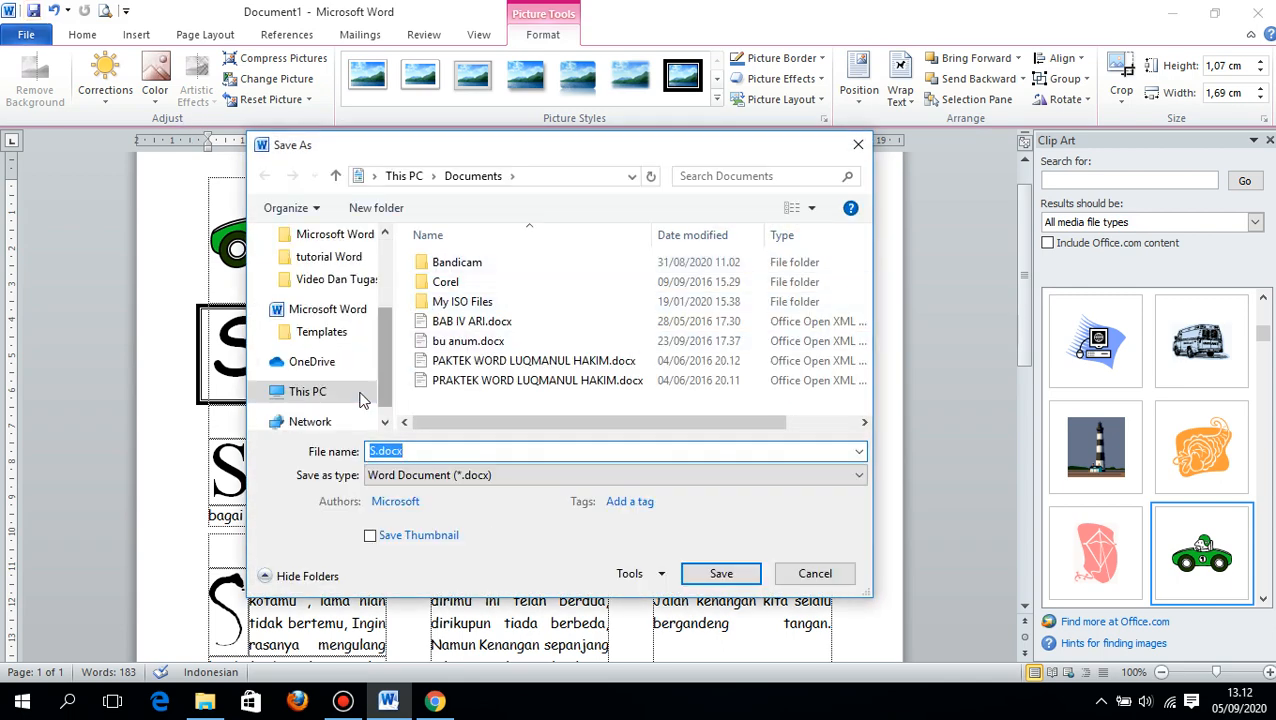
pyautogui.click(322, 391)
pyautogui.scroll(-3, 605, 330)
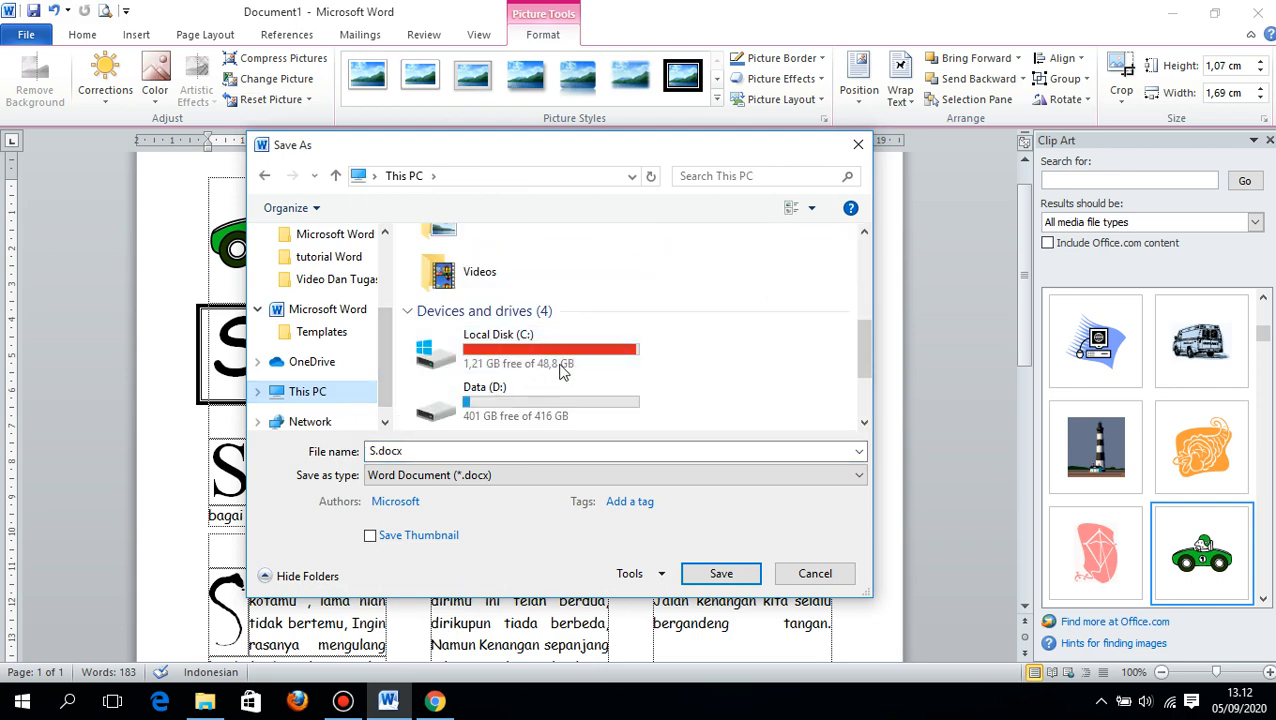
pyautogui.doubleClick(527, 405)
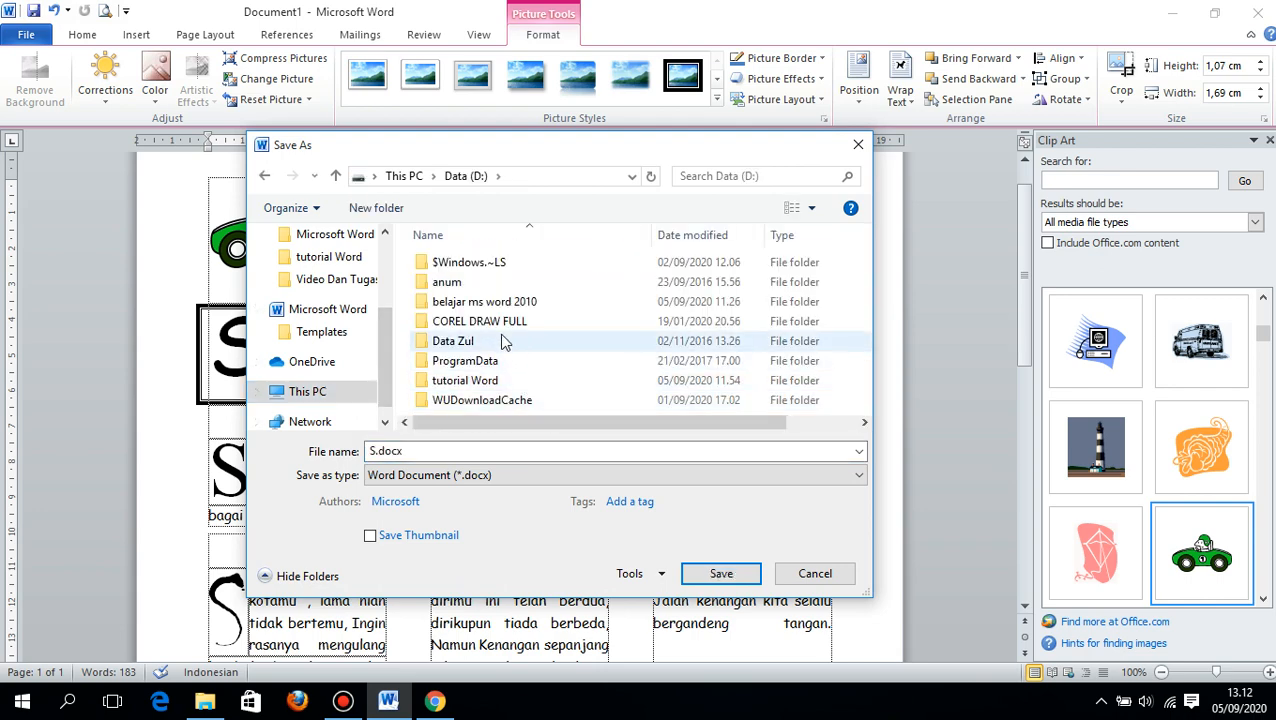
pyautogui.doubleClick(499, 300)
pyautogui.scroll(-2, 540, 370)
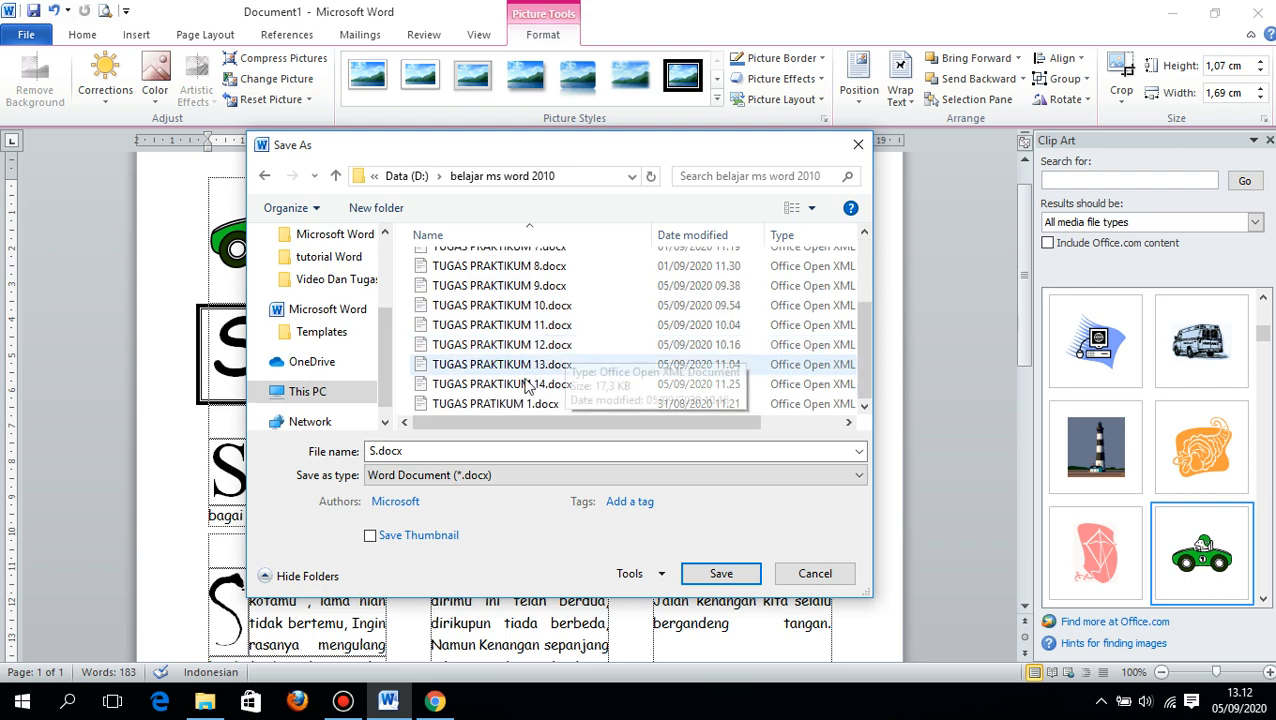
# - Save the document under the file name TUGAS PRAKTIKUM 15.docx, adapting the name of the existing TUGAS PRAKTIKUM 14.docx
pyautogui.click(527, 386)
pyautogui.click(488, 451)
pyautogui.click(488, 451)
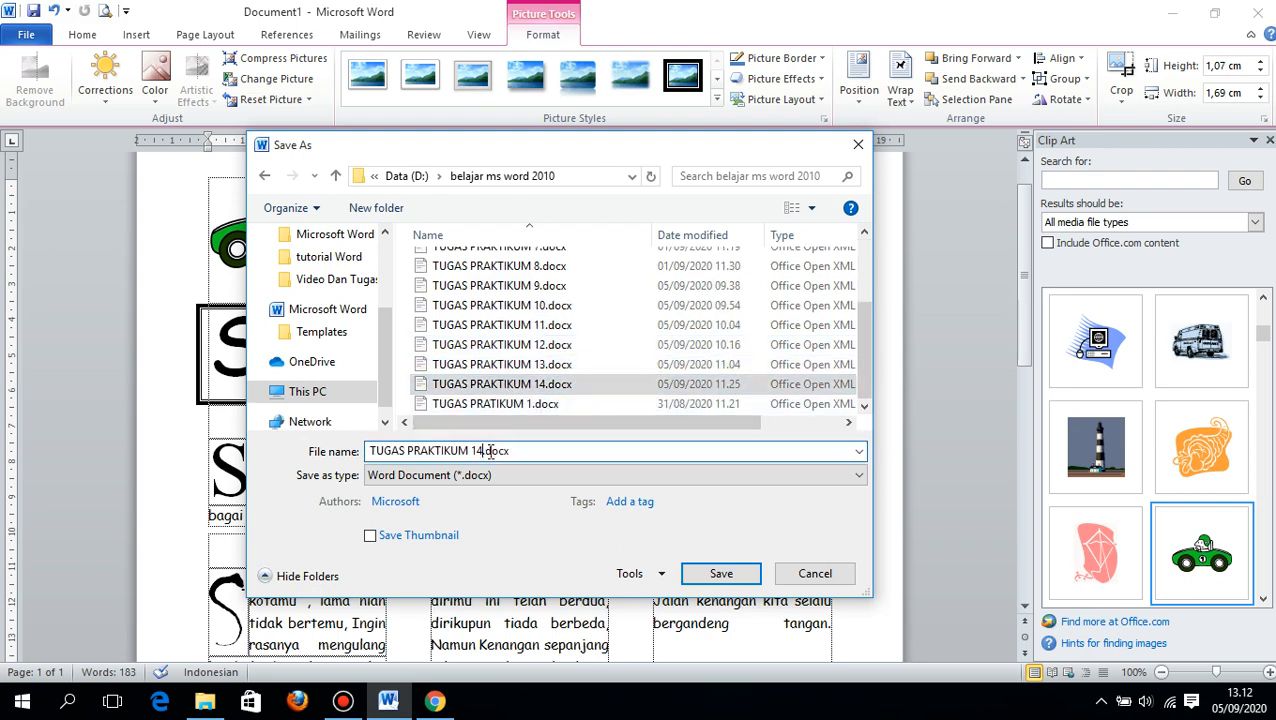
pyautogui.press('BackSpace')
pyautogui.write('5')
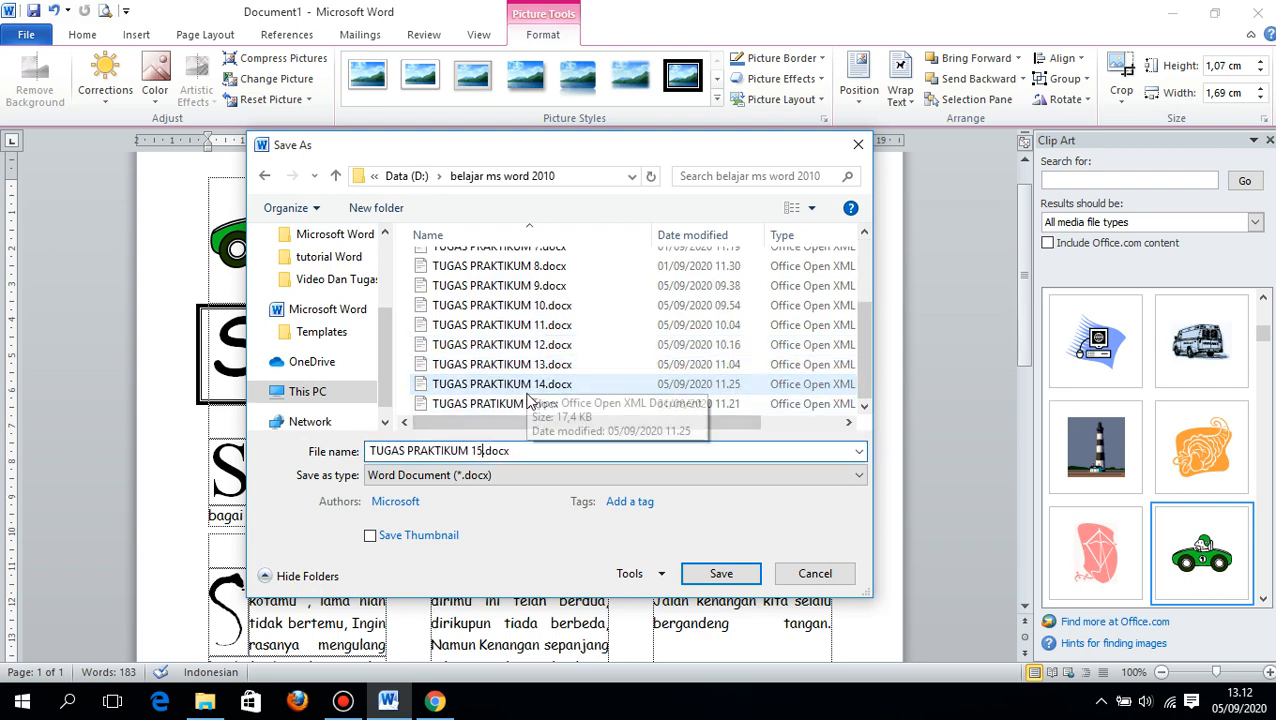
pyautogui.click(721, 573)
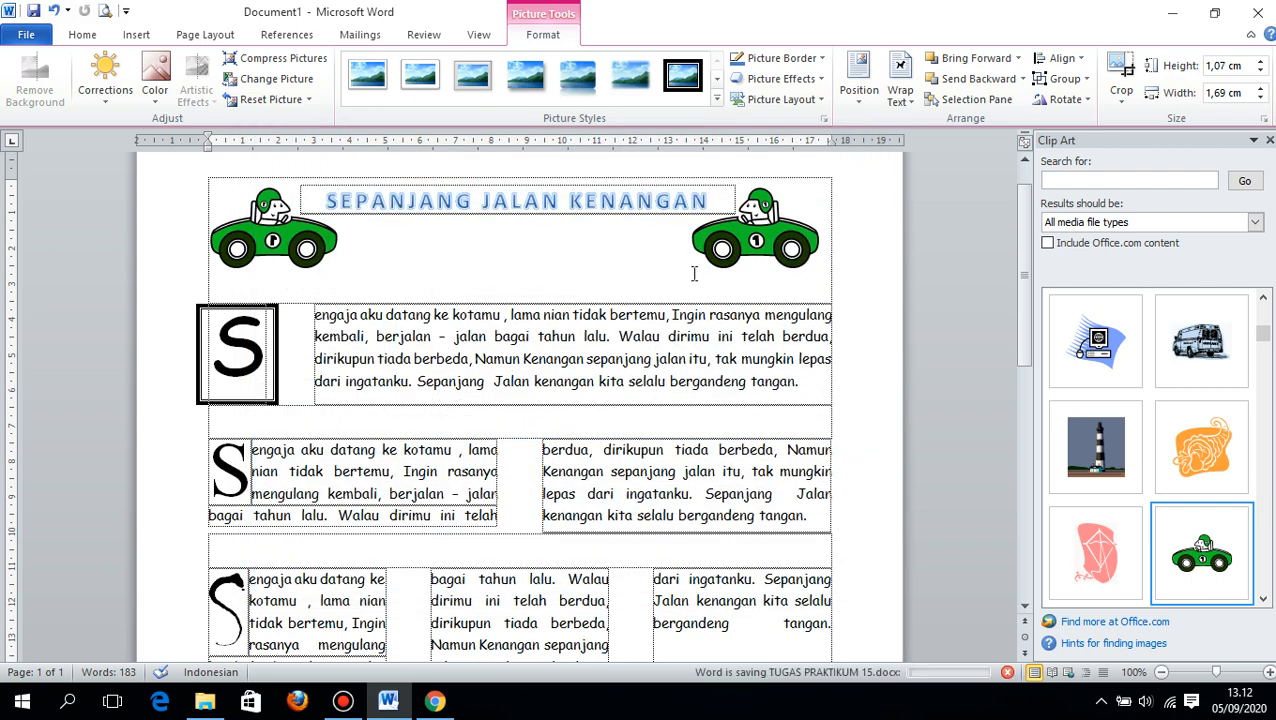